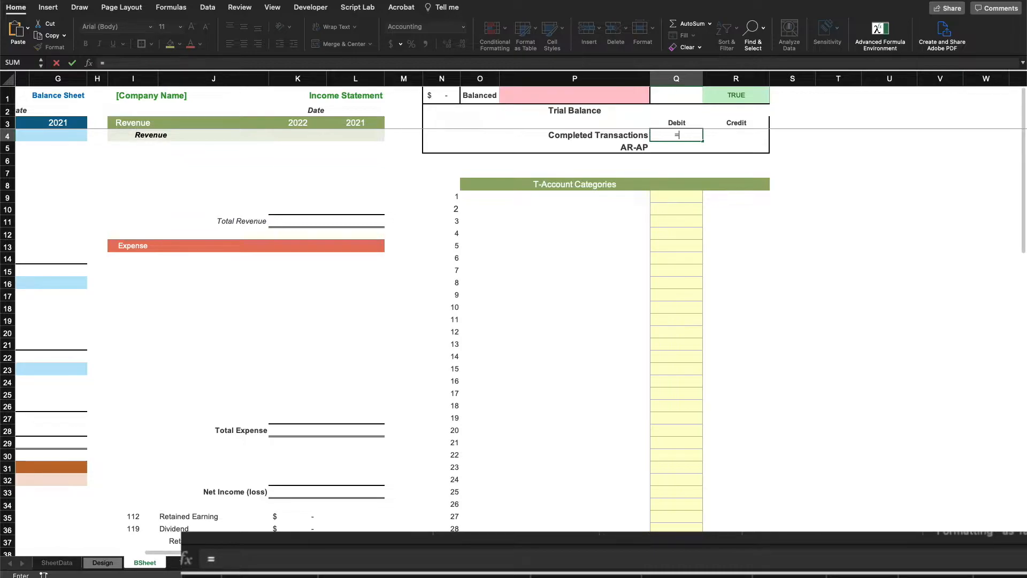
# Link the Completed Transactions debit and credit cells to Trans!M22 and Trans!N22
pyautogui.click(412, 138)
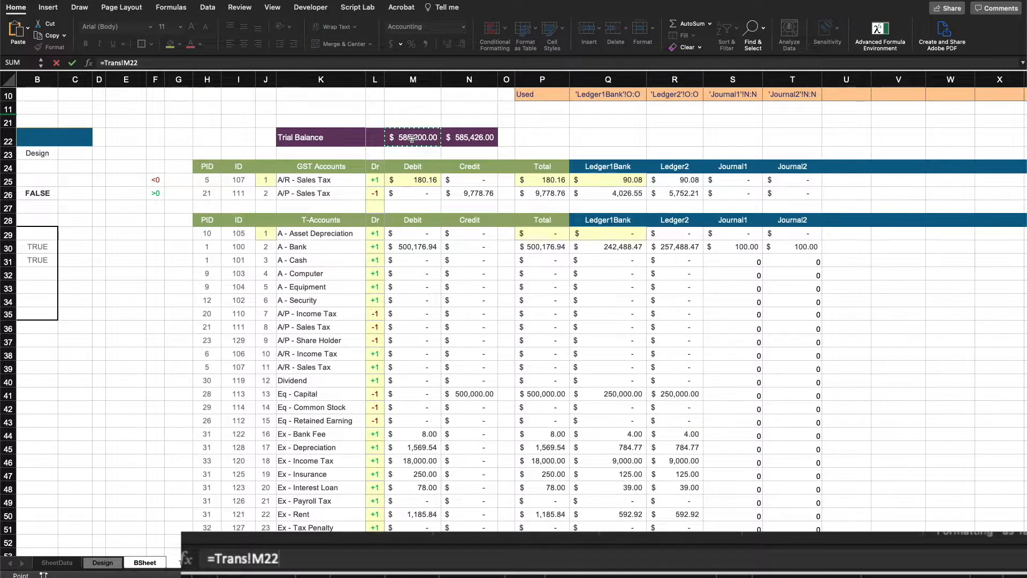
pyautogui.press('Return')
pyautogui.click(751, 135)
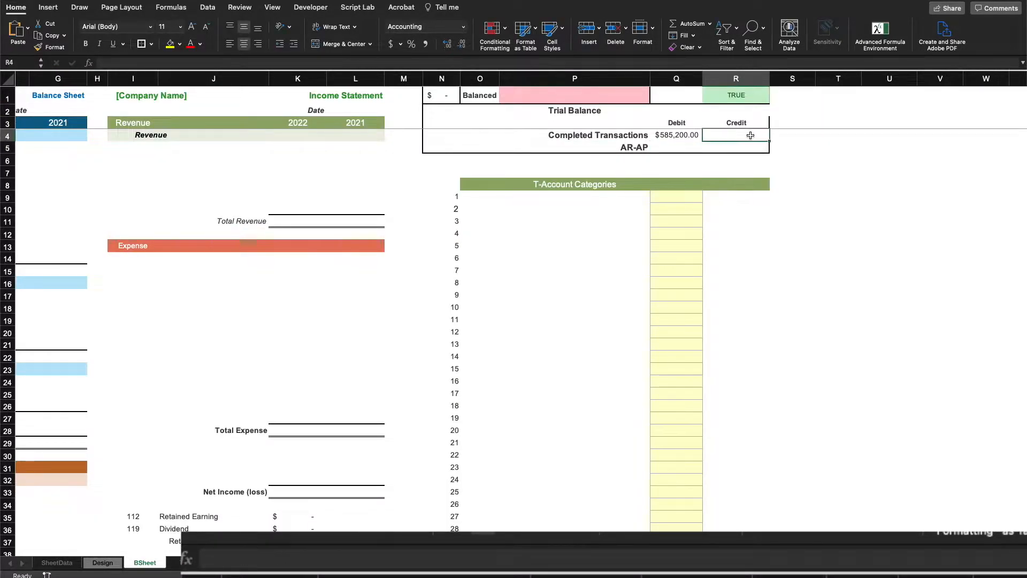
pyautogui.write('=')
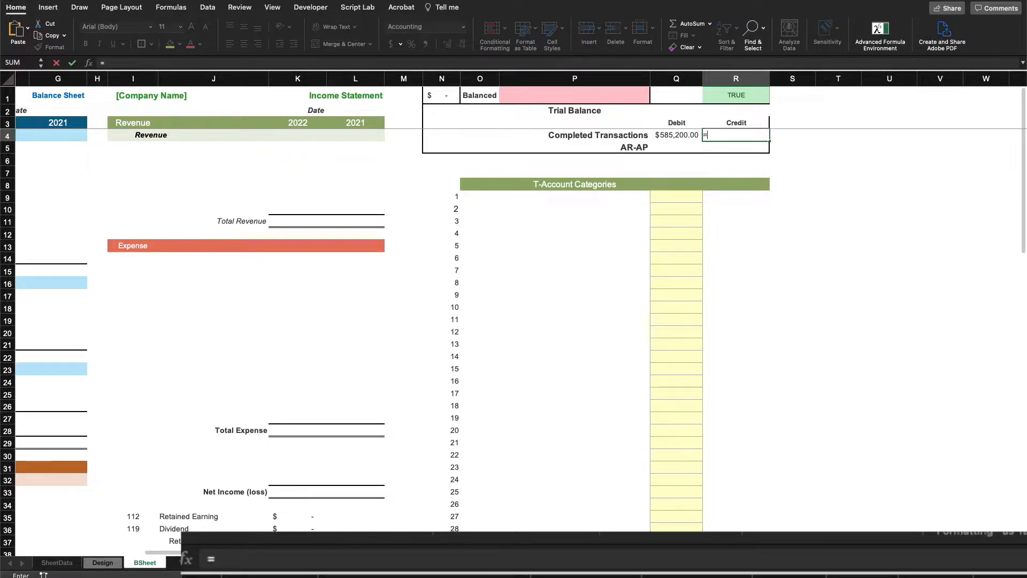
pyautogui.click(191, 563)
pyautogui.click(476, 138)
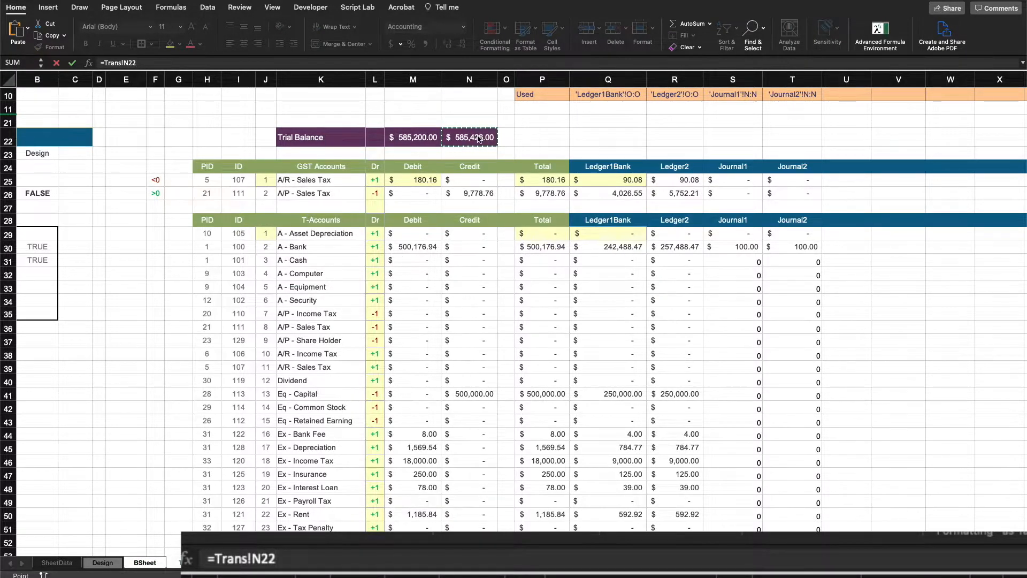
pyautogui.press('Return')
# Link the AR-AP debit and credit cells to TransARAP!M22 and TransARAP!N22
pyautogui.click(682, 145)
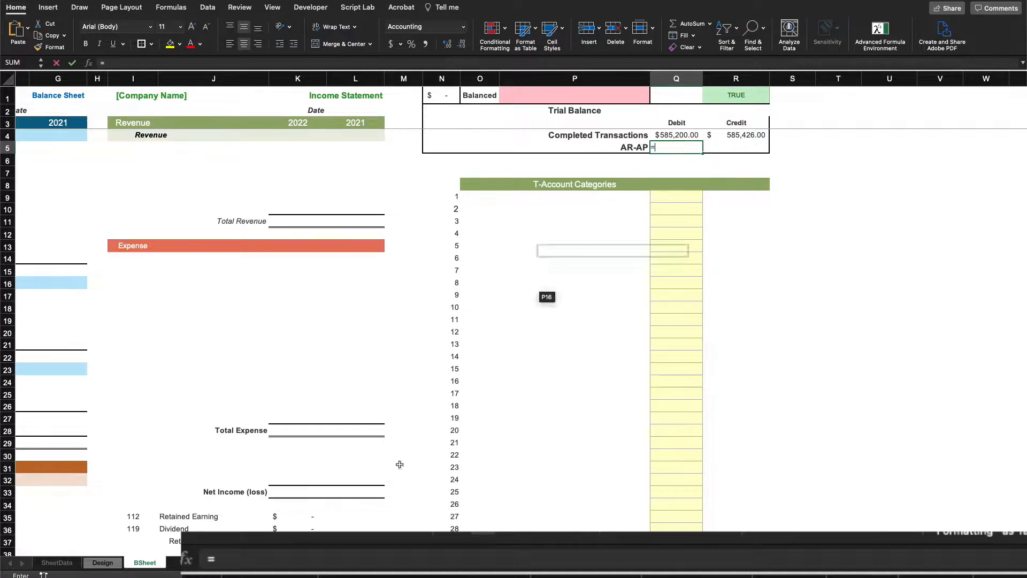
pyautogui.write('=')
pyautogui.click(583, 562)
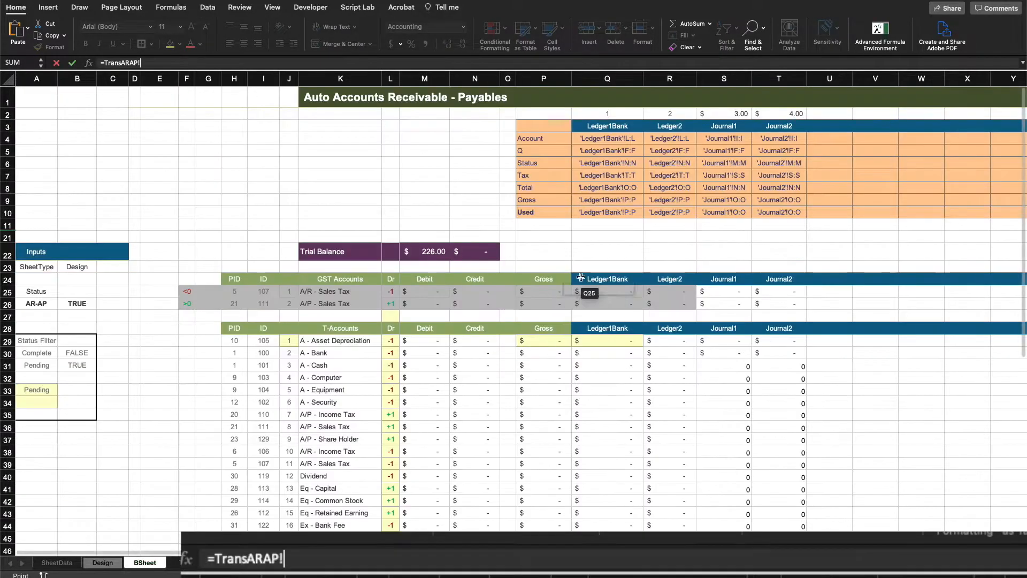
pyautogui.click(416, 258)
pyautogui.press('Return')
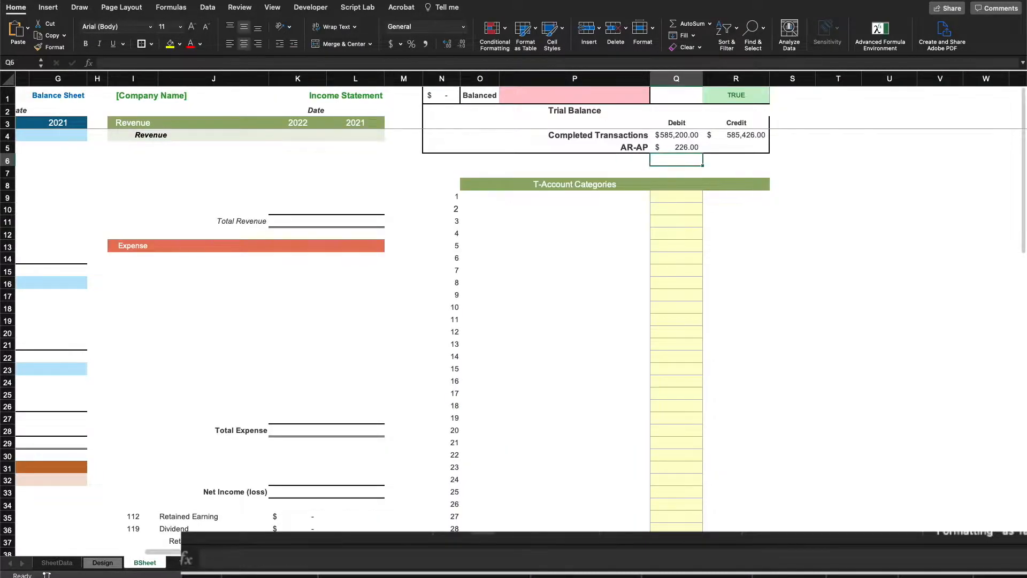
pyautogui.click(725, 150)
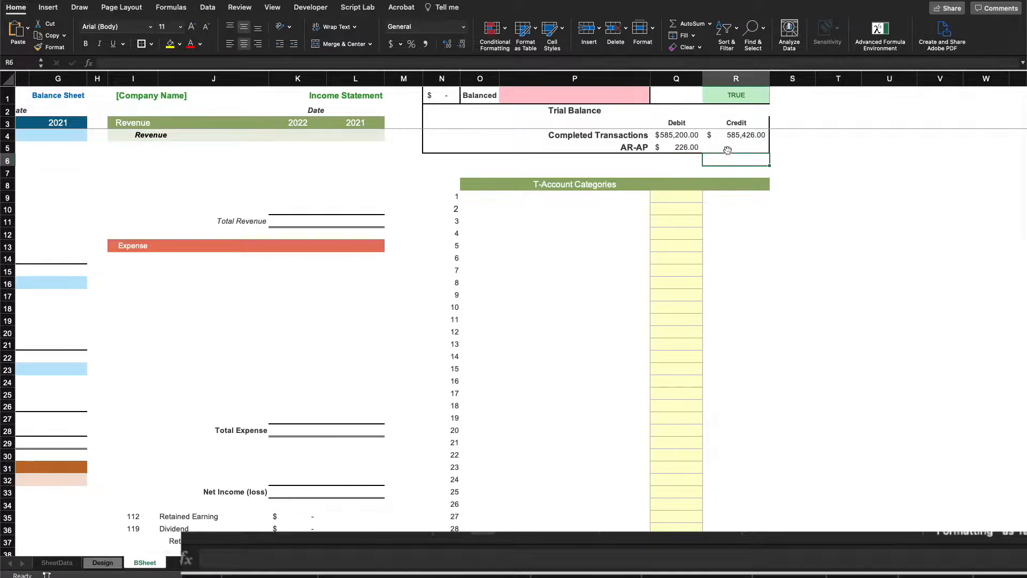
pyautogui.write('=')
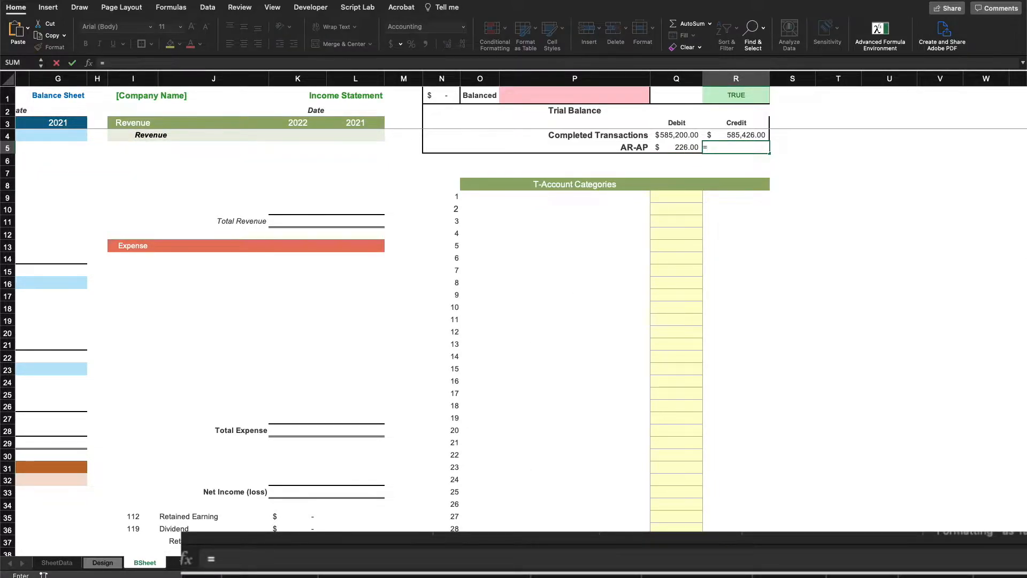
pyautogui.click(583, 562)
pyautogui.click(481, 254)
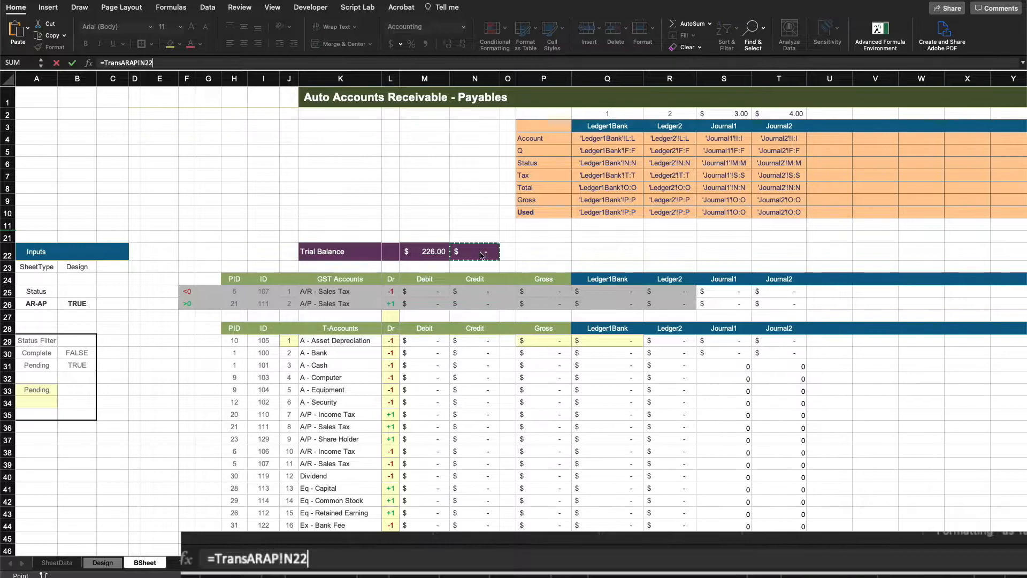
pyautogui.press('Return')
pyautogui.click(683, 109)
# Enter =SUM(Q4:Q5) in Q2 and =SUM(R4:R5) in R2 for the Trial Balance totals
pyautogui.write('=sum')
pyautogui.press('Tab')
pyautogui.moveTo(684, 136); pyautogui.dragTo(690, 146)
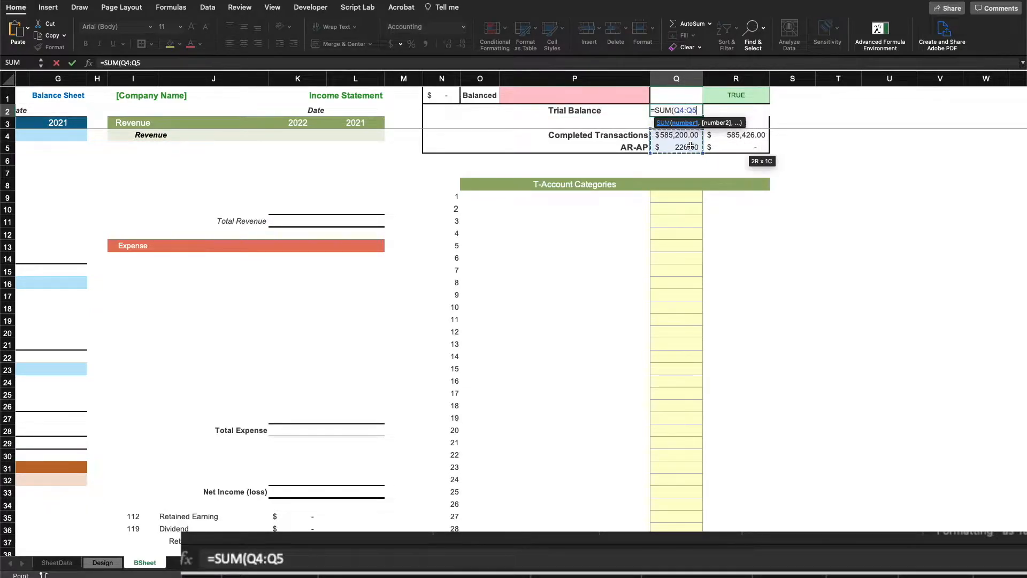
pyautogui.write(')')
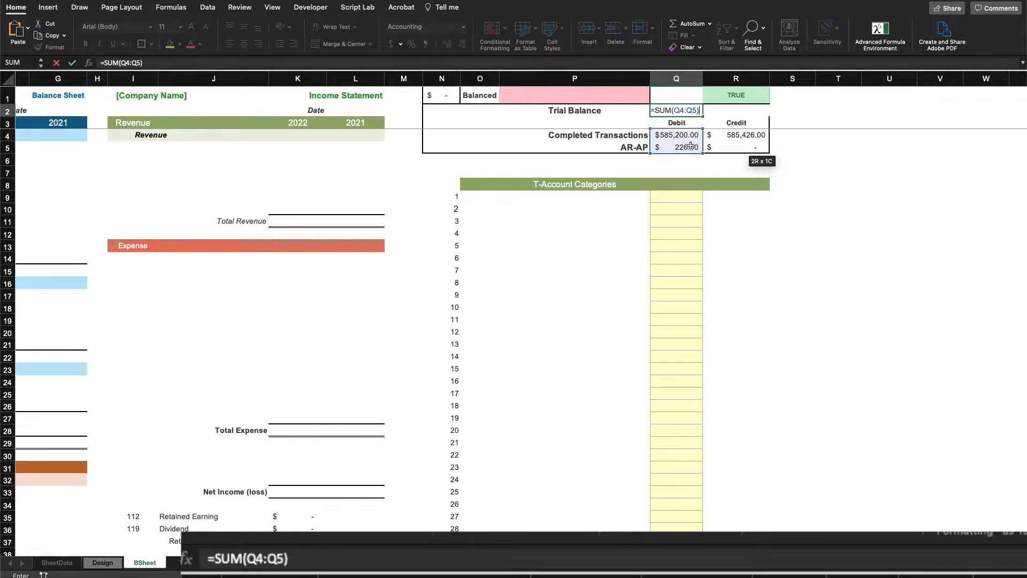
pyautogui.press('Tab')
pyautogui.write('=sum')
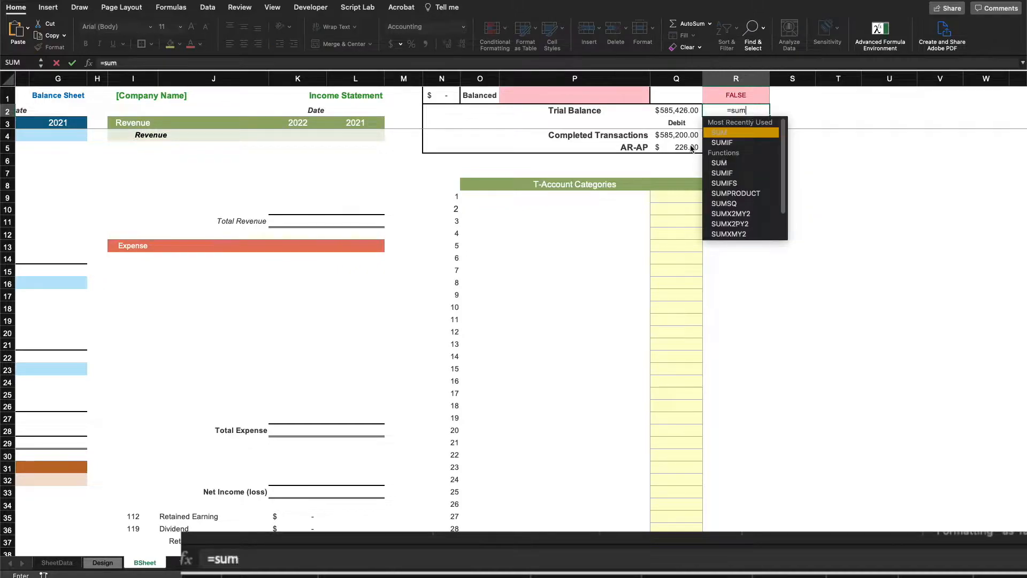
pyautogui.press('Tab')
pyautogui.moveTo(740, 135); pyautogui.dragTo(741, 145)
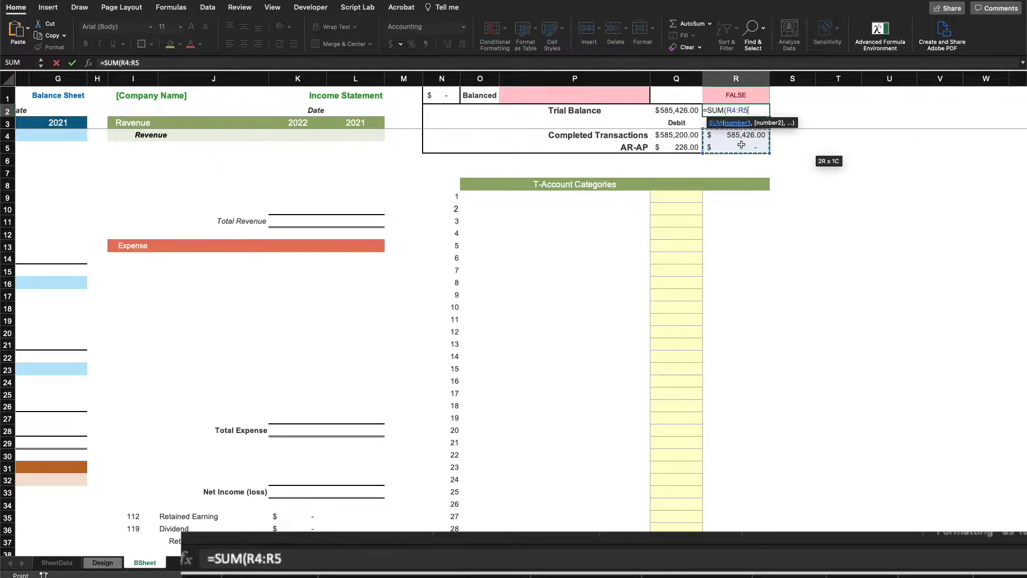
pyautogui.write(')')
pyautogui.press('Return')
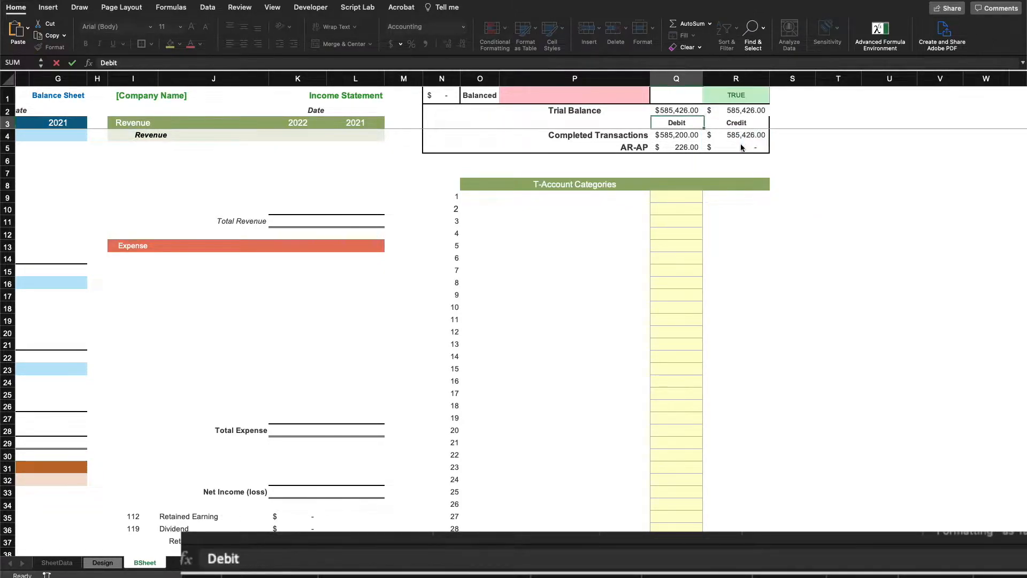
# Check the Balanced formula =Q2=R2 in R1, confirming it shows TRUE
pyautogui.click(748, 97)
pyautogui.doubleClick(747, 97)
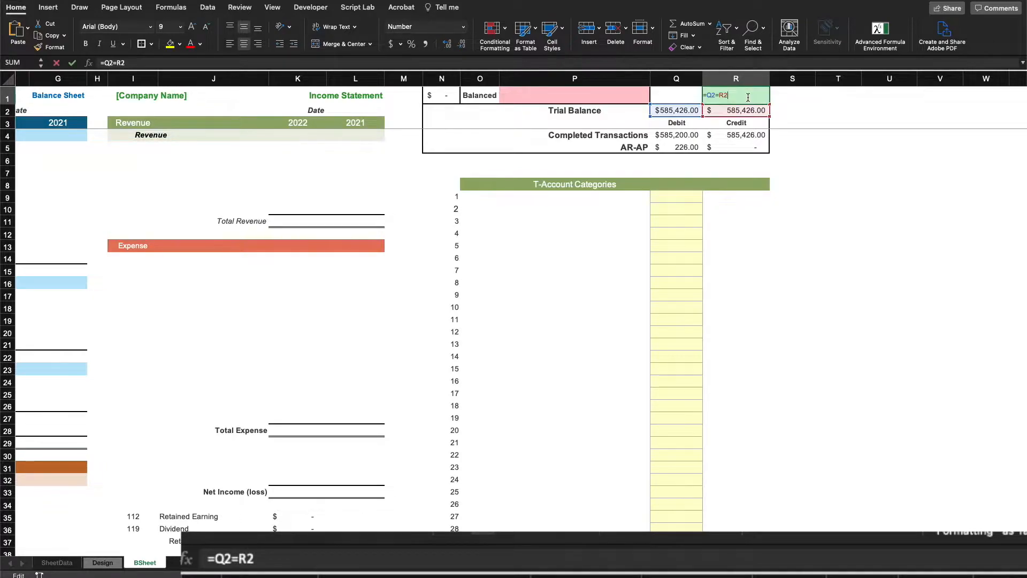
pyautogui.click(737, 112)
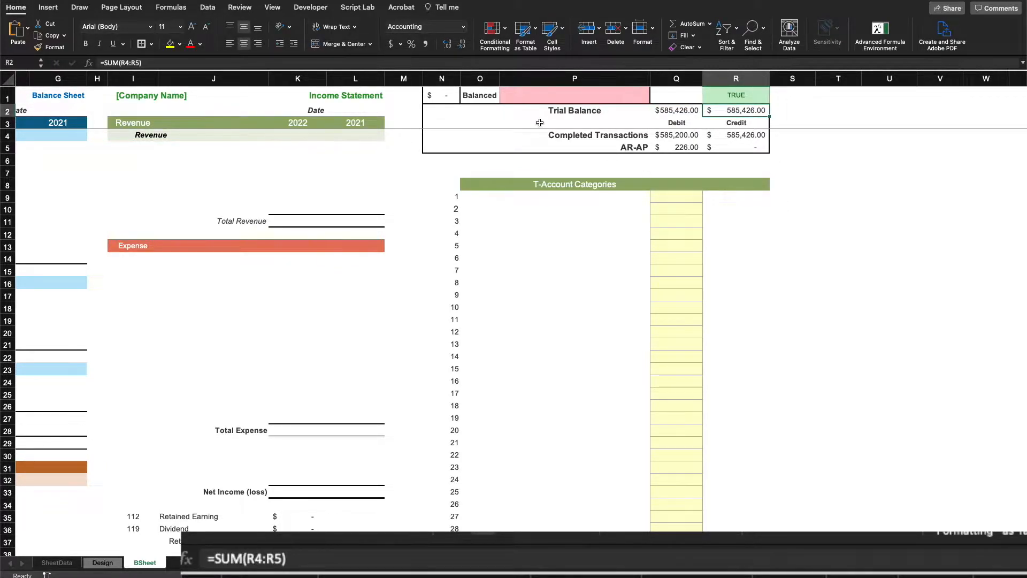
pyautogui.click(818, 210)
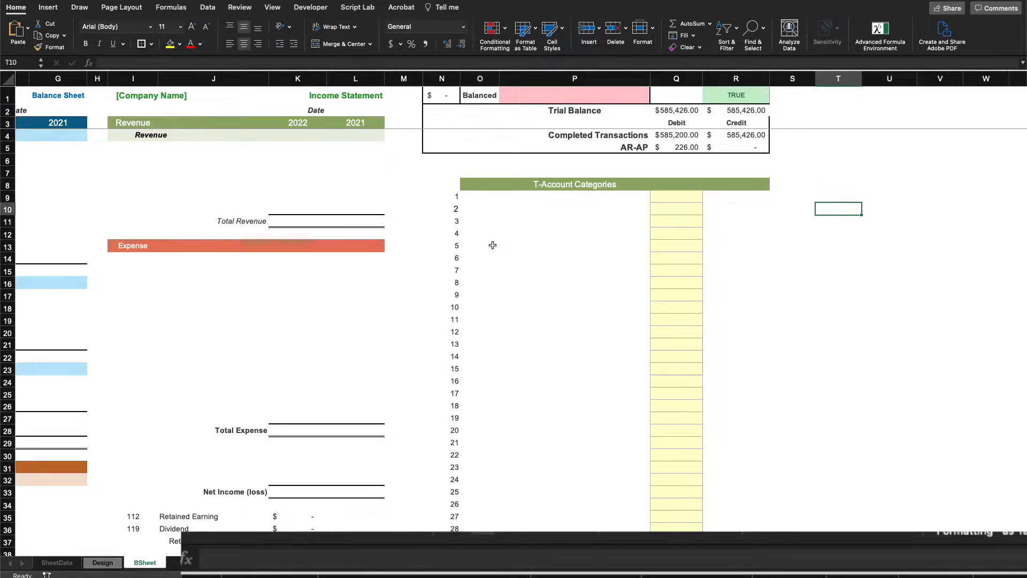
# Replace column N's numbering with =Table8[ID], pointing to the Design sheet's ID column
pyautogui.click(455, 197)
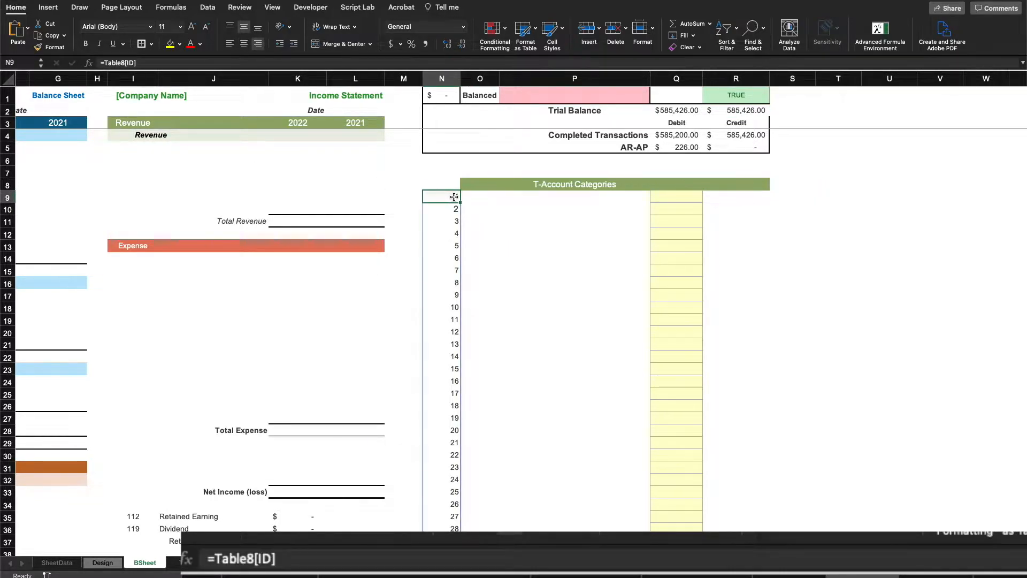
pyautogui.press('Delete')
pyautogui.click(573, 257)
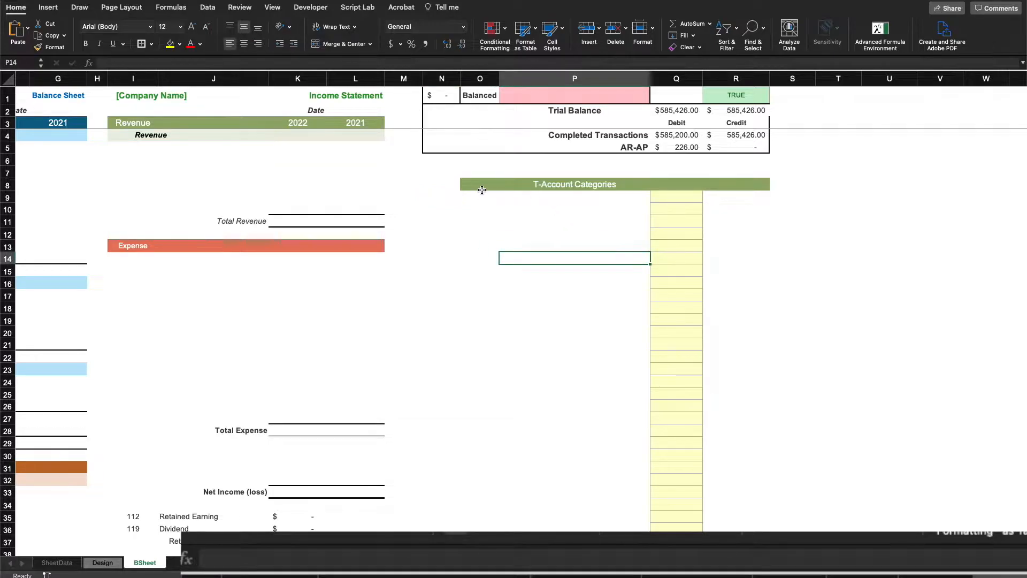
pyautogui.click(455, 197)
pyautogui.write('=')
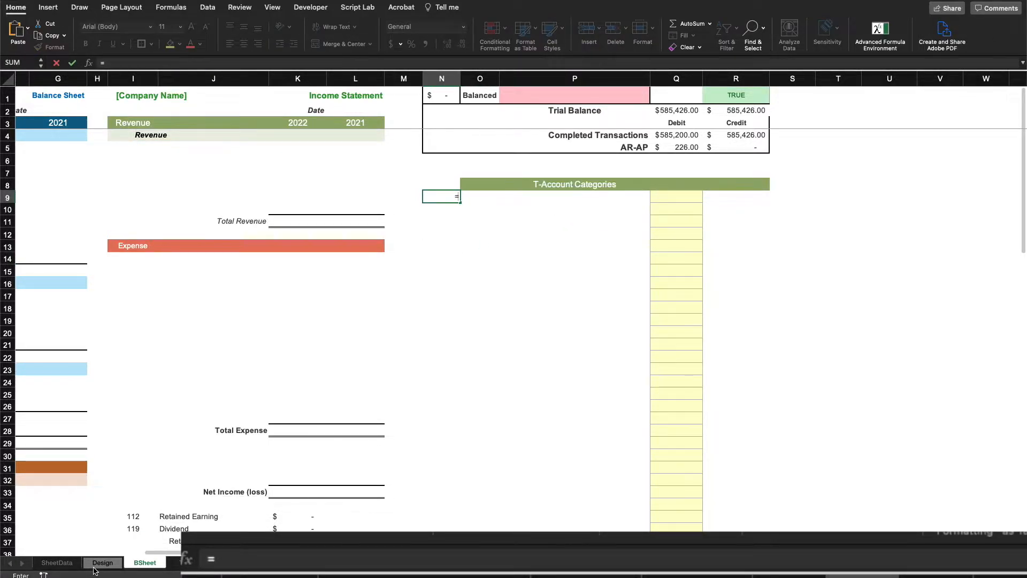
pyautogui.click(95, 565)
pyautogui.scroll(-1, 288, 141)
pyautogui.scroll(1, 288, 141)
pyautogui.moveTo(279, 140); pyautogui.dragTo(279, 262)
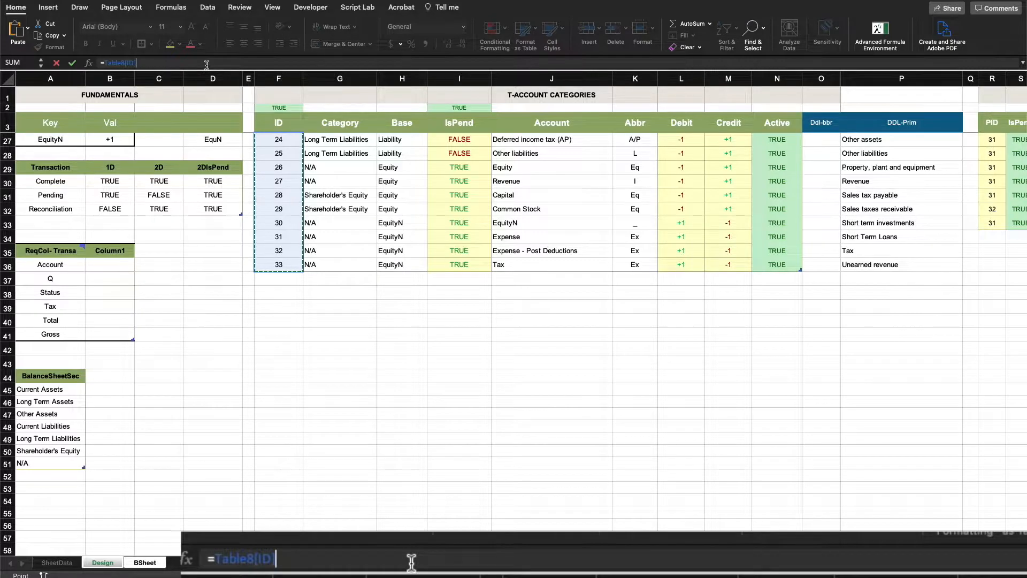
pyautogui.press('Return')
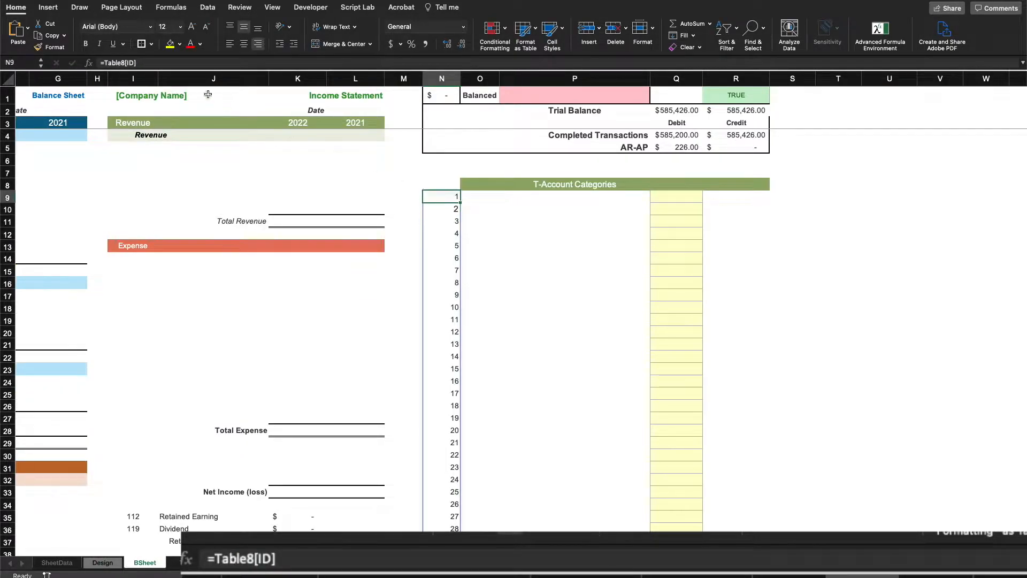
# Copy the ID formula into O9 and change it to =Table8[Base]
pyautogui.press('F2')
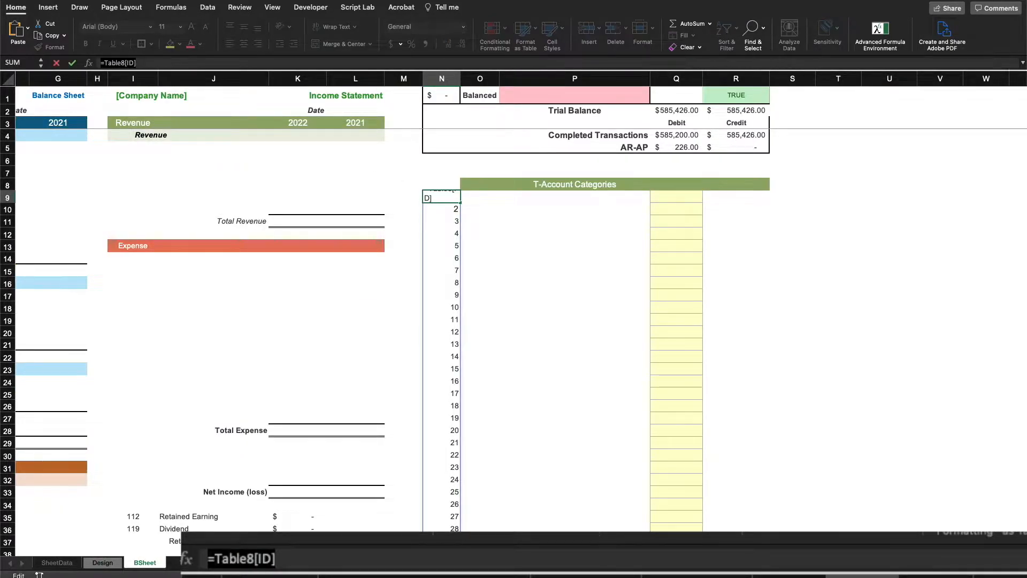
pyautogui.press('Tab')
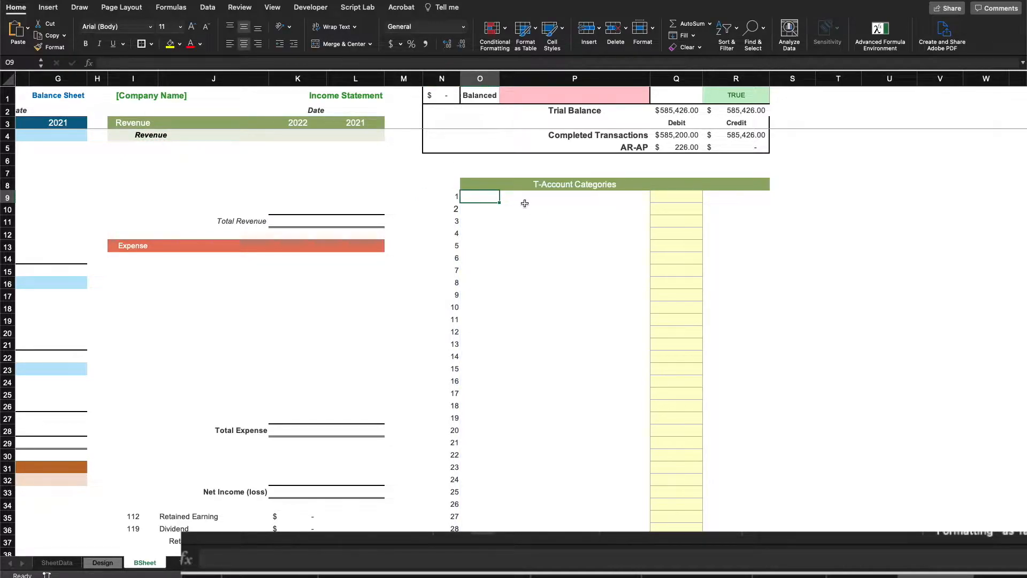
pyautogui.hotkey('ctrl', 'v')
pyautogui.click(151, 63)
pyautogui.press('BackSpace')
pyautogui.press('BackSpace')
pyautogui.press('BackSpace')
pyautogui.write('ba')
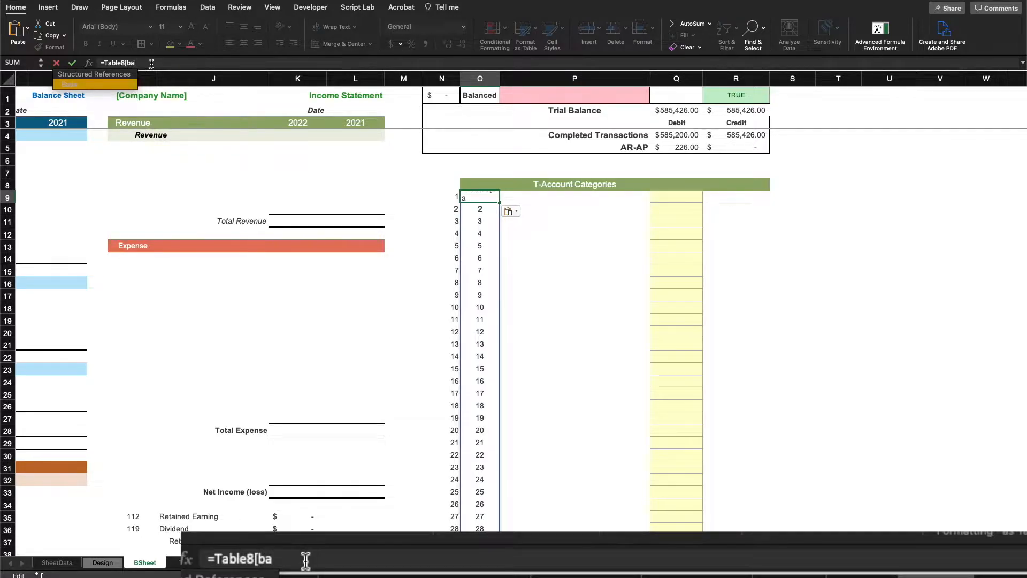
pyautogui.press('Tab')
pyautogui.write(']')
pyautogui.press('Return')
pyautogui.press('Right')
# Paste the formula into P9 as =Table8[Account] to list account names
pyautogui.click(151, 64)
pyautogui.press('super+v')
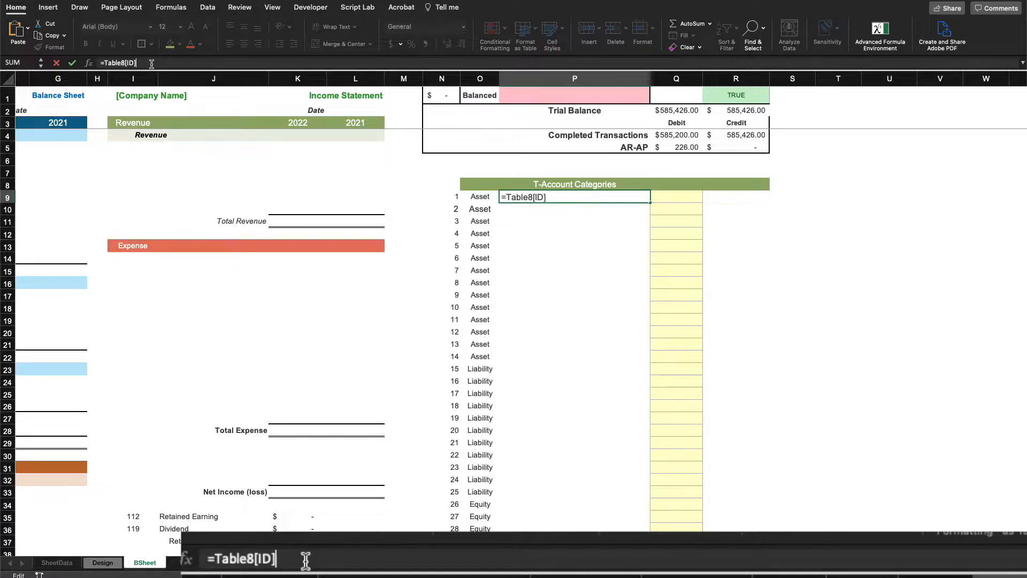
pyautogui.press('BackSpace')
pyautogui.press('BackSpace')
pyautogui.press('BackSpace')
pyautogui.write('Account')
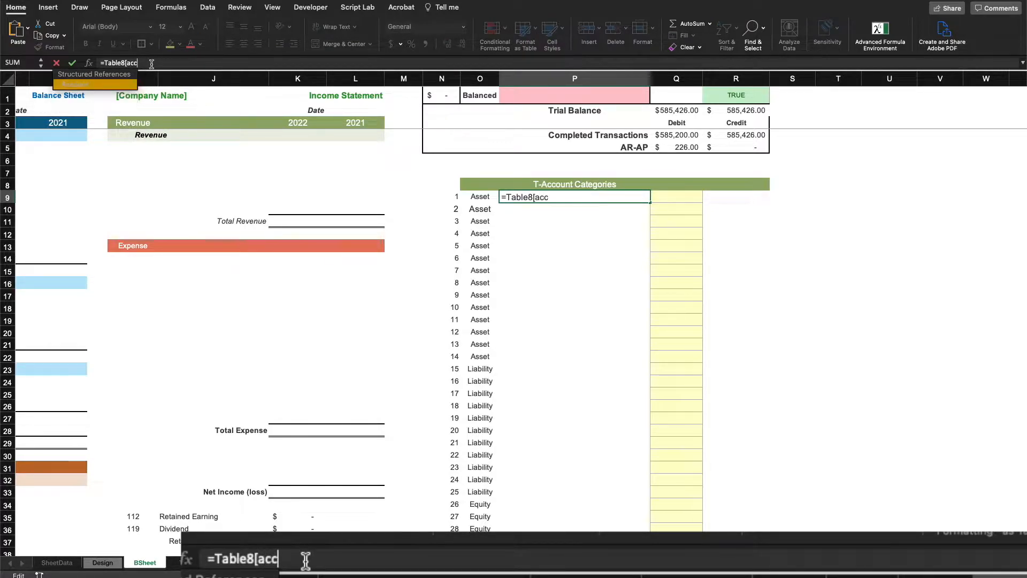
pyautogui.write(']')
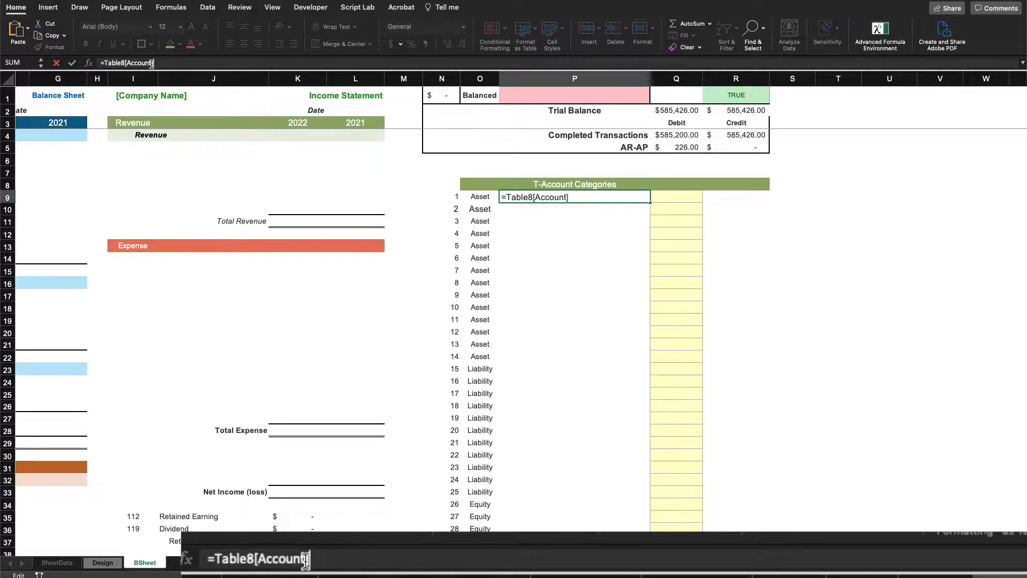
pyautogui.press('Tab')
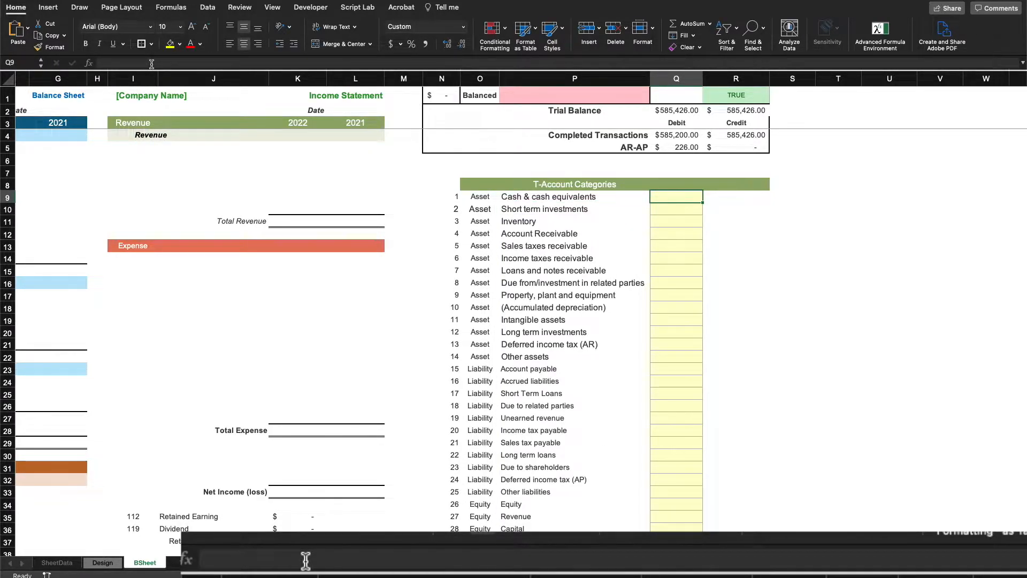
# Paste the formula into Q9 as =Table8[Debit] to spill each category's debit sign
pyautogui.write('=Table8[ID]')
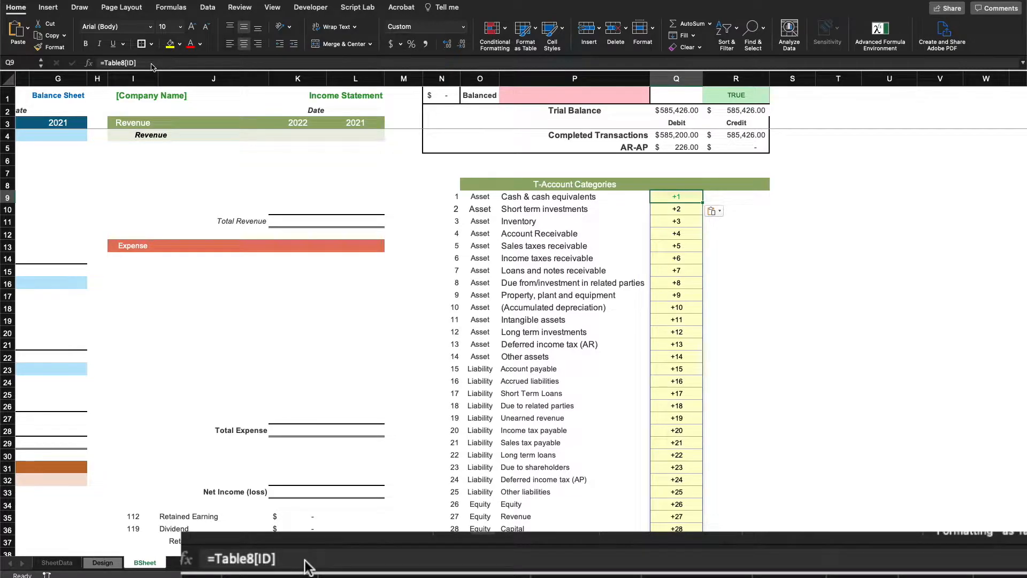
pyautogui.click(151, 63)
pyautogui.press('BackSpace')
pyautogui.press('BackSpace')
pyautogui.press('BackSpace')
pyautogui.write('d')
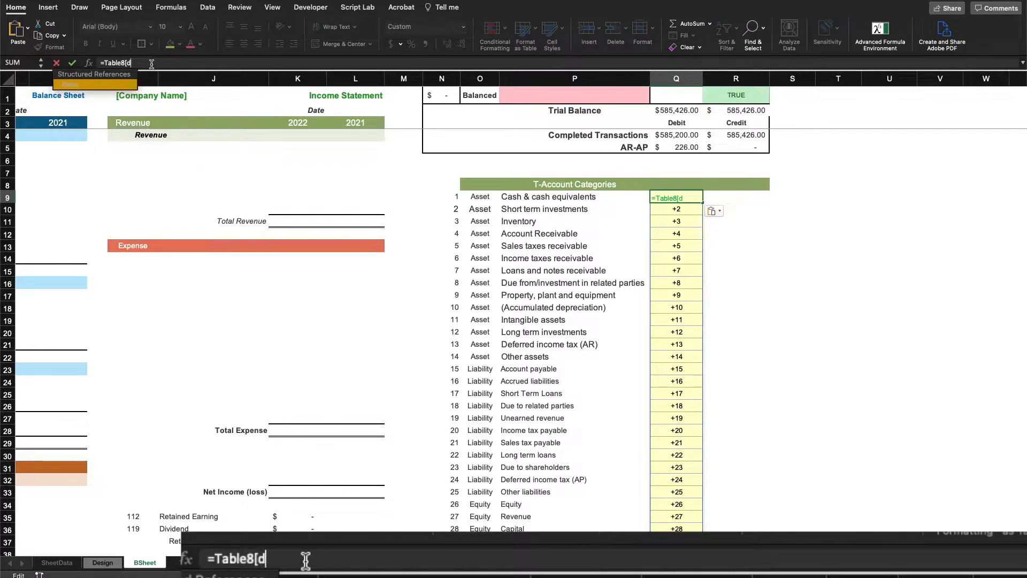
pyautogui.press('BackSpace')
pyautogui.press('BackSpace')
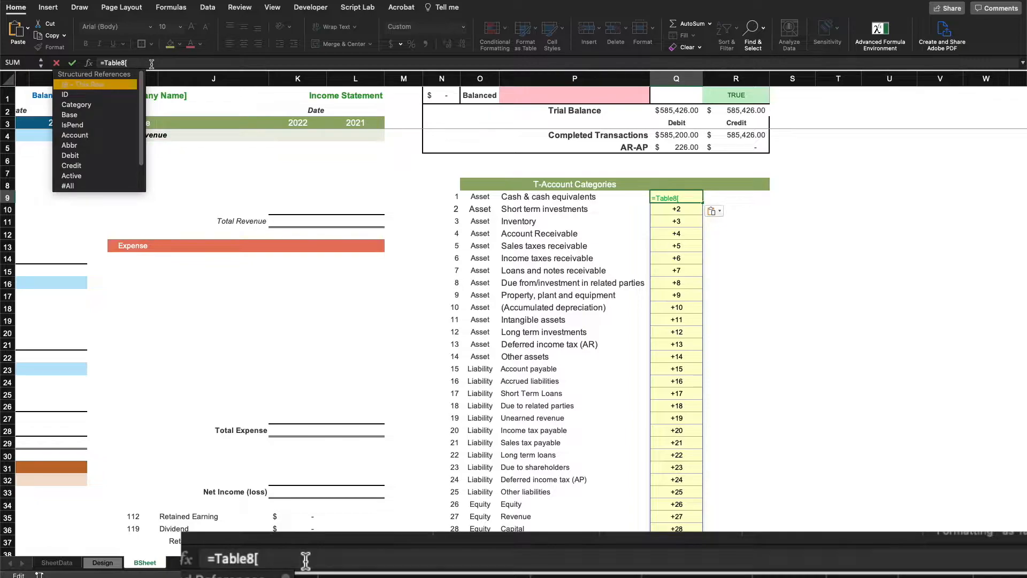
pyautogui.write('Debit]')
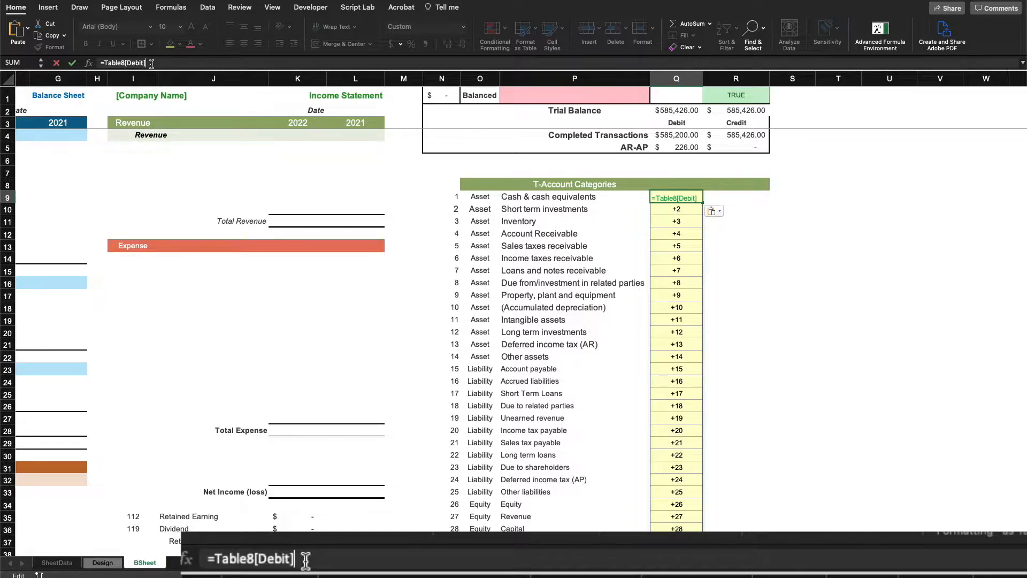
pyautogui.press('Return')
pyautogui.hscroll(-3, 956, 262)
pyautogui.click(956, 268)
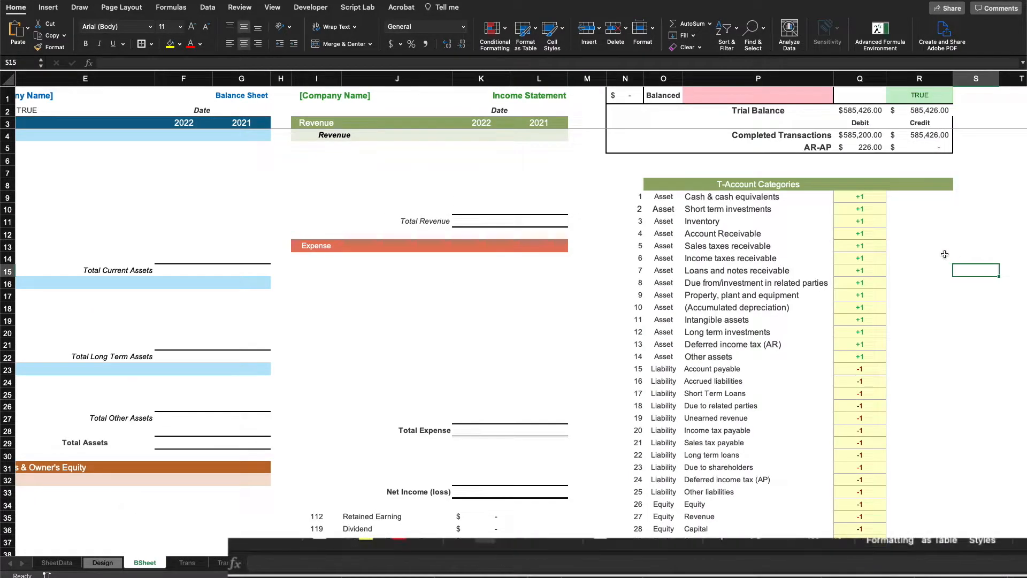
pyautogui.click(904, 196)
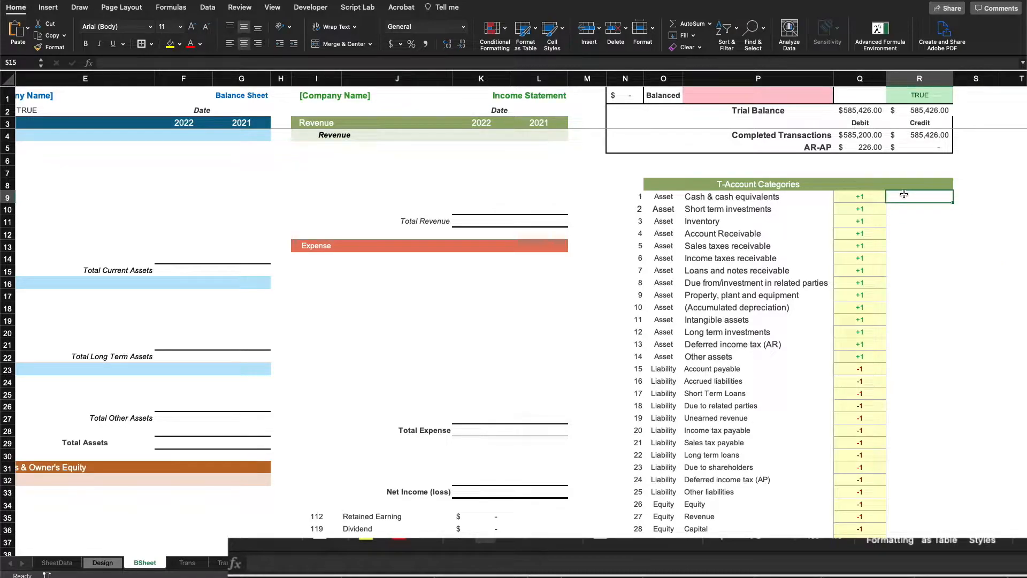
pyautogui.click(941, 220)
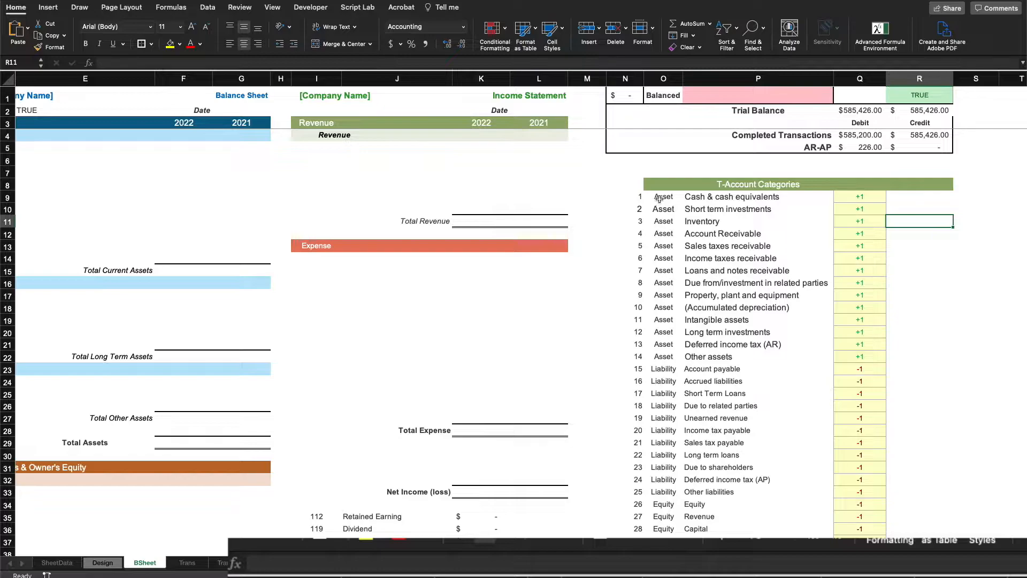
pyautogui.click(193, 564)
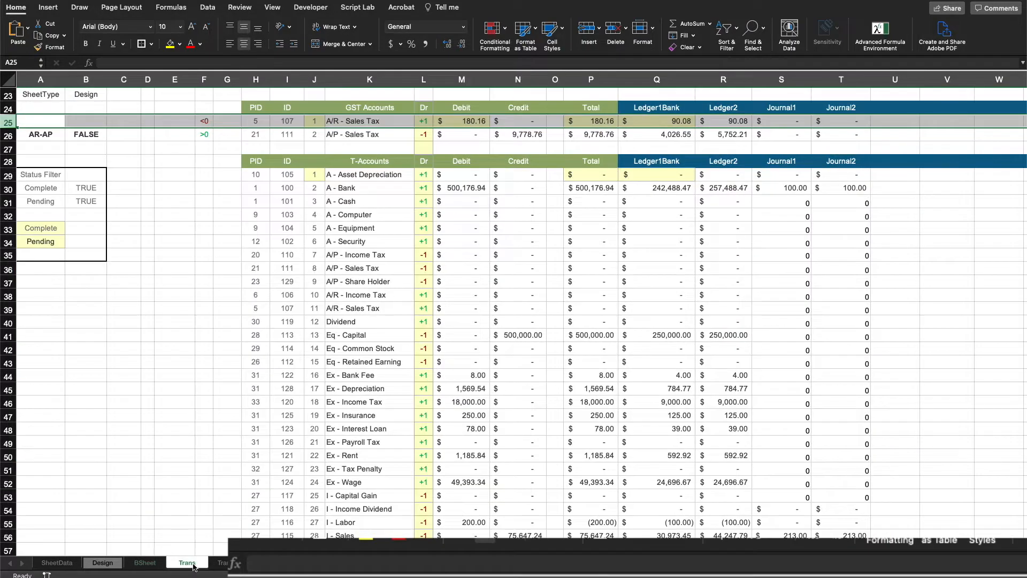
pyautogui.click(143, 562)
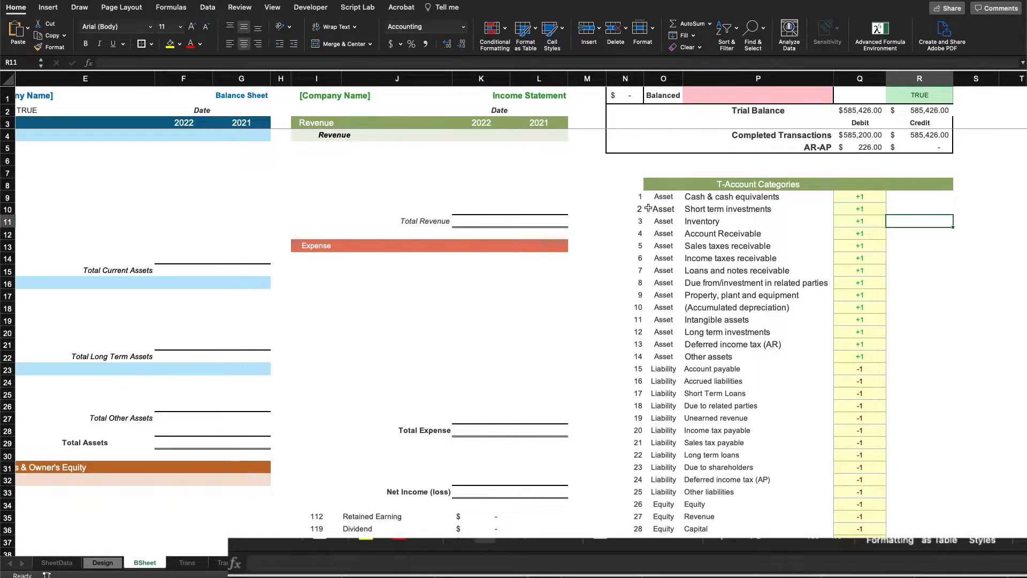
pyautogui.click(637, 196)
pyautogui.moveTo(637, 196); pyautogui.dragTo(765, 198)
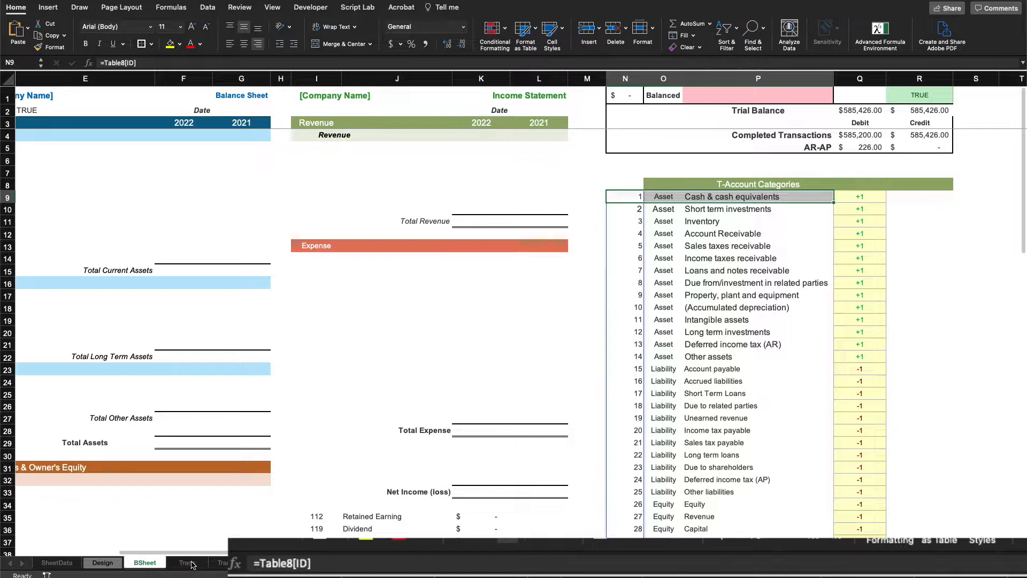
pyautogui.click(173, 556)
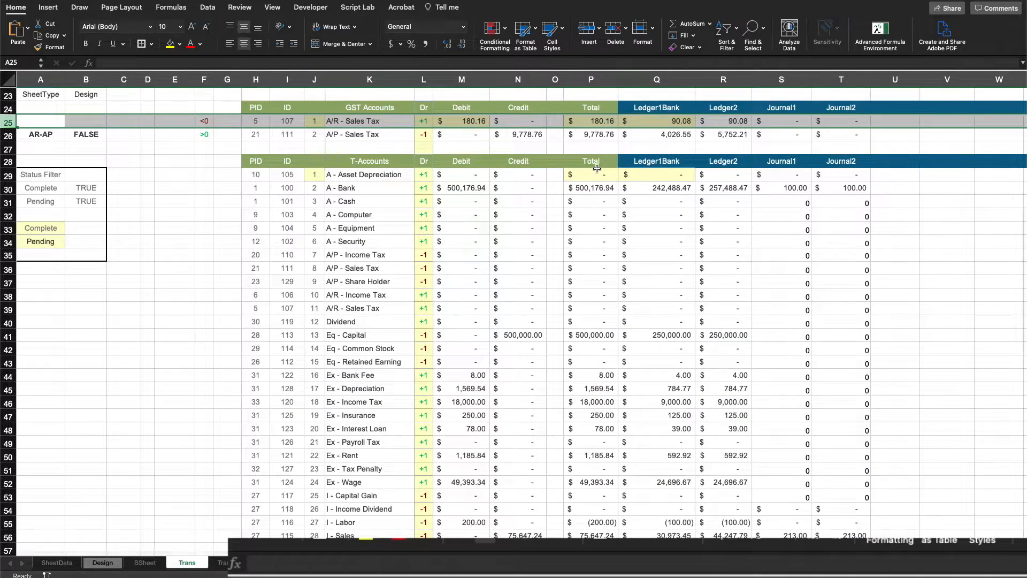
pyautogui.click(339, 176)
pyautogui.click(202, 201)
pyautogui.moveTo(260, 186); pyautogui.dragTo(406, 200)
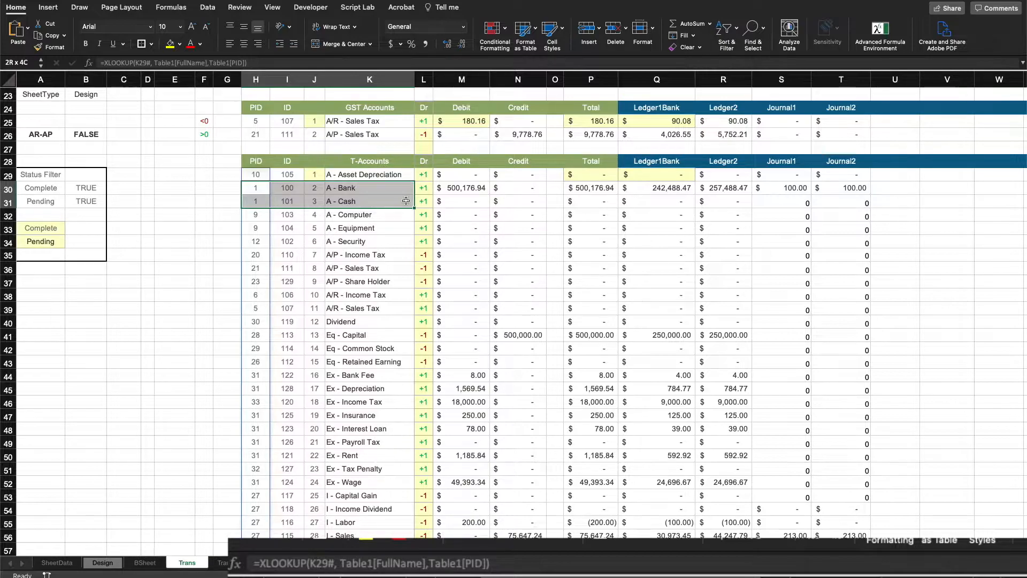
pyautogui.click(167, 278)
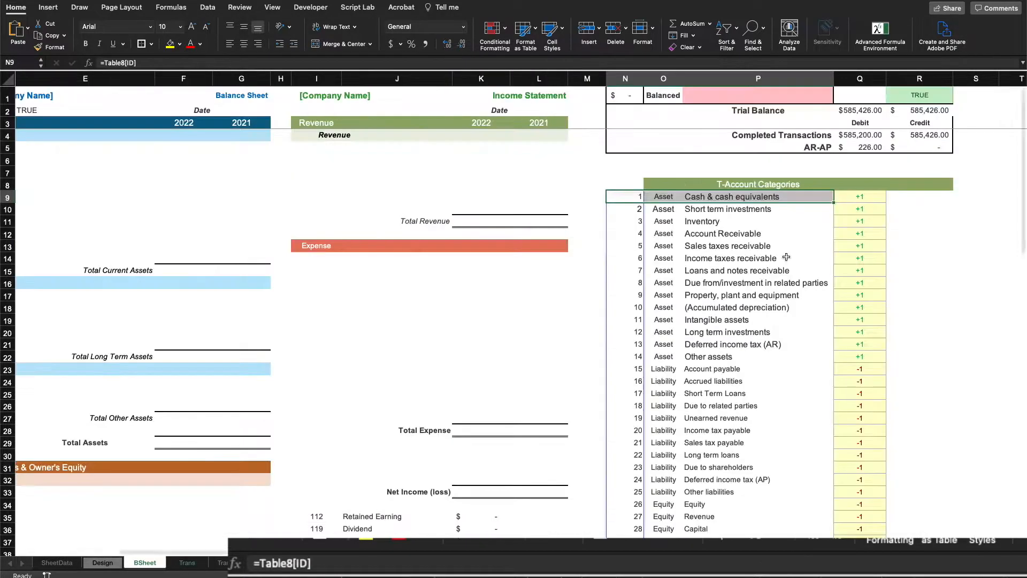
pyautogui.click(144, 562)
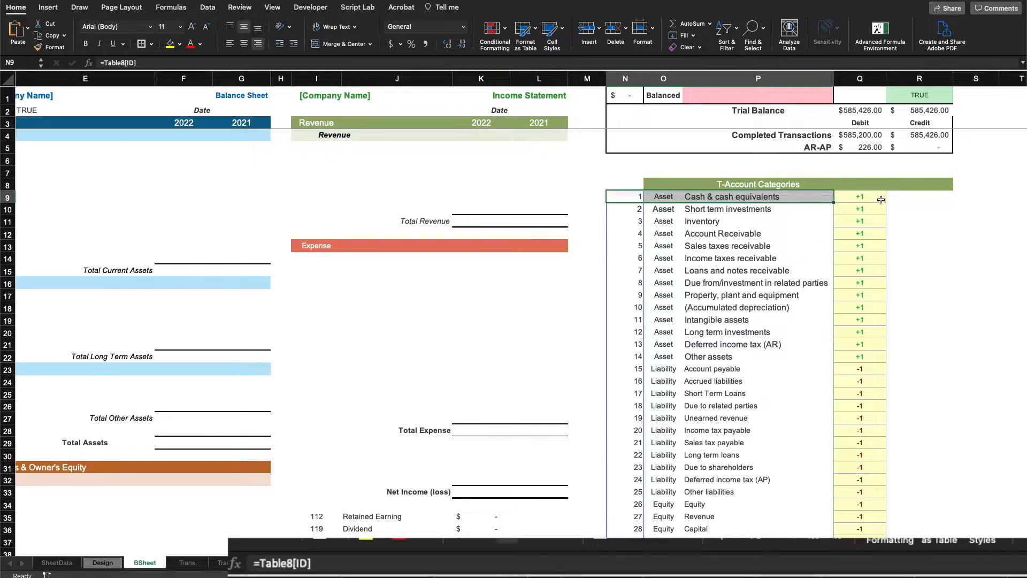
# Enter =SUMIFS(Trans!P29#, Trans!H29#, BSheet!N9) in R9 to total category 1's amounts
pyautogui.click(908, 196)
pyautogui.write('=')
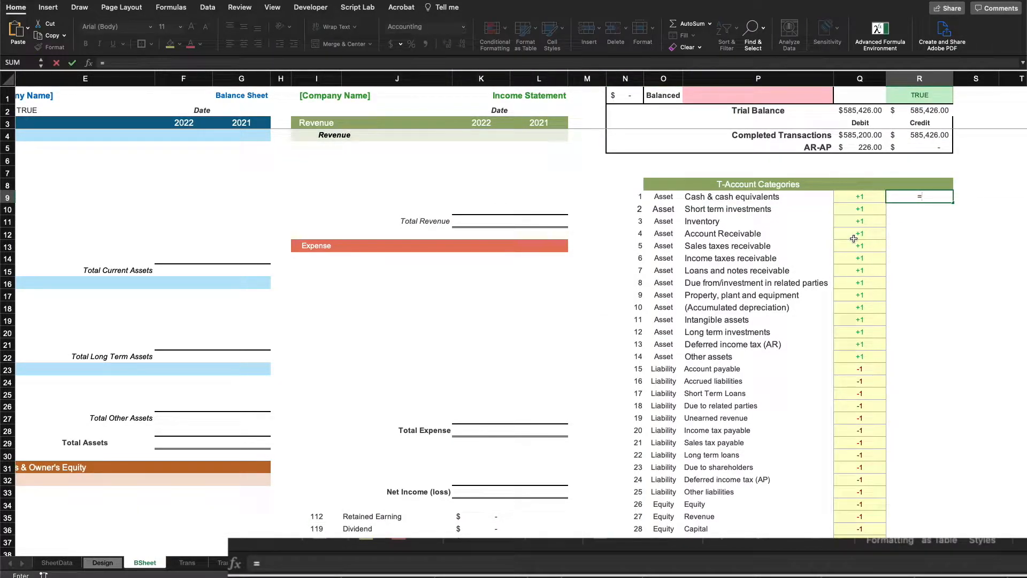
pyautogui.write('sumifs')
pyautogui.press('Tab')
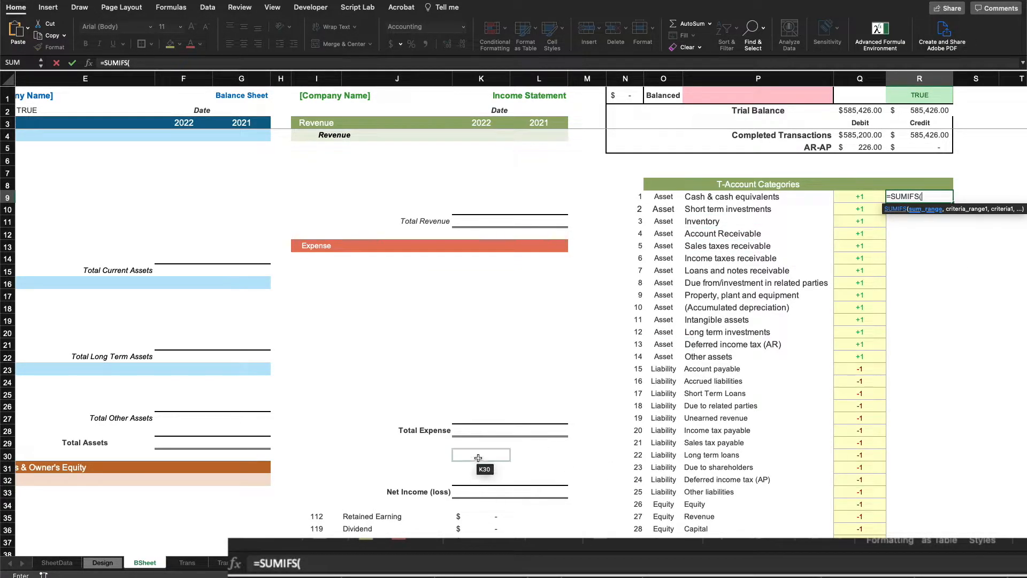
pyautogui.click(186, 562)
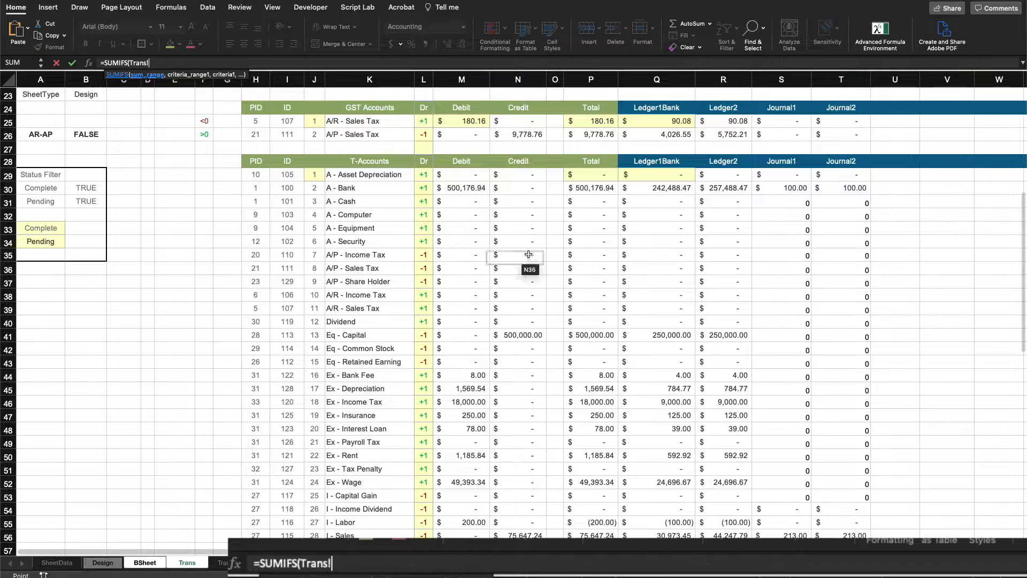
pyautogui.click(606, 172)
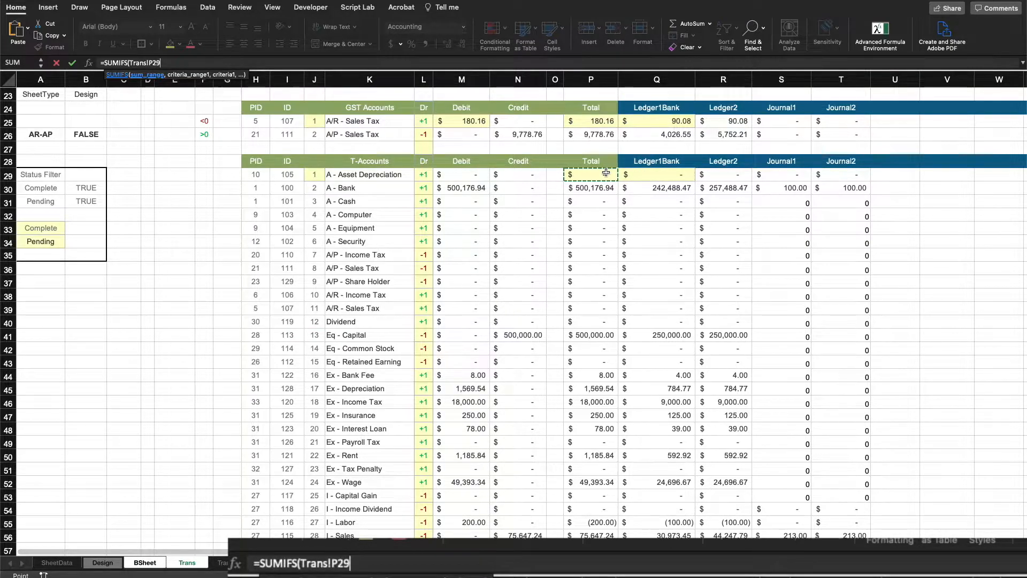
pyautogui.write('#')
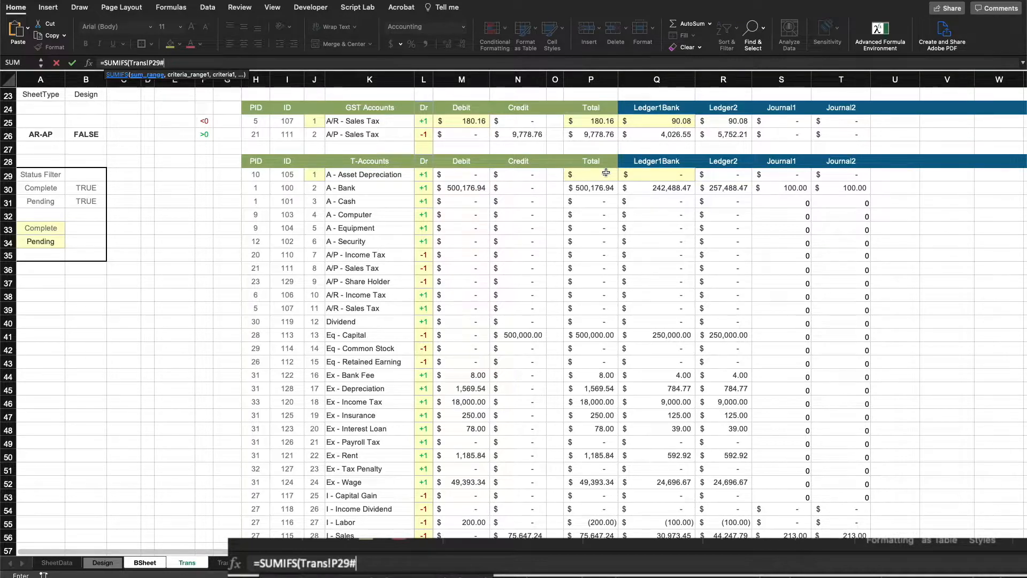
pyautogui.write(',')
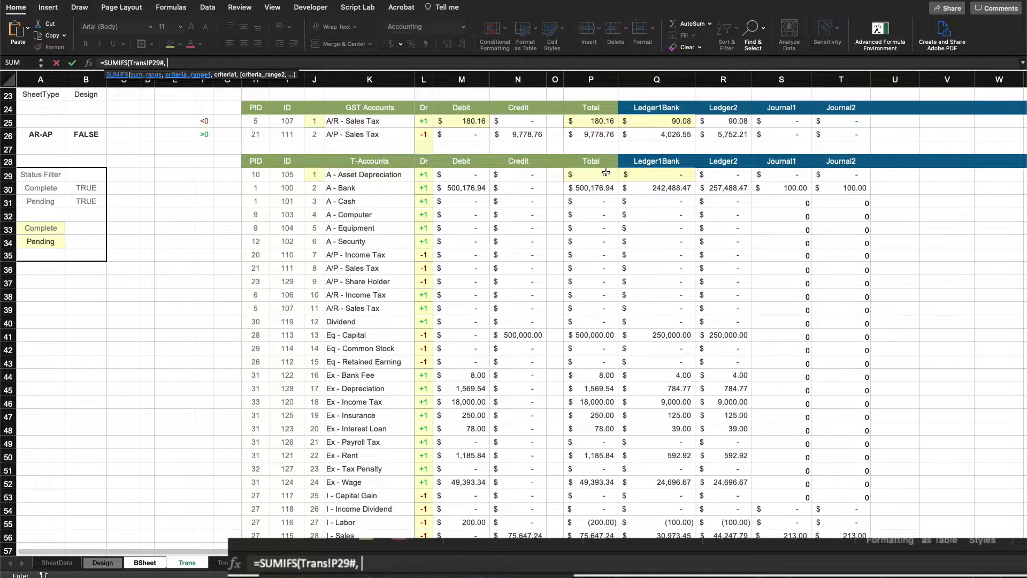
pyautogui.click(259, 175)
pyautogui.write('#,')
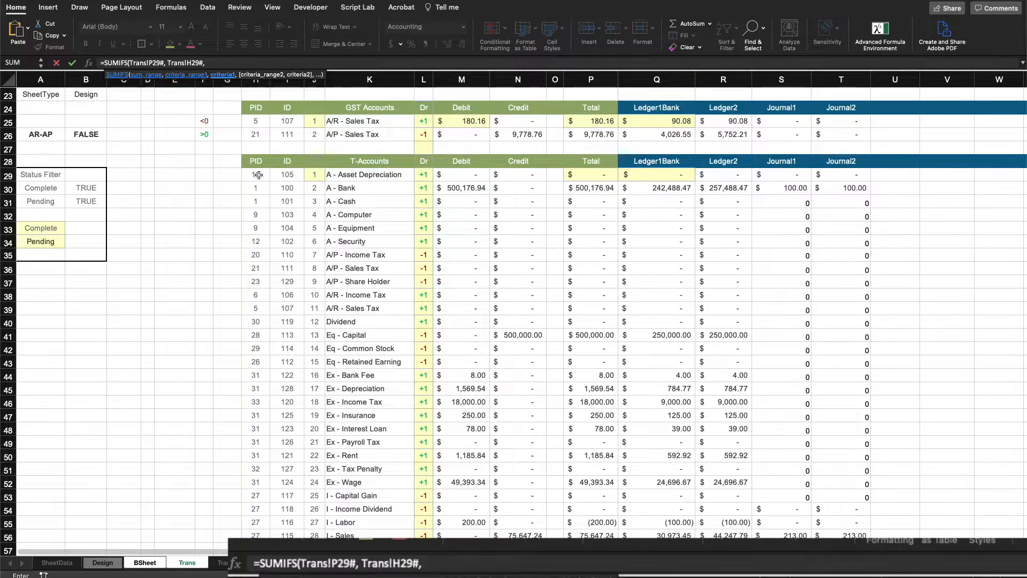
pyautogui.click(145, 563)
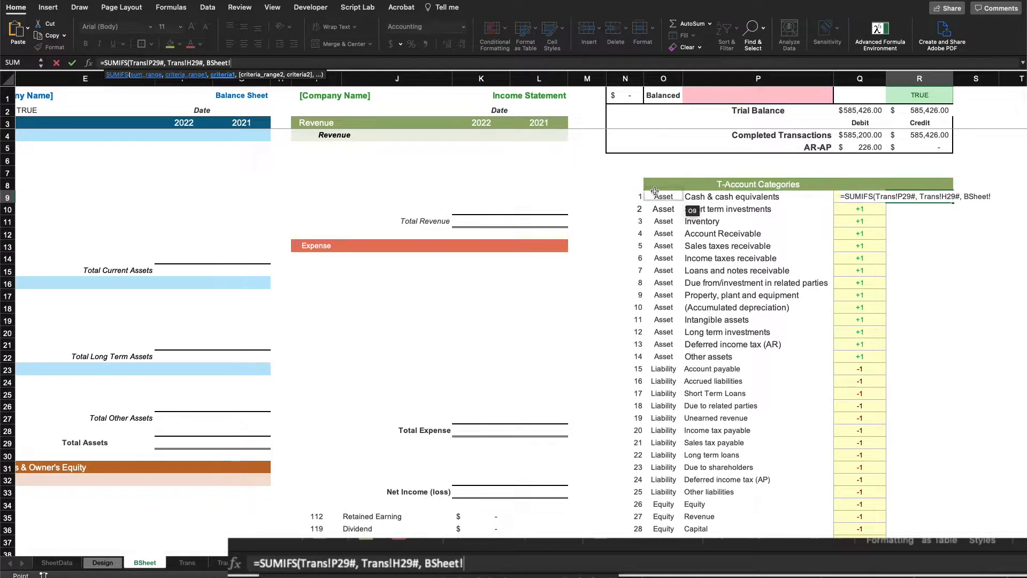
pyautogui.click(637, 197)
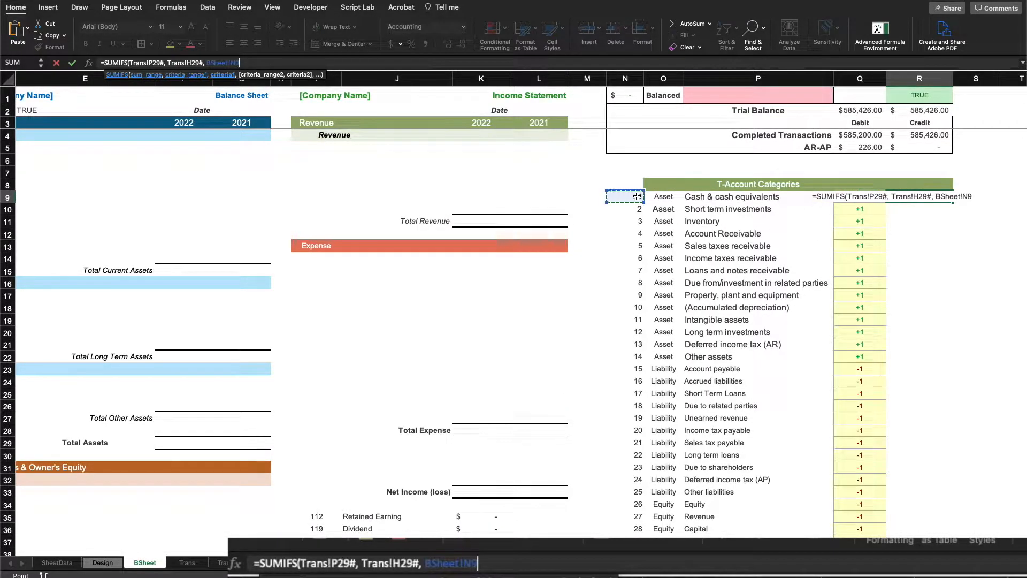
pyautogui.write(')')
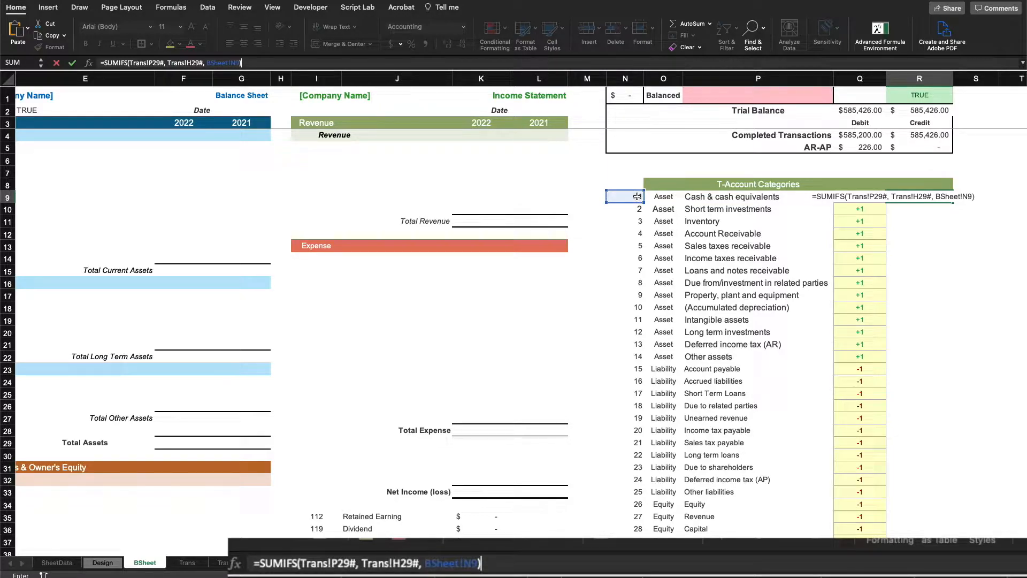
pyautogui.press('Return')
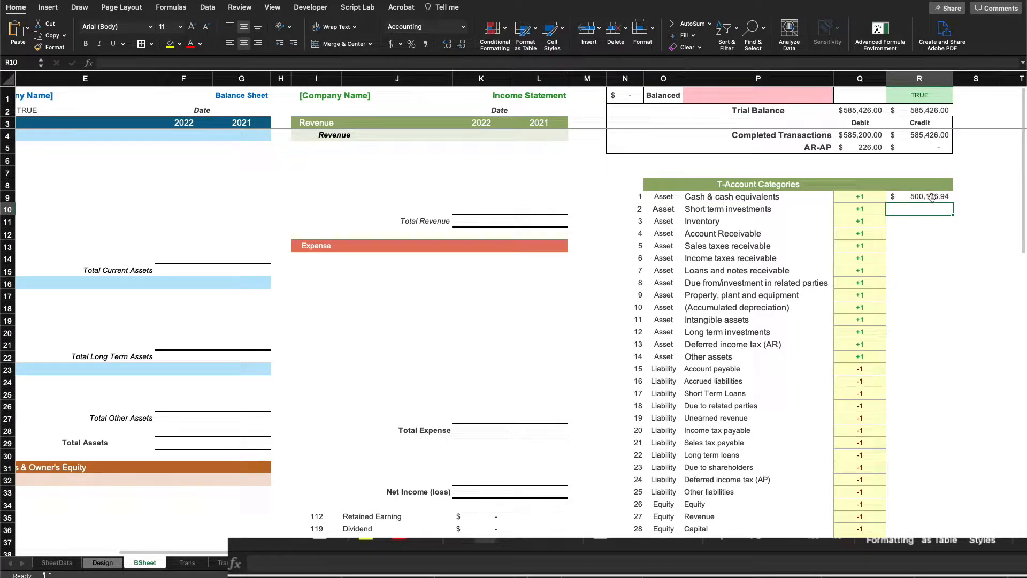
pyautogui.click(932, 196)
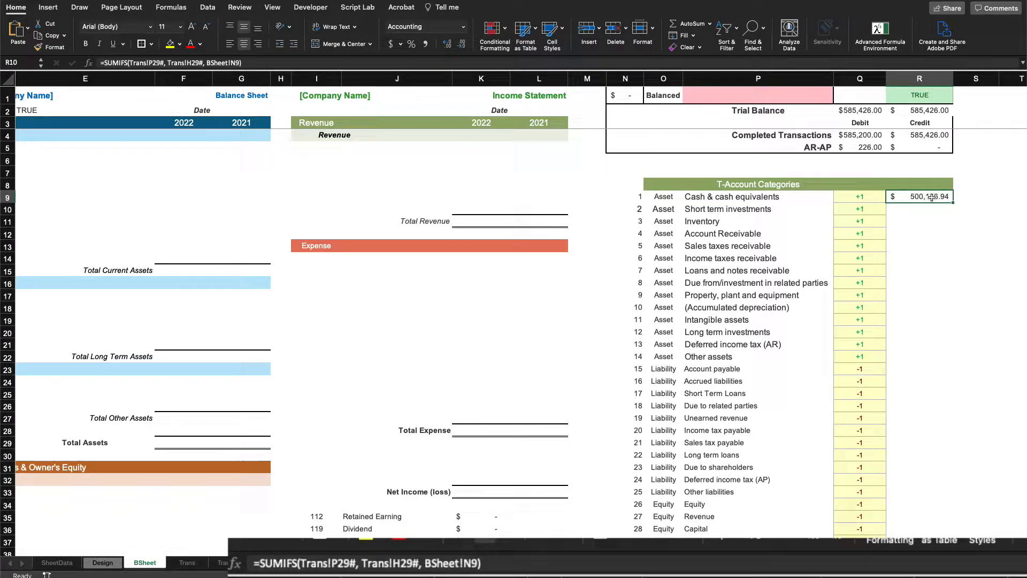
# Review R9's SUMIFS, inspect the Trans sheet's row 25 GST table and row 29 block, then return to BSheet
pyautogui.click(639, 196)
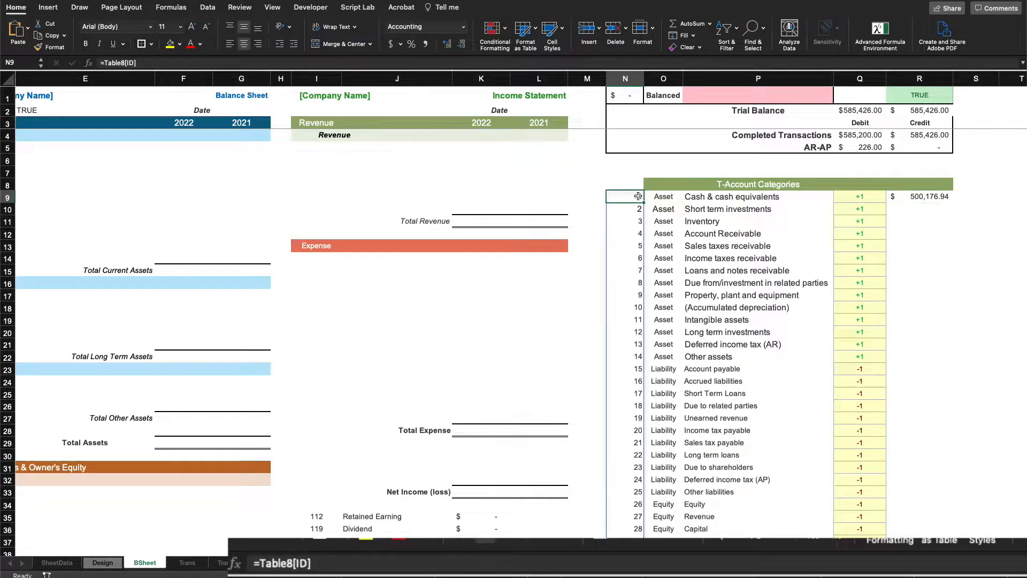
pyautogui.click(904, 199)
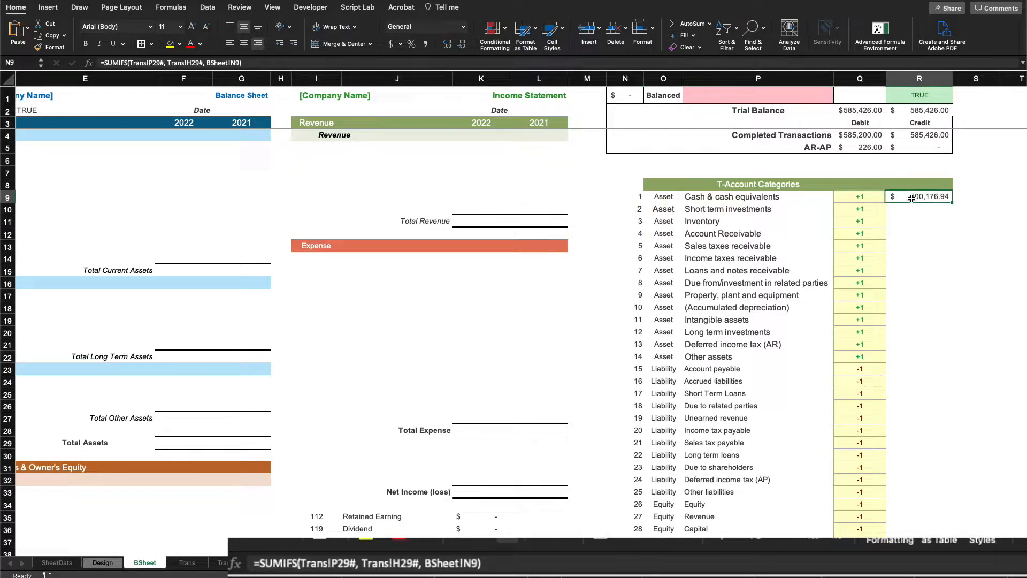
pyautogui.click(187, 562)
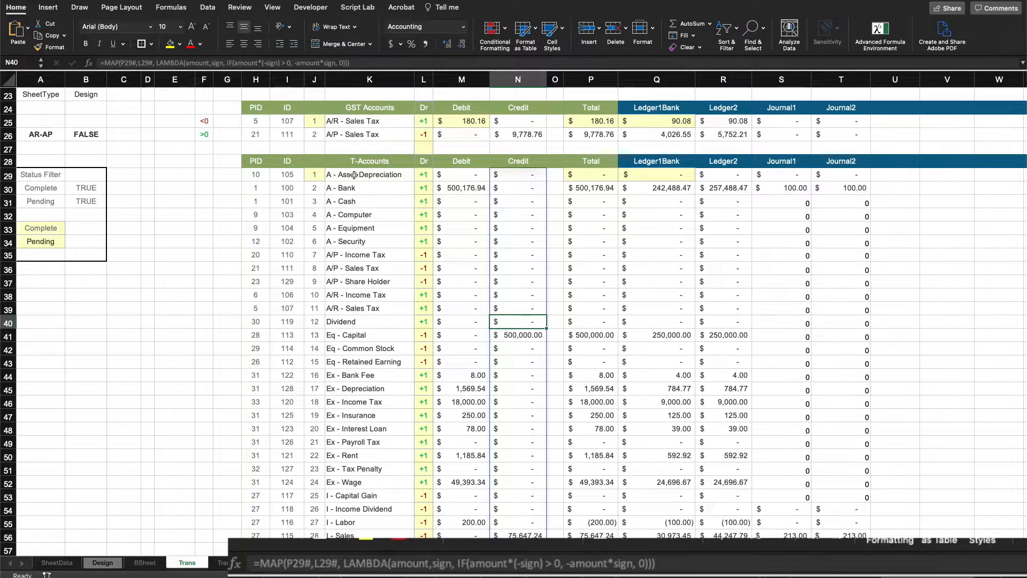
pyautogui.moveTo(255, 120); pyautogui.dragTo(854, 134)
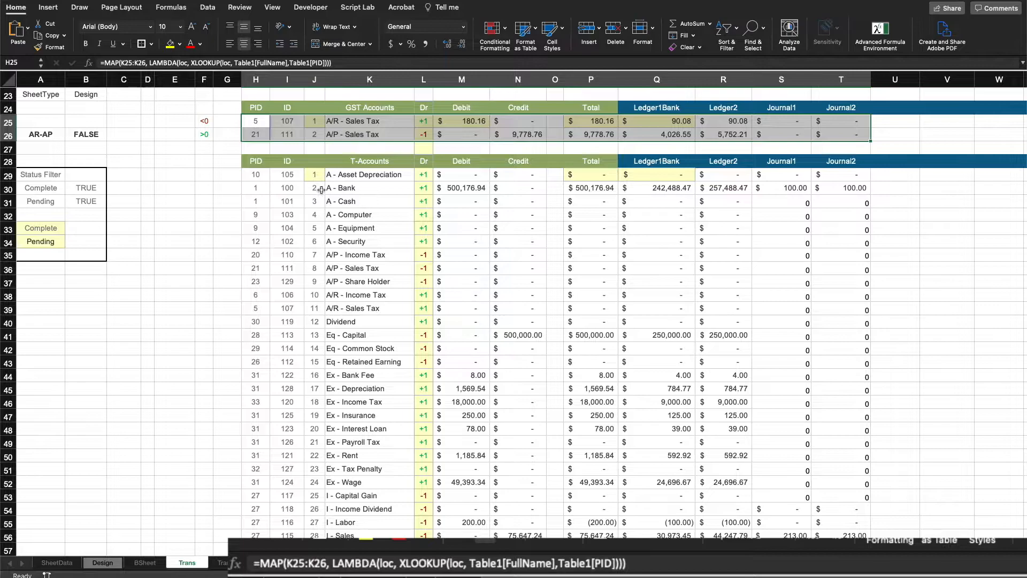
pyautogui.click(257, 178)
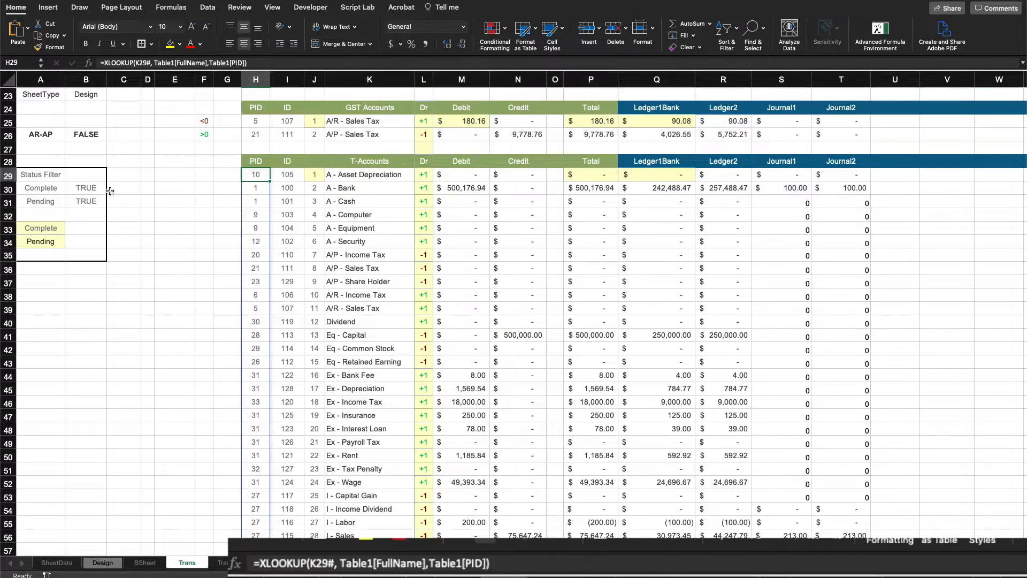
pyautogui.click(8, 175)
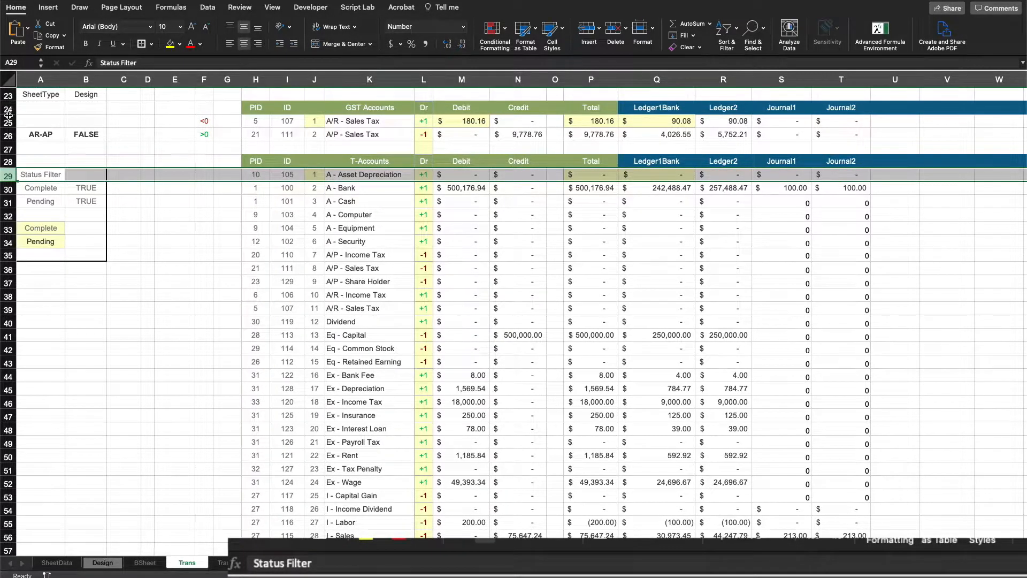
pyautogui.click(8, 122)
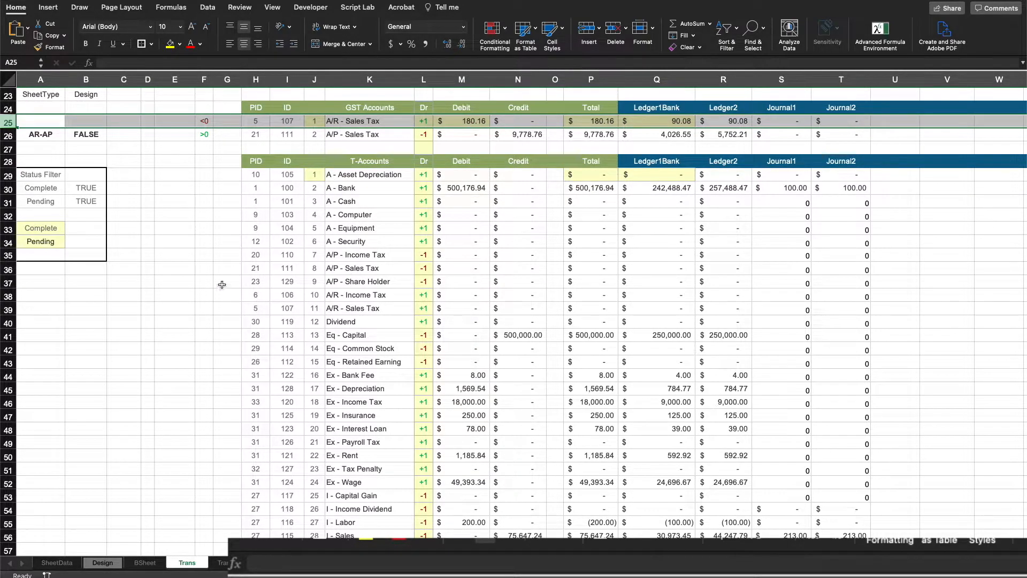
pyautogui.click(208, 331)
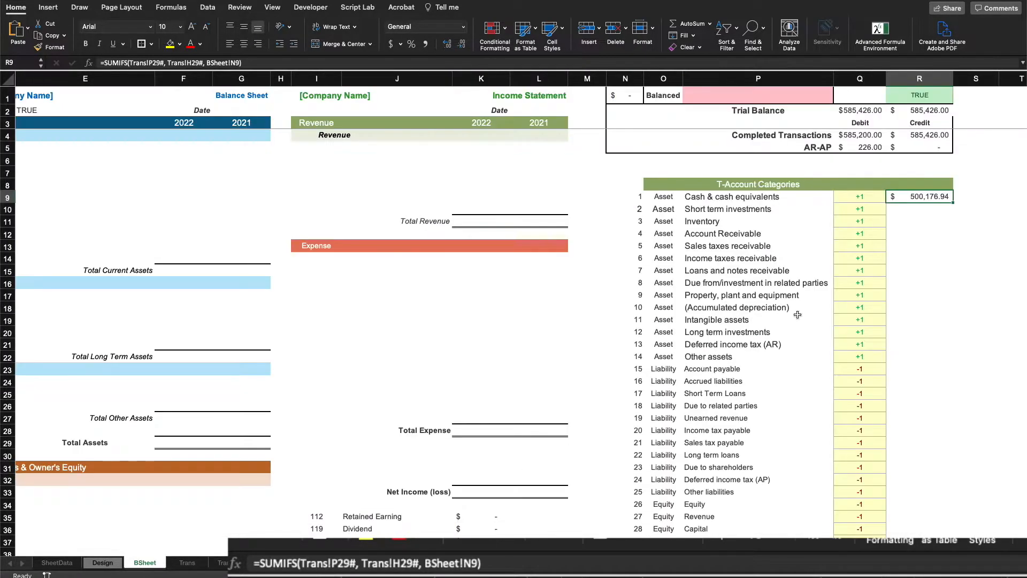
pyautogui.click(141, 563)
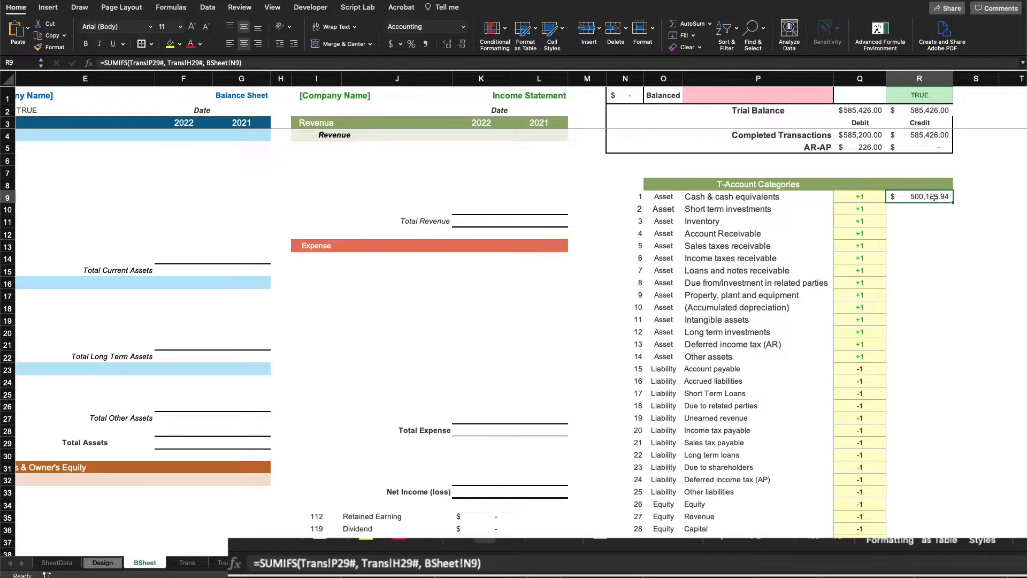
# Append +SUMIFS(Trans!P25#,Trans!H25#,BSheet!N9) to R9 so GST account totals are included
pyautogui.click(247, 61)
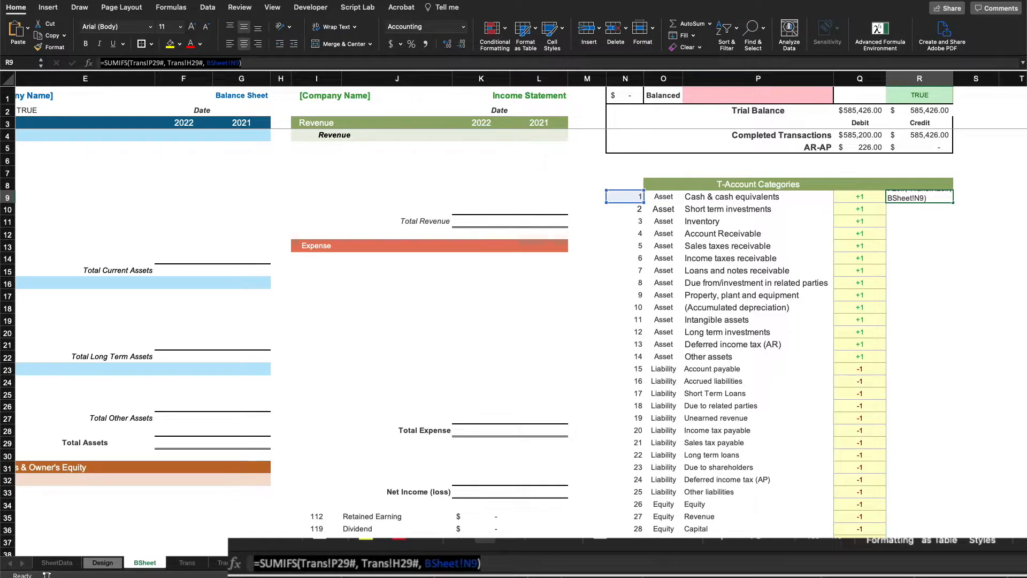
pyautogui.moveTo(8, 59); pyautogui.dragTo(294, 67)
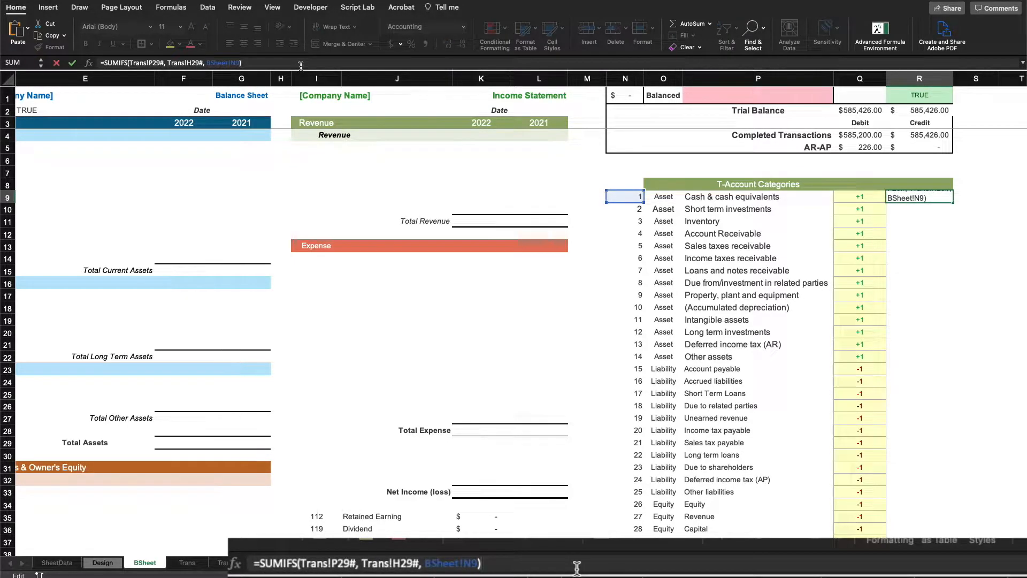
pyautogui.press('super+v')
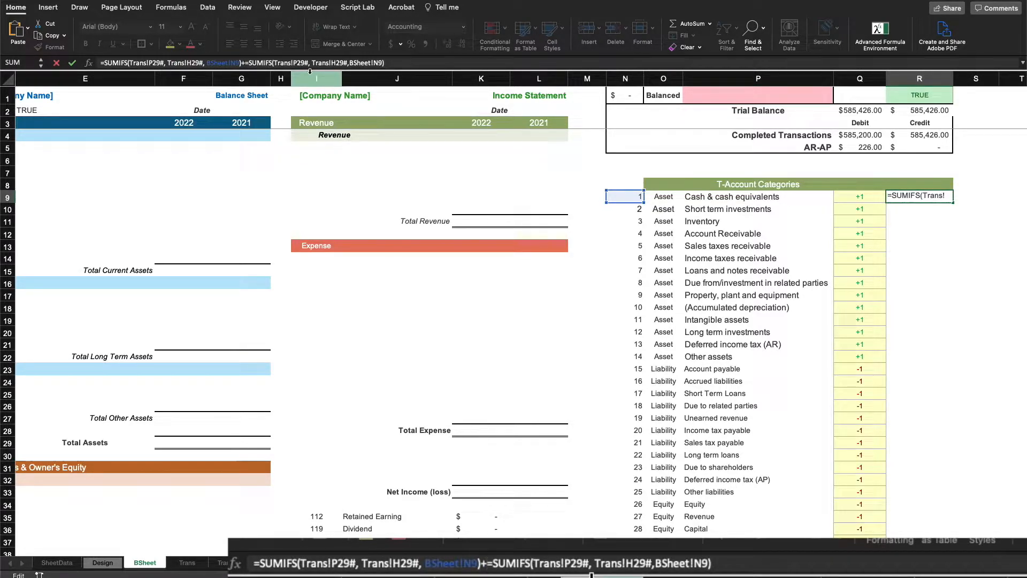
pyautogui.press('BackSpace')
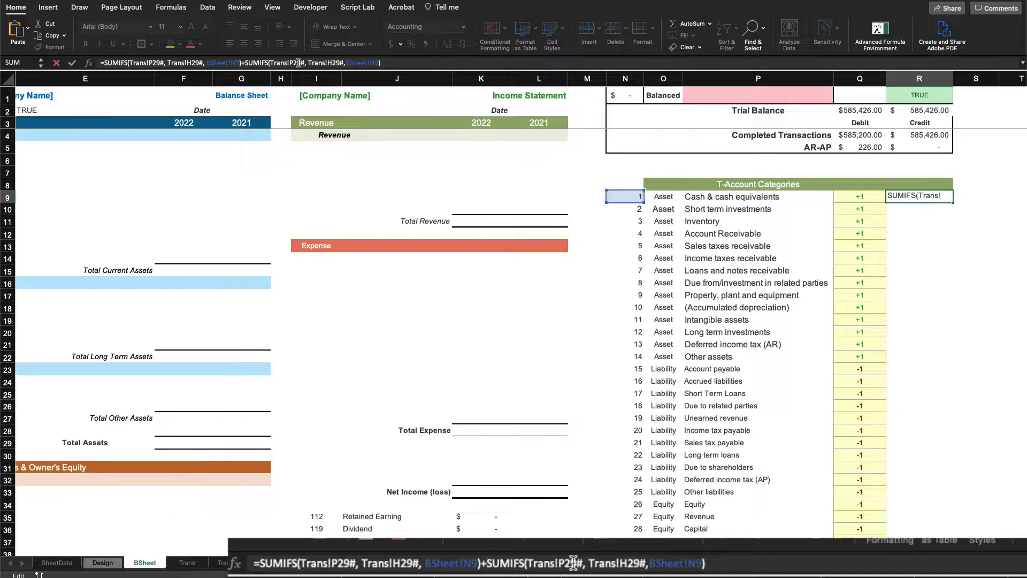
pyautogui.click(298, 62)
pyautogui.press('Delete')
pyautogui.write('5')
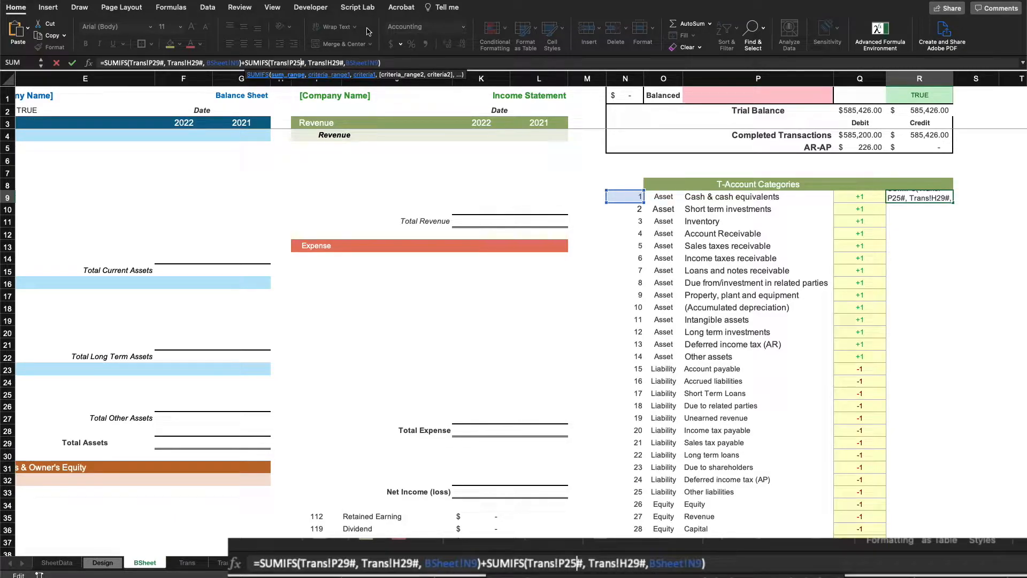
pyautogui.click(337, 62)
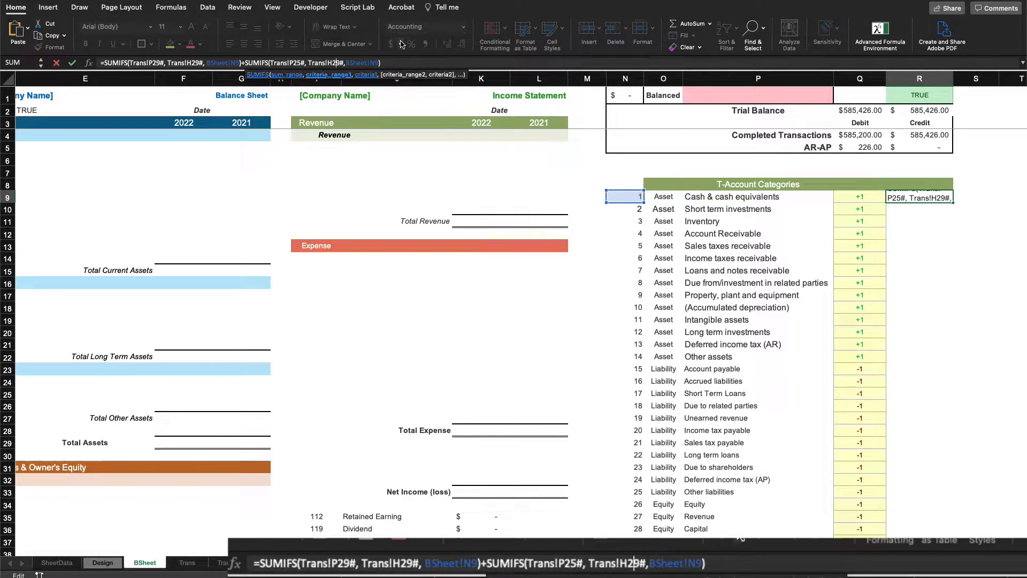
pyautogui.press('Delete')
pyautogui.write('5')
pyautogui.press('Return')
pyautogui.click(944, 198)
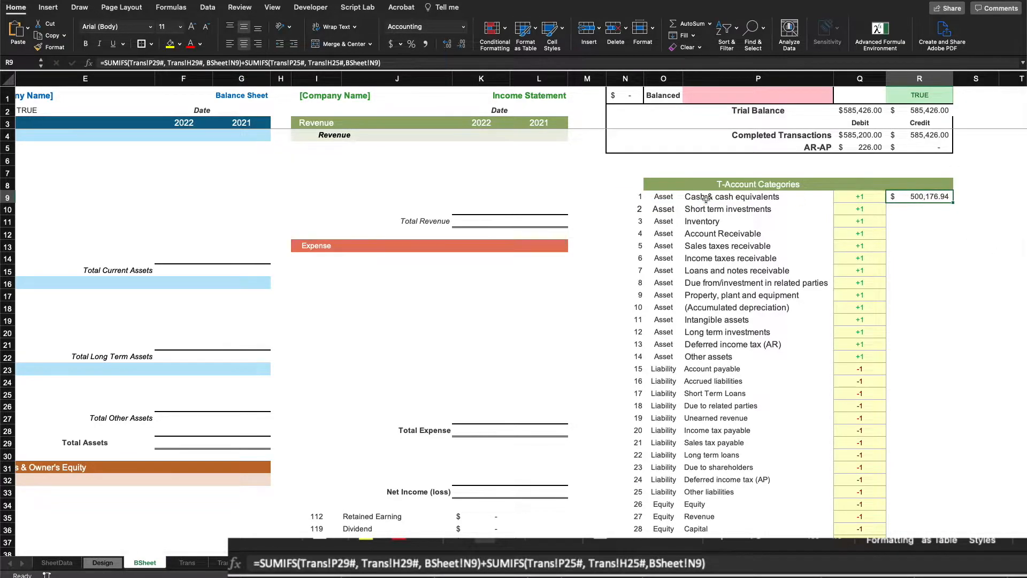
pyautogui.click(627, 198)
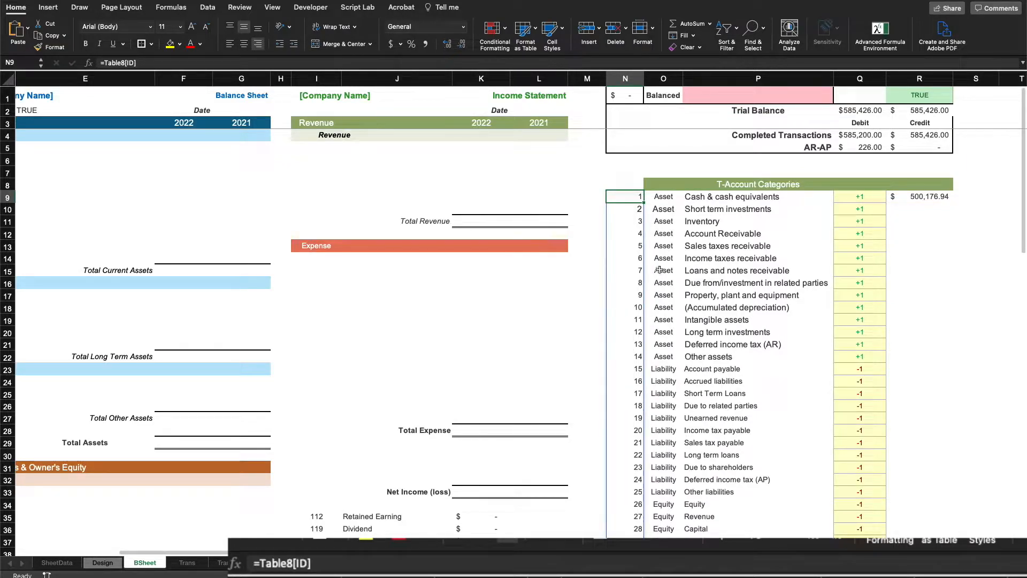
# Wrap R9's formula in MAP(N9#, LAMBDA(pid, ...) over the category IDs
pyautogui.click(939, 197)
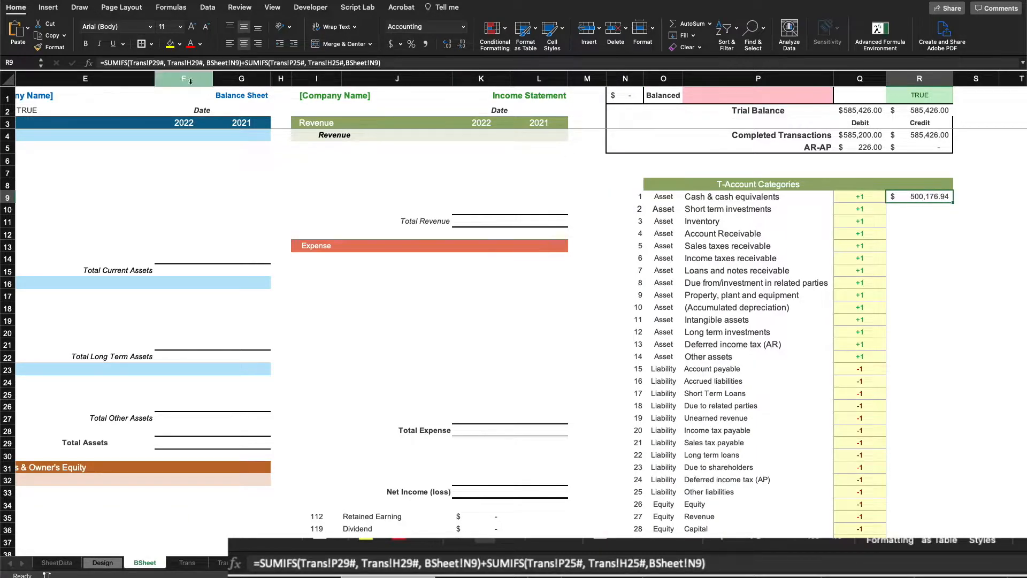
pyautogui.click(105, 63)
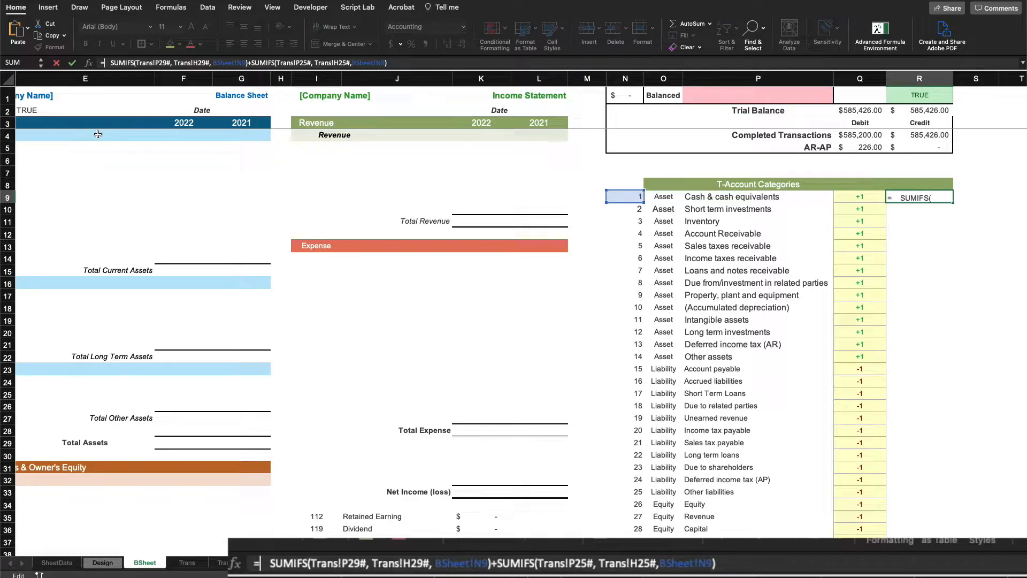
pyautogui.write('MAP(')
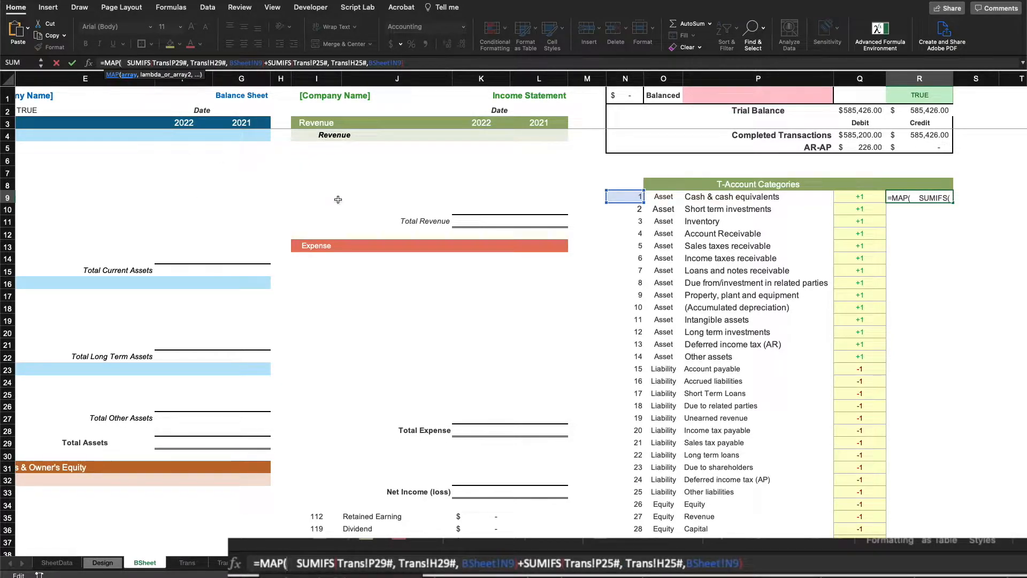
pyautogui.click(627, 196)
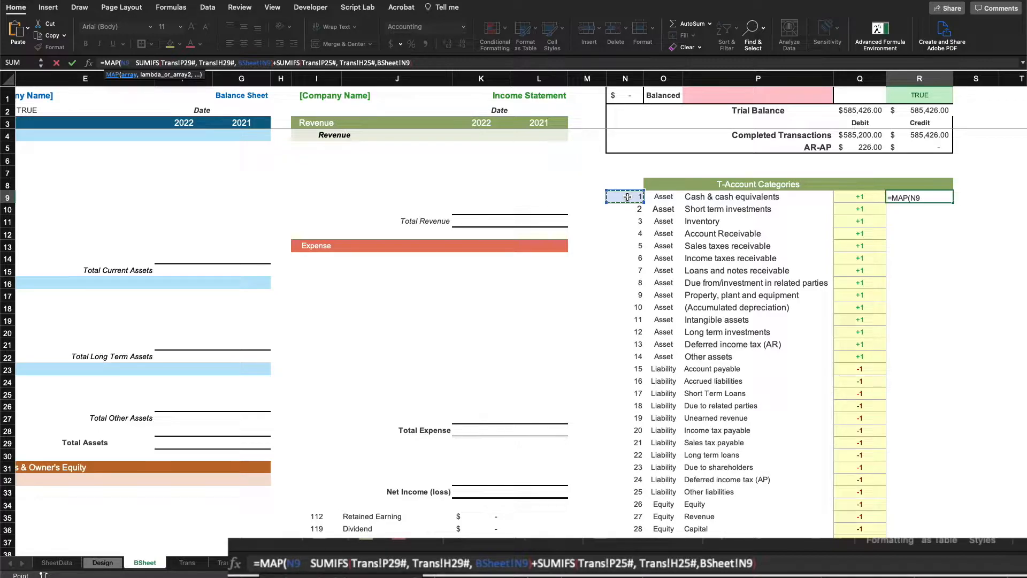
pyautogui.write('#,')
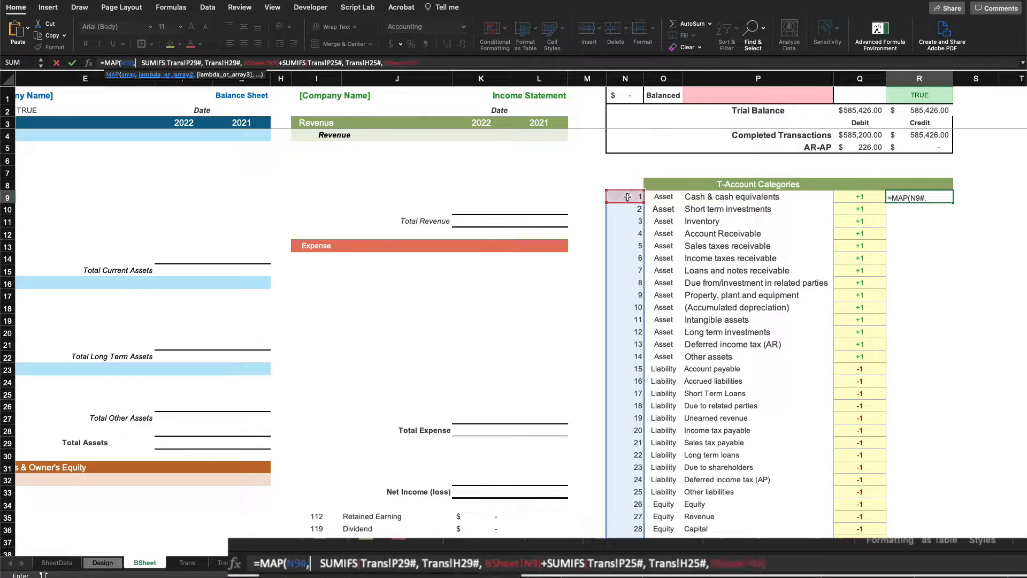
pyautogui.write(' LAMBDA(pid ')
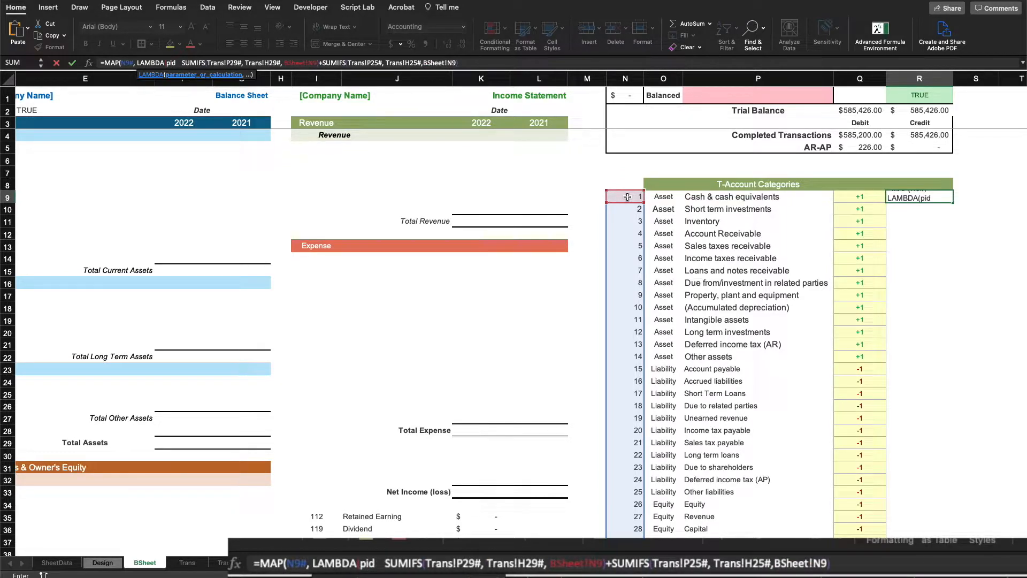
pyautogui.write(',')
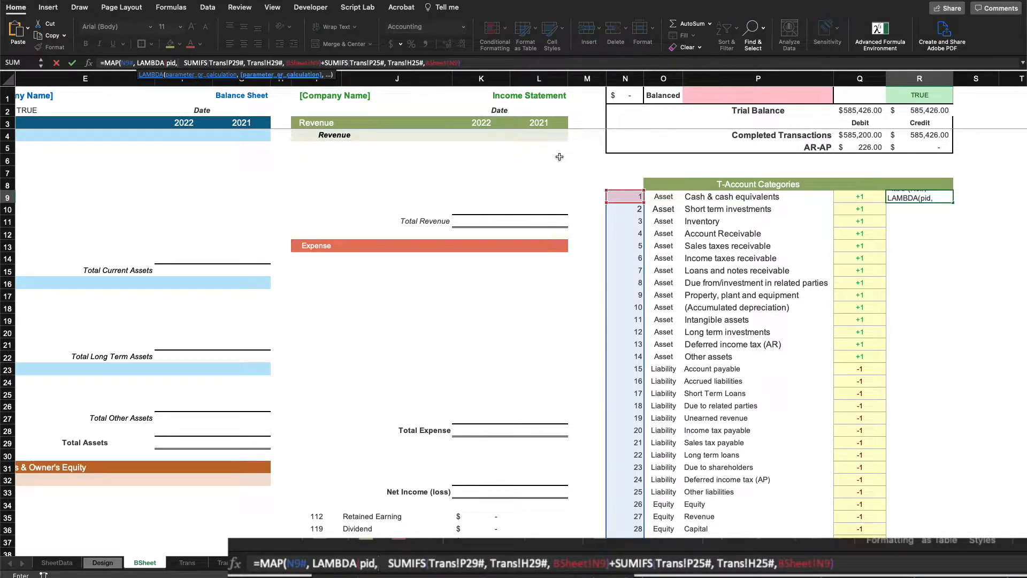
# Replace both N9 criteria with pid and close the formula so totals spill for every category
pyautogui.click(287, 62)
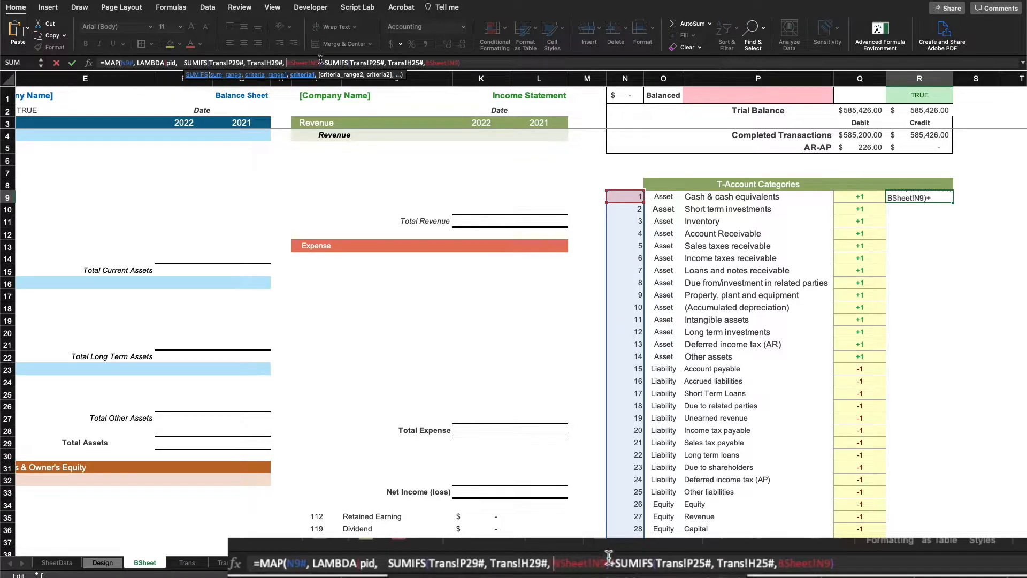
pyautogui.press('Delete')
pyautogui.press('Delete')
pyautogui.press('Delete')
pyautogui.press('Delete')
pyautogui.press('Delete')
pyautogui.press('Delete')
pyautogui.press('Delete')
pyautogui.press('Delete')
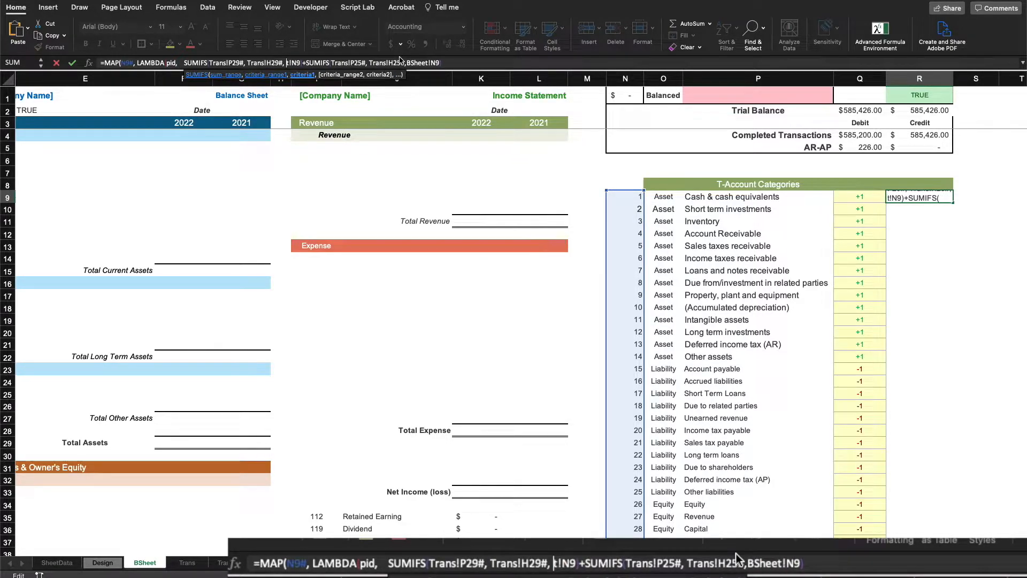
pyautogui.press('Delete')
pyautogui.write('pid')
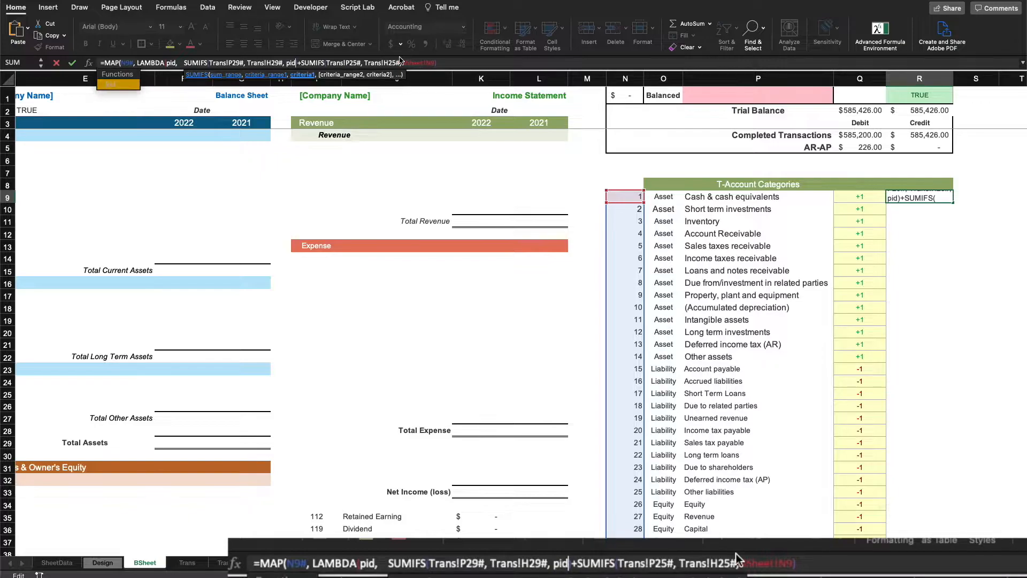
pyautogui.click(404, 63)
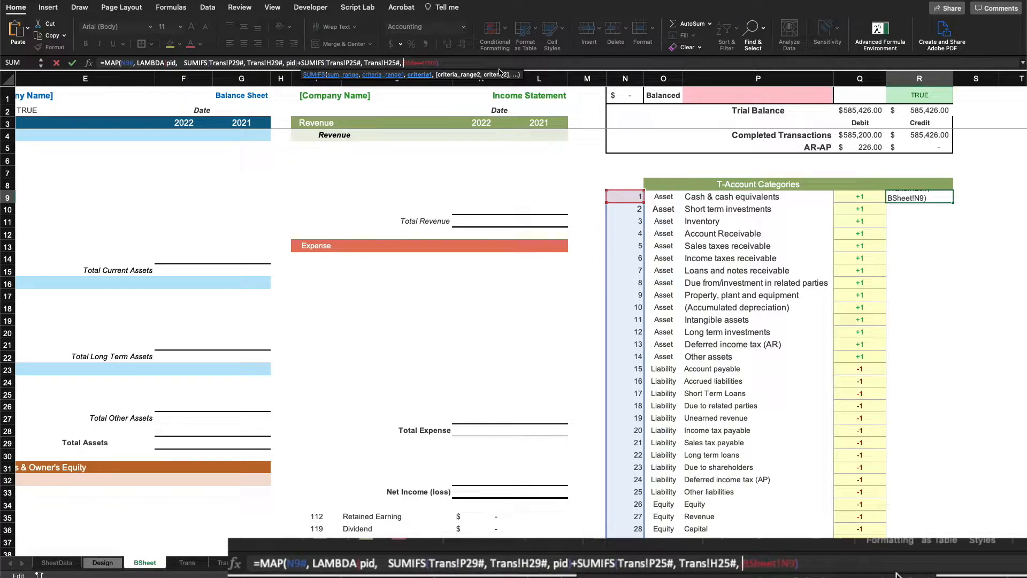
pyautogui.press('BackSpace')
pyautogui.press('BackSpace')
pyautogui.press('BackSpace')
pyautogui.press('BackSpace')
pyautogui.press('BackSpace')
pyautogui.press('BackSpace')
pyautogui.press('BackSpace')
pyautogui.press('BackSpace')
pyautogui.press('BackSpace')
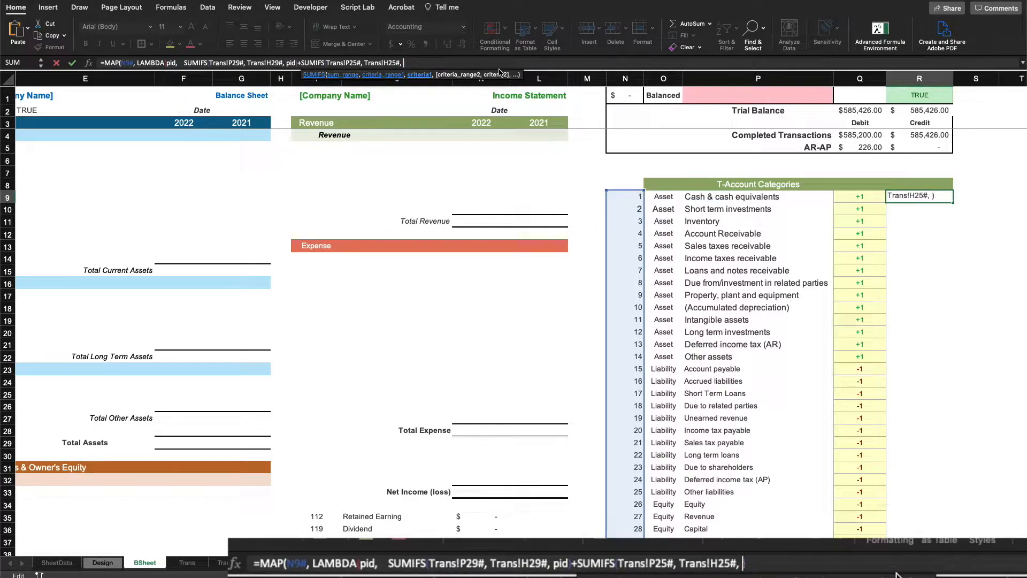
pyautogui.write('pid')
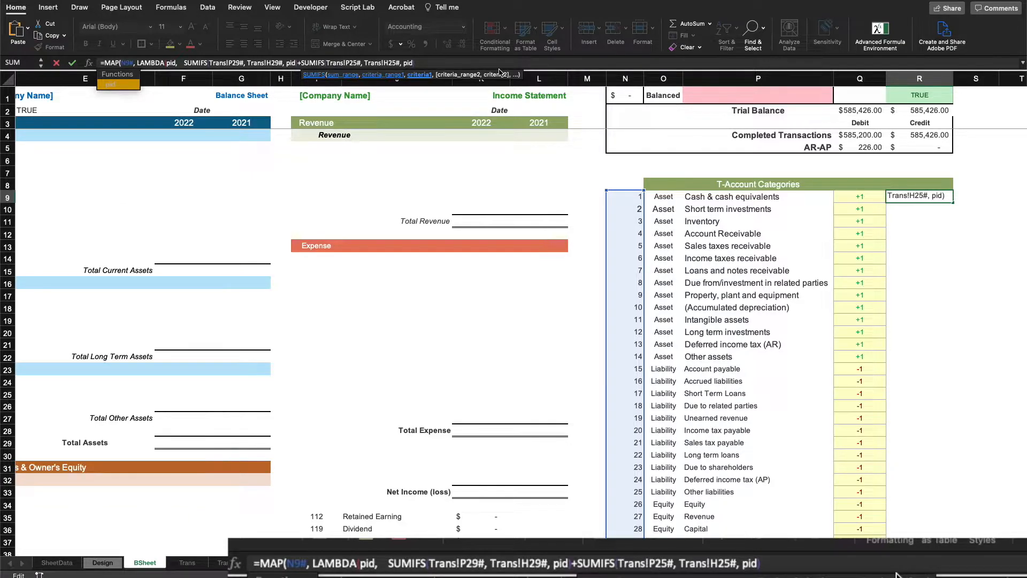
pyautogui.press('Right')
pyautogui.write('))')
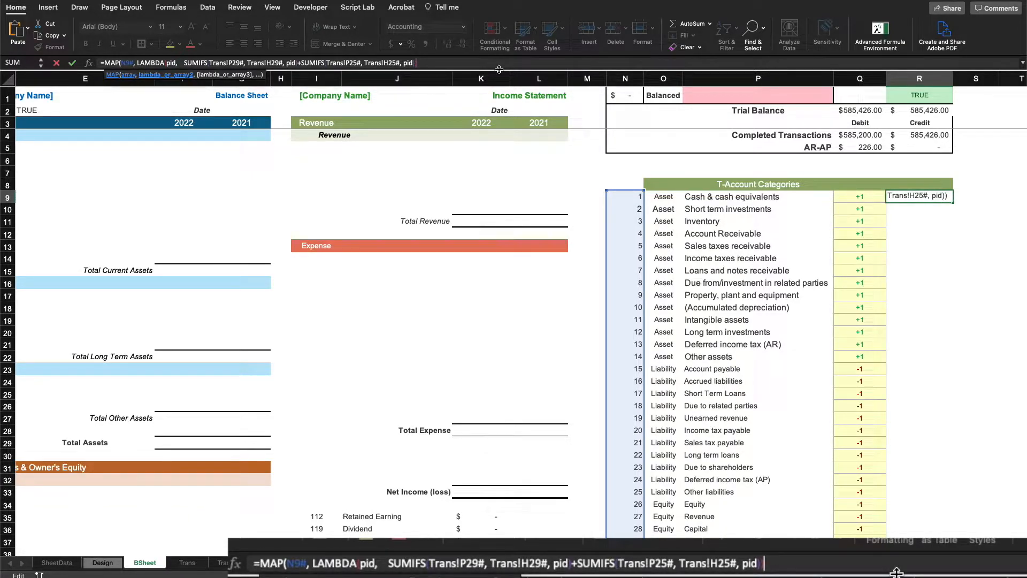
pyautogui.press('Return')
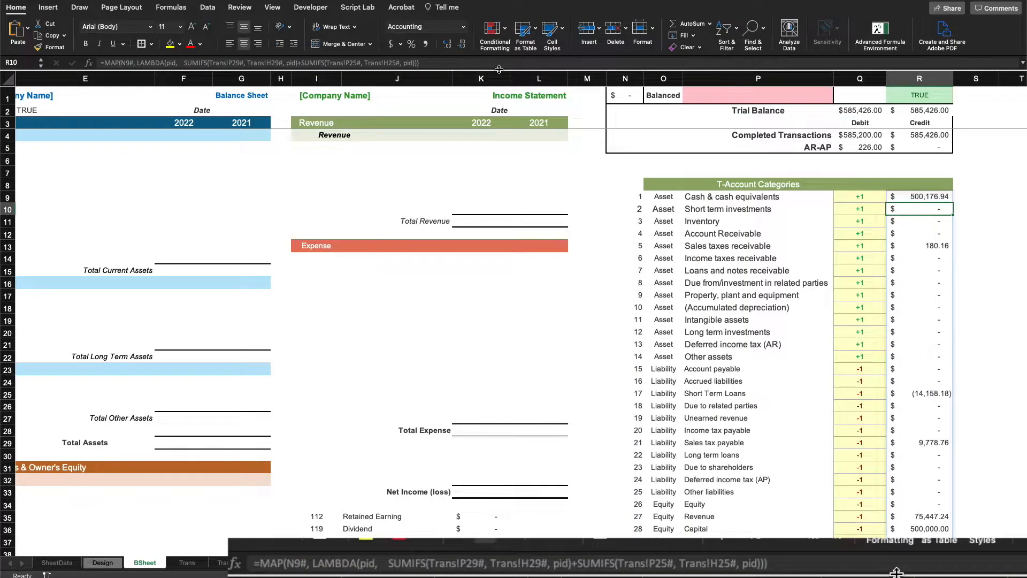
pyautogui.scroll(-4, 955, 273)
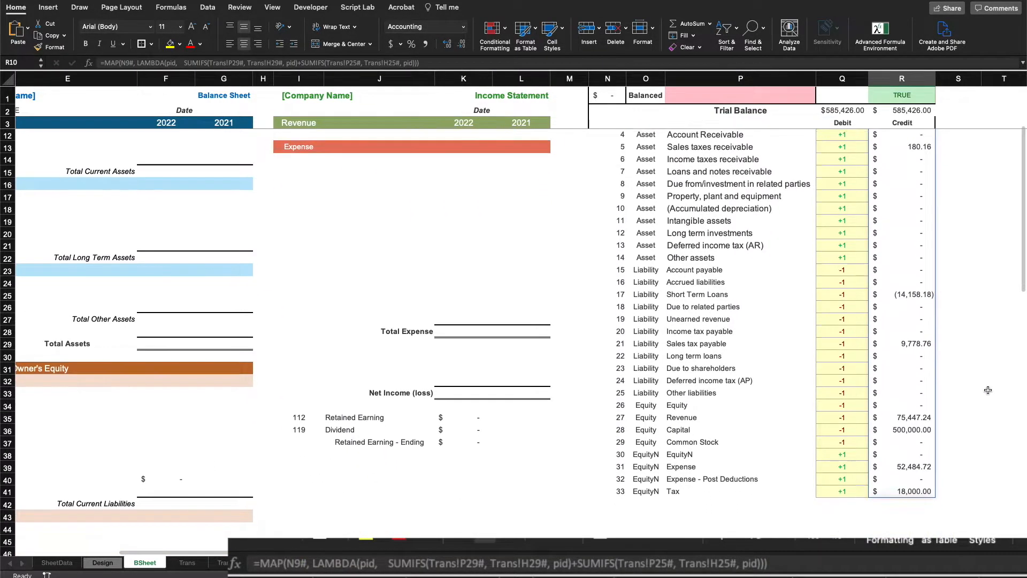
pyautogui.scroll(2, 954, 272)
pyautogui.hscroll(-1, 954, 273)
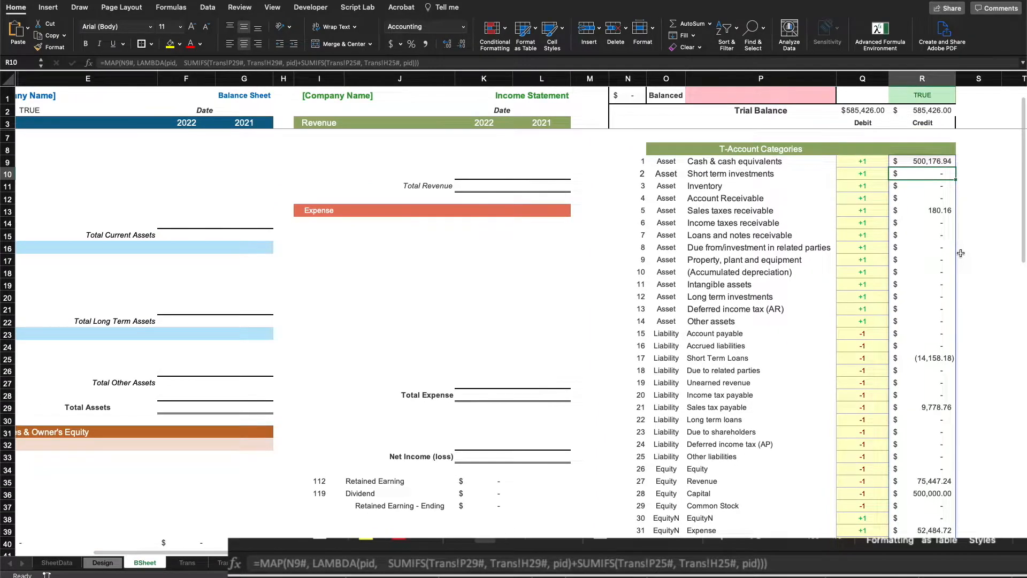
pyautogui.click(963, 246)
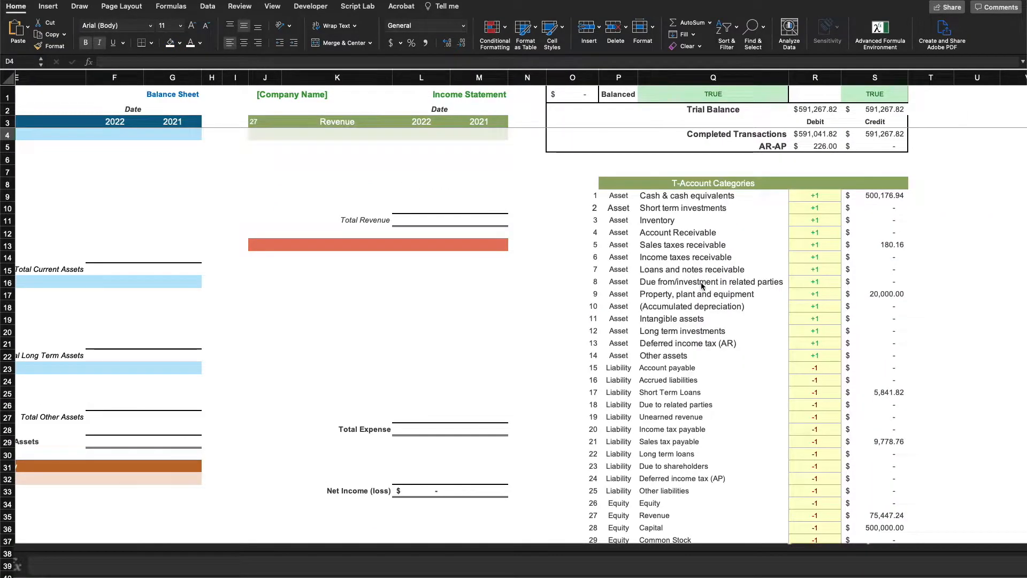
pyautogui.hscroll(-4, 620, 270)
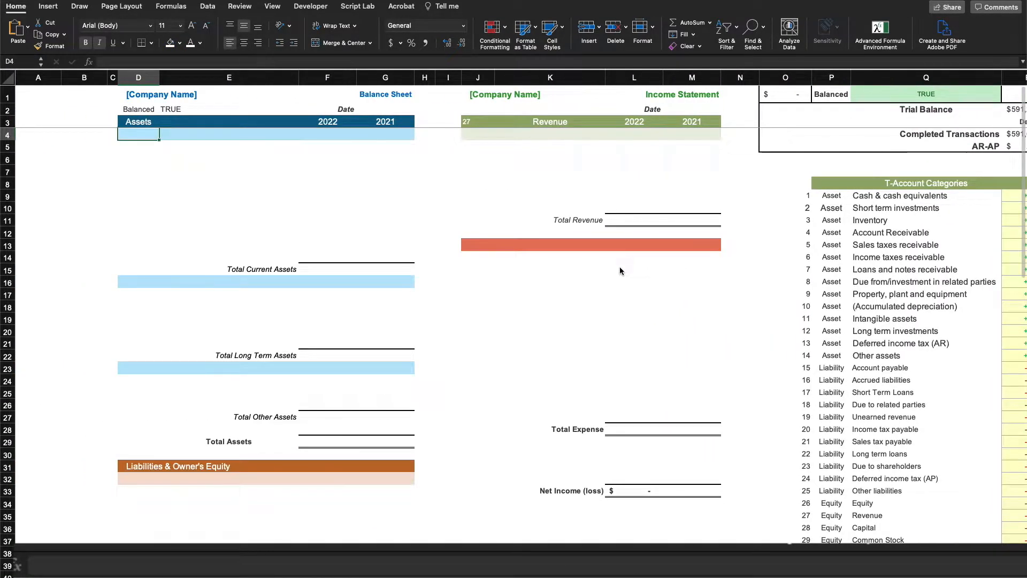
pyautogui.click(245, 148)
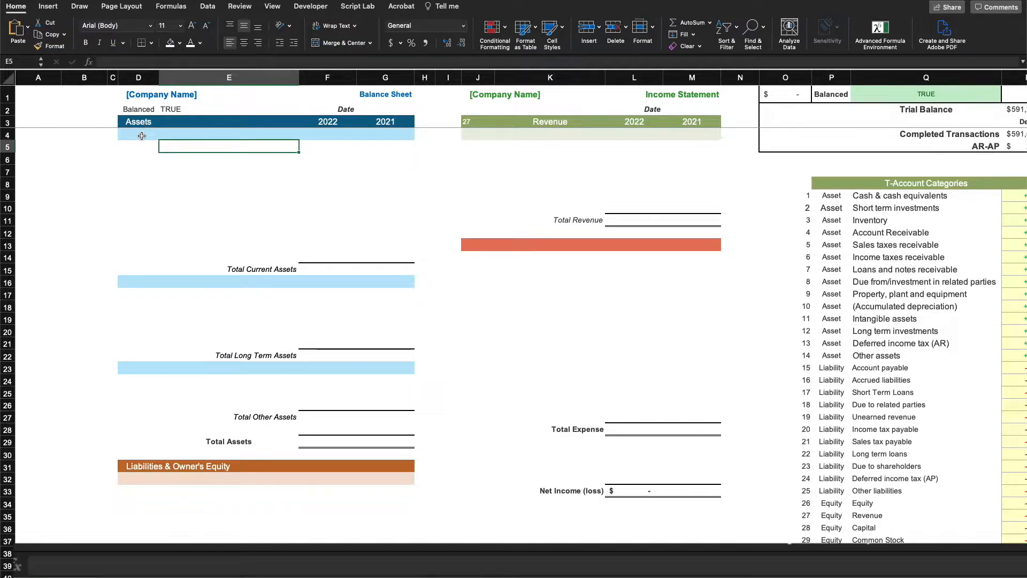
pyautogui.click(140, 283)
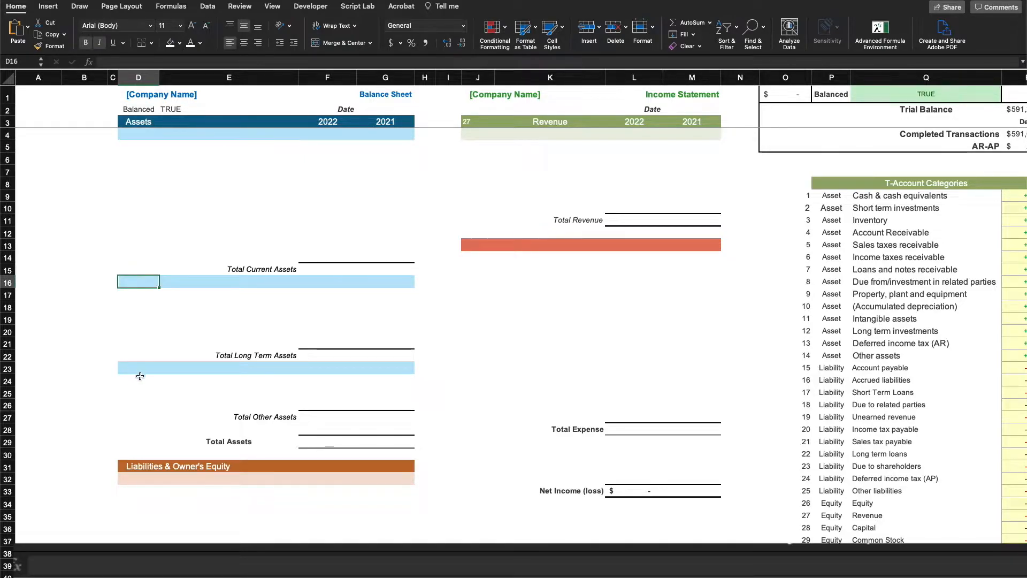
pyautogui.click(138, 369)
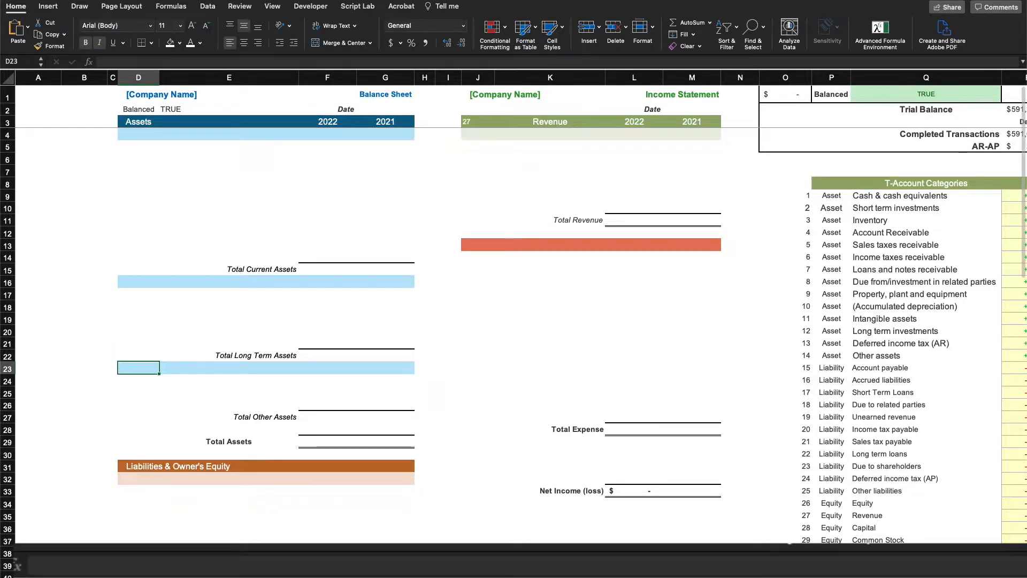
pyautogui.click(155, 573)
pyautogui.scroll(-5, 159, 436)
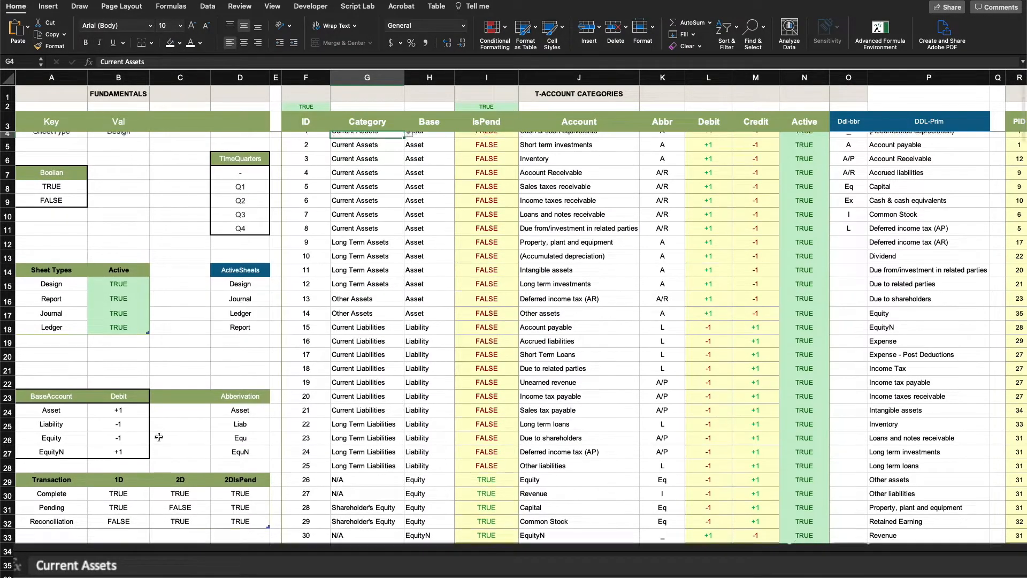
pyautogui.scroll(-5, 159, 437)
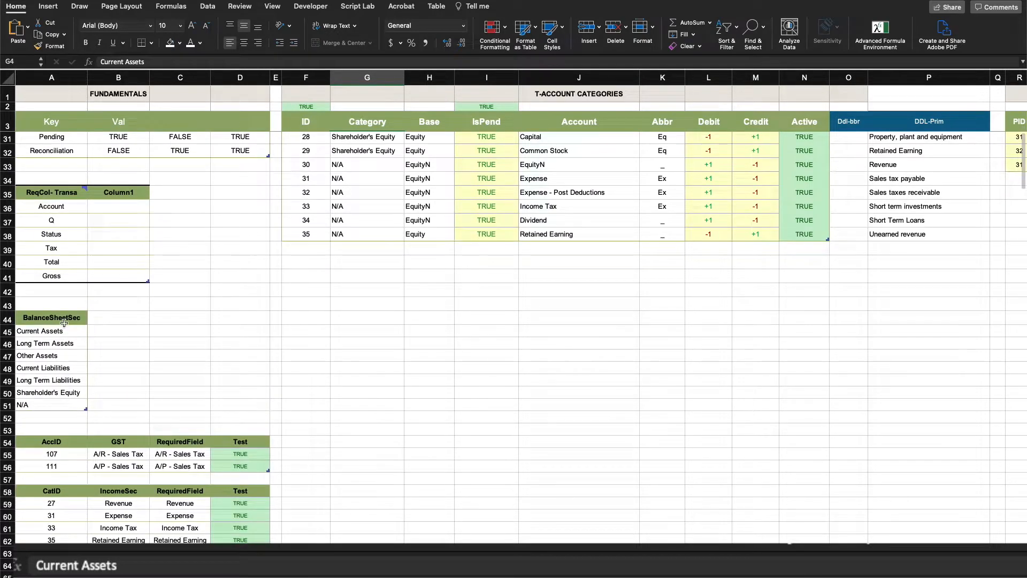
pyautogui.rightClick(52, 318)
pyautogui.press('Escape')
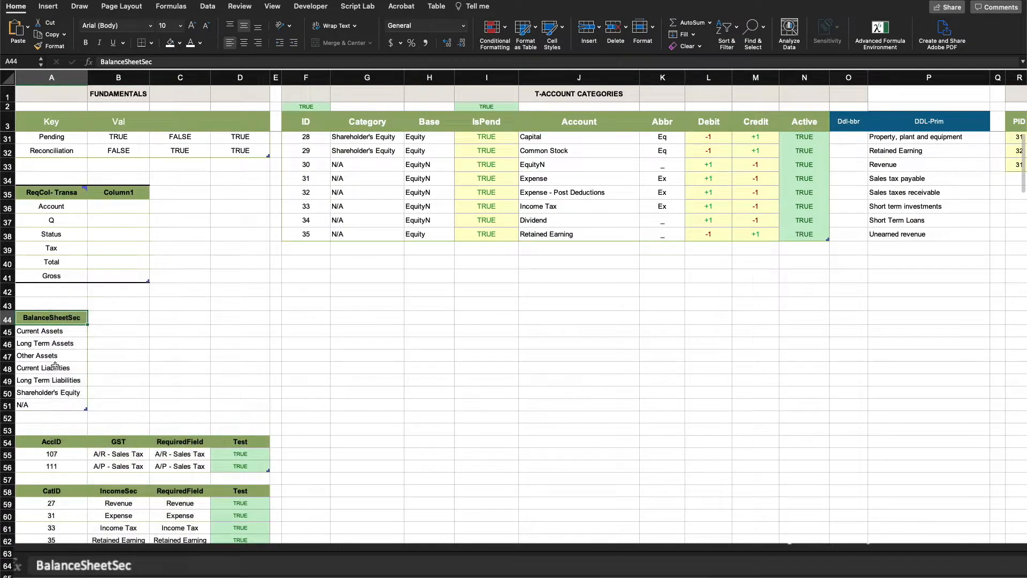
pyautogui.moveTo(50, 330); pyautogui.dragTo(45, 393)
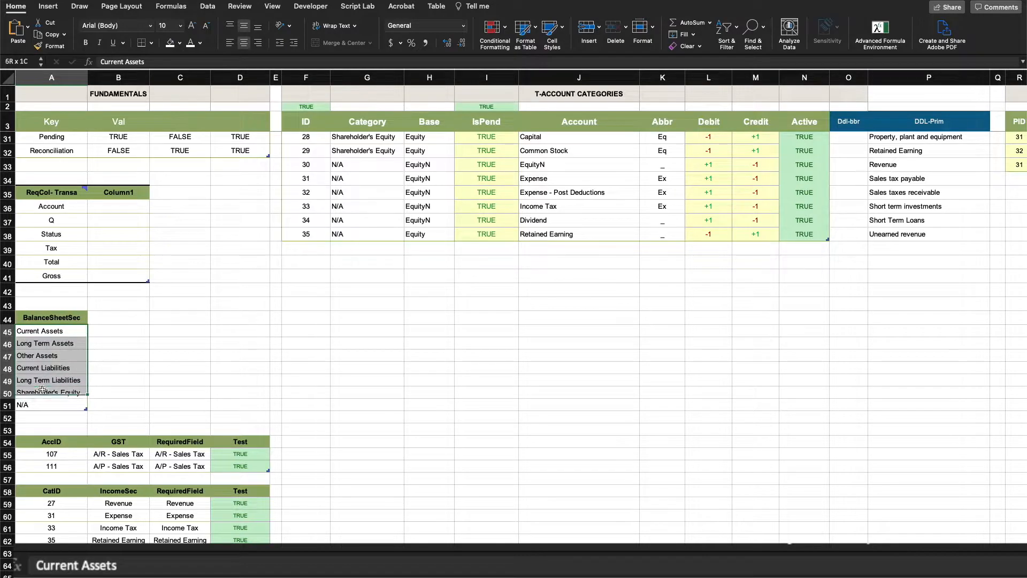
pyautogui.scroll(10, 439, 374)
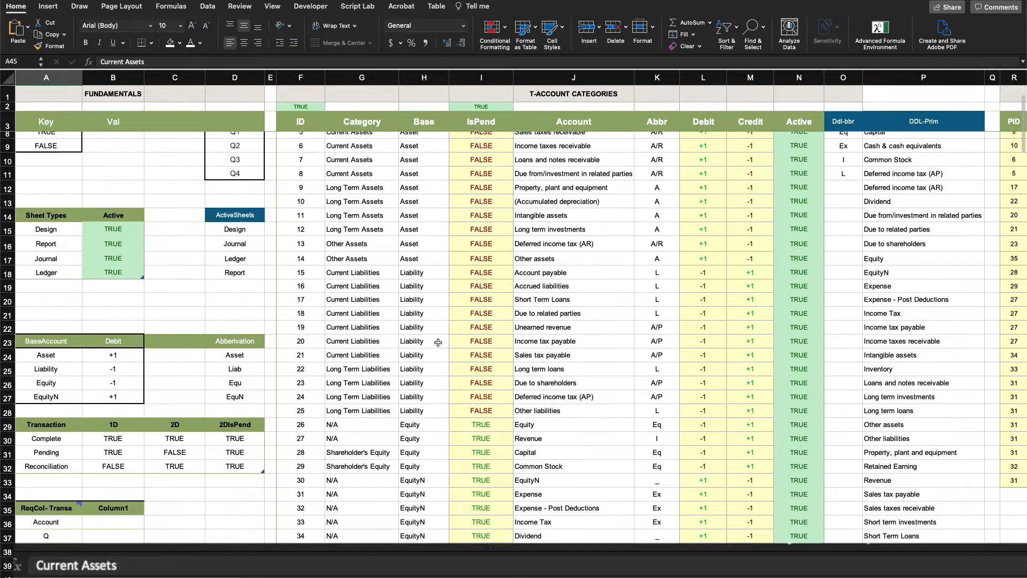
pyautogui.moveTo(366, 139); pyautogui.dragTo(335, 408)
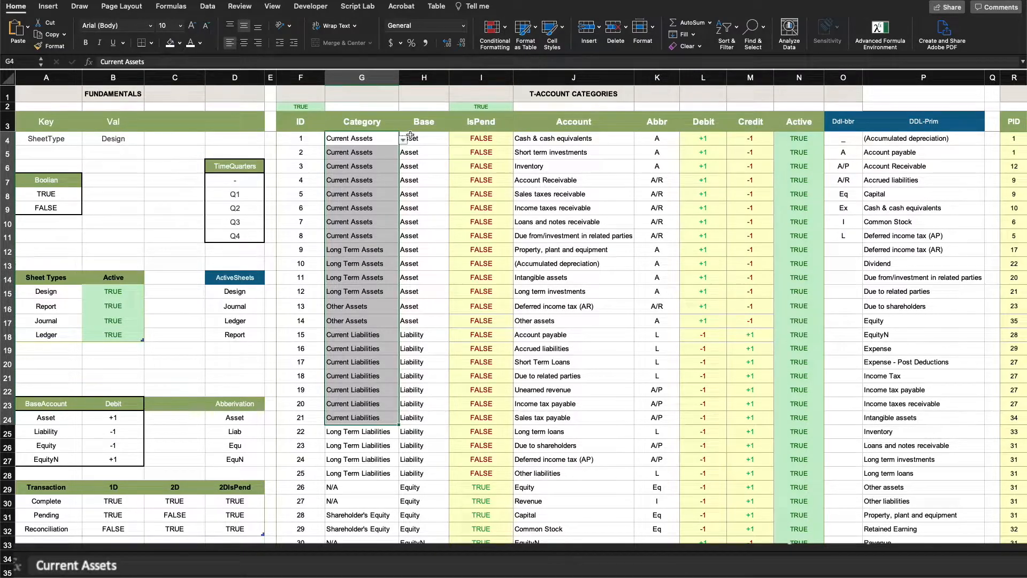
pyautogui.moveTo(568, 139); pyautogui.dragTo(568, 445)
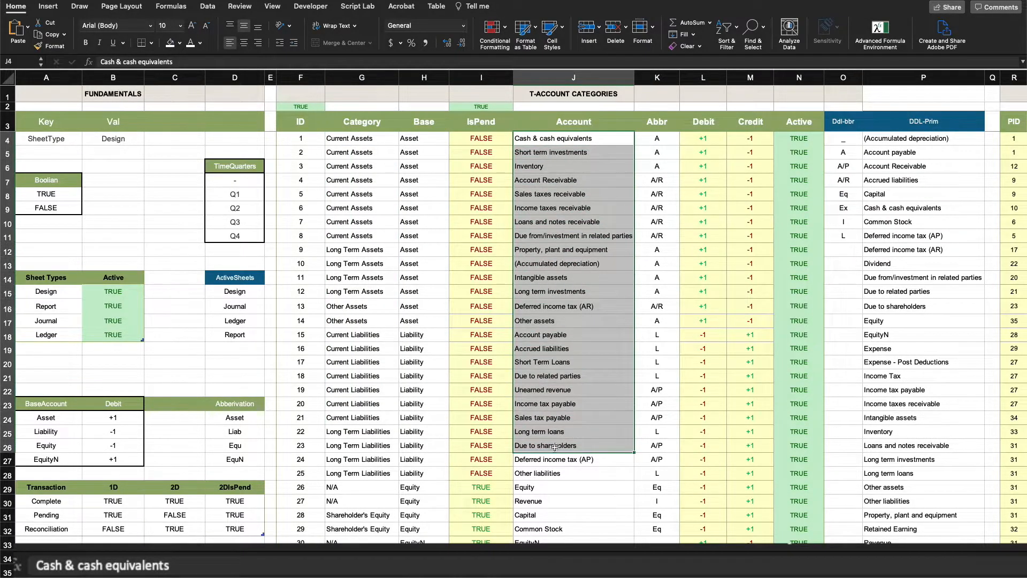
pyautogui.scroll(-4, 569, 445)
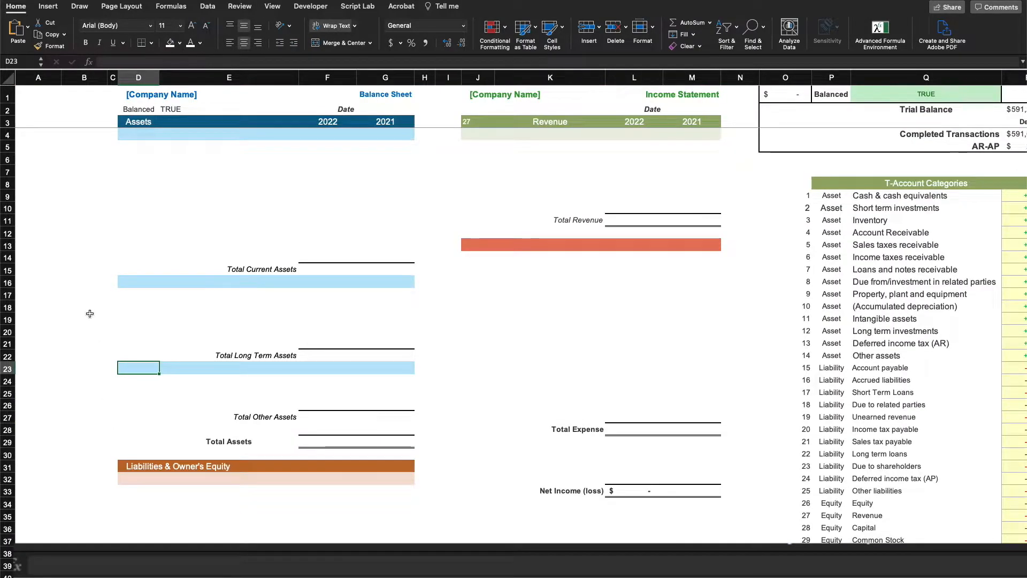
# Link D4 to the Current Assets name with =Design!A45
pyautogui.click(147, 133)
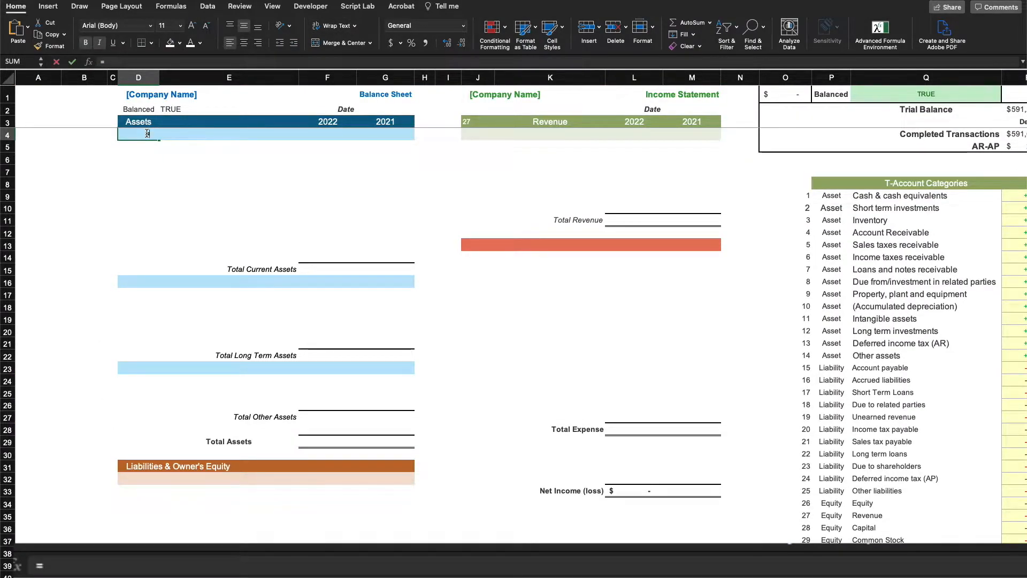
pyautogui.write('=')
pyautogui.click(88, 572)
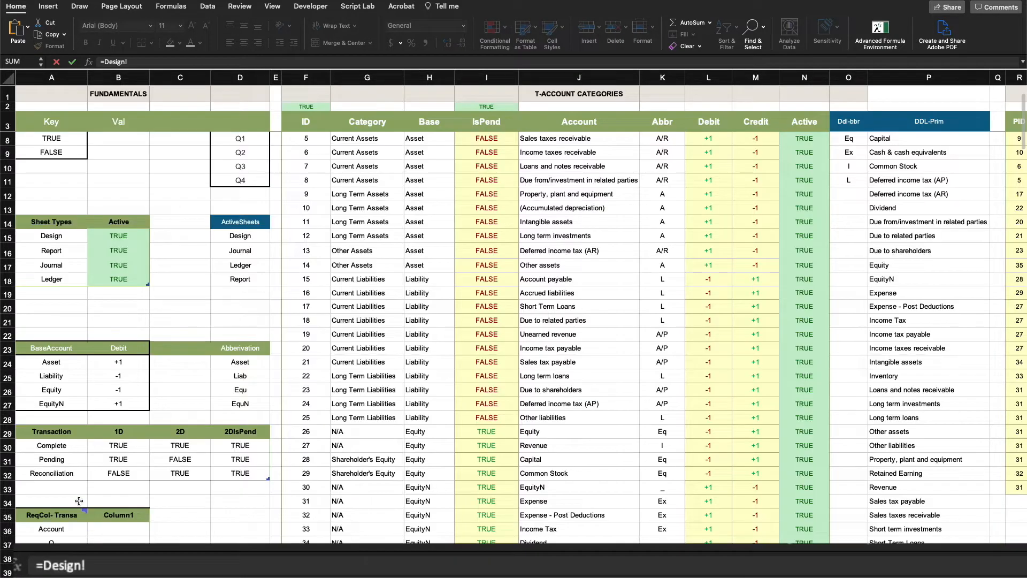
pyautogui.scroll(-5, 57, 495)
pyautogui.click(45, 456)
pyautogui.press('Return')
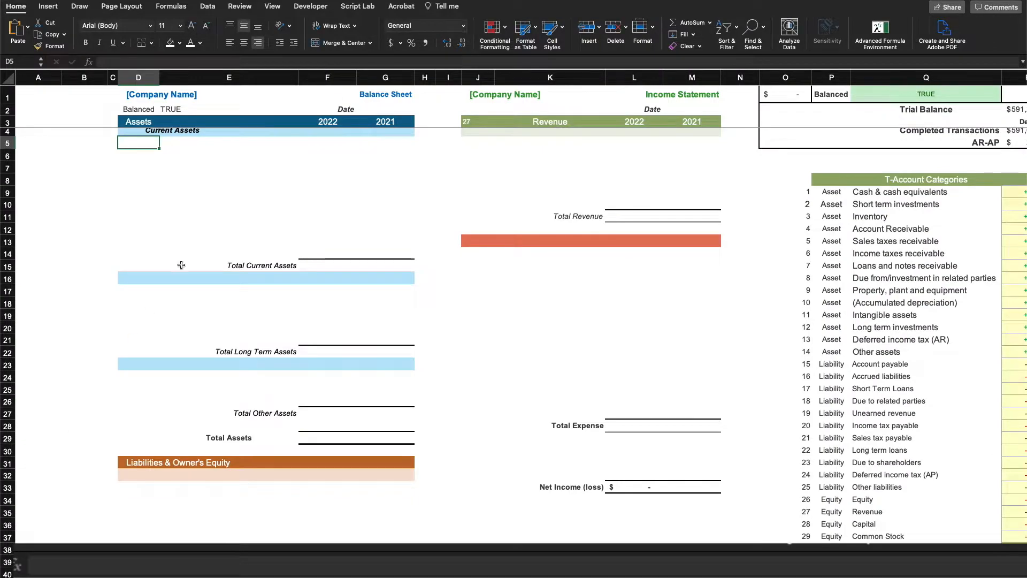
# Reuse the header formula in D16 as =Design!A46 for Long Term Assets
pyautogui.press('Up')
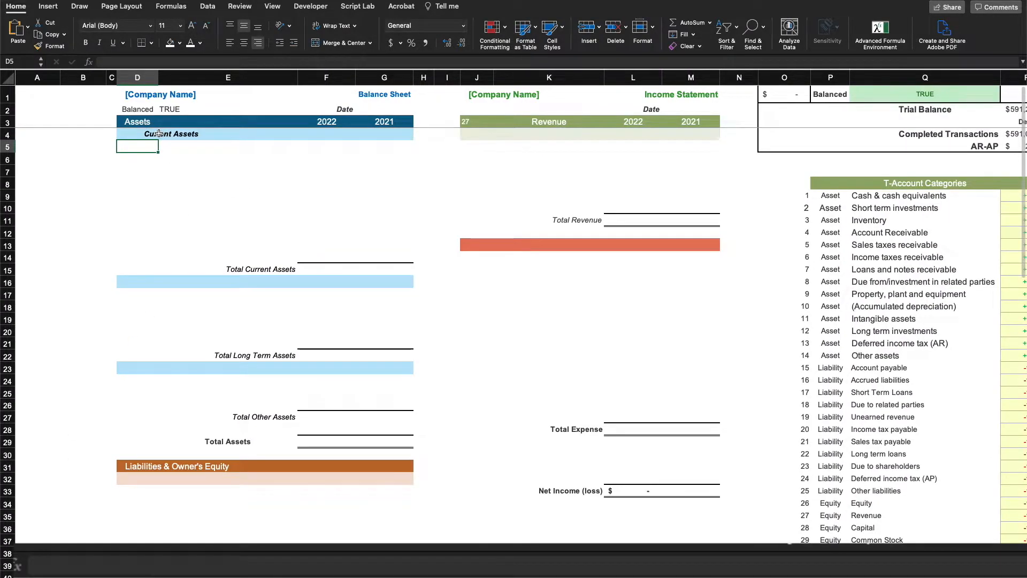
pyautogui.tripleClick(128, 61)
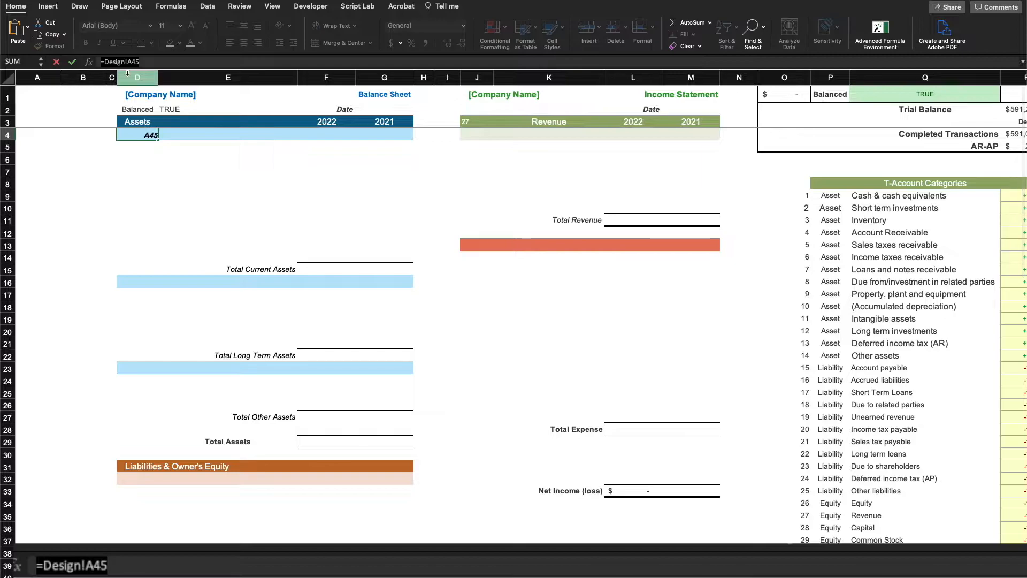
pyautogui.press('Escape')
pyautogui.click(127, 279)
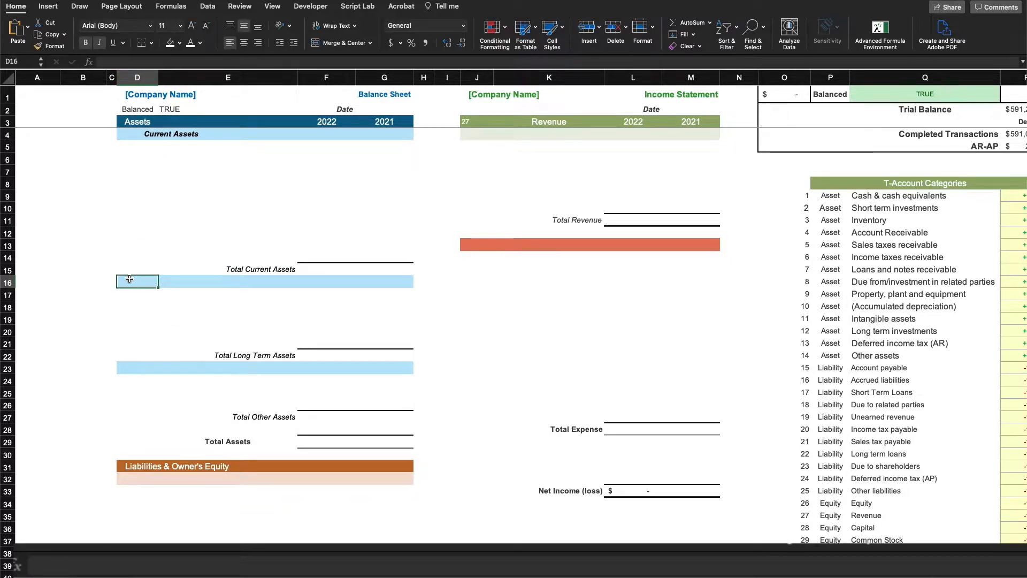
pyautogui.press('super+v')
pyautogui.click(149, 61)
pyautogui.press('BackSpace')
pyautogui.write('6')
pyautogui.press('Return')
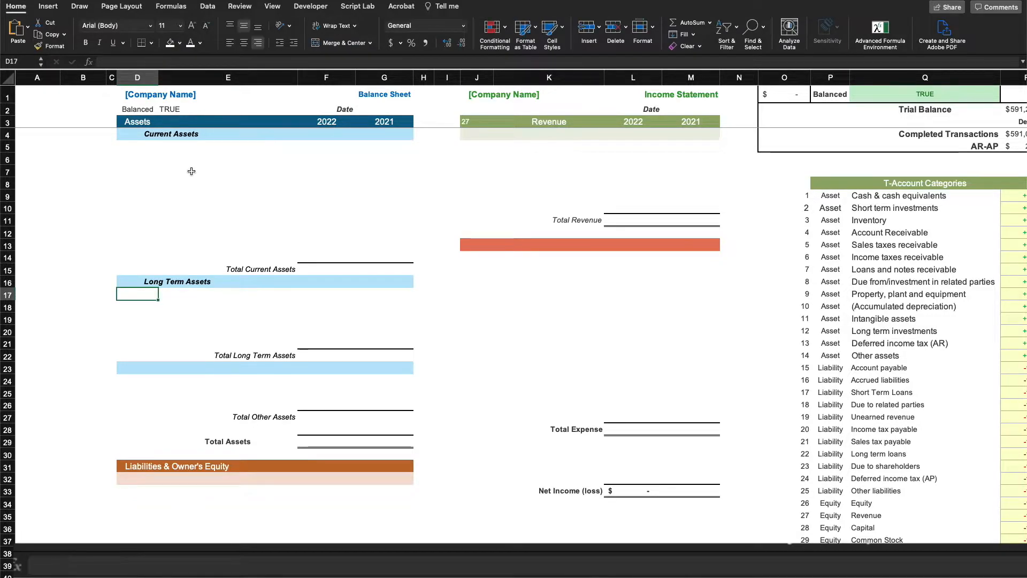
# Enter =Design!A47 in D23 for the Other Assets header
pyautogui.click(143, 367)
pyautogui.click(149, 61)
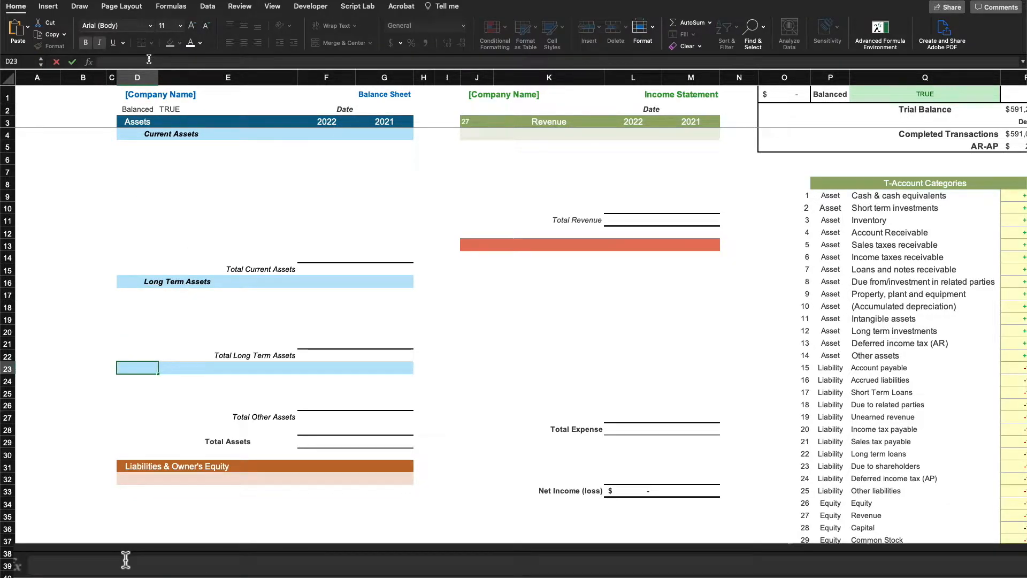
pyautogui.press('super+v')
pyautogui.press('BackSpace')
pyautogui.write('7')
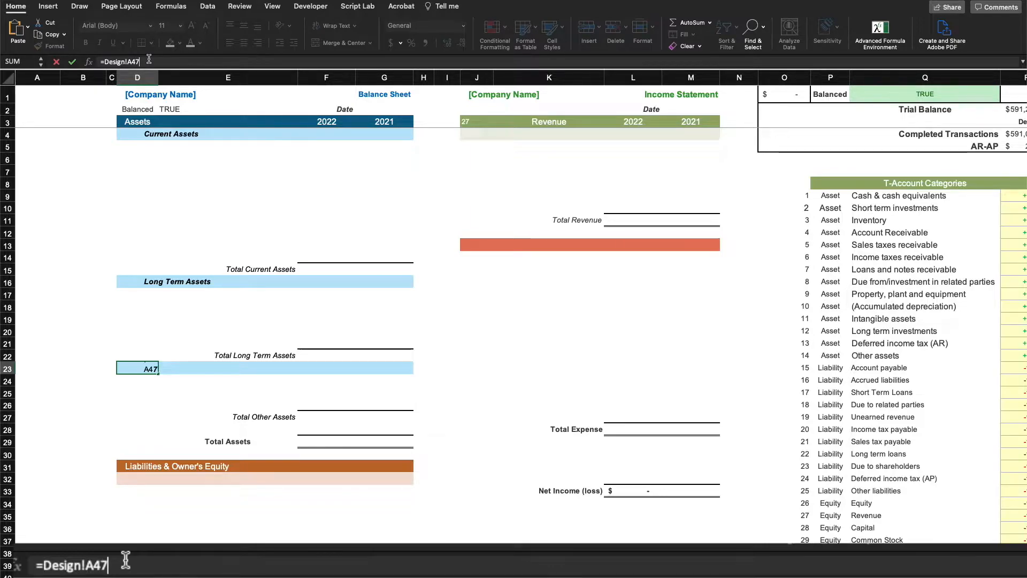
pyautogui.press('Return')
pyautogui.scroll(-4, 159, 339)
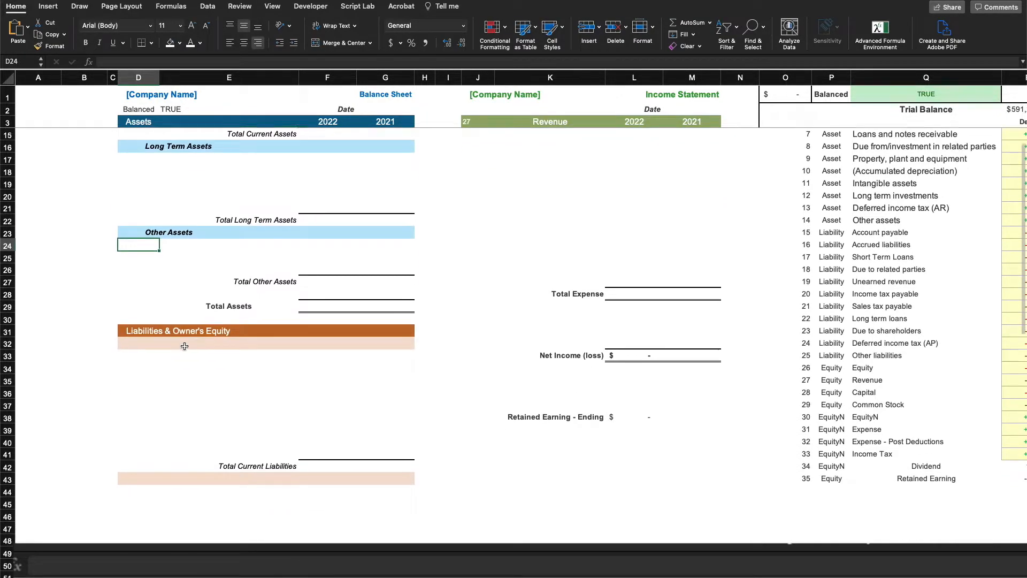
# Enter =Design!A48 in D32 for the Current Liabilities header
pyautogui.click(160, 339)
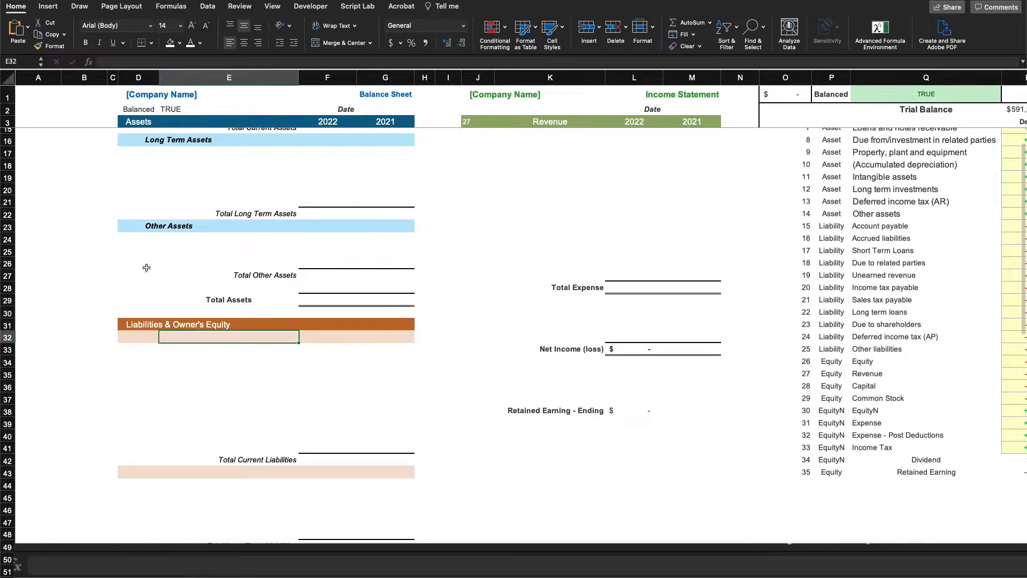
pyautogui.click(173, 60)
pyautogui.write('=Design!A45')
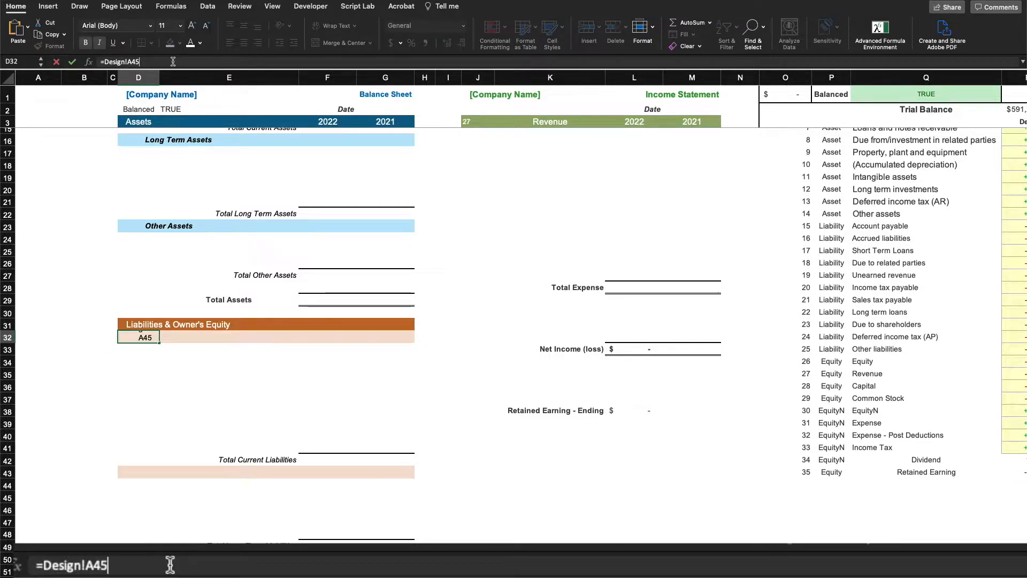
pyautogui.press('BackSpace')
pyautogui.write('8')
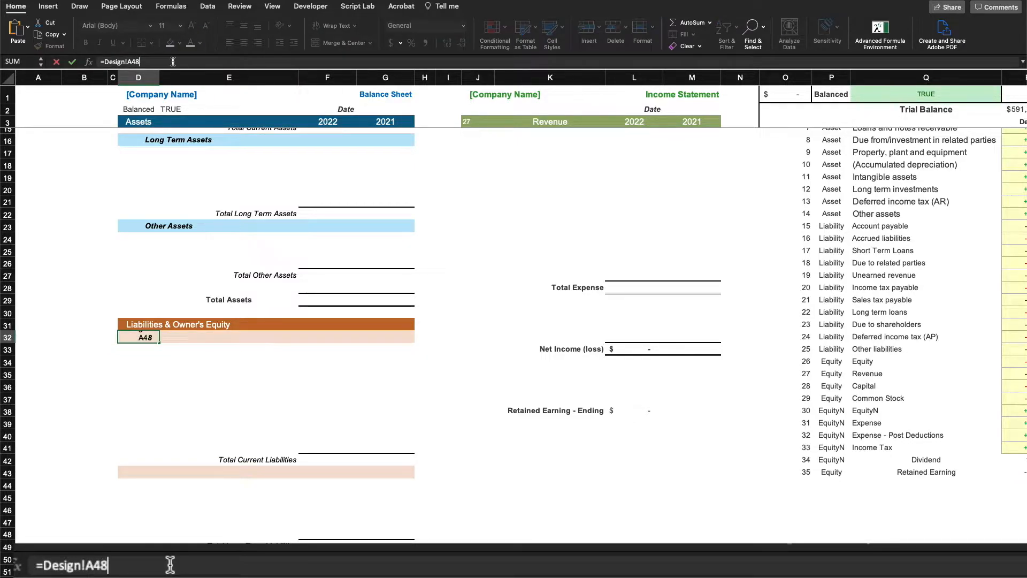
pyautogui.press('Return')
pyautogui.scroll(-5, 197, 317)
# Enter =Design!A49 in D43 for the Long Term Liabilities header
pyautogui.click(138, 288)
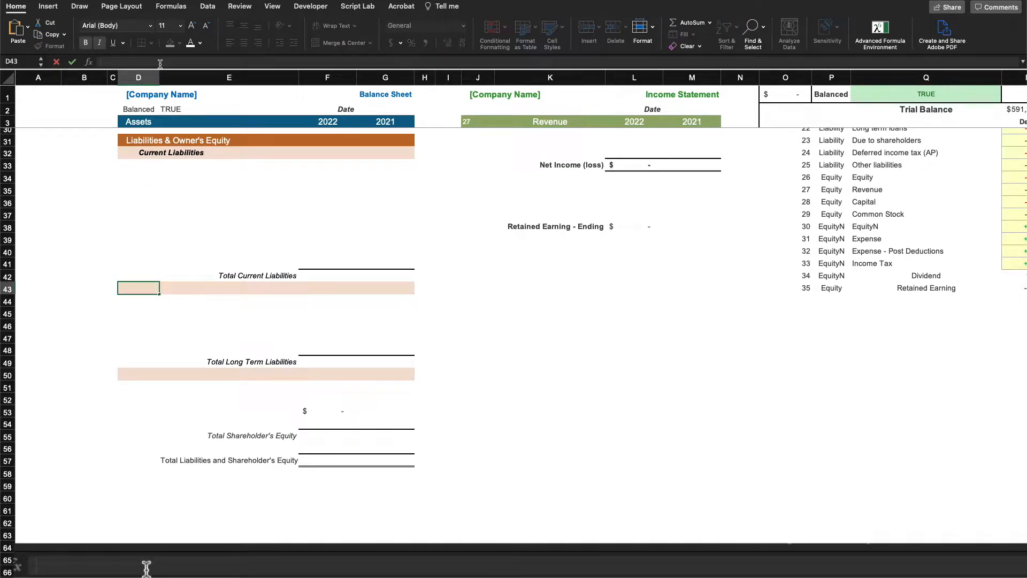
pyautogui.press('super+v')
pyautogui.press('BackSpace')
pyautogui.write('9')
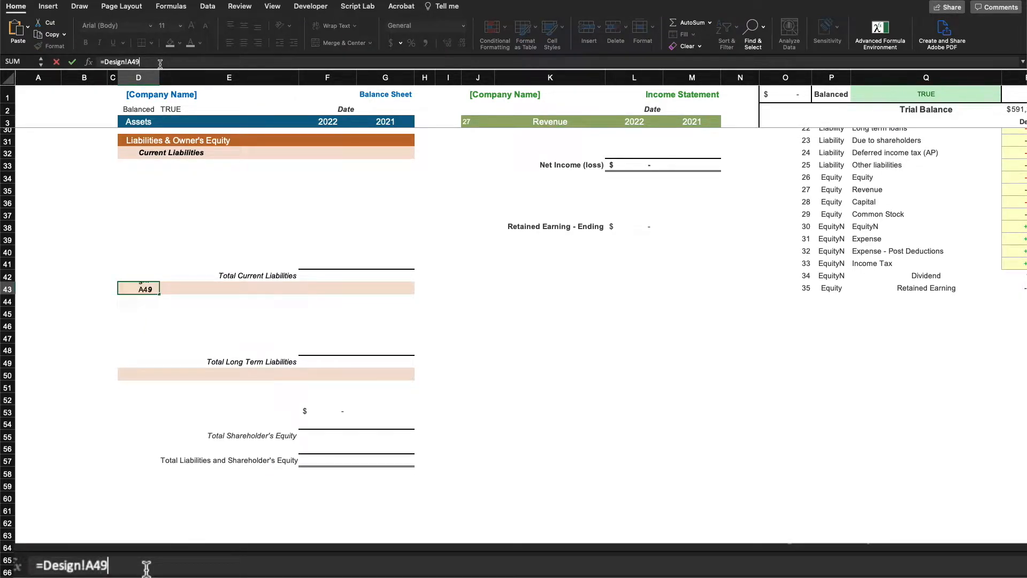
pyautogui.press('Return')
# Enter the Design sheet reference in D50 for the Shareholder's Equity header
pyautogui.click(145, 373)
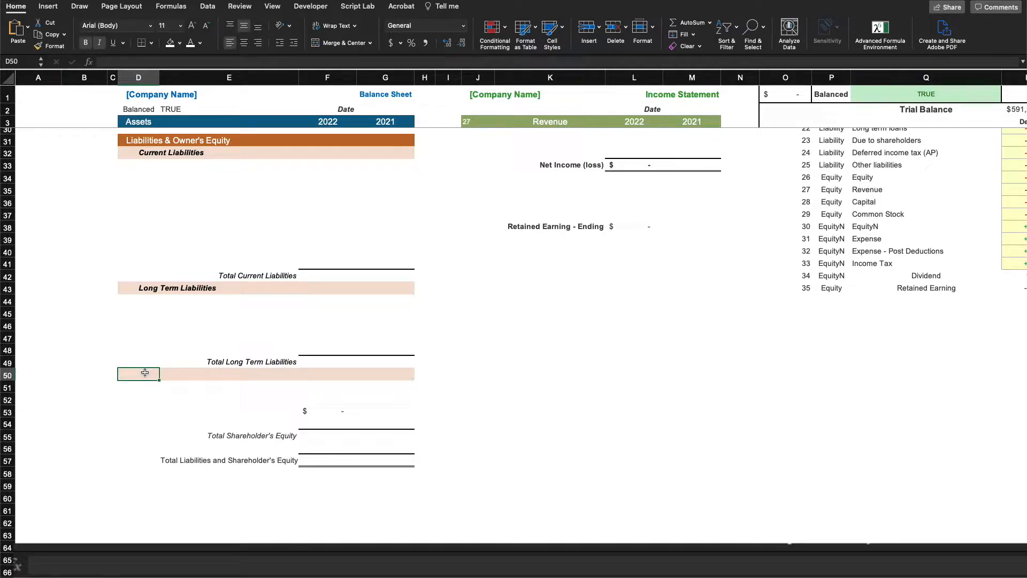
pyautogui.click(136, 61)
pyautogui.write('=Design!A45')
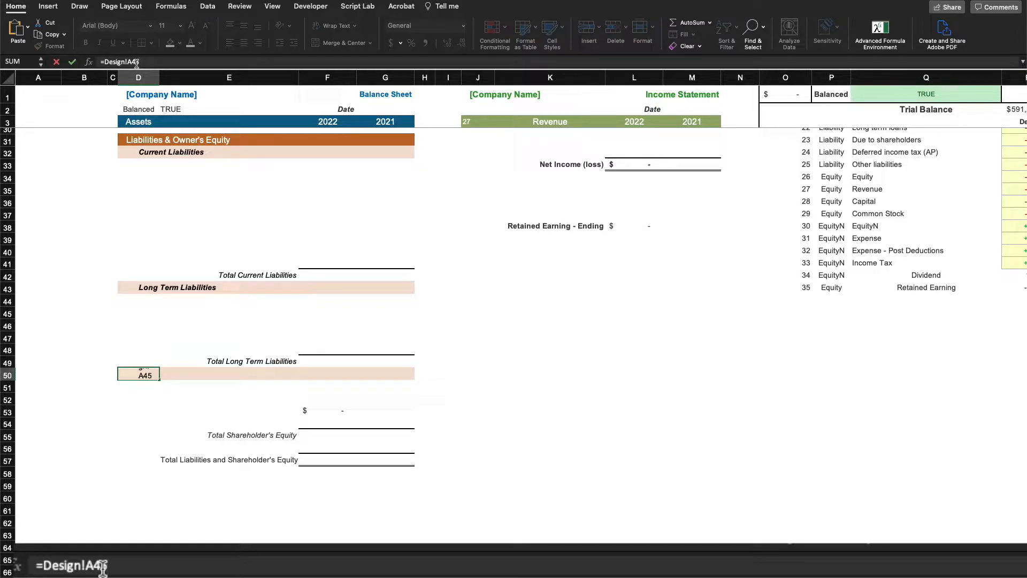
pyautogui.write('50')
pyautogui.press('Return')
pyautogui.scroll(5, 466, 289)
pyautogui.scroll(4, 466, 289)
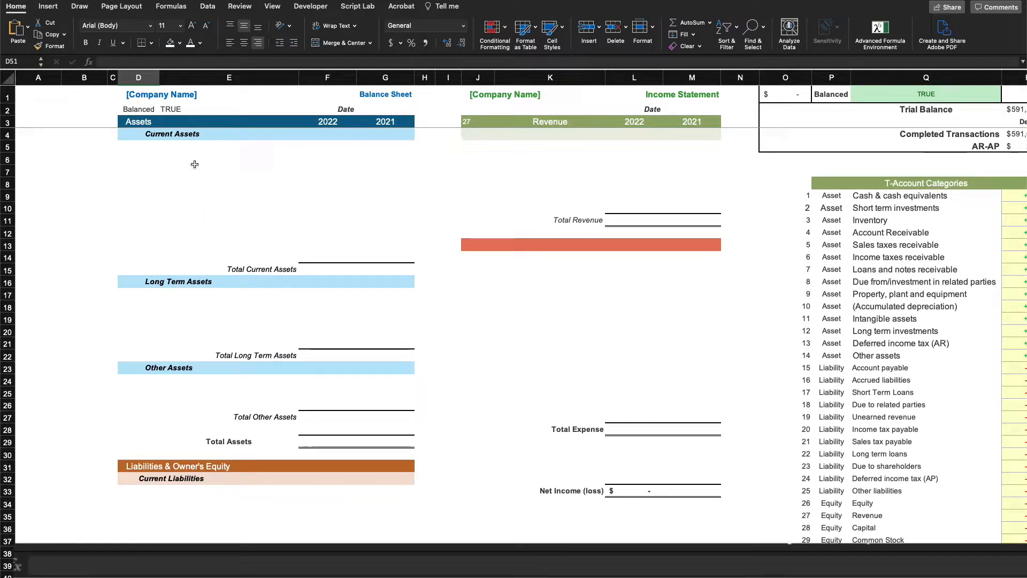
pyautogui.click(141, 143)
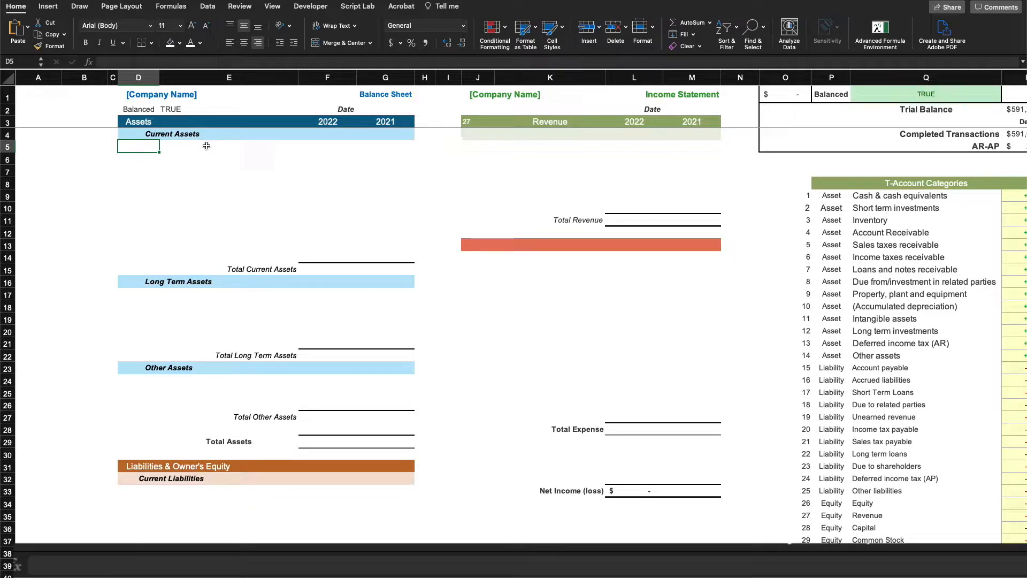
# Start a FILTER in D5 with Table8[ID] from the Design sheet as the array
pyautogui.click(154, 136)
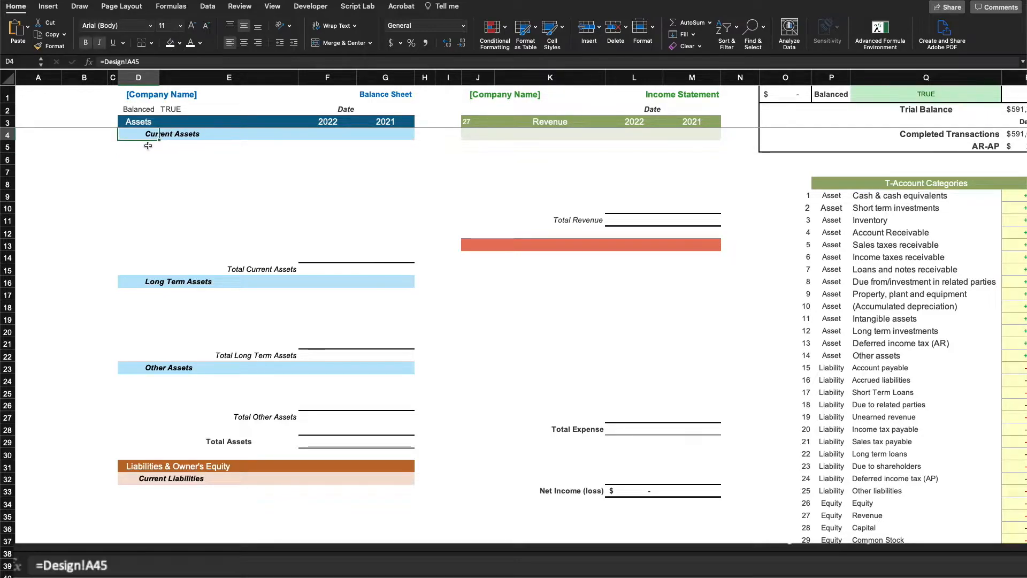
pyautogui.click(150, 145)
pyautogui.write('=')
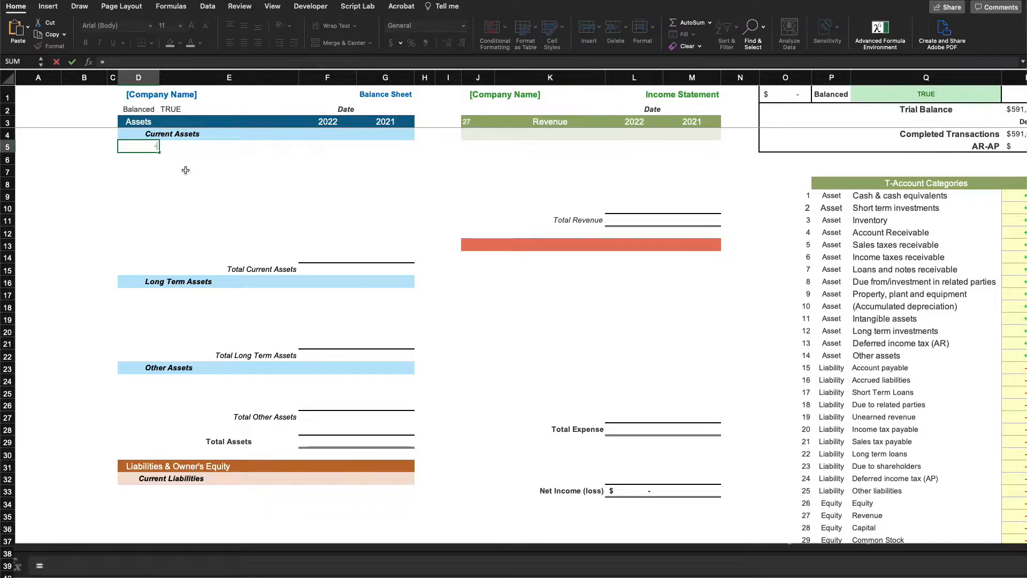
pyautogui.write('FILTER(')
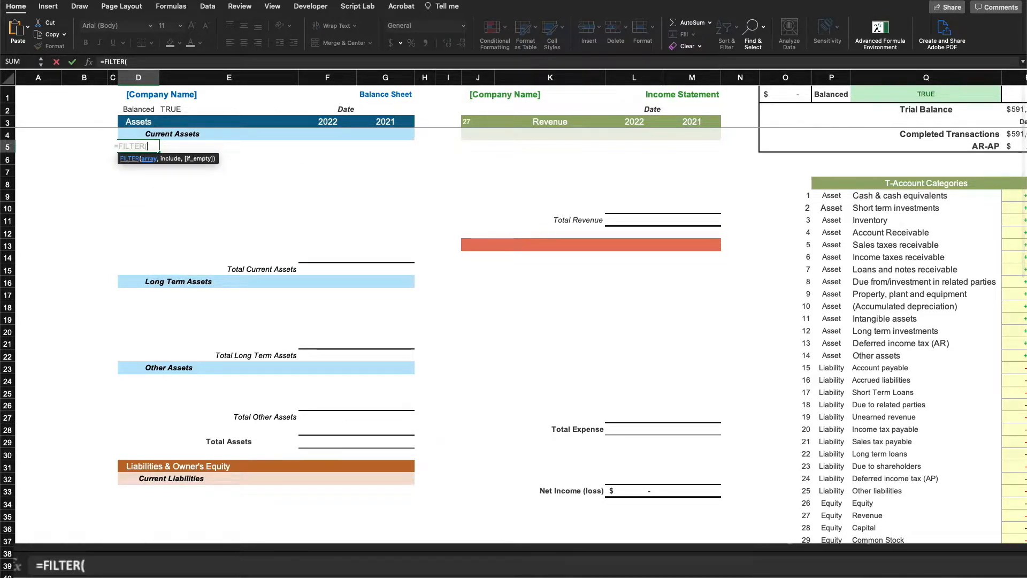
pyautogui.click(160, 573)
pyautogui.scroll(6, 459, 268)
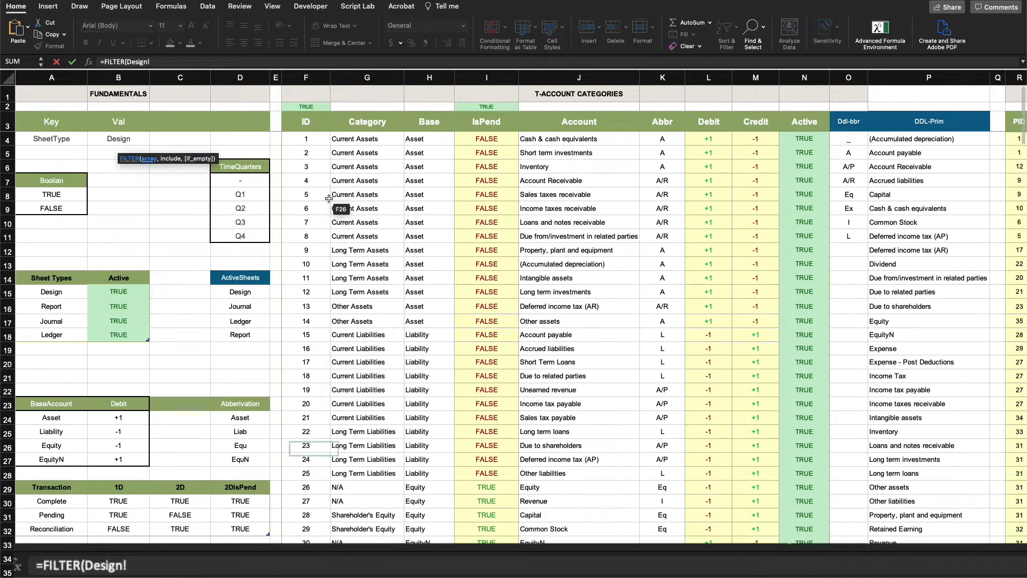
pyautogui.moveTo(311, 138); pyautogui.dragTo(299, 342)
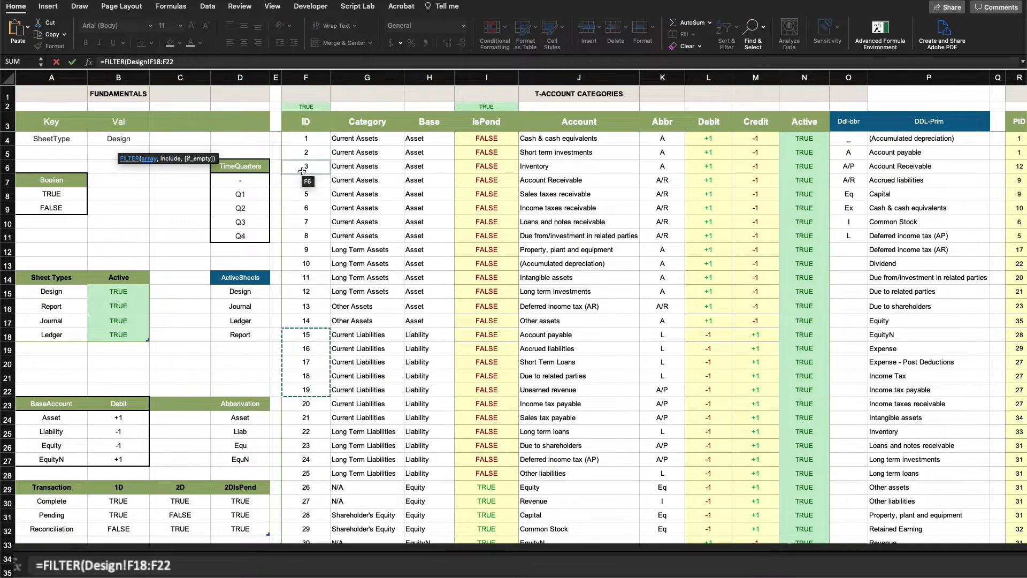
pyautogui.click(316, 139)
pyautogui.moveTo(316, 139); pyautogui.dragTo(296, 504)
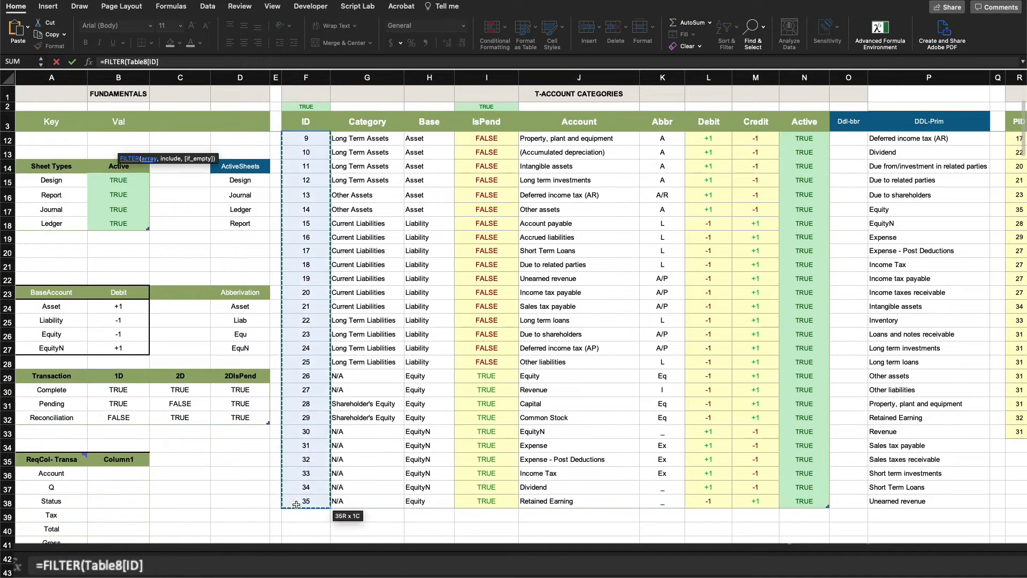
pyautogui.write(',')
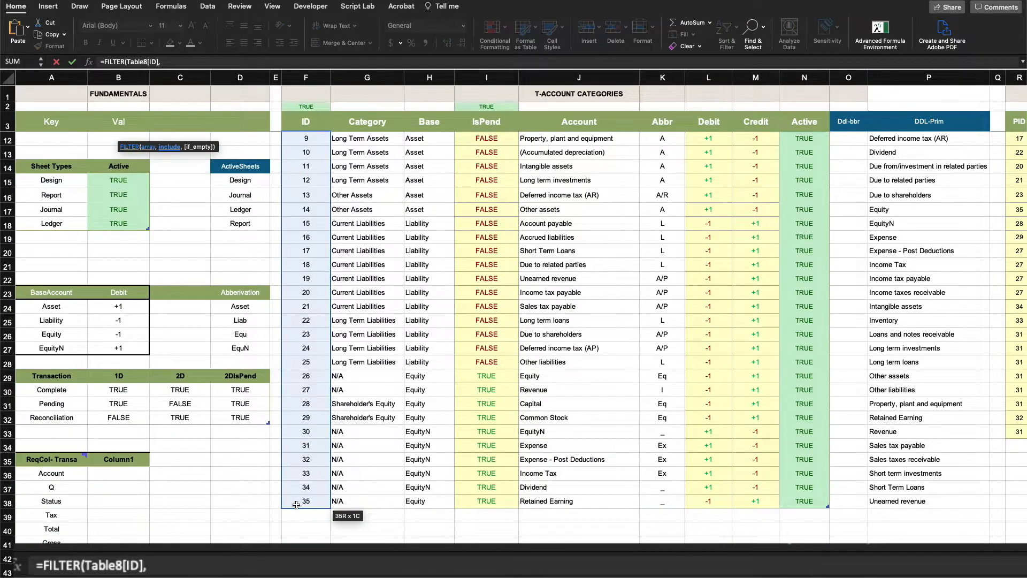
# Finish the FILTER with the condition Table8[Category]=BSheet!$D$4 and commit it
pyautogui.scroll(4, 386, 159)
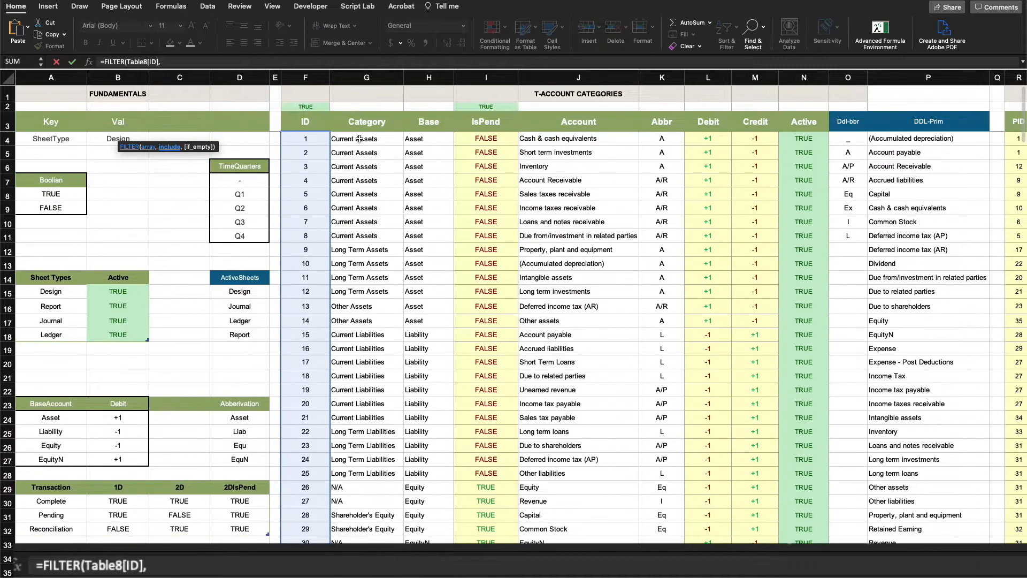
pyautogui.moveTo(356, 138); pyautogui.dragTo(353, 259)
pyautogui.click(357, 140)
pyautogui.scroll(-6, 352, 379)
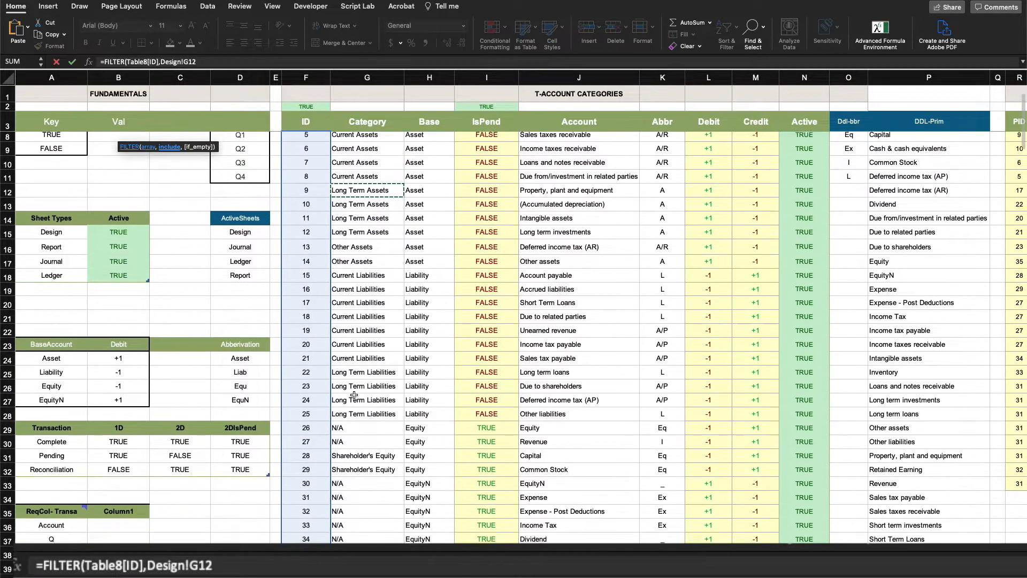
pyautogui.click(367, 467)
pyautogui.click(373, 491)
pyautogui.moveTo(368, 451); pyautogui.dragTo(358, 135)
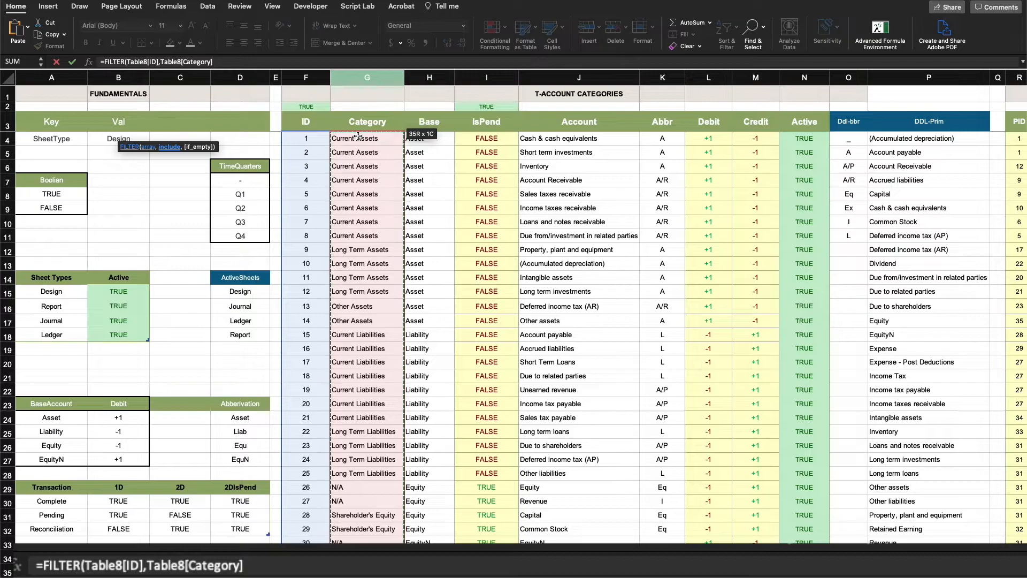
pyautogui.write('=')
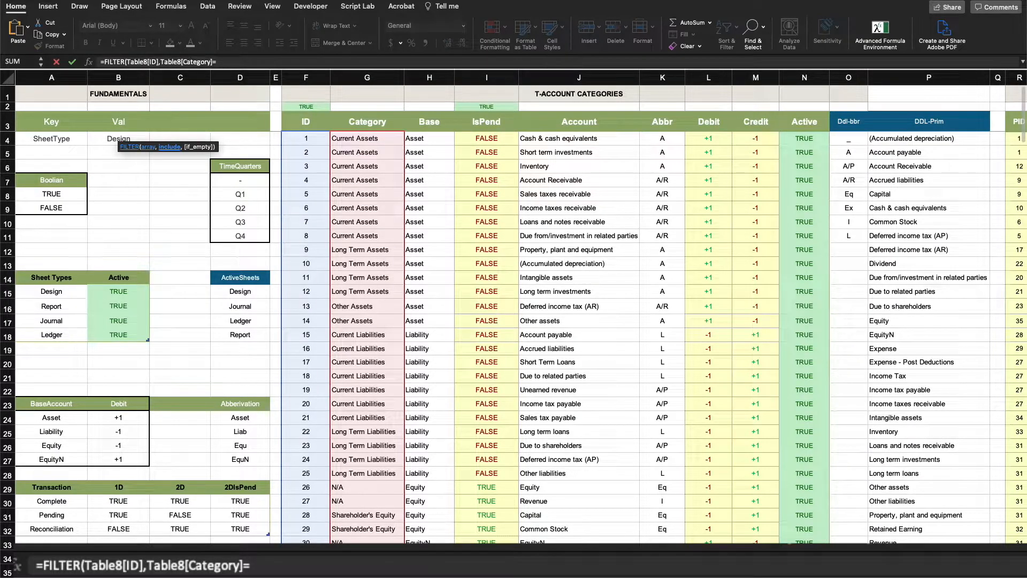
pyautogui.hotkey('ctrl', 'pagedown')
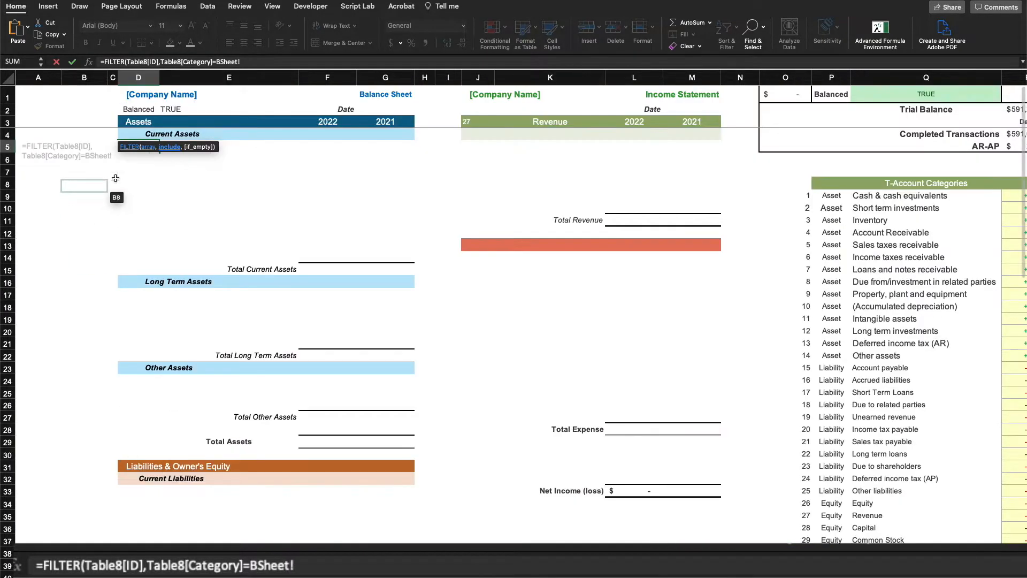
pyautogui.click(145, 133)
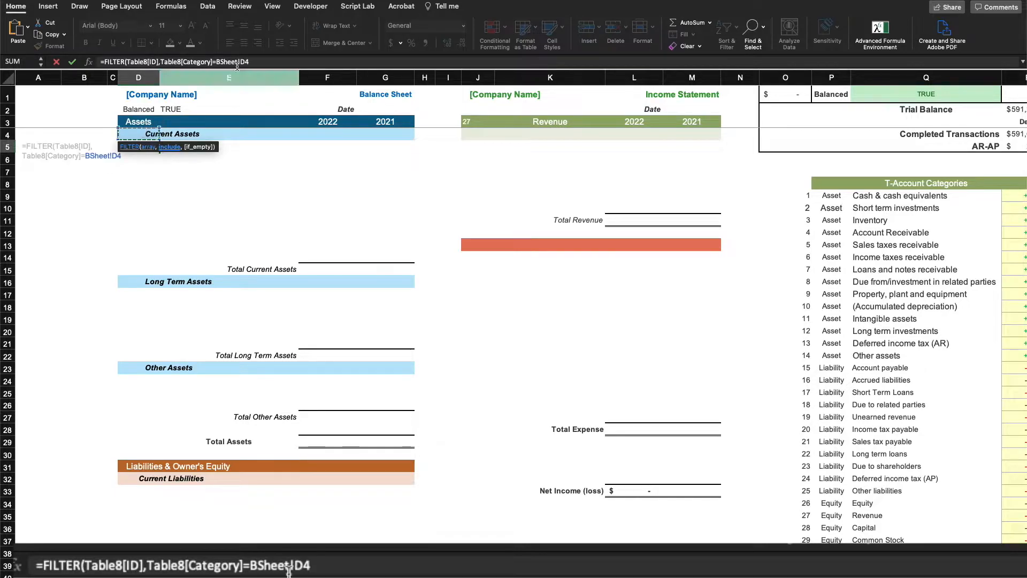
pyautogui.press('F4')
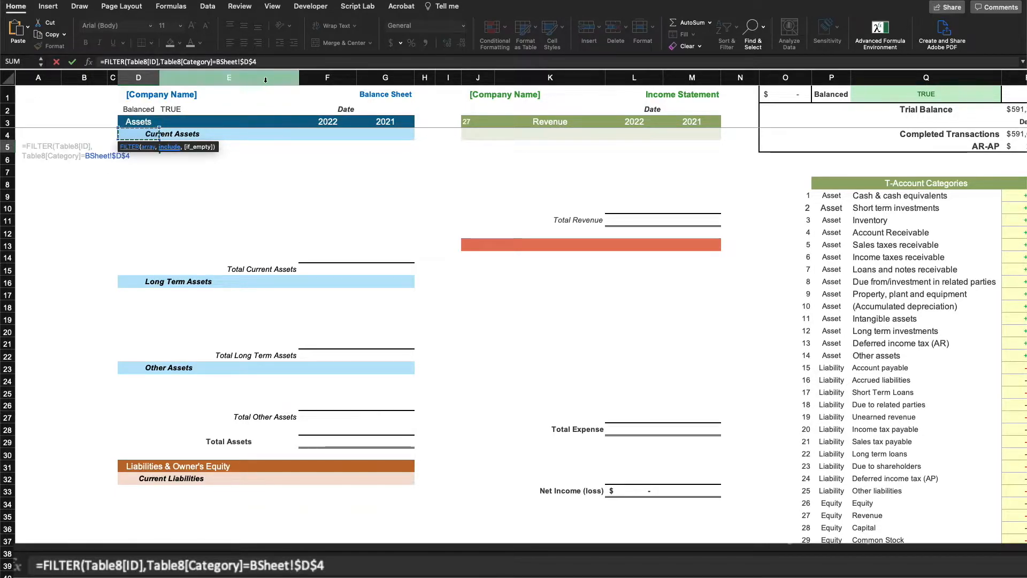
pyautogui.write(')')
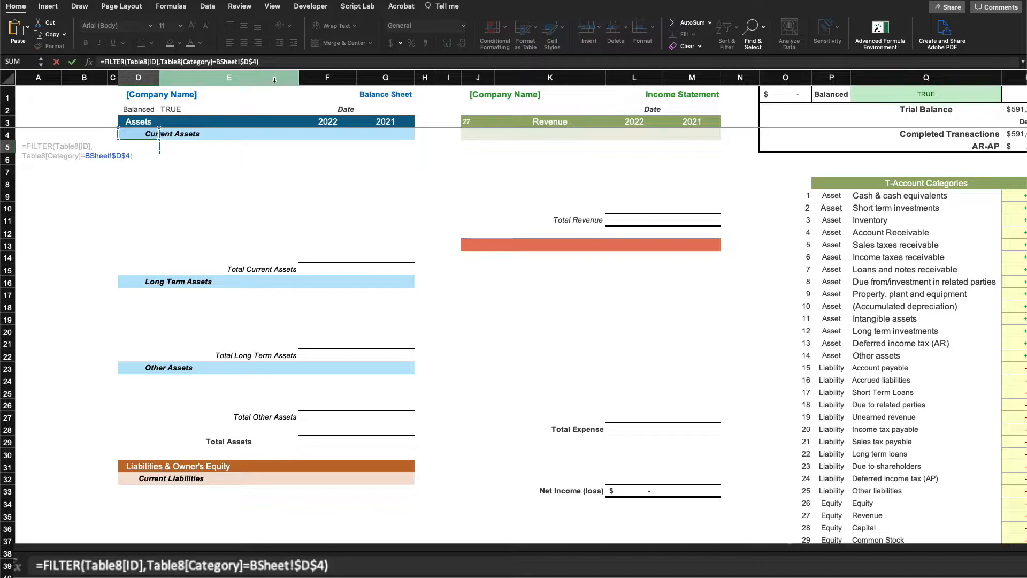
pyautogui.press('Return')
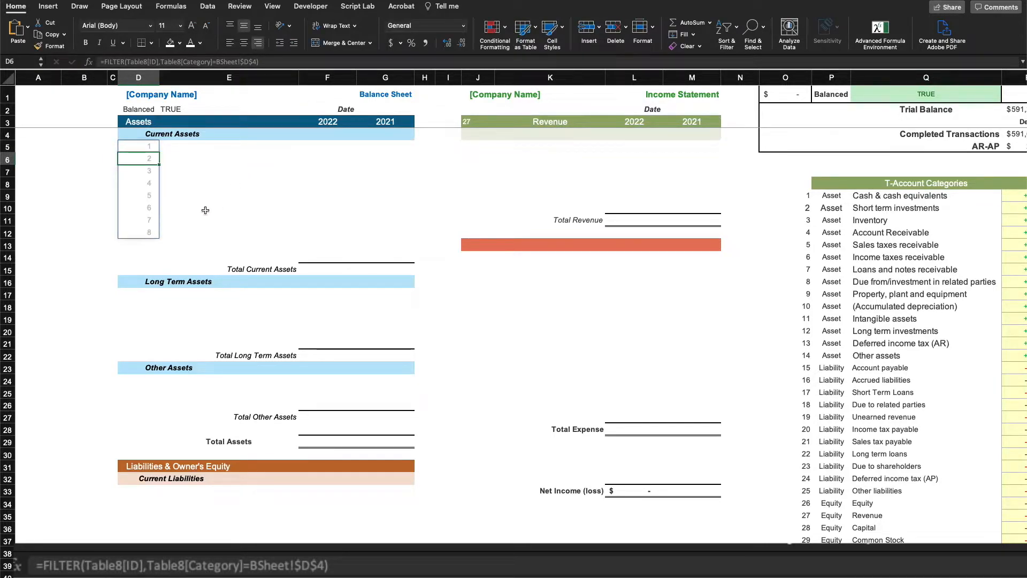
# Check the spilled ID rows and the matching T-Account list columns
pyautogui.click(206, 210)
pyautogui.moveTo(139, 143); pyautogui.dragTo(138, 232)
pyautogui.click(238, 255)
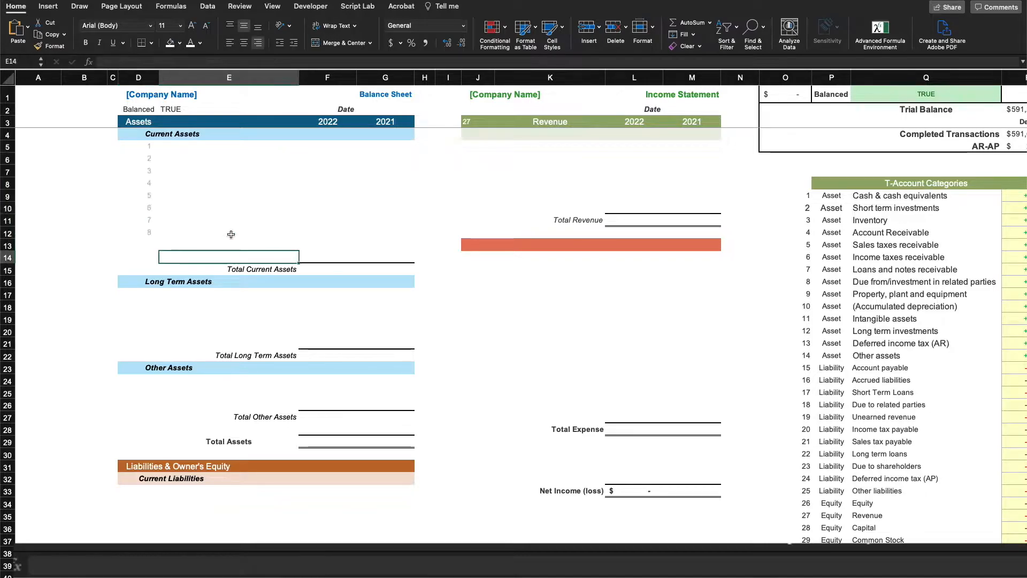
pyautogui.moveTo(199, 145); pyautogui.dragTo(183, 230)
pyautogui.moveTo(327, 145); pyautogui.dragTo(317, 232)
pyautogui.click(223, 156)
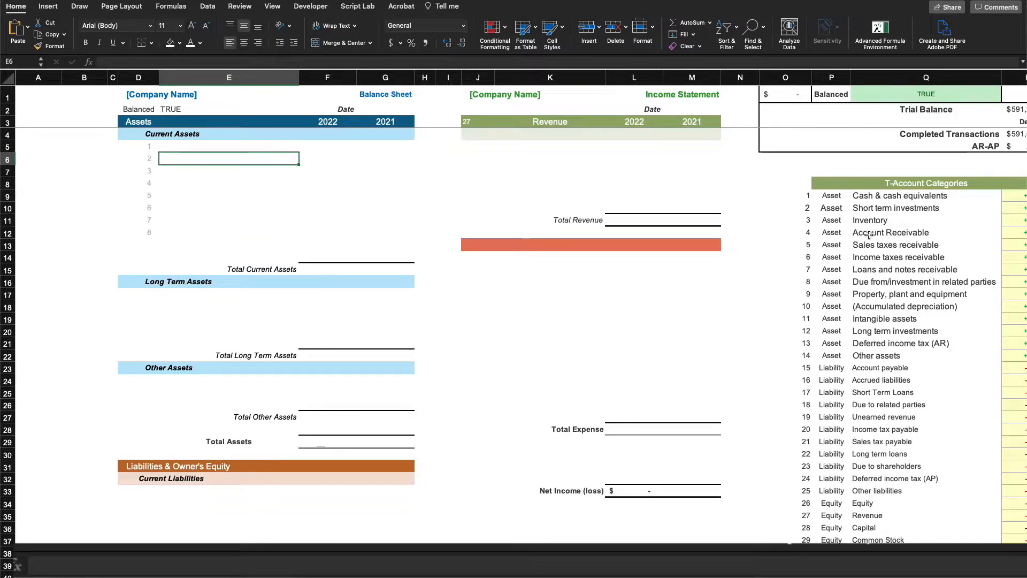
pyautogui.hscroll(5, 869, 235)
pyautogui.moveTo(743, 193); pyautogui.dragTo(905, 223)
pyautogui.hscroll(-4, 518, 259)
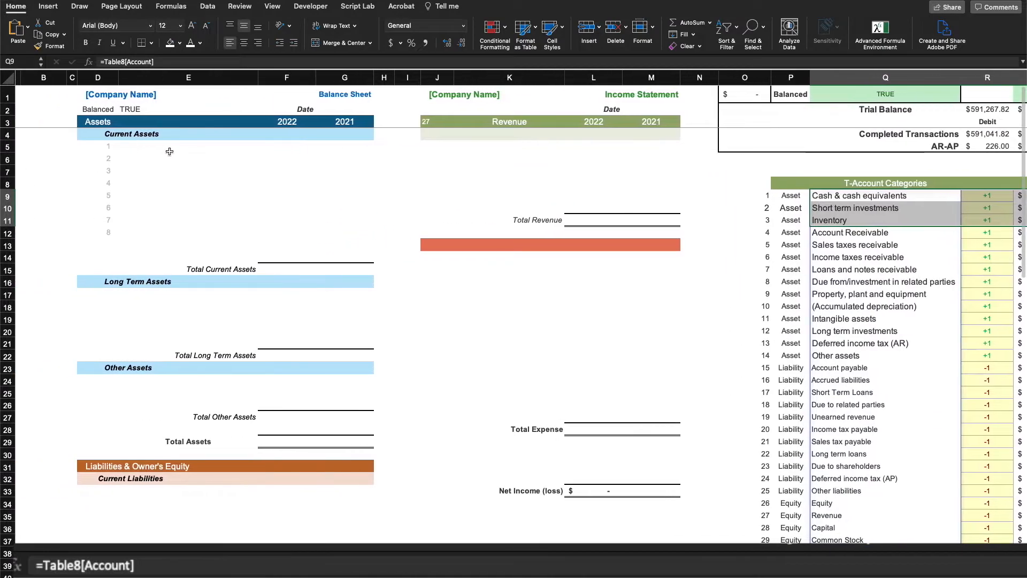
# Start an XLOOKUP in E5 with $D$5# as lookup value and $O$9# as lookup array
pyautogui.click(182, 147)
pyautogui.write('=')
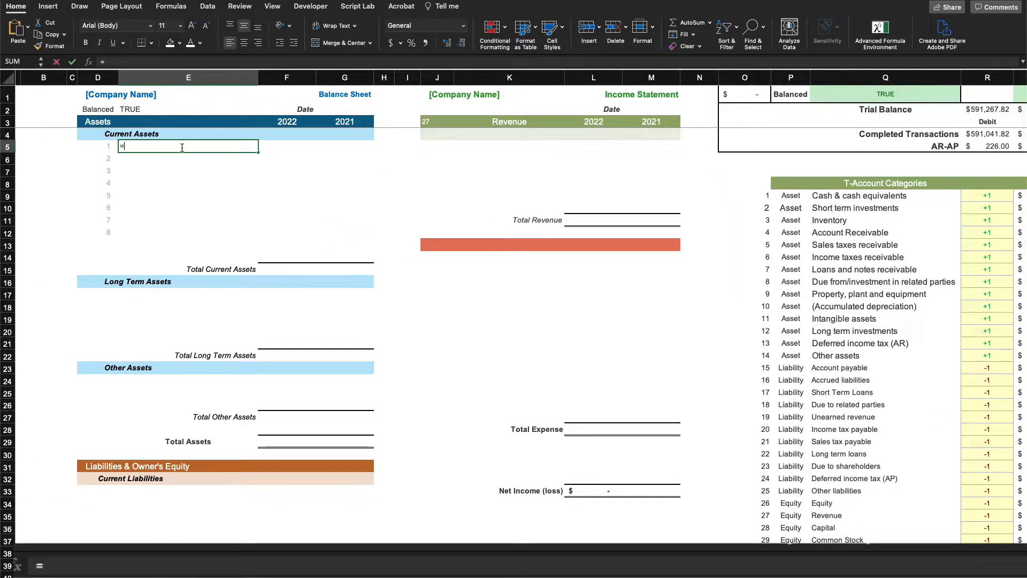
pyautogui.write('xloo')
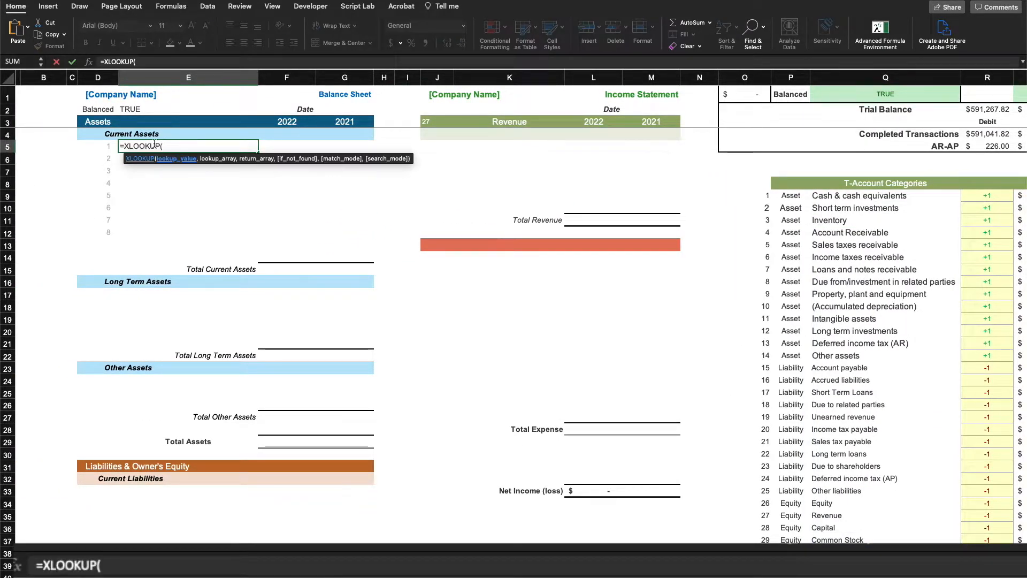
pyautogui.click(106, 150)
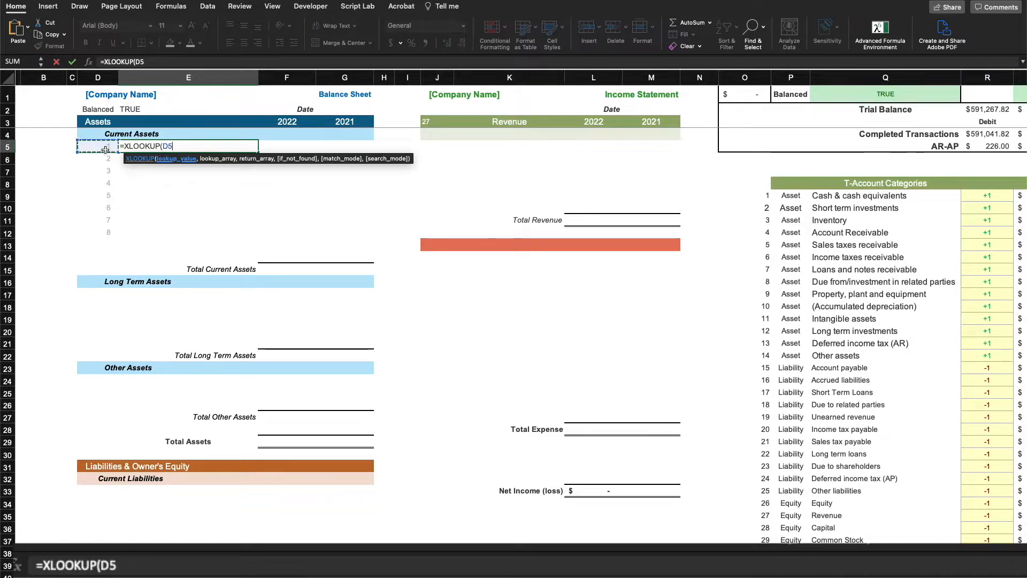
pyautogui.press('F4')
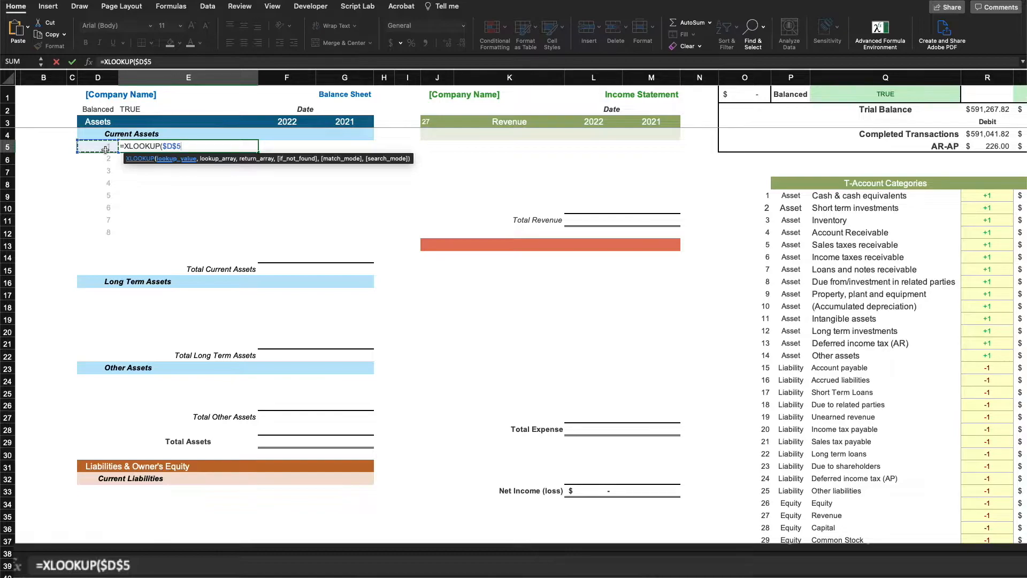
pyautogui.write('#,')
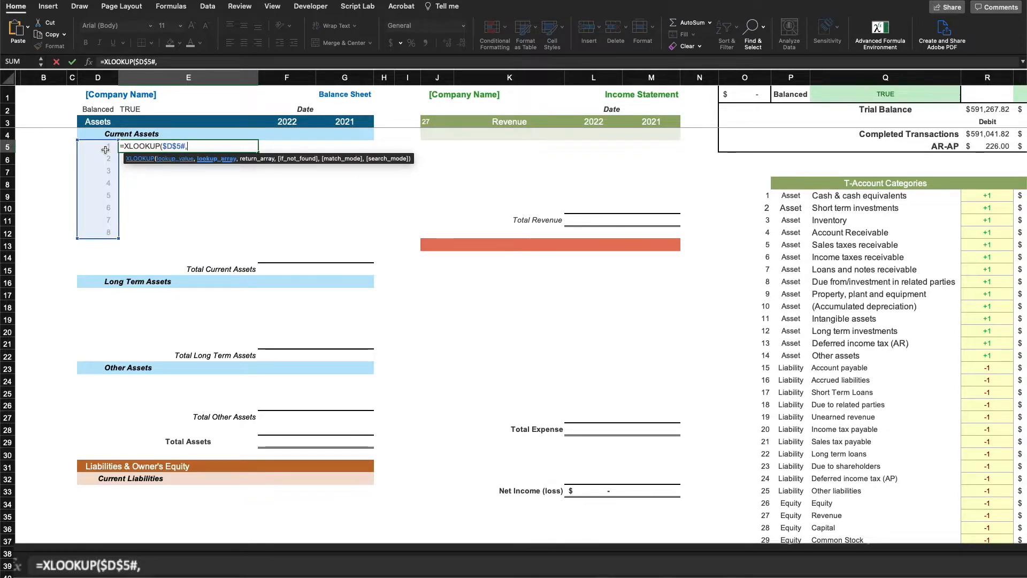
pyautogui.moveTo(764, 195); pyautogui.dragTo(765, 566)
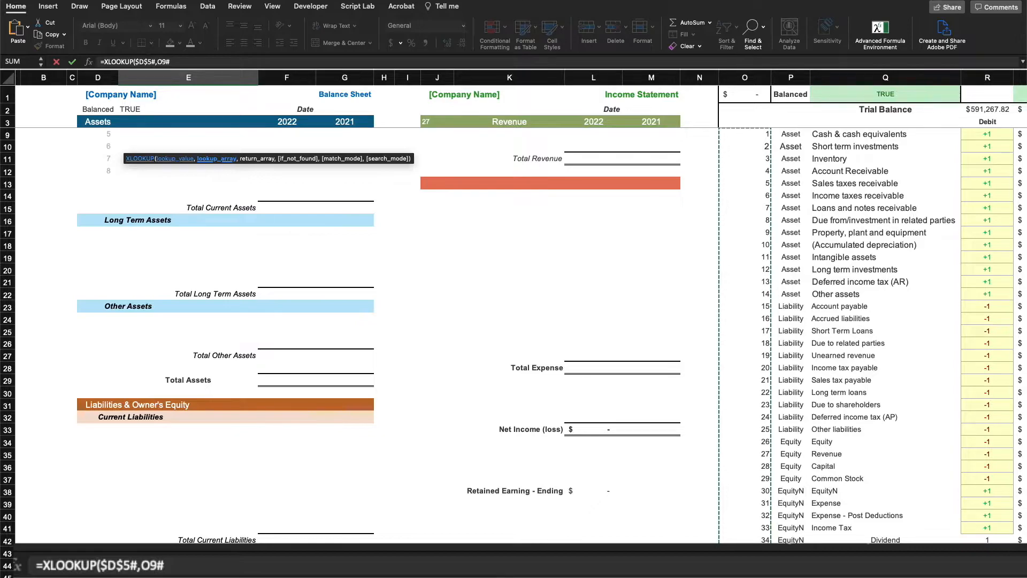
pyautogui.click(161, 62)
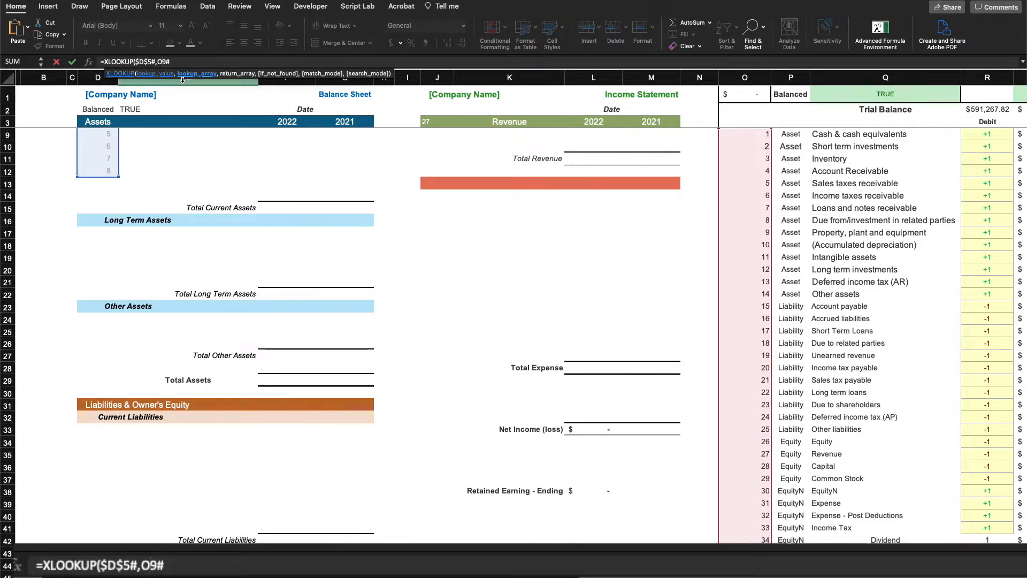
pyautogui.press('F4')
pyautogui.click(191, 64)
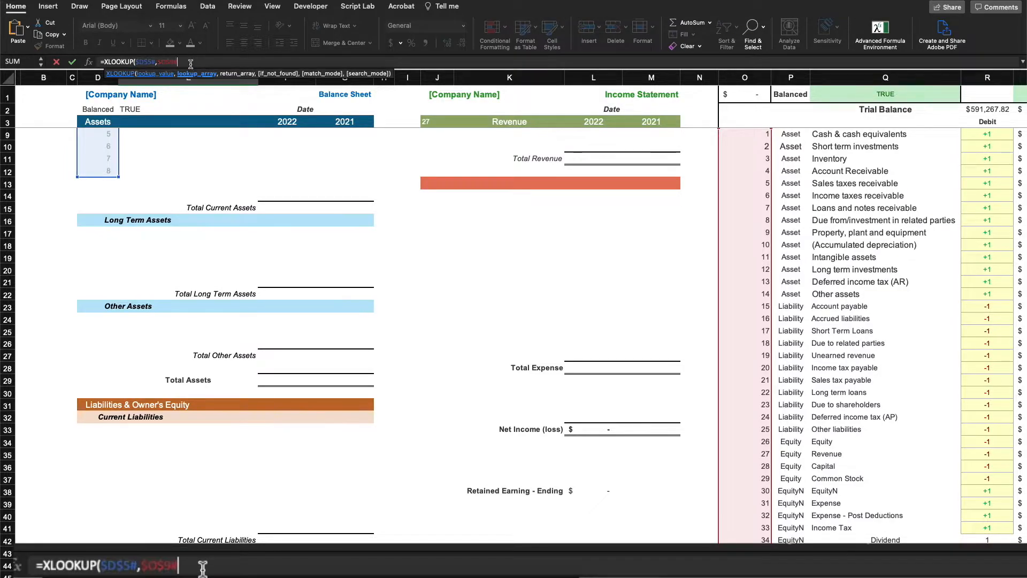
pyautogui.write(',')
# Complete the XLOOKUP with return range $Q$9# and "-" as the not-found value
pyautogui.scroll(4, 667, 111)
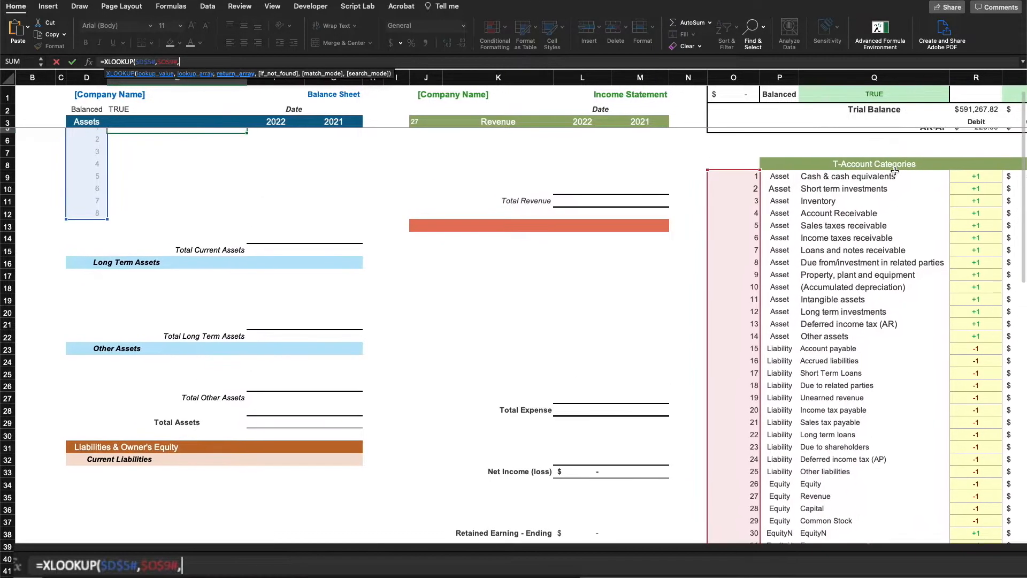
pyautogui.click(860, 183)
pyautogui.click(227, 60)
pyautogui.press('F4')
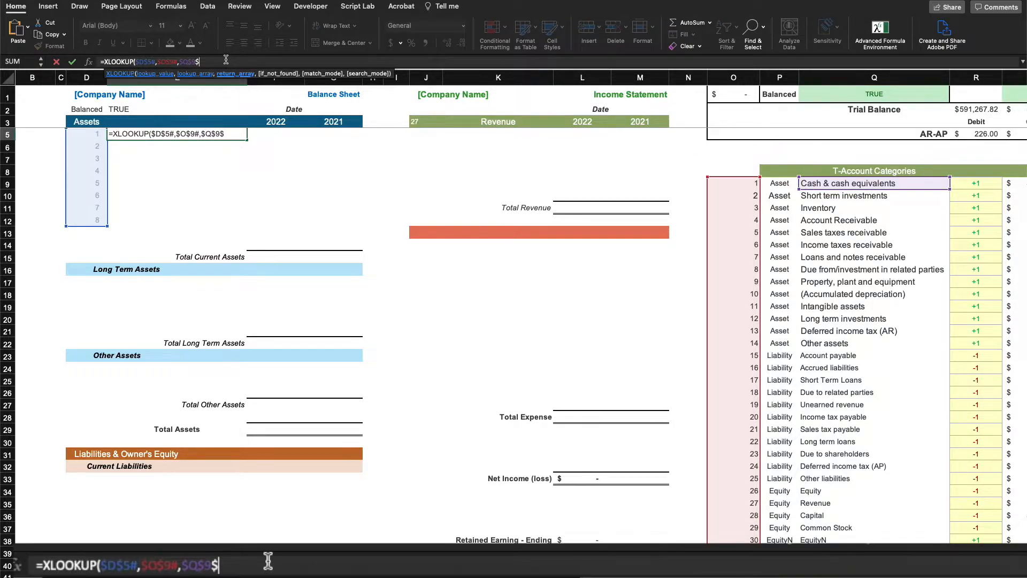
pyautogui.write('#')
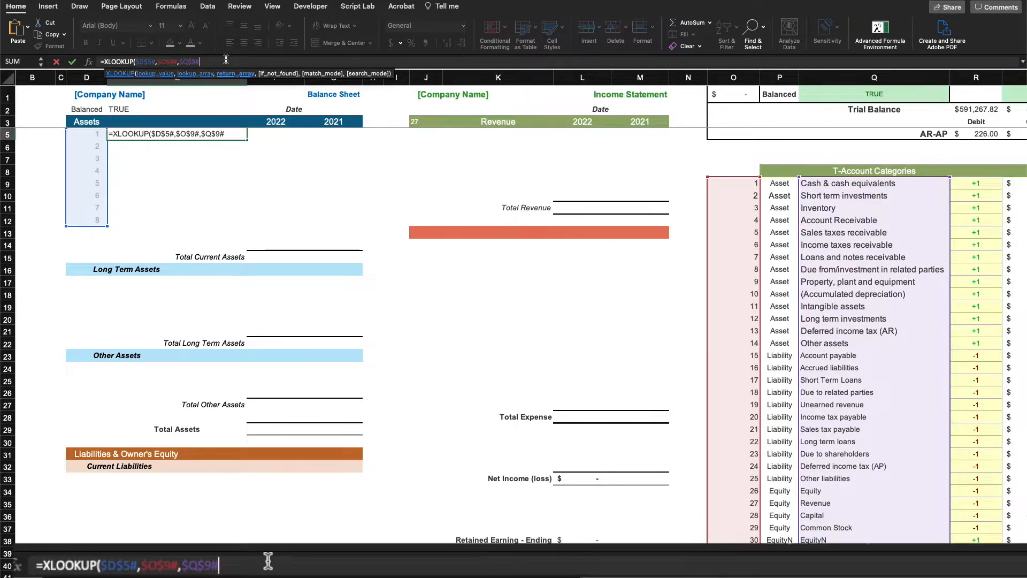
pyautogui.write(')')
pyautogui.press('BackSpace')
pyautogui.write(',')
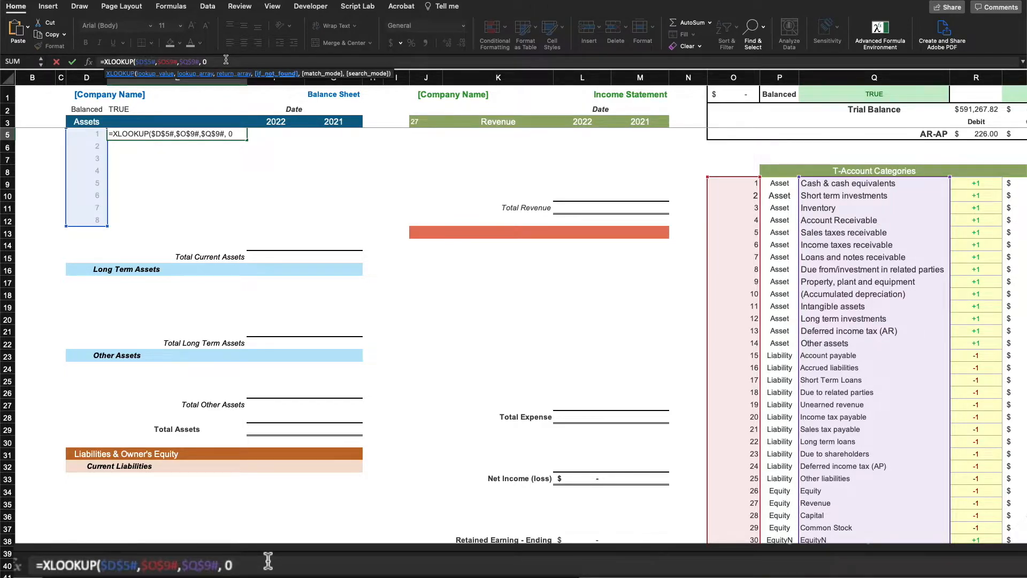
pyautogui.press('BackSpace')
pyautogui.write(', "-")')
pyautogui.press('Return')
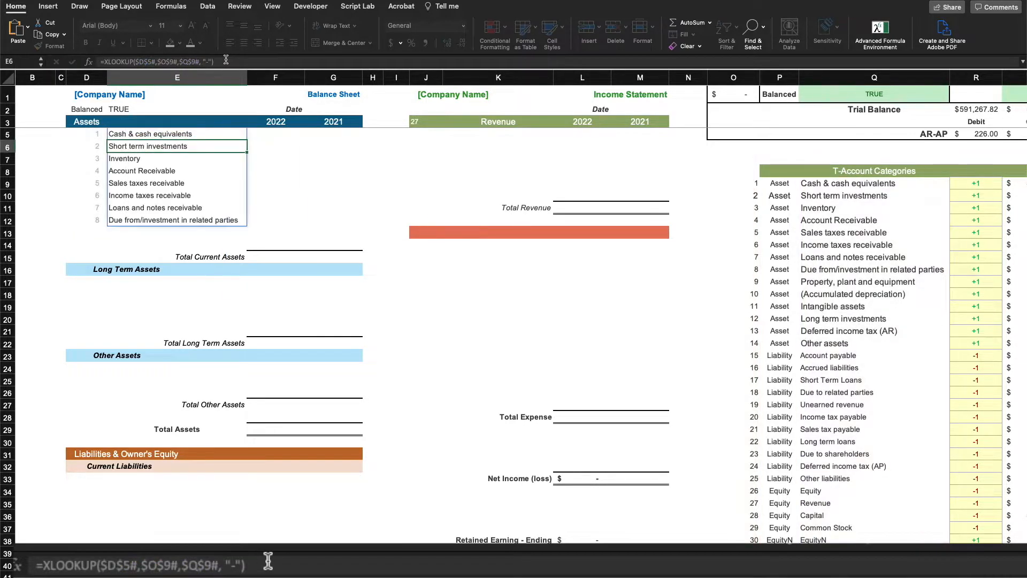
pyautogui.click(476, 257)
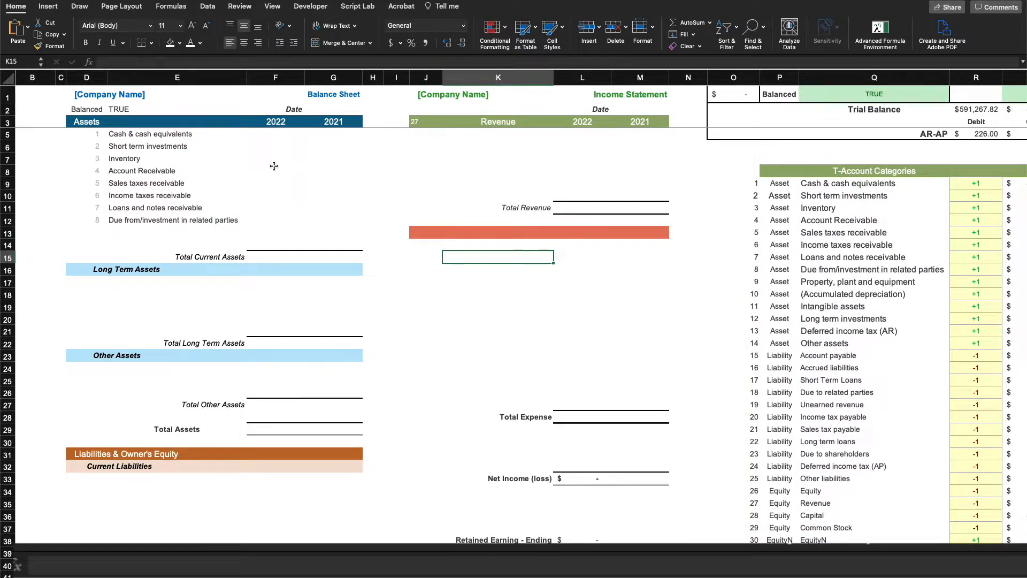
# Copy E5's XLOOKUP formula into F5
pyautogui.click(151, 134)
pyautogui.moveTo(223, 63); pyautogui.dragTo(140, 60)
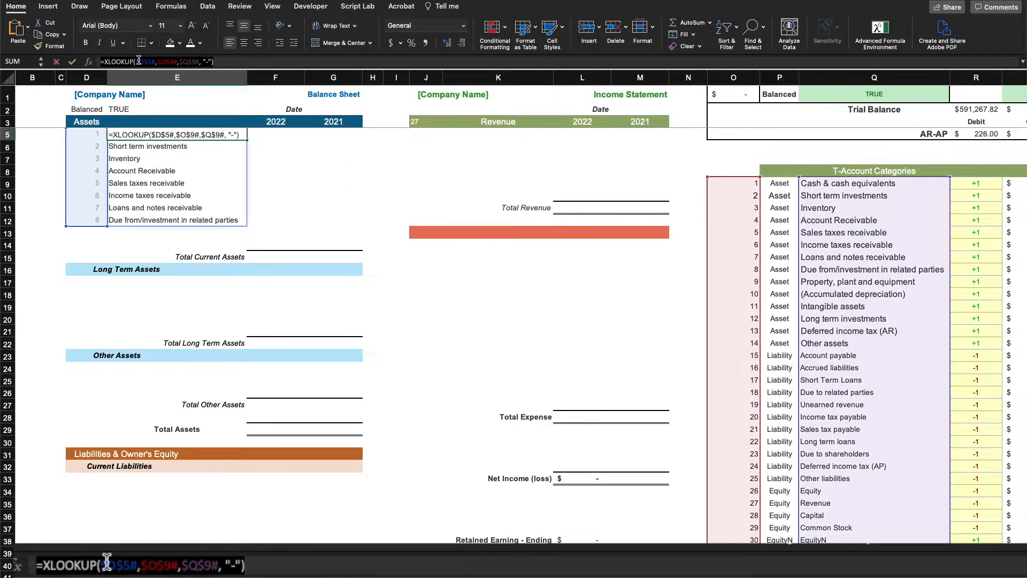
pyautogui.rightClick(141, 59)
pyautogui.click(155, 78)
pyautogui.press('Escape')
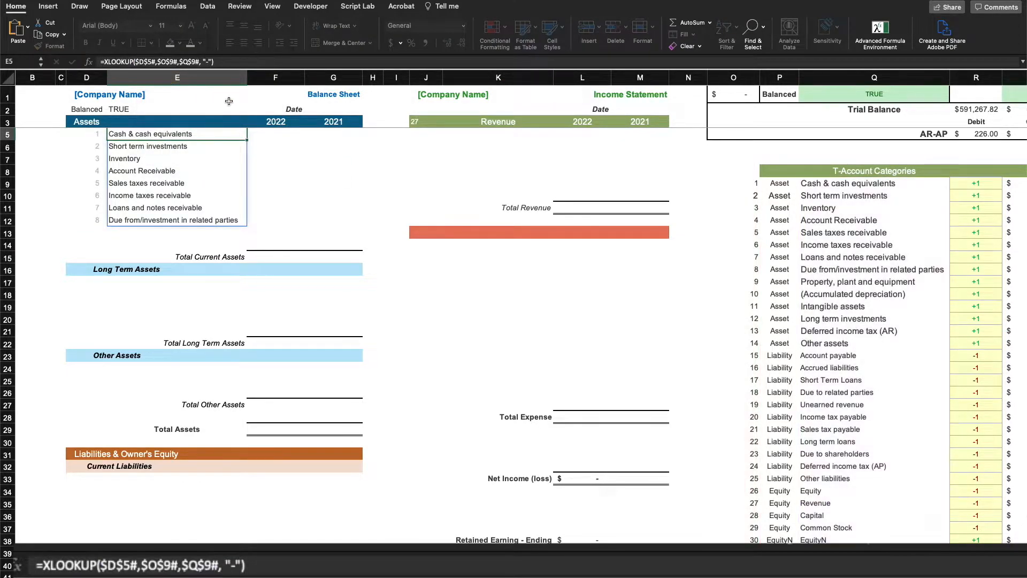
pyautogui.click(270, 134)
pyautogui.click(130, 62)
pyautogui.rightClick(130, 62)
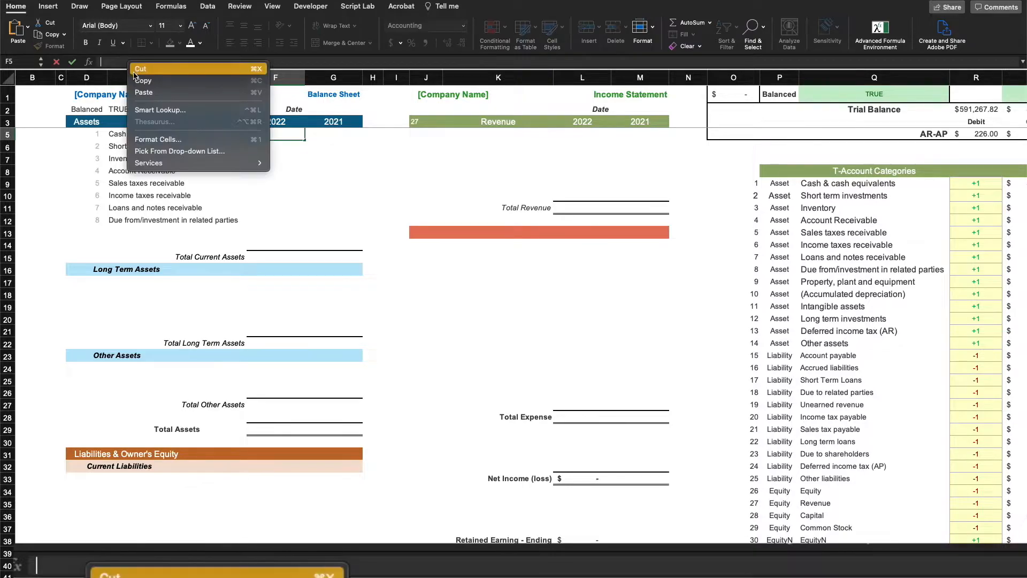
pyautogui.click(141, 90)
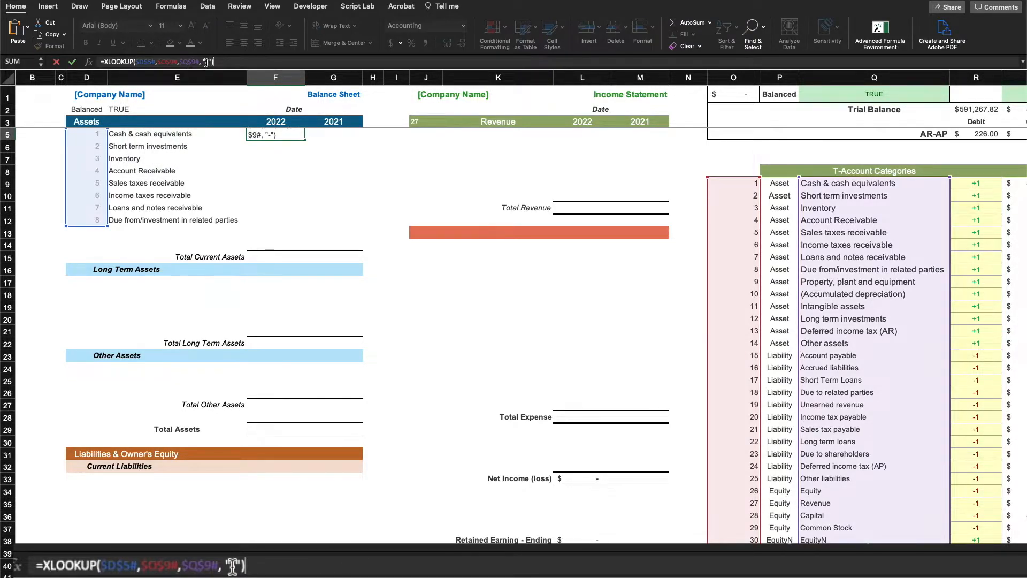
# Change F5's return range to S9# and its not-found value to 0
pyautogui.click(212, 62)
pyautogui.press('BackSpace')
pyautogui.press('BackSpace')
pyautogui.press('BackSpace')
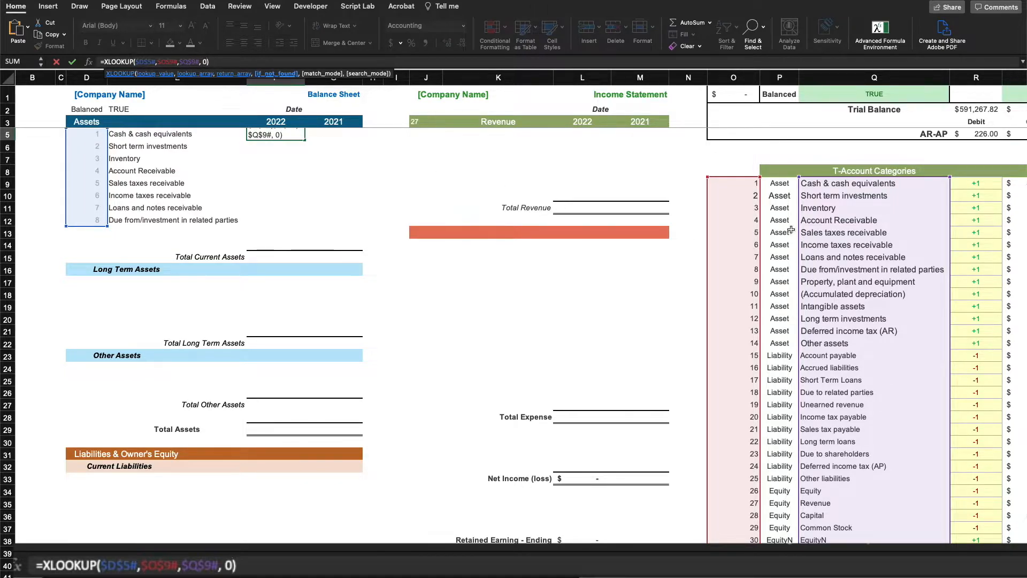
pyautogui.hscroll(5, 723, 188)
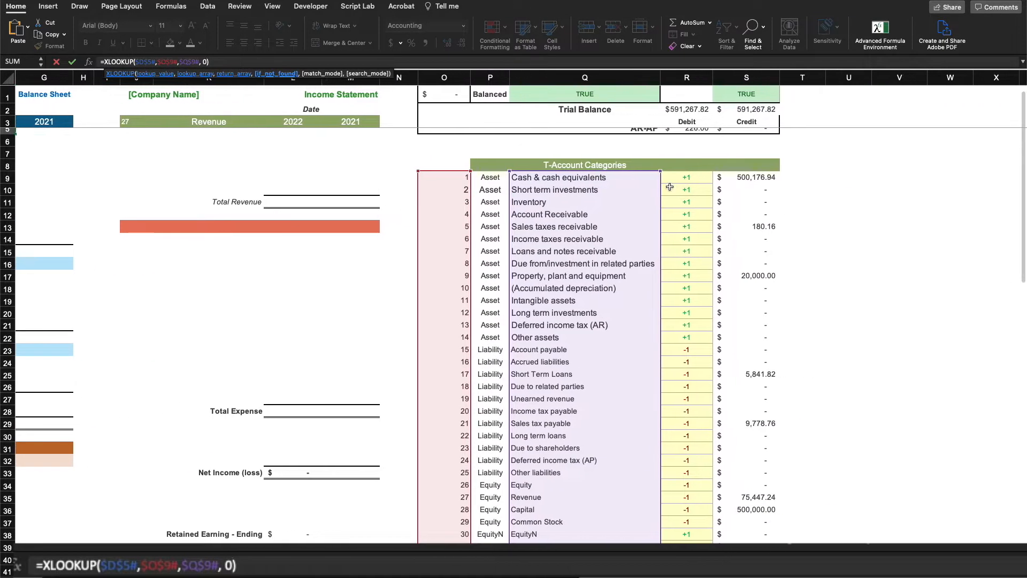
pyautogui.hscroll(1, 717, 187)
pyautogui.click(688, 184)
pyautogui.click(751, 187)
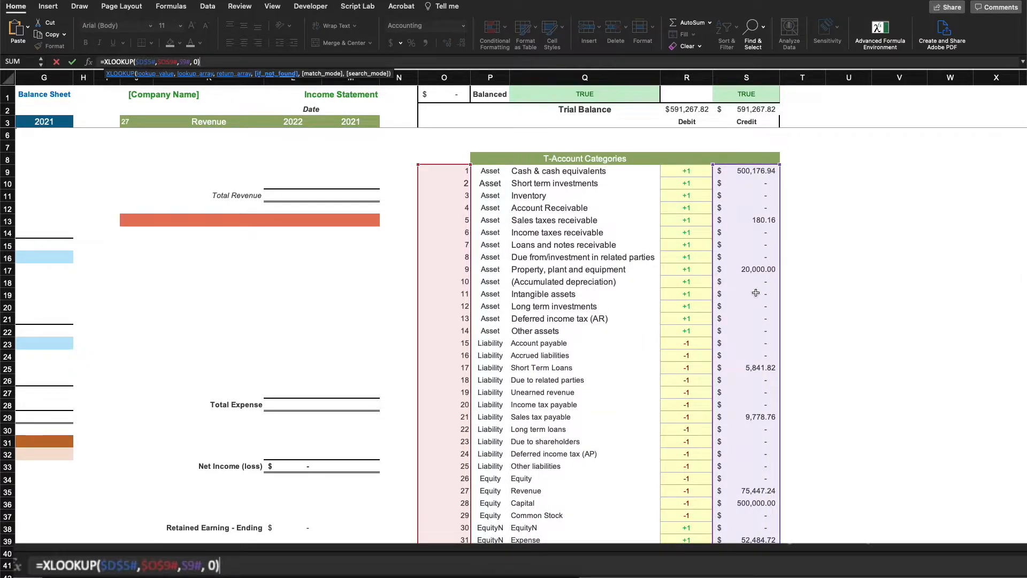
pyautogui.hscroll(-6, 312, 242)
pyautogui.scroll(2, 312, 241)
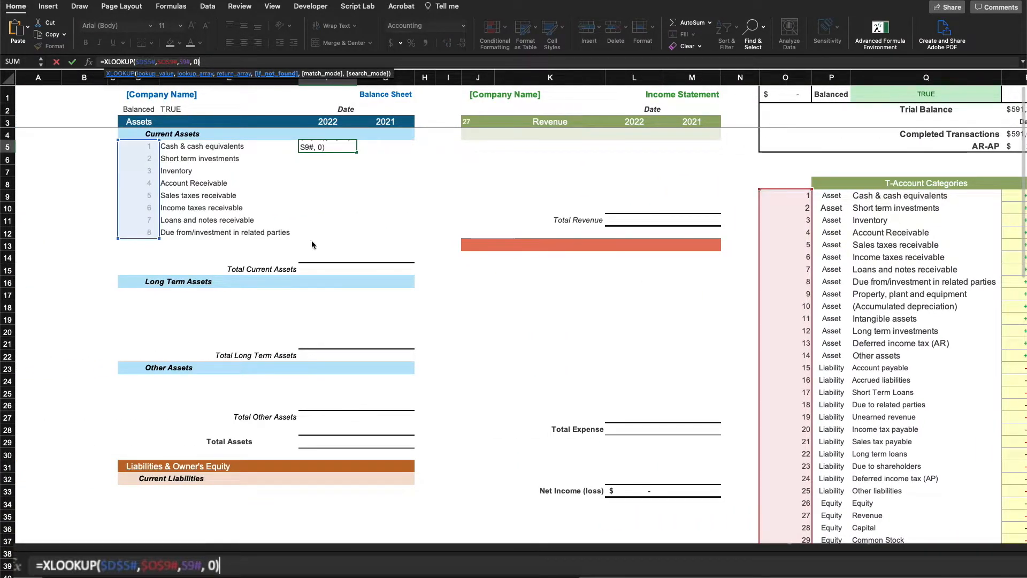
pyautogui.press('Return')
pyautogui.click(523, 347)
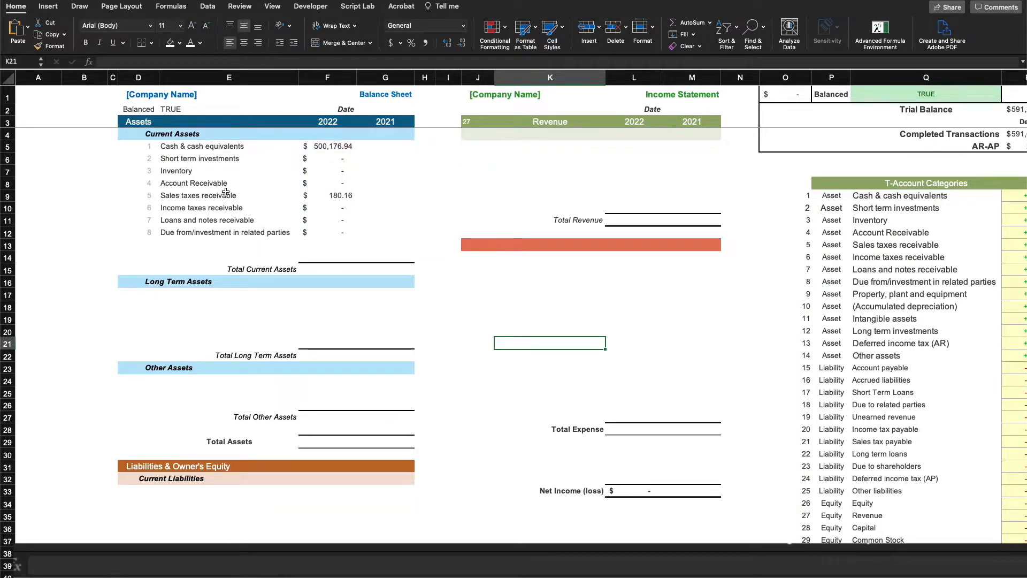
# Select E13 for a new asset row and review the T-Account columns
pyautogui.click(213, 242)
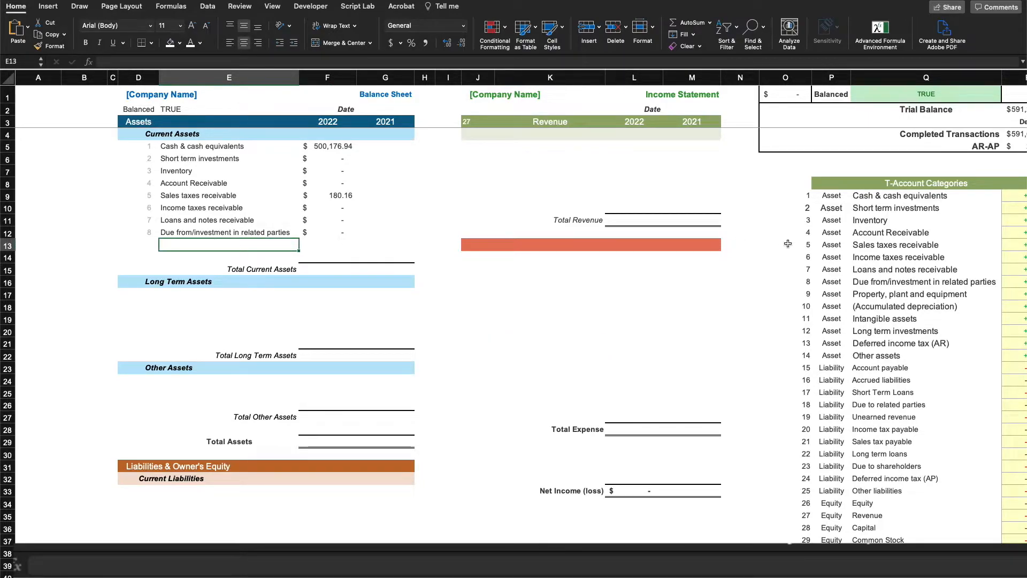
pyautogui.hscroll(5, 422, 243)
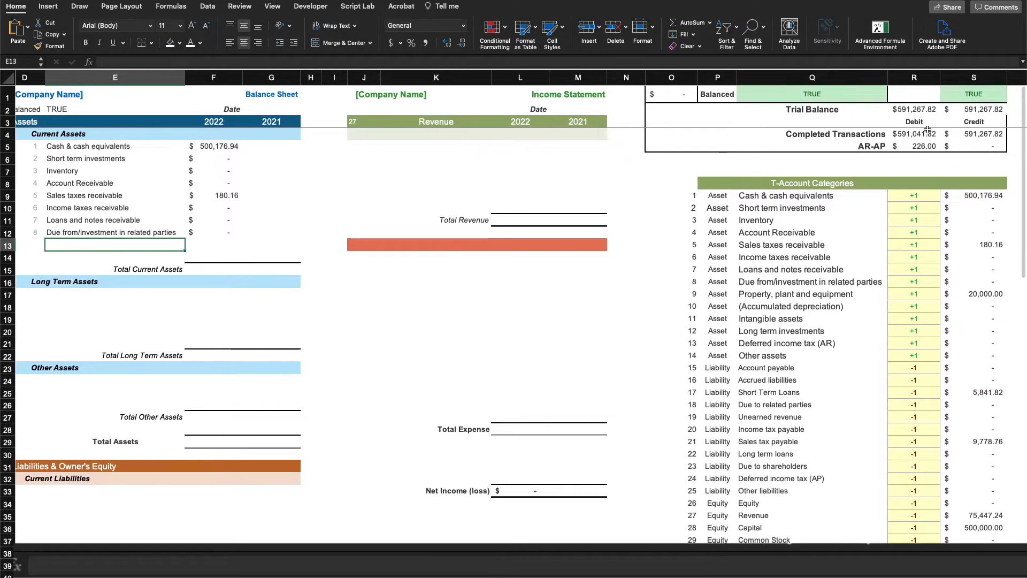
pyautogui.hscroll(1, 882, 144)
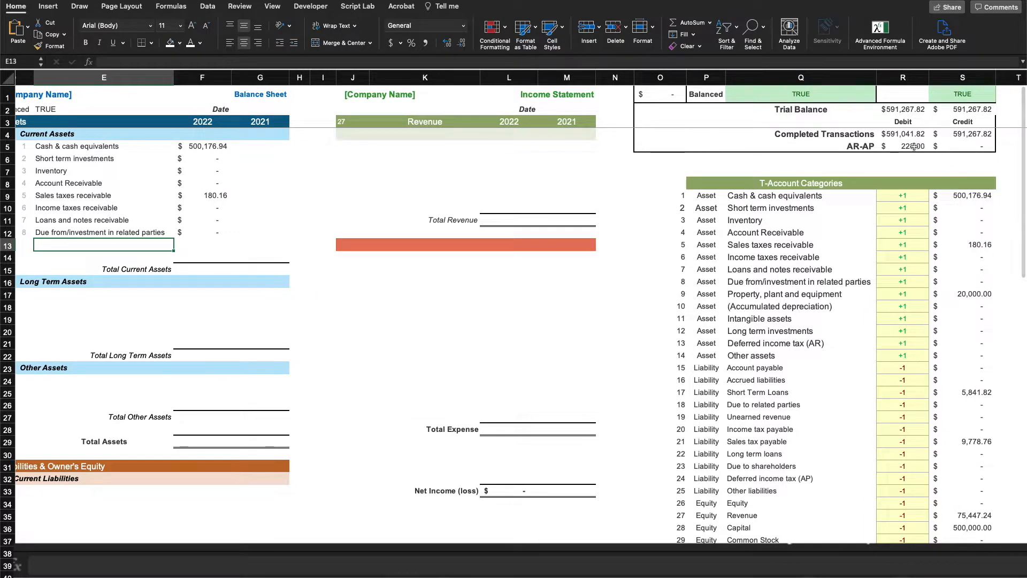
pyautogui.hscroll(-2, 279, 228)
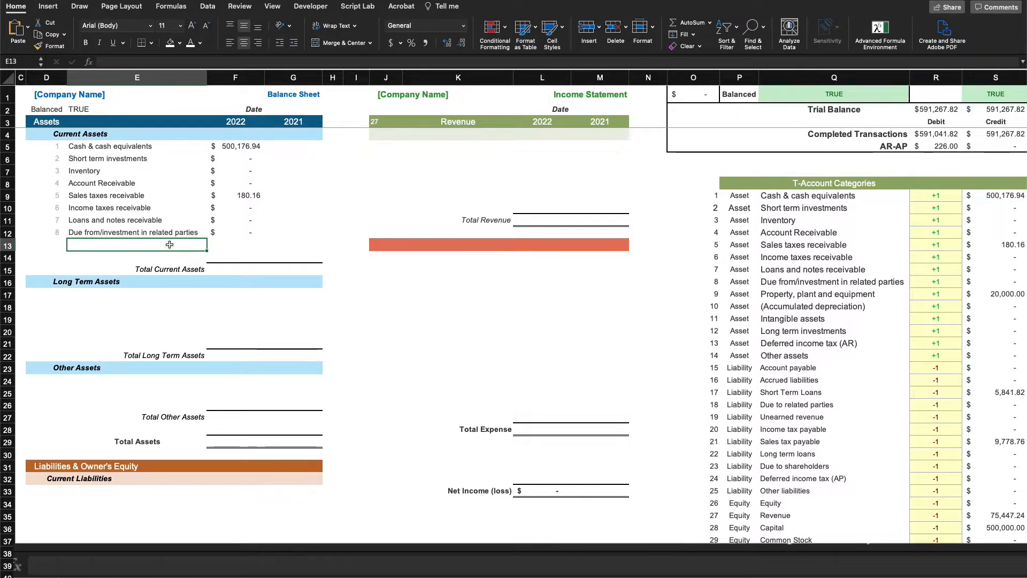
# Add an A/R (Other) row in E13 with amount =$R$5 (226.00) in F13
pyautogui.write('=')
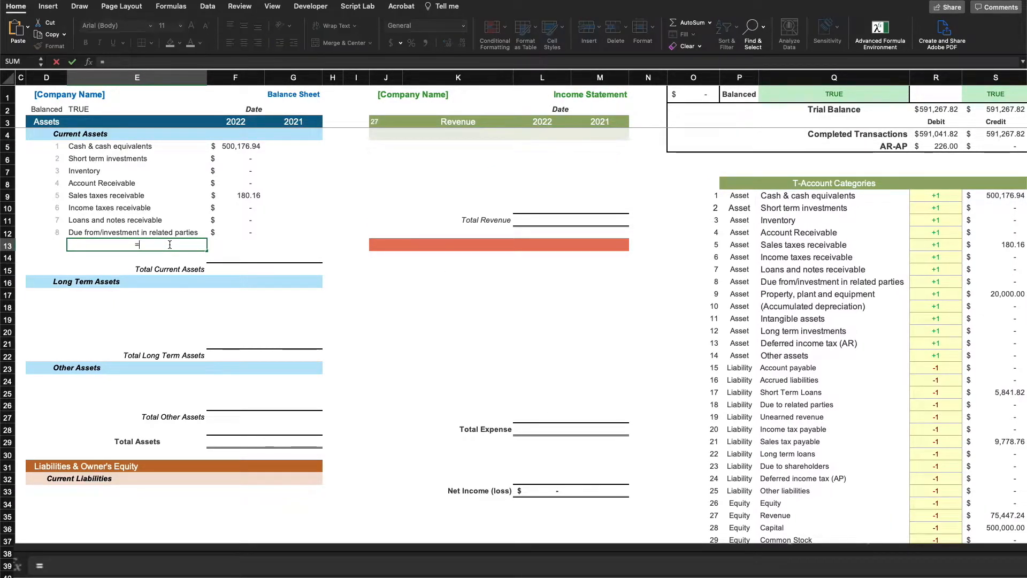
pyautogui.hscroll(4, 877, 164)
pyautogui.hscroll(-6, 877, 165)
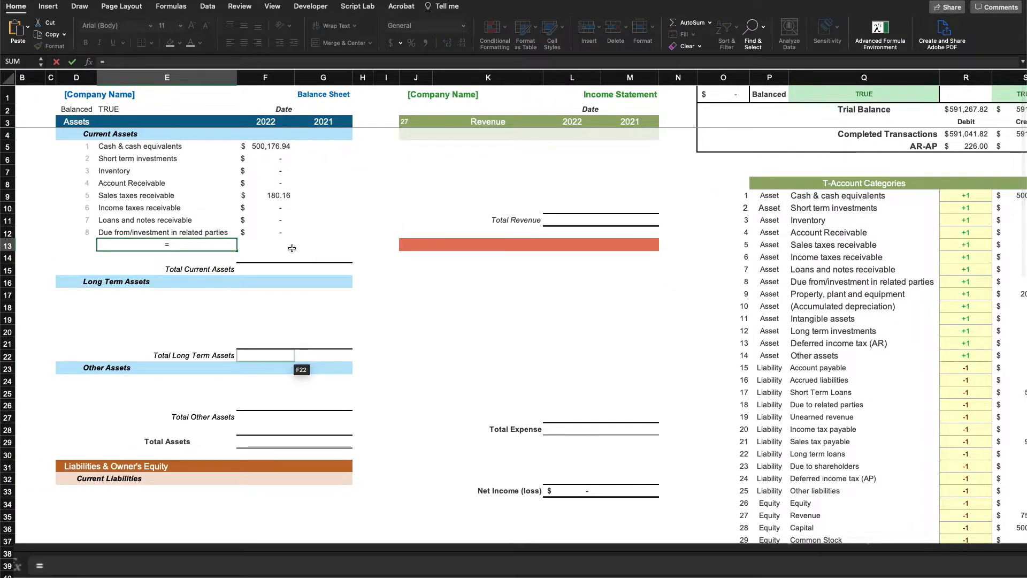
pyautogui.press('Escape')
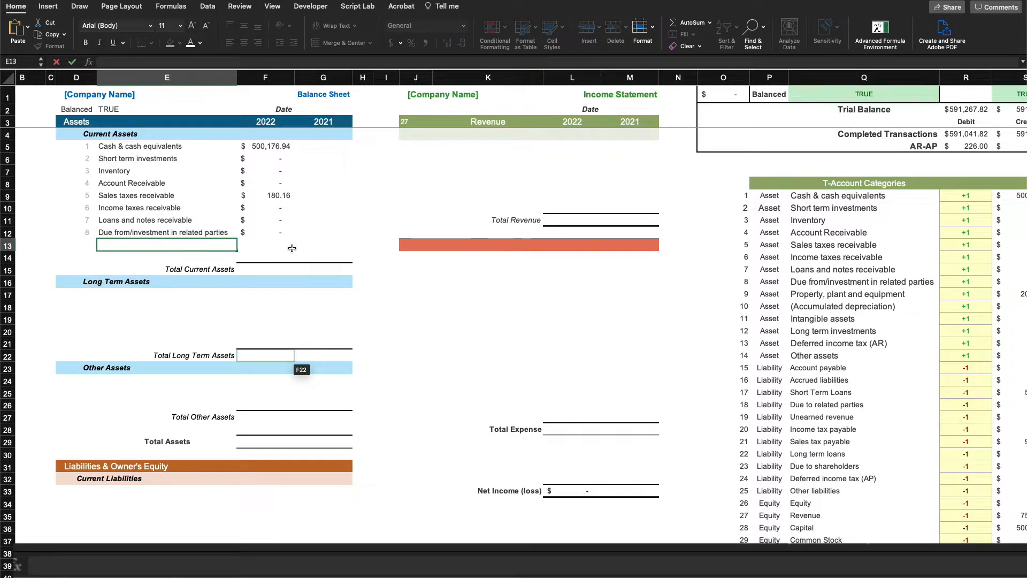
pyautogui.write('A/R')
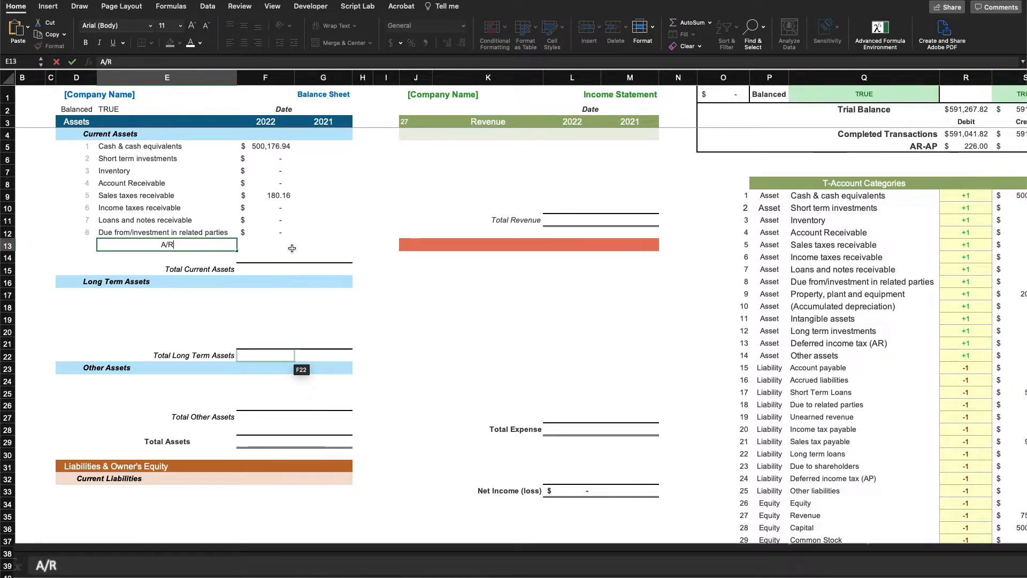
pyautogui.write(' (Other')
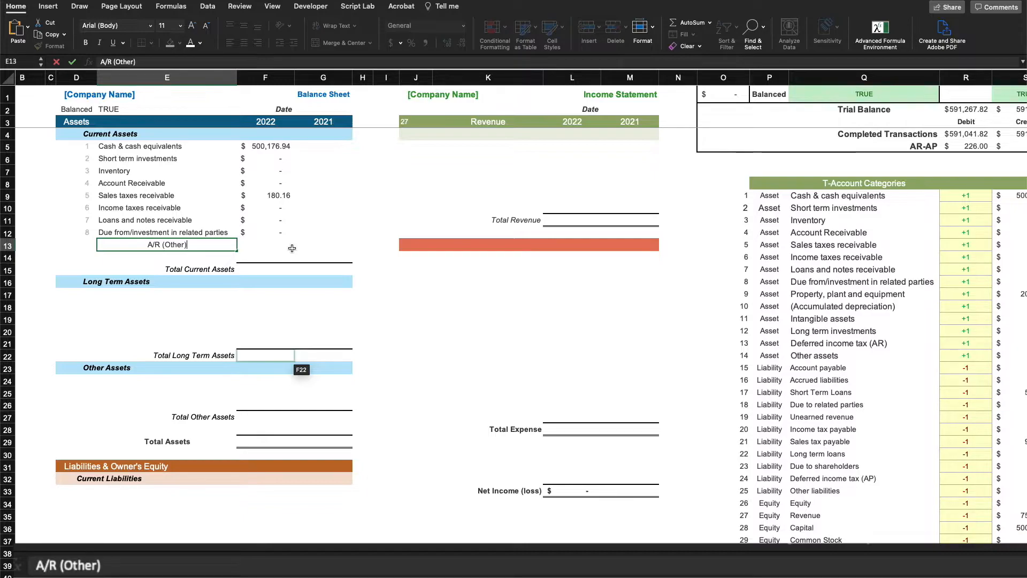
pyautogui.click(292, 249)
pyautogui.write('=')
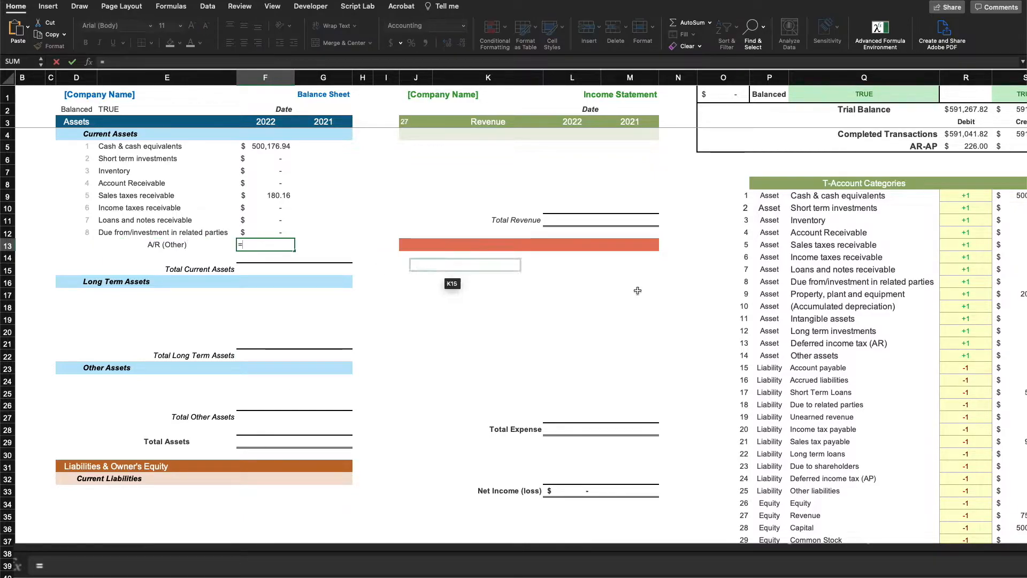
pyautogui.hscroll(5, 589, 267)
pyautogui.click(793, 145)
pyautogui.press('F4')
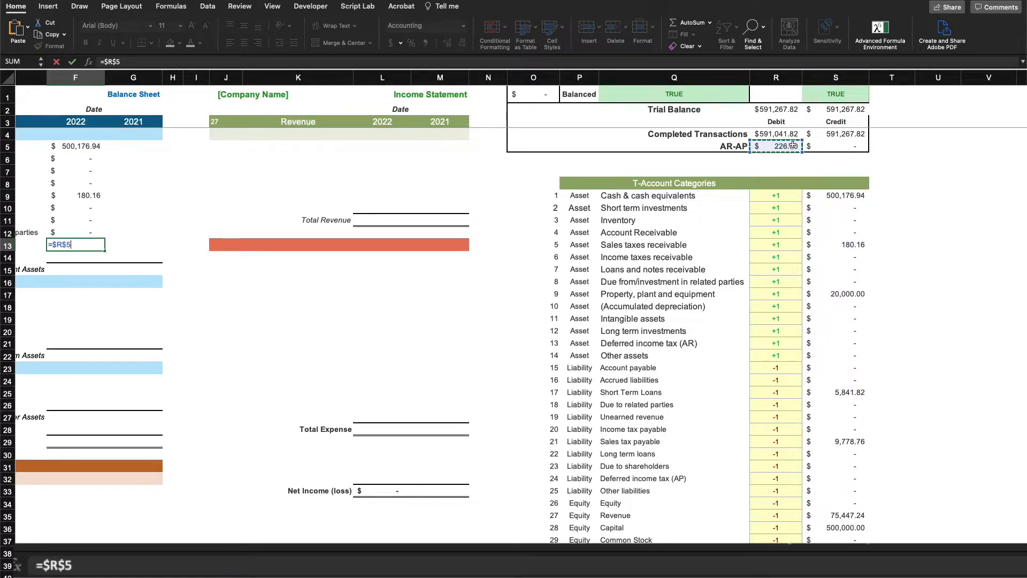
pyautogui.press('Return')
# Enter =SUM(F5#,F13) as the Total Current Assets in F15
pyautogui.press('Left')
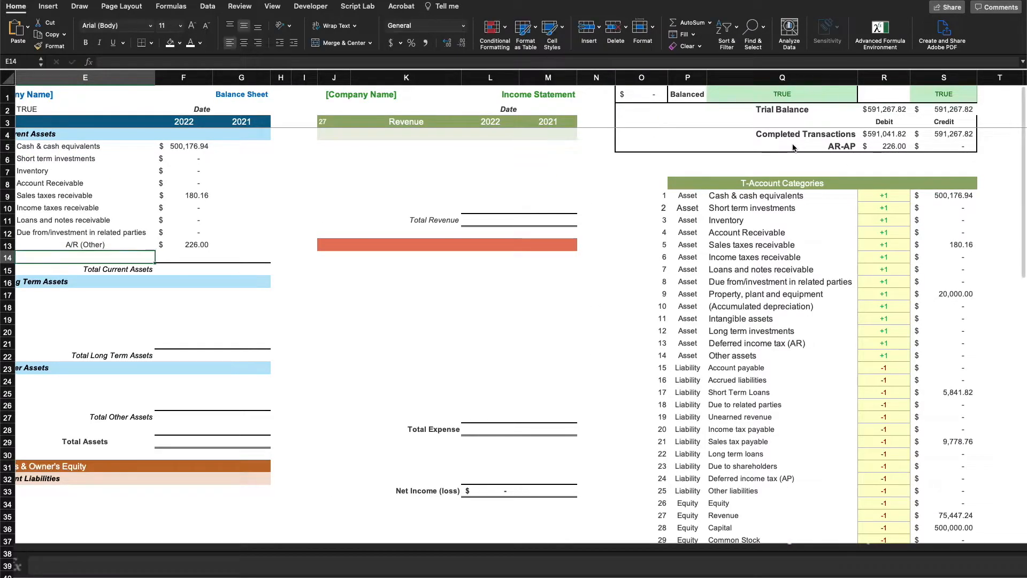
pyautogui.press('Down')
pyautogui.press('Right')
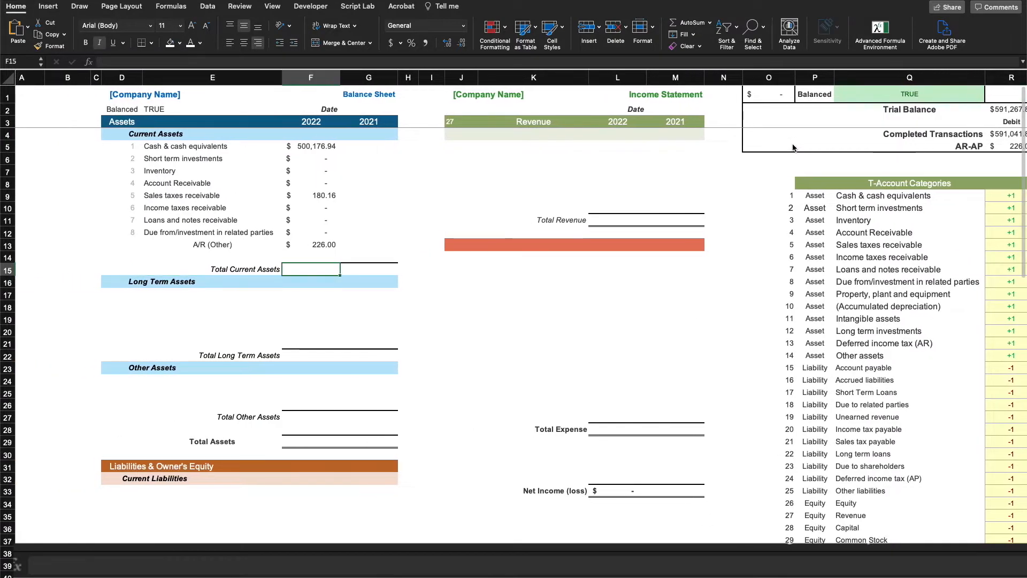
pyautogui.write('=SUM(')
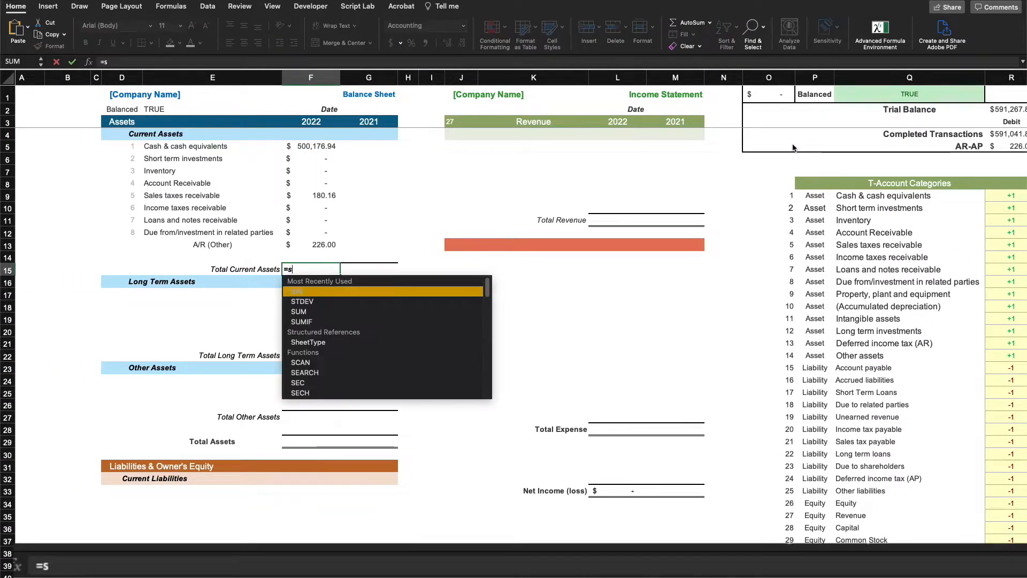
pyautogui.click(331, 148)
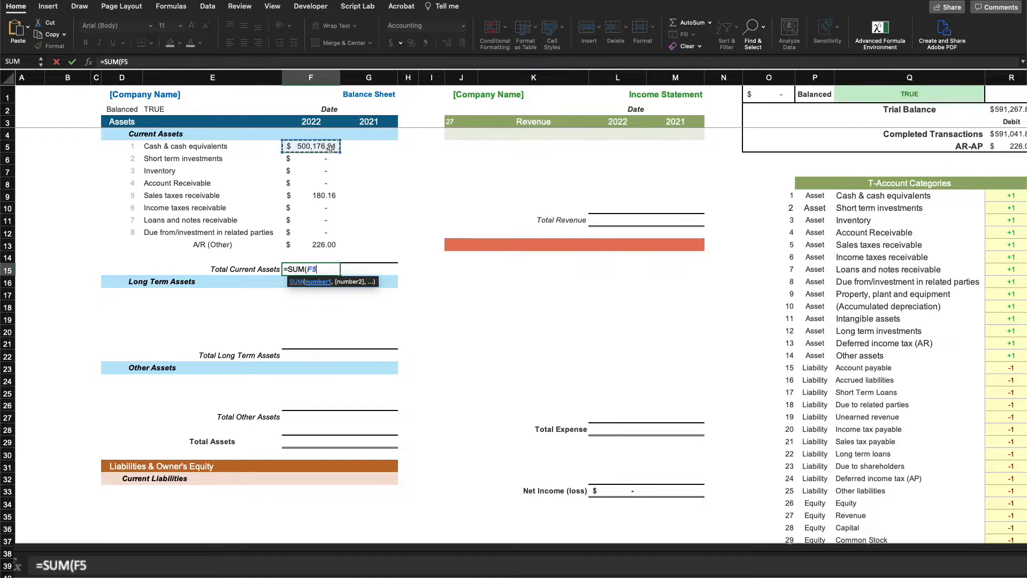
pyautogui.write('#')
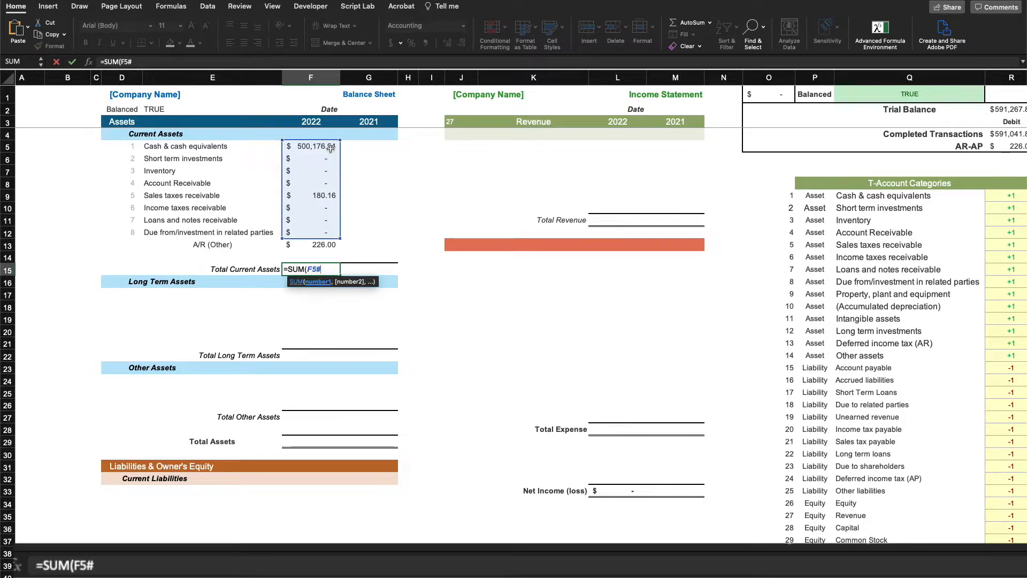
pyautogui.write(',')
pyautogui.click(323, 246)
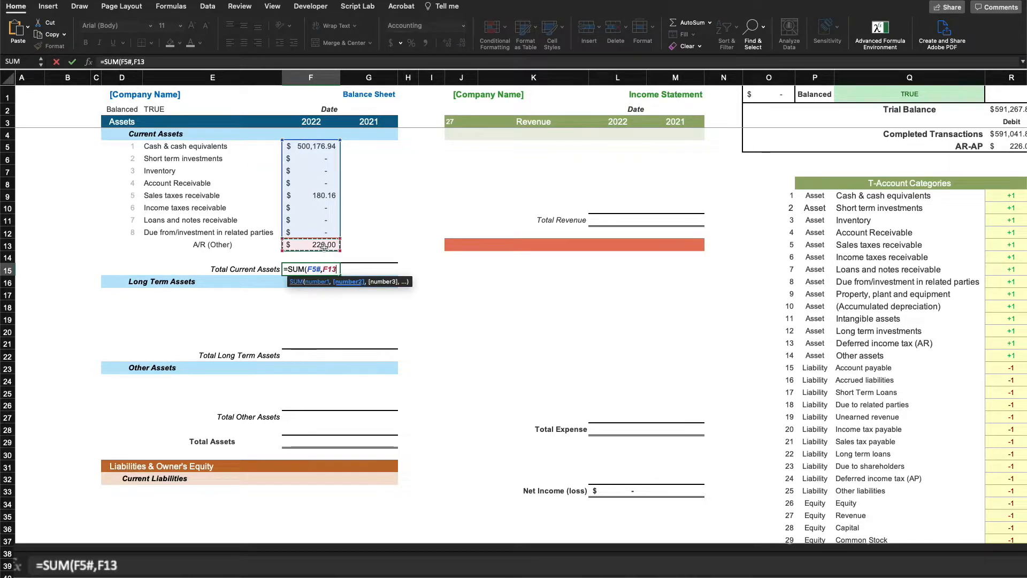
pyautogui.write(')')
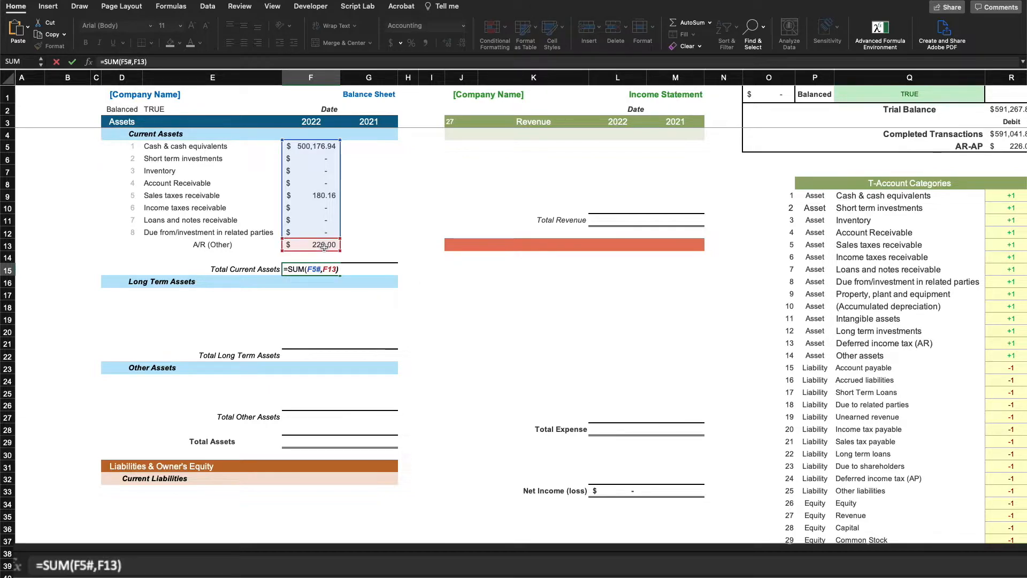
pyautogui.press('Return')
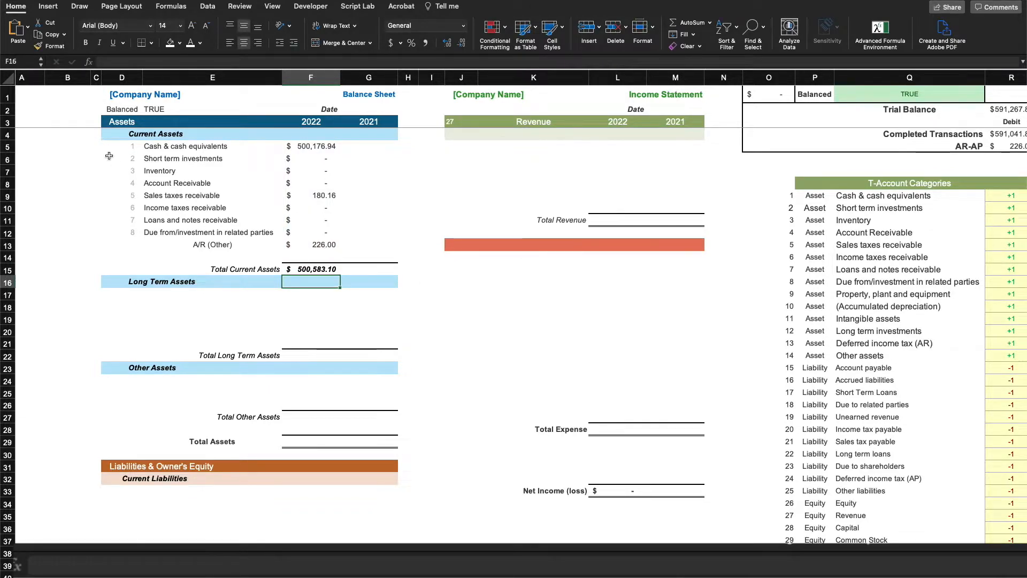
# Review the filled rows: Long Term Assets $20,000.00, Current Liabilities $15,620.58, and Shareholder's Equity
pyautogui.moveTo(138, 295); pyautogui.dragTo(171, 414)
pyautogui.scroll(-5, 168, 386)
pyautogui.scroll(-5, 142, 363)
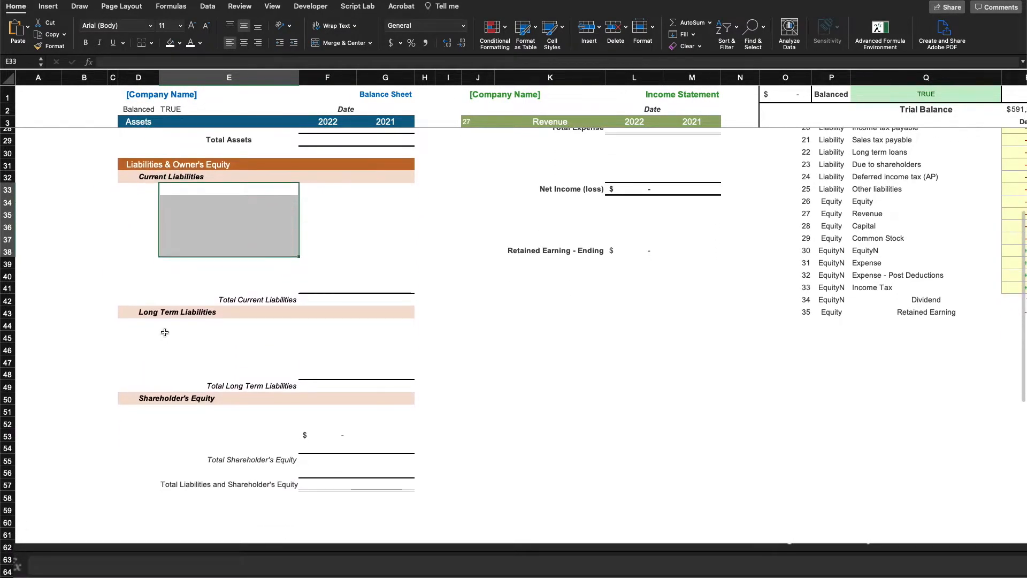
pyautogui.moveTo(164, 338); pyautogui.dragTo(164, 351)
pyautogui.click(173, 408)
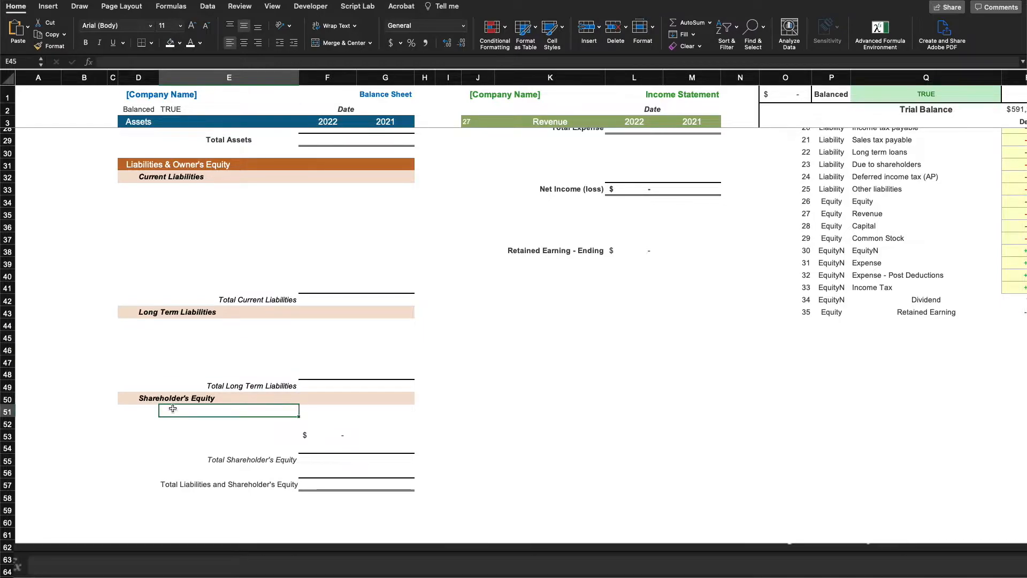
pyautogui.scroll(10, 256, 291)
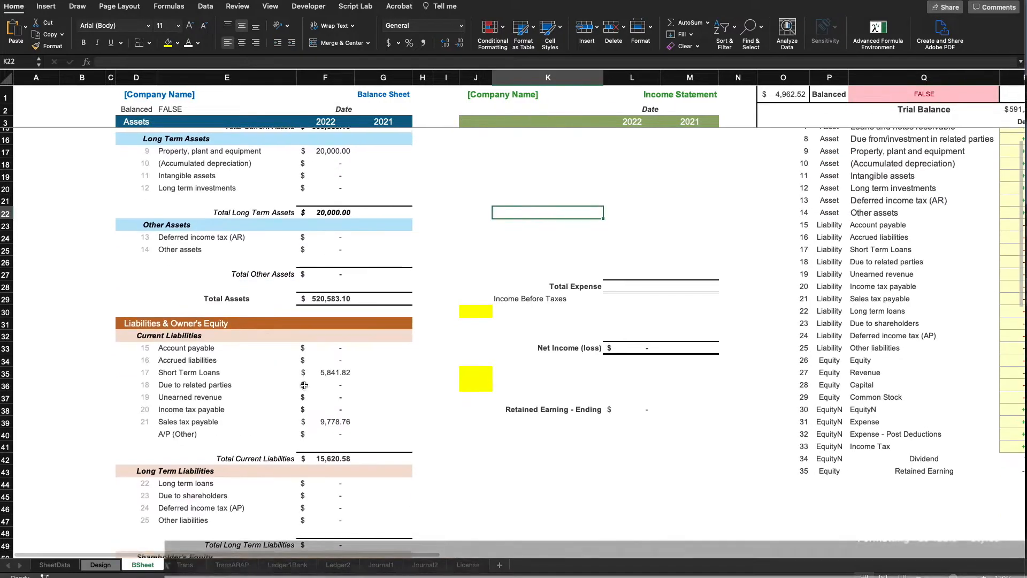
# Inspect the E8:E20 XLOOKUP formulas and both statements' column ranges (B–G, J–M), then go to Design
pyautogui.scroll(-1, 303, 385)
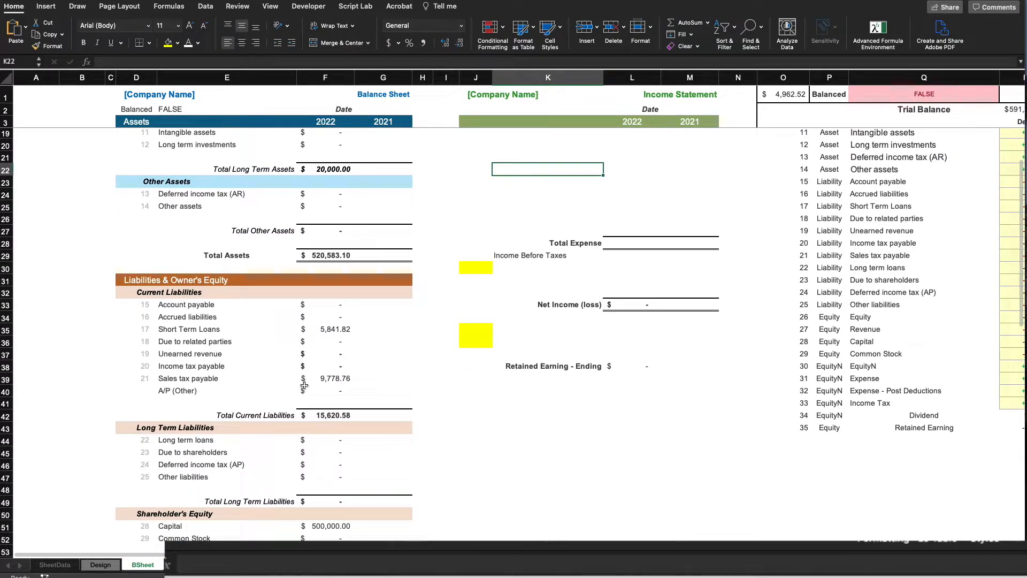
pyautogui.scroll(5, 257, 244)
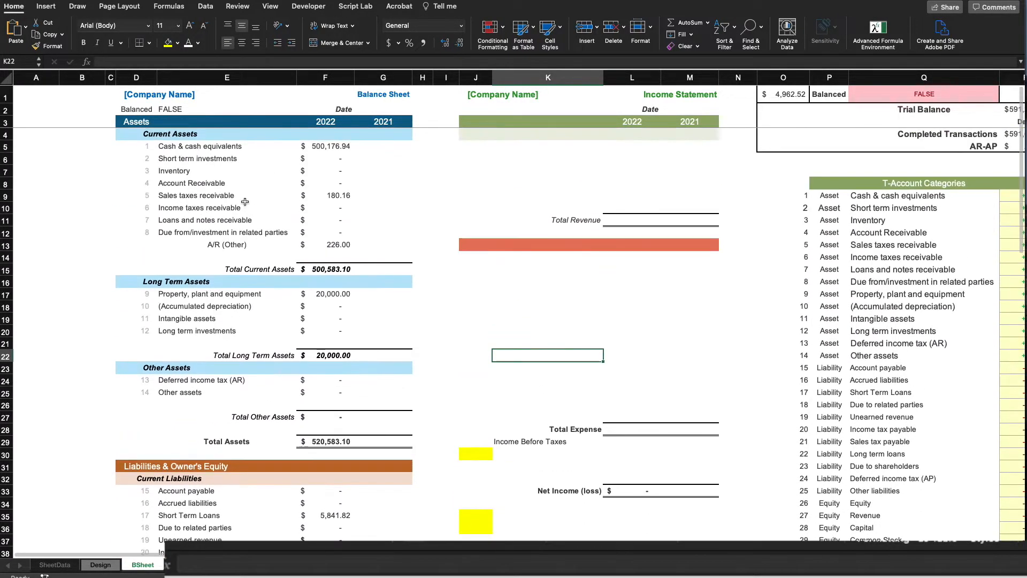
pyautogui.moveTo(225, 331); pyautogui.dragTo(225, 183)
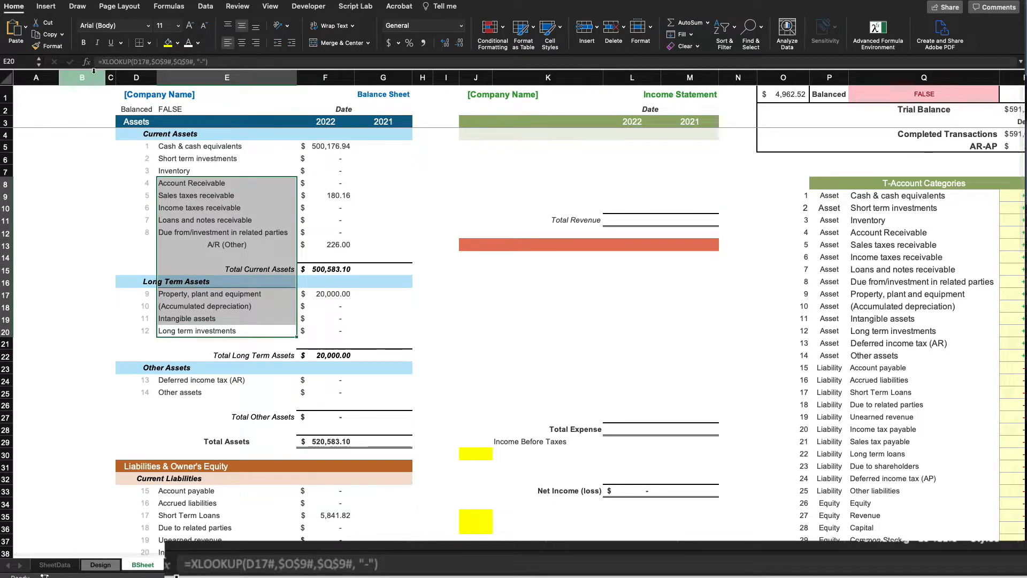
pyautogui.moveTo(82, 78); pyautogui.dragTo(377, 68)
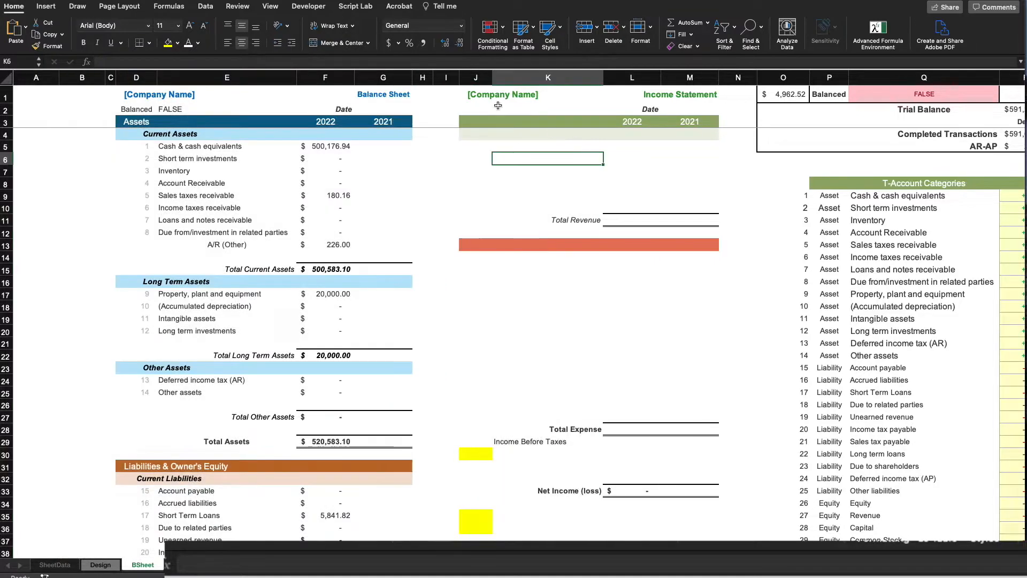
pyautogui.moveTo(475, 77); pyautogui.dragTo(678, 72)
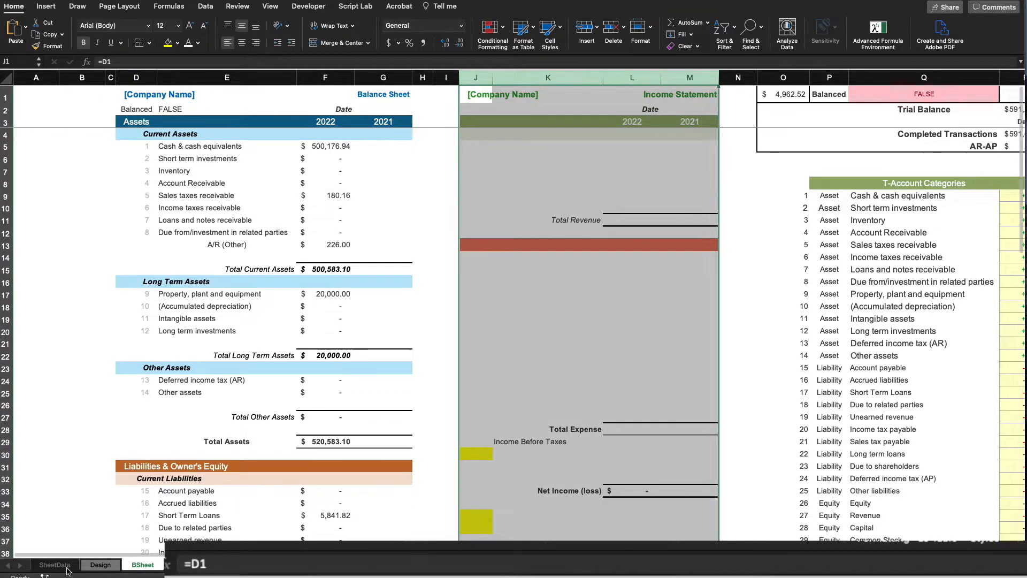
pyautogui.click(100, 565)
# Review the Design sheet's section names list (A45:A51) and its Category and Base columns
pyautogui.click(112, 398)
pyautogui.scroll(3, 80, 321)
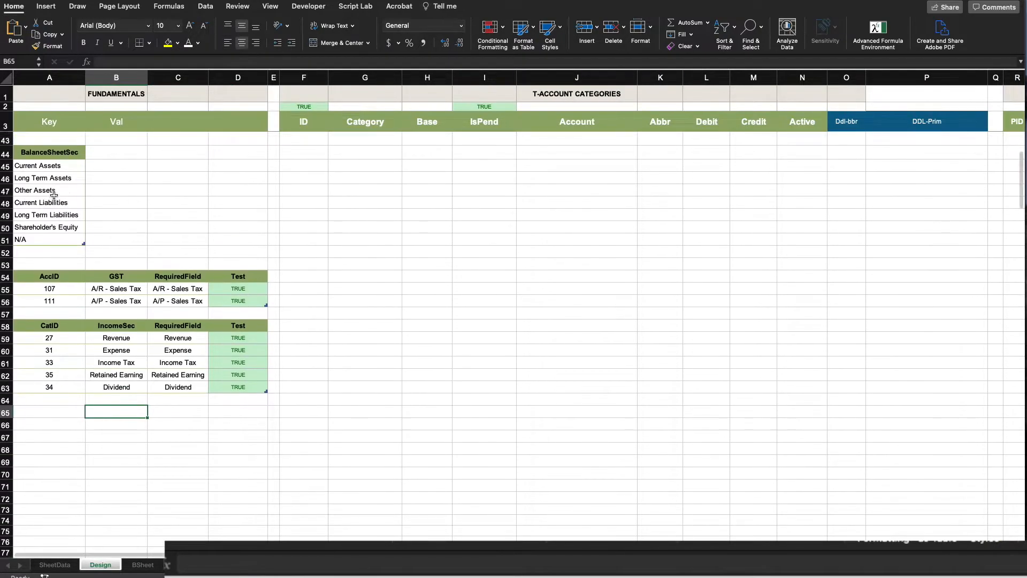
pyautogui.moveTo(45, 186); pyautogui.dragTo(40, 260)
pyautogui.scroll(10, 562, 293)
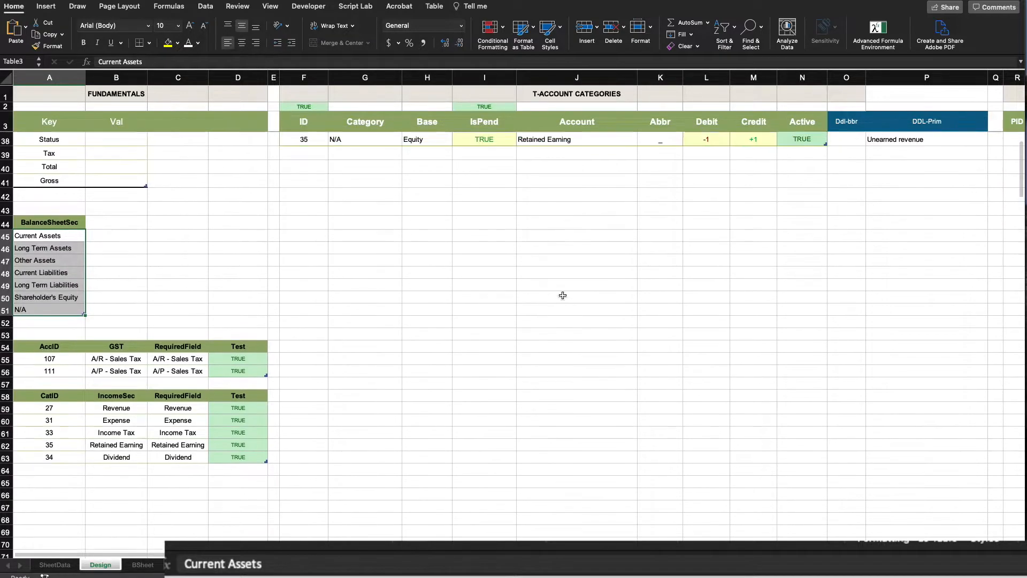
pyautogui.scroll(1, 585, 141)
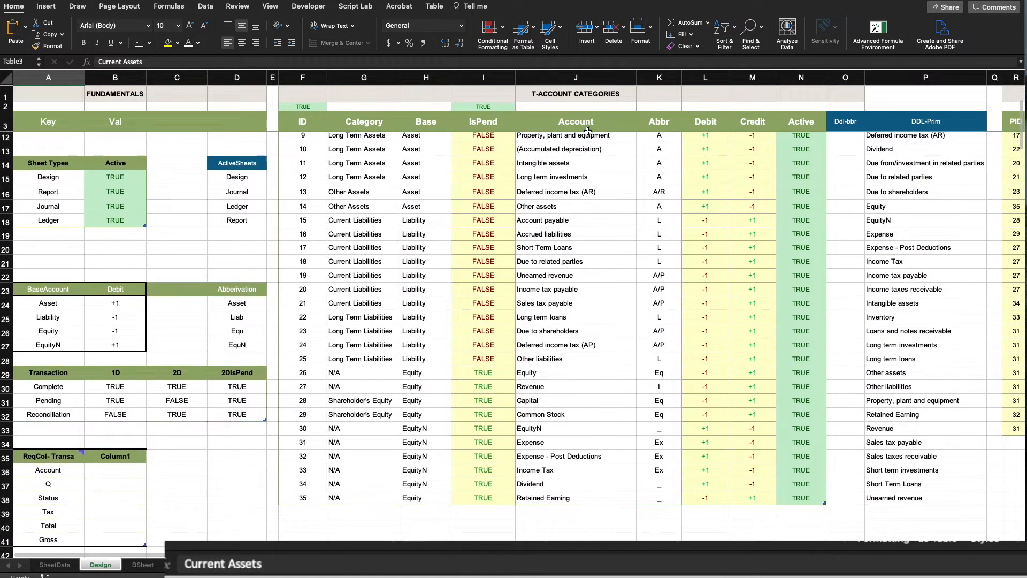
pyautogui.click(364, 70)
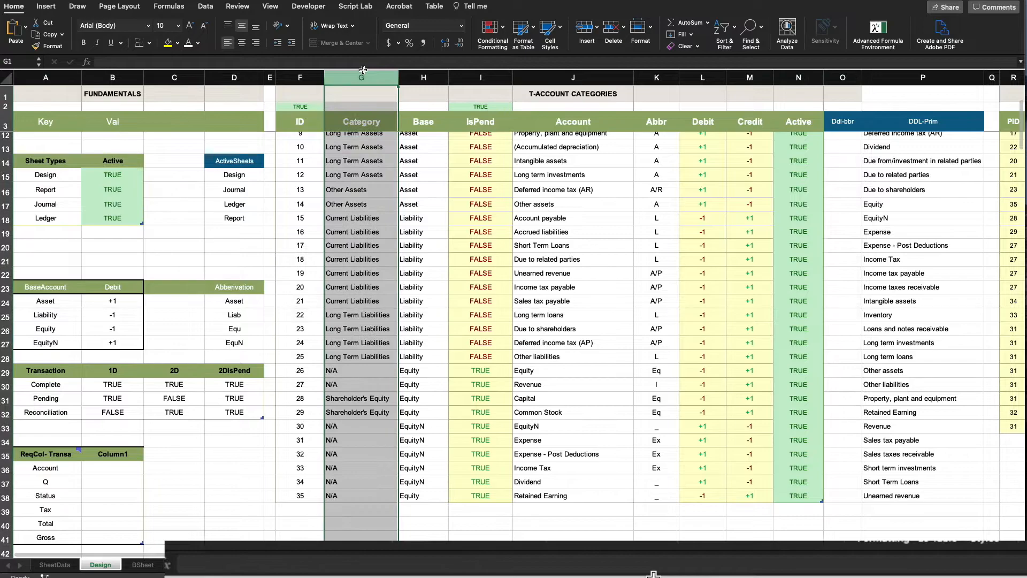
pyautogui.click(442, 209)
# Look over the Account column and the TblIncomeSec table, then return to BSheet
pyautogui.scroll(-5, 342, 230)
pyautogui.scroll(-3, 151, 432)
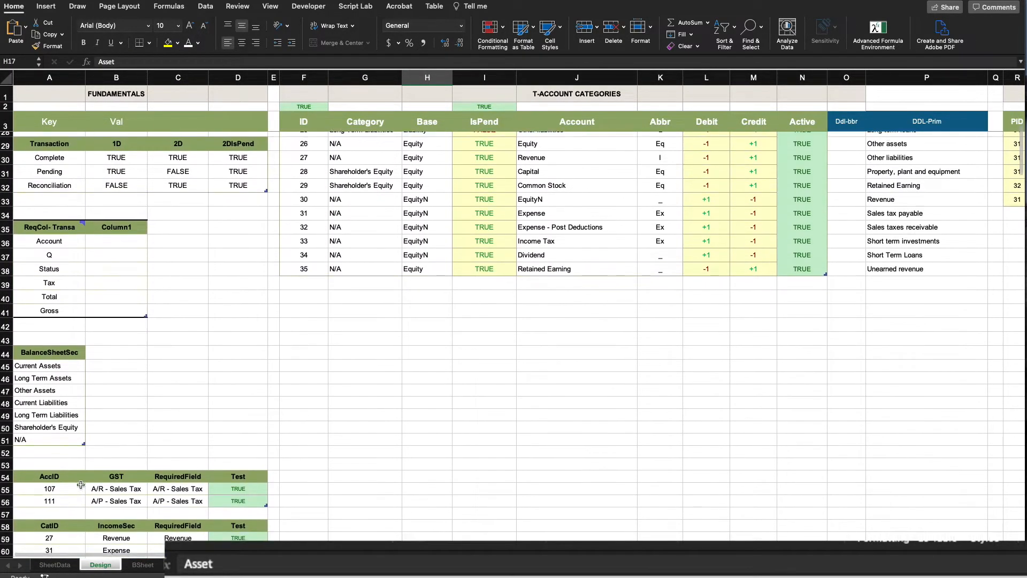
pyautogui.scroll(-1, 133, 493)
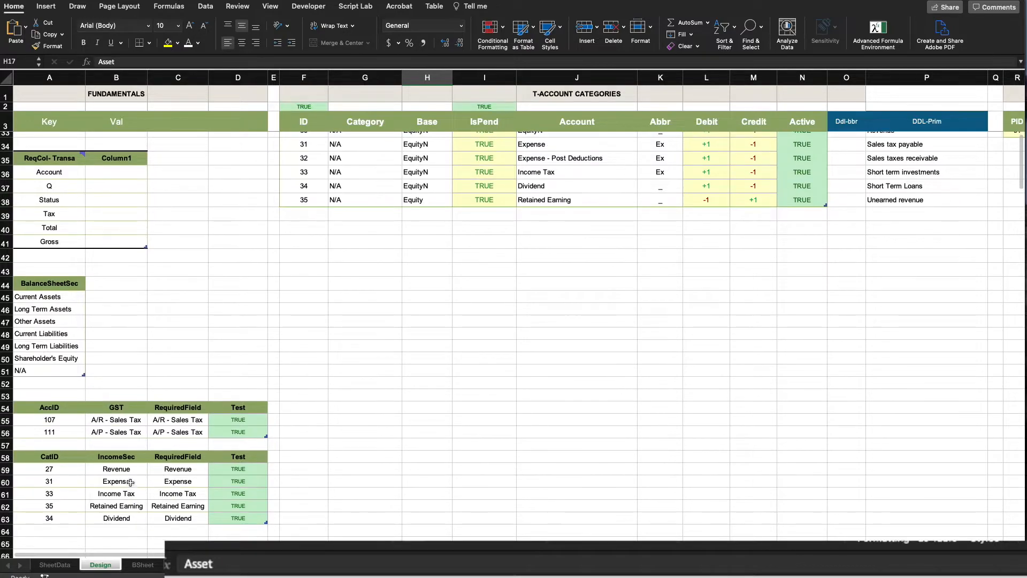
pyautogui.scroll(10, 562, 176)
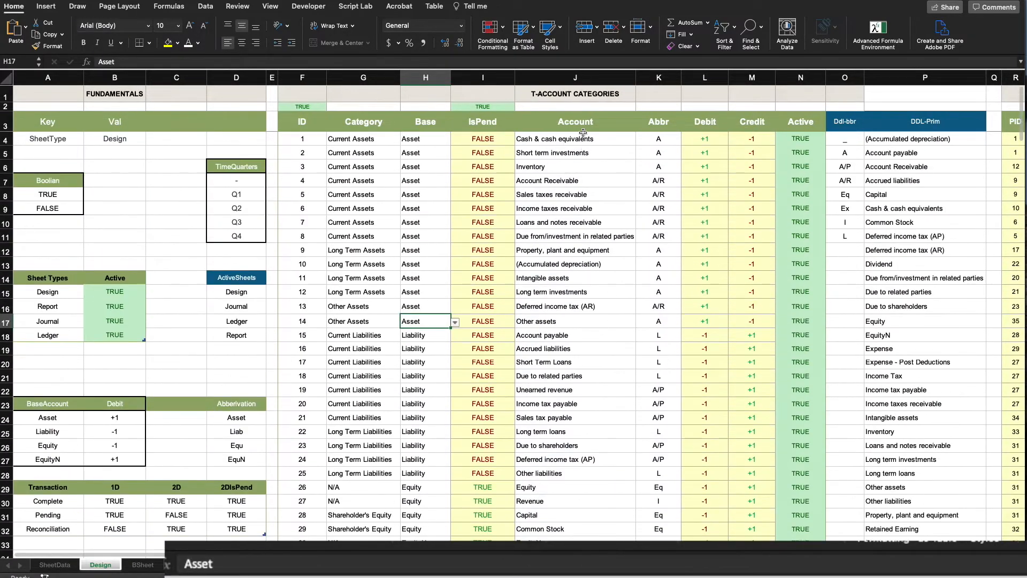
pyautogui.click(577, 80)
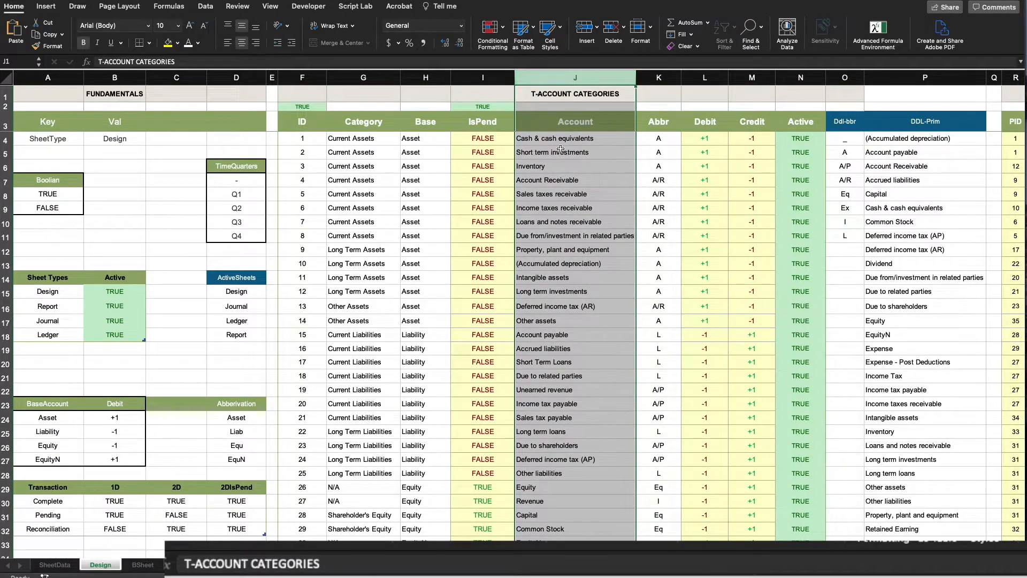
pyautogui.hscroll(8, 560, 151)
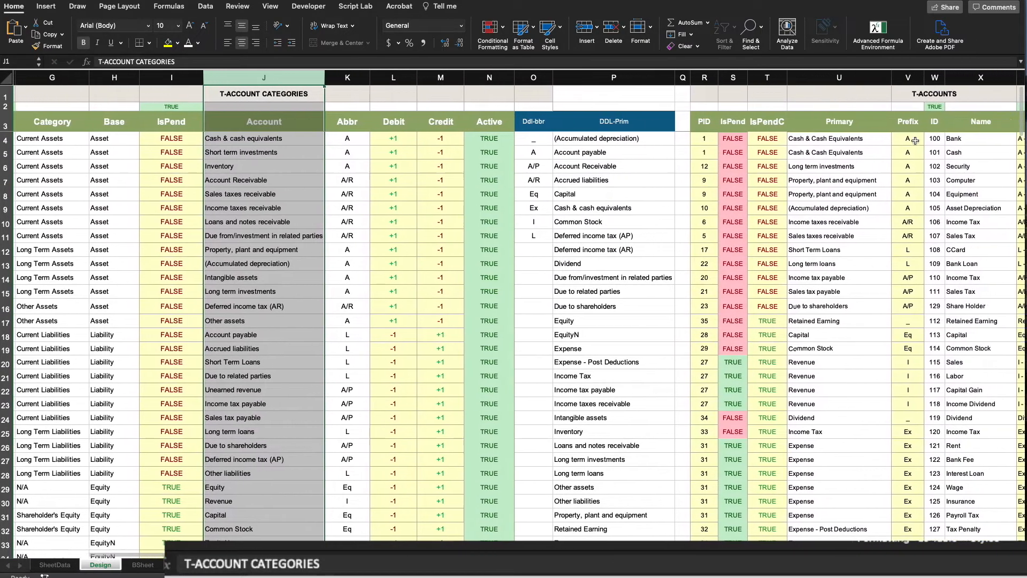
pyautogui.hscroll(-8, 520, 289)
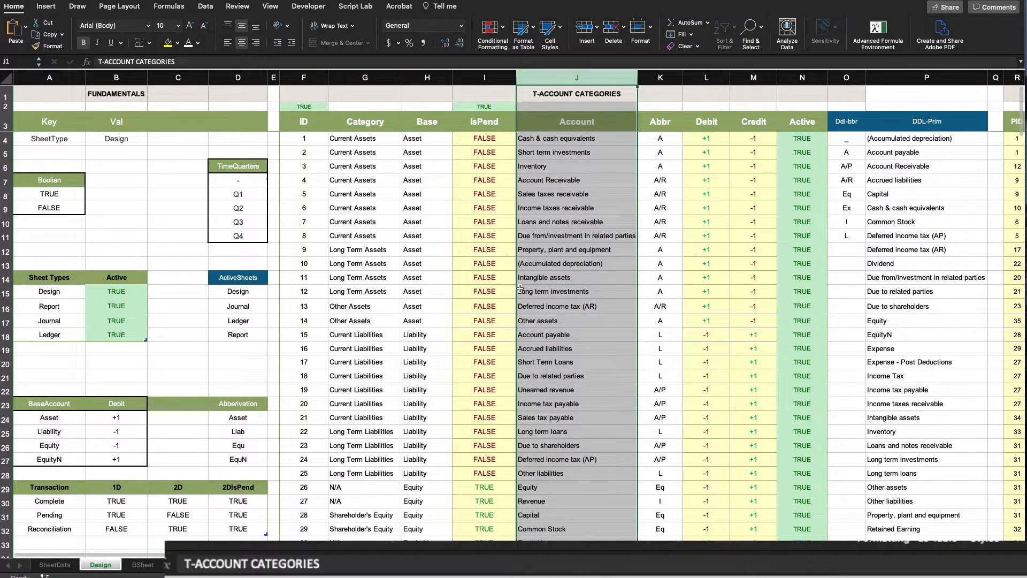
pyautogui.click(180, 361)
pyautogui.scroll(-2, 435, 311)
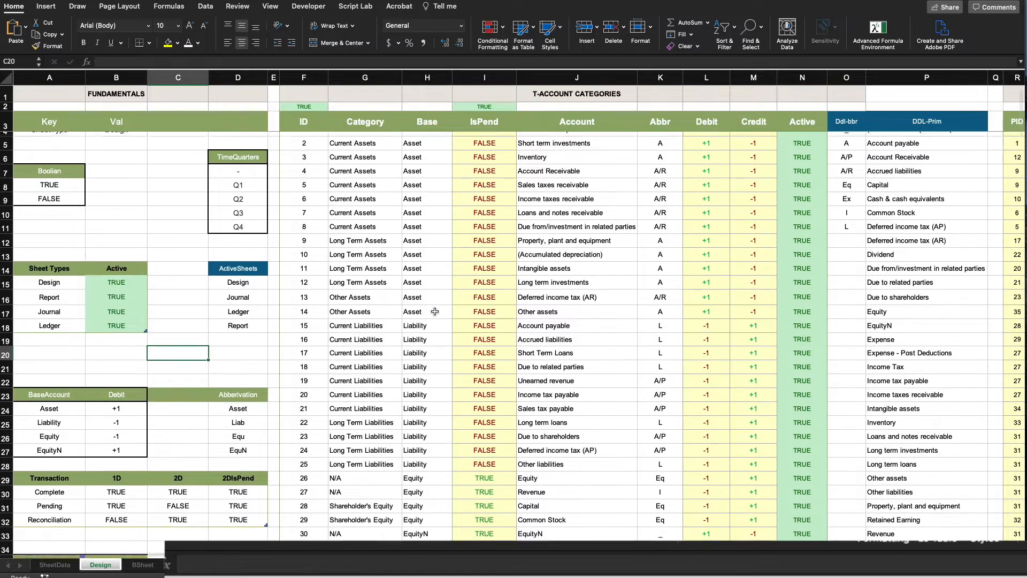
pyautogui.scroll(-10, 435, 312)
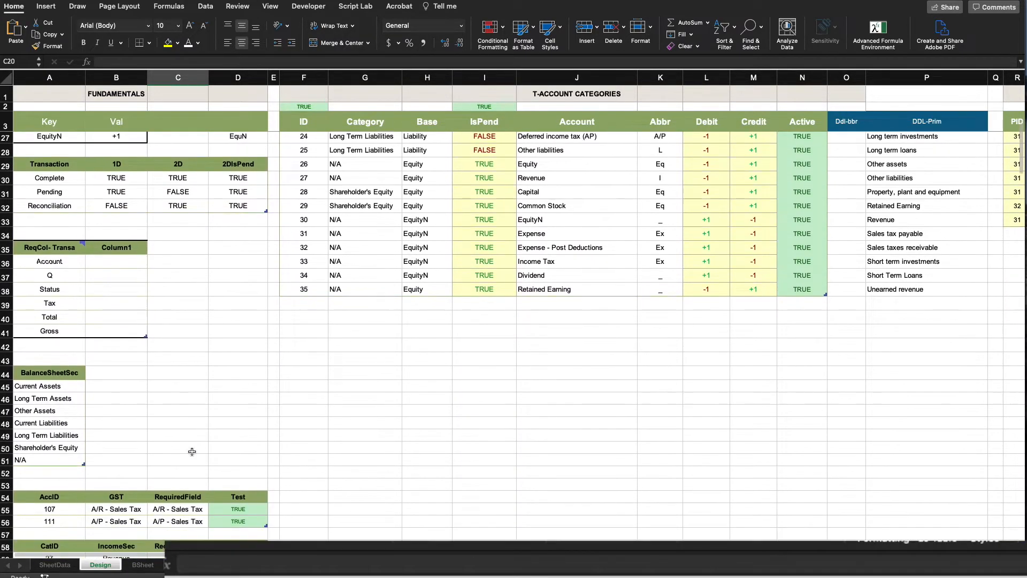
pyautogui.click(143, 565)
# Link J3 to the first income category ID with =Design!A59, giving 27
pyautogui.click(480, 122)
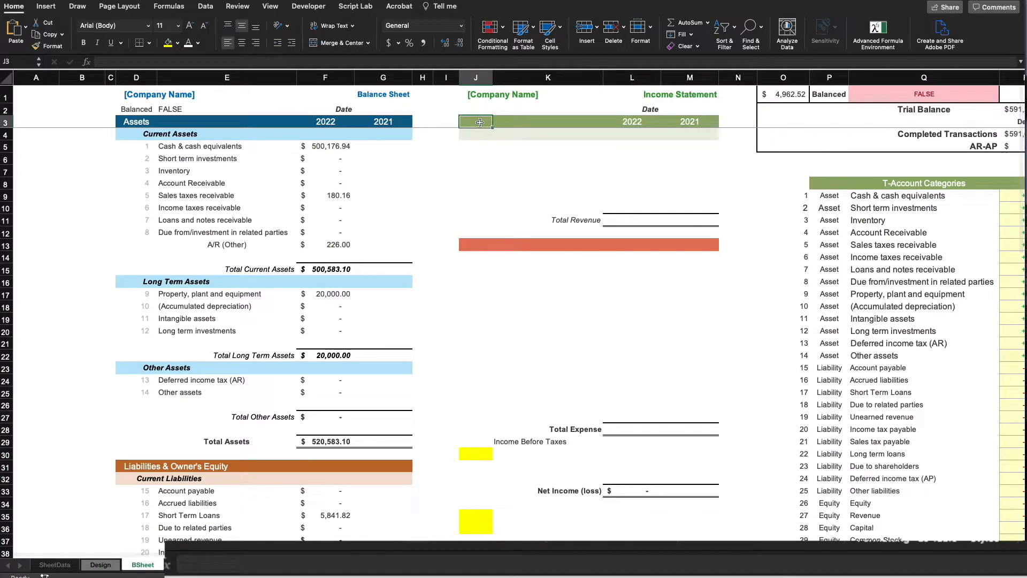
pyautogui.write('=')
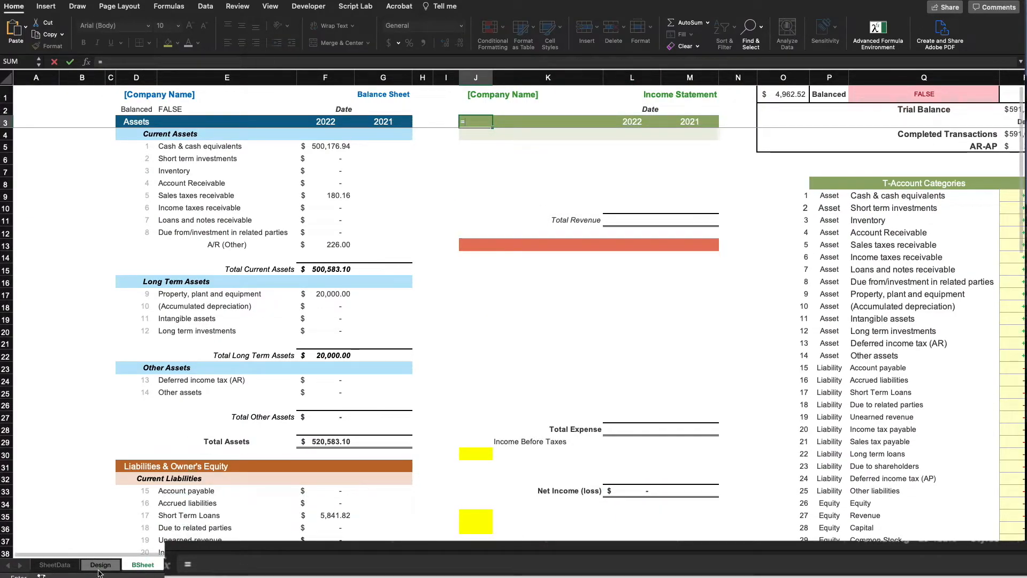
pyautogui.click(100, 566)
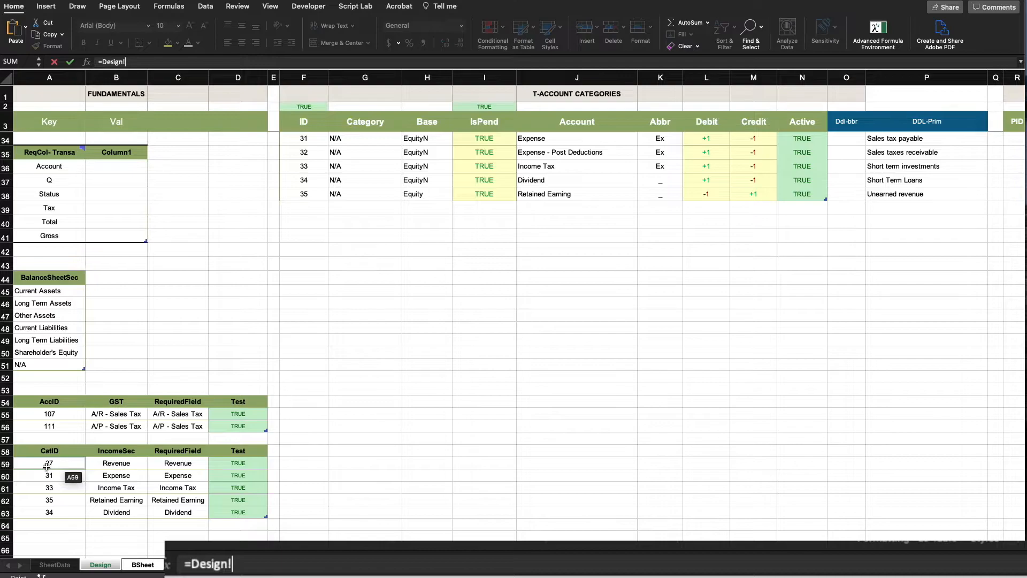
pyautogui.click(47, 465)
pyautogui.press('Return')
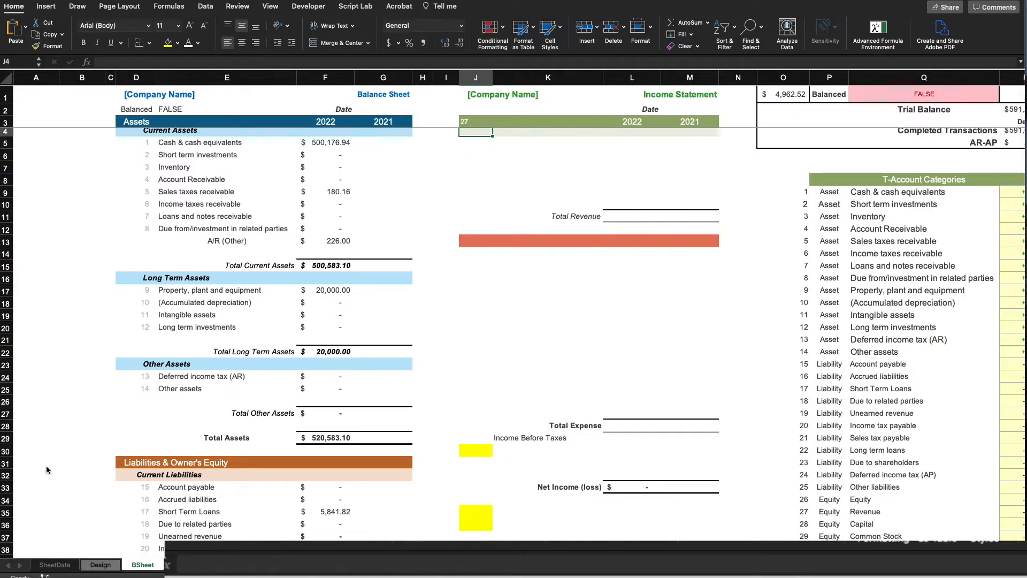
# In K3 enter =XLOOKUP(J3,TblIncomeSec[CatID],TblIncomeSec[IncomeSec]) so the header reads Revenue
pyautogui.click(527, 123)
pyautogui.write('=XLOOKUP(')
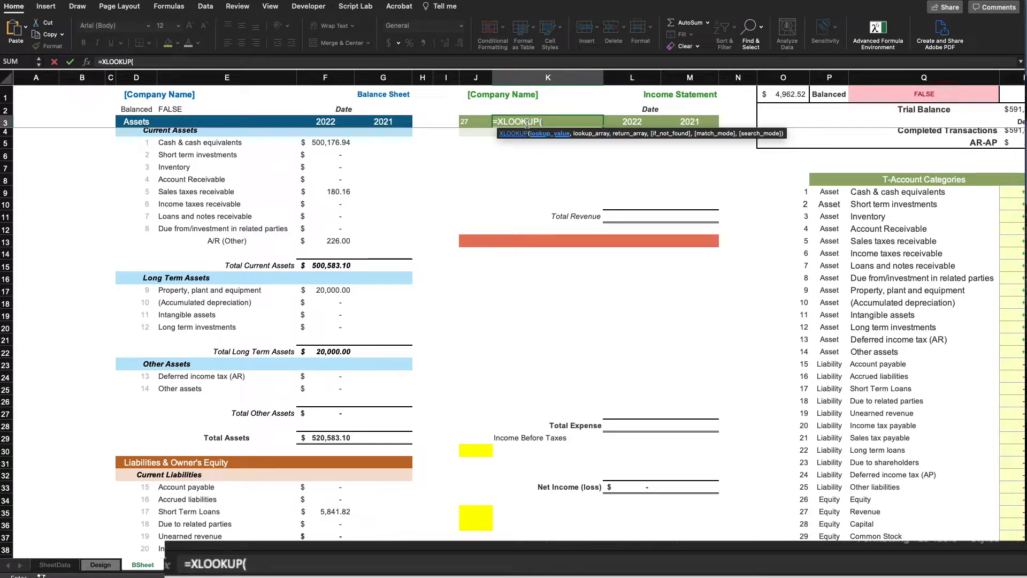
pyautogui.click(469, 119)
pyautogui.write(',')
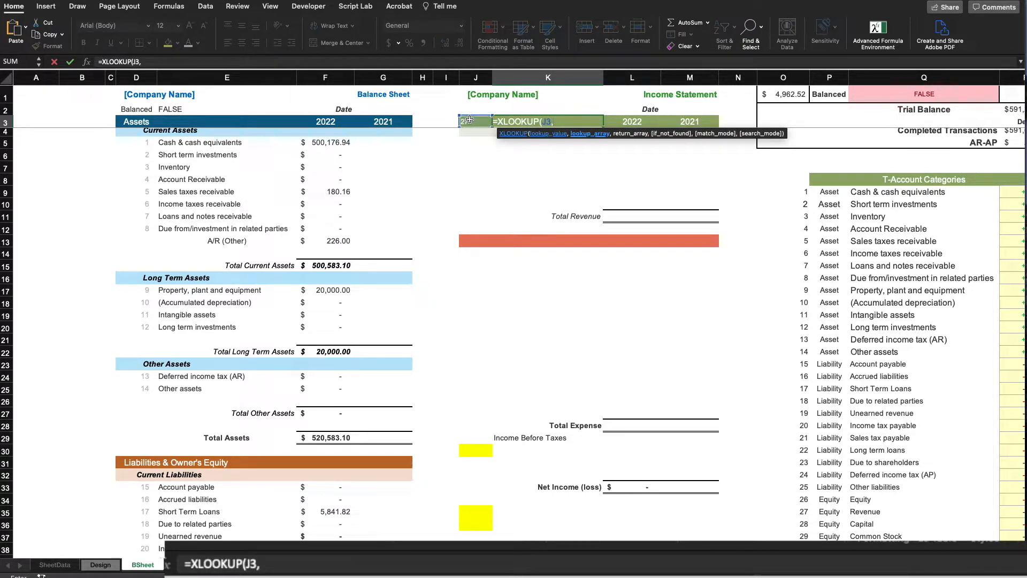
pyautogui.click(101, 565)
pyautogui.moveTo(52, 464); pyautogui.dragTo(49, 510)
pyautogui.write(',')
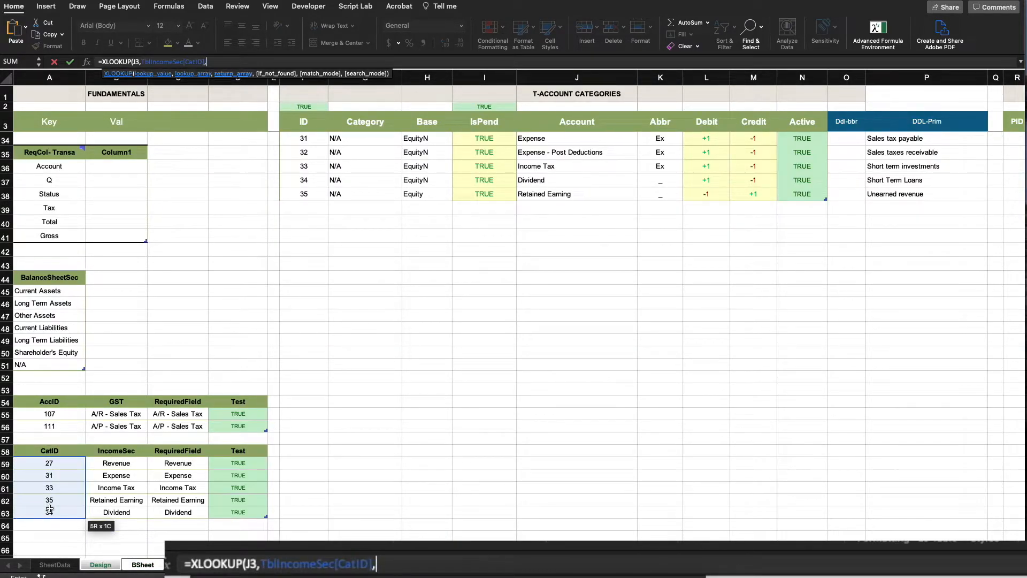
pyautogui.moveTo(125, 462); pyautogui.dragTo(115, 509)
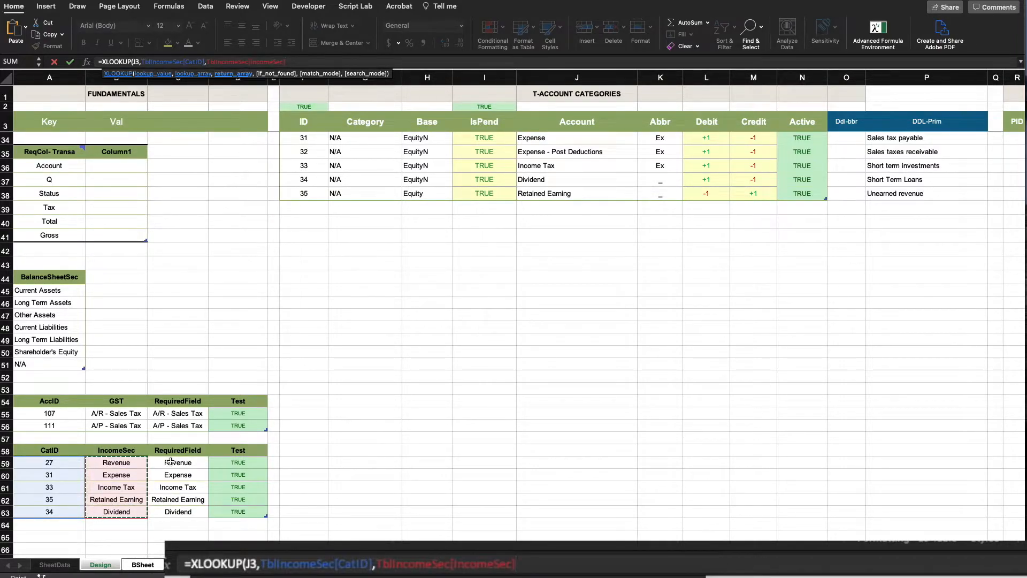
pyautogui.write(')')
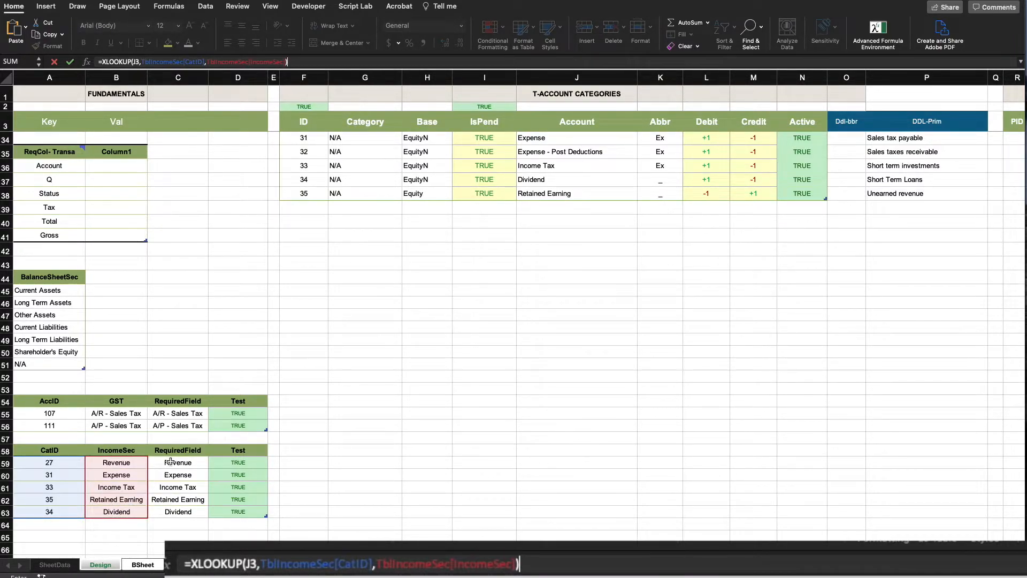
pyautogui.press('Return')
pyautogui.click(479, 287)
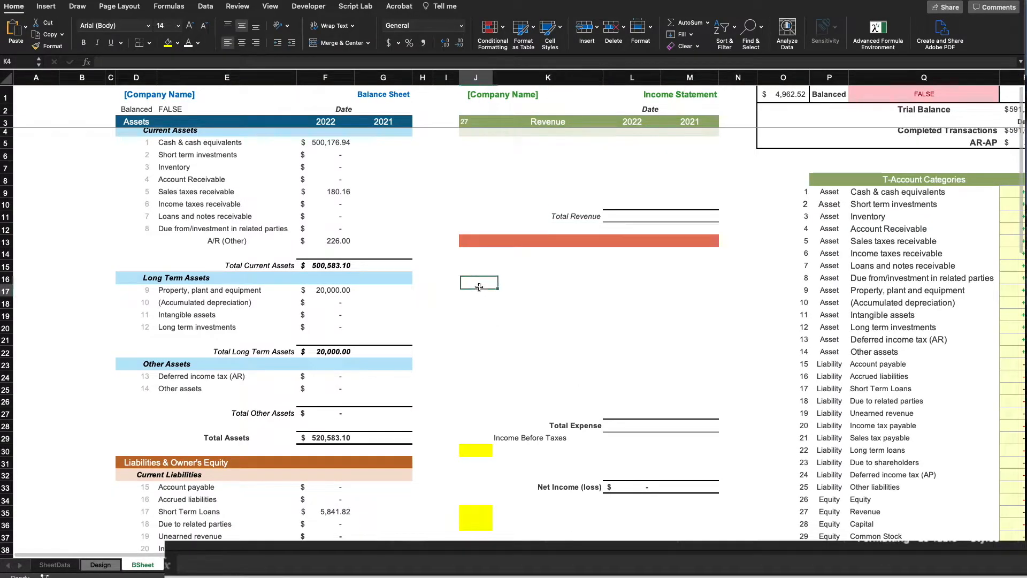
# Highlight the linked header rows beside Income Before Taxes, Retained Earning and Dividend
pyautogui.moveTo(472, 241); pyautogui.dragTo(583, 241)
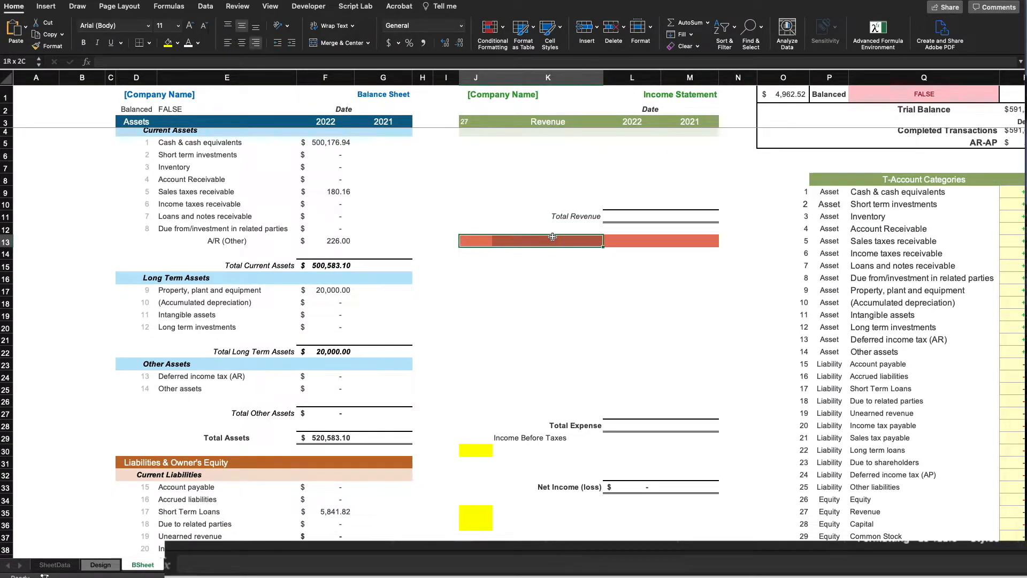
pyautogui.scroll(-1, 474, 443)
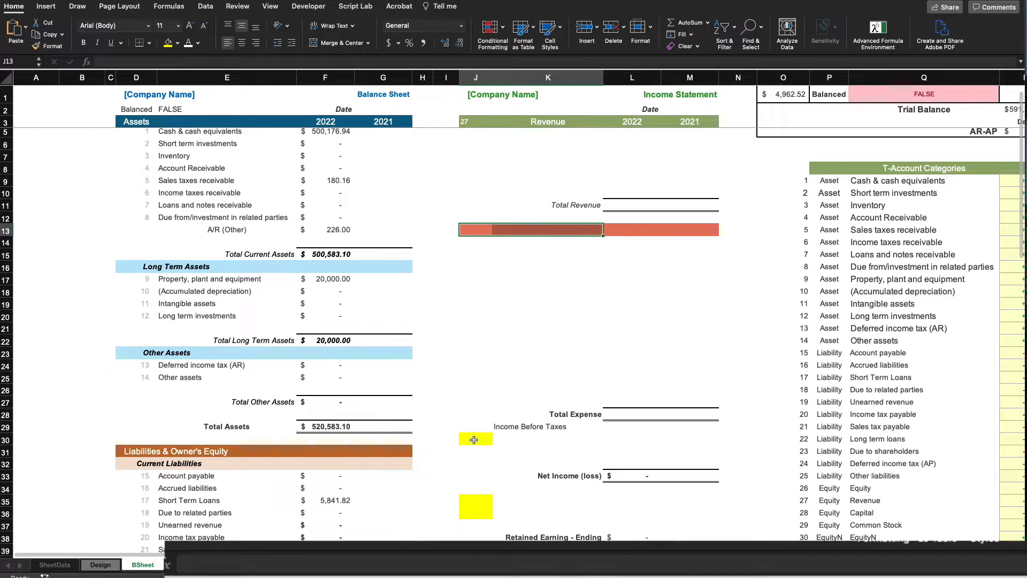
pyautogui.moveTo(474, 440); pyautogui.dragTo(499, 439)
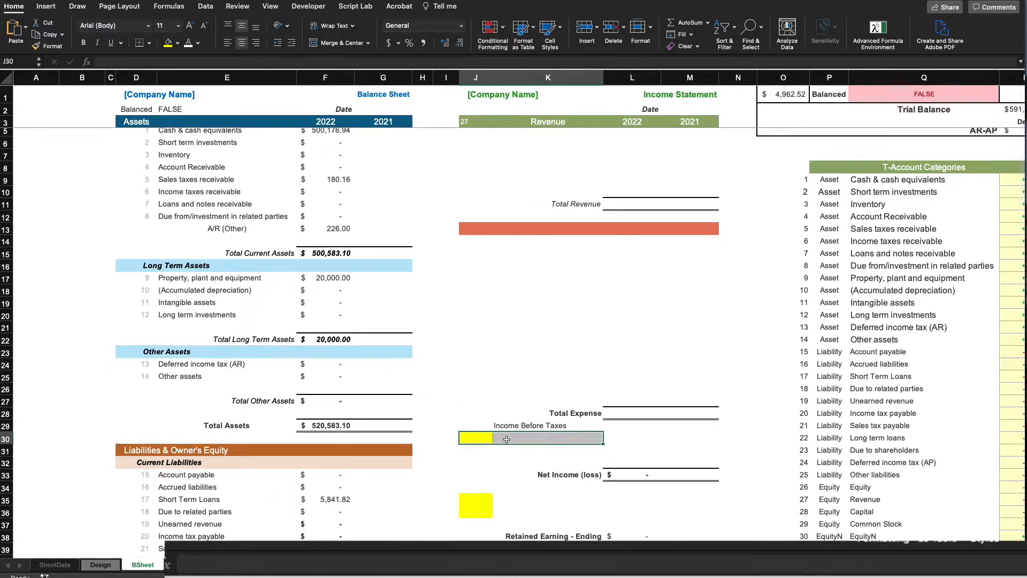
pyautogui.scroll(-2, 466, 474)
pyautogui.moveTo(465, 468); pyautogui.dragTo(509, 468)
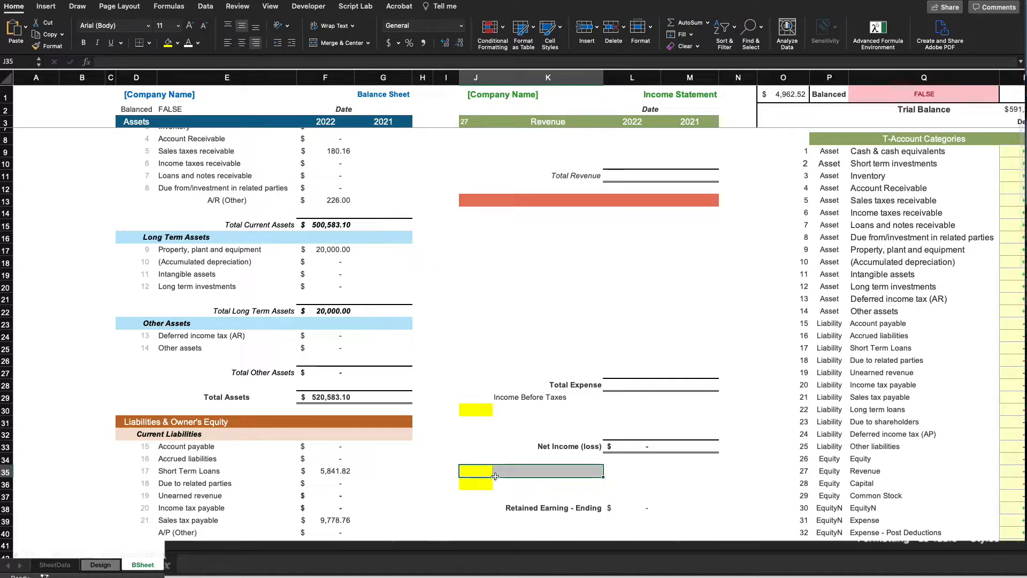
pyautogui.moveTo(471, 483); pyautogui.dragTo(544, 482)
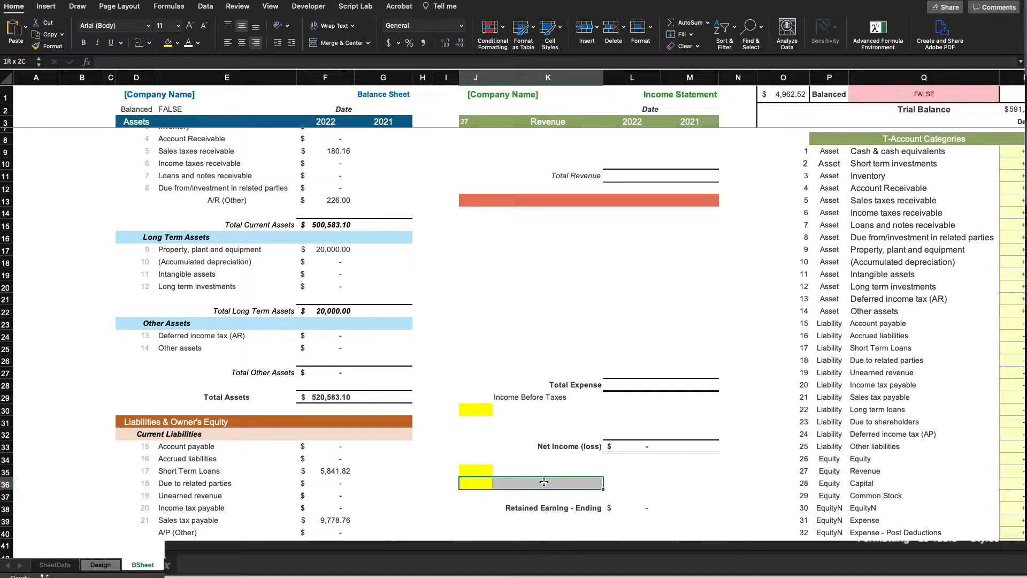
# Inspect the Revenue, Income Tax and Retained Earning header formulas, then select J4:K6 under Revenue
pyautogui.click(470, 122)
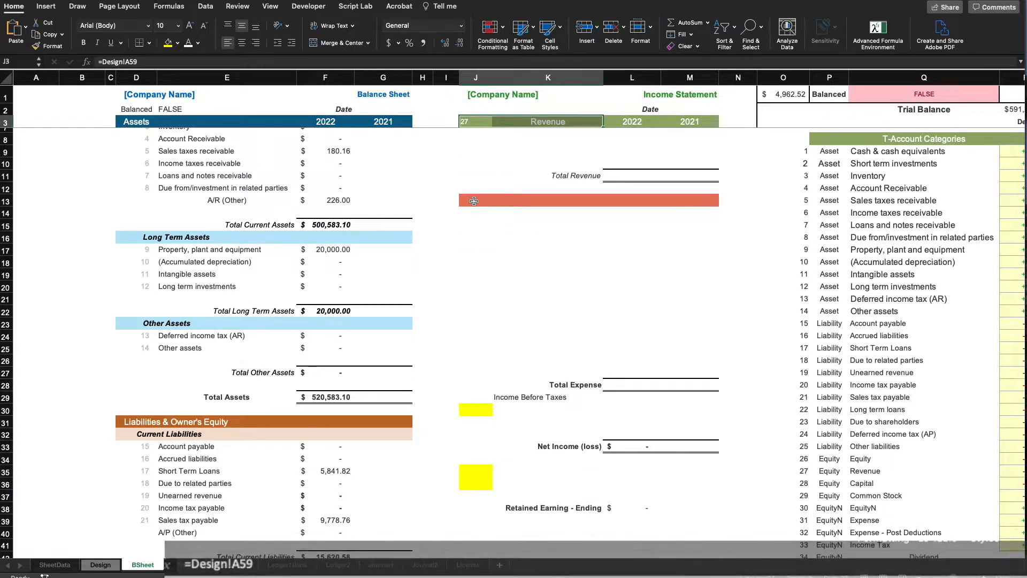
pyautogui.scroll(2, 474, 241)
pyautogui.click(477, 454)
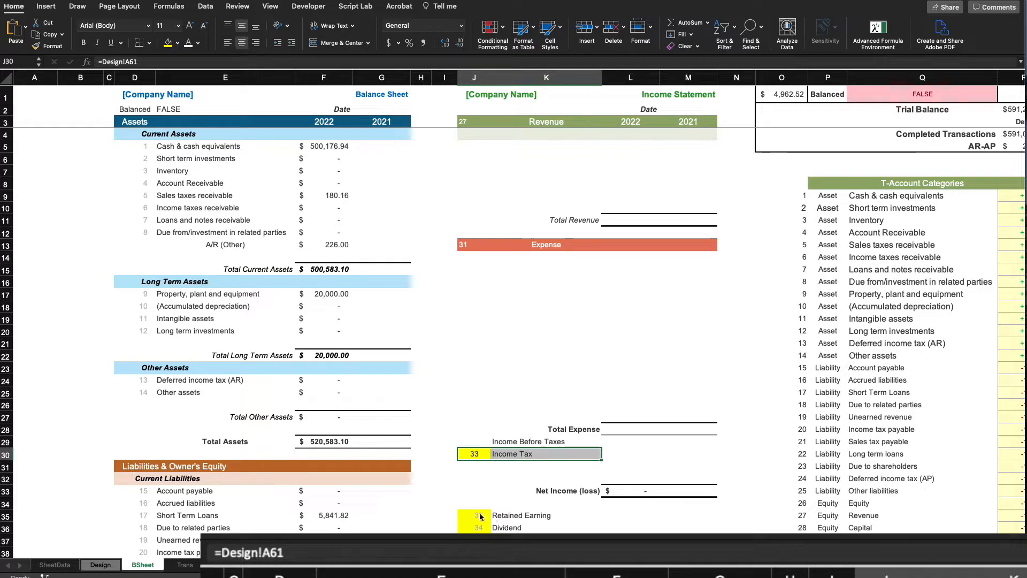
pyautogui.click(513, 513)
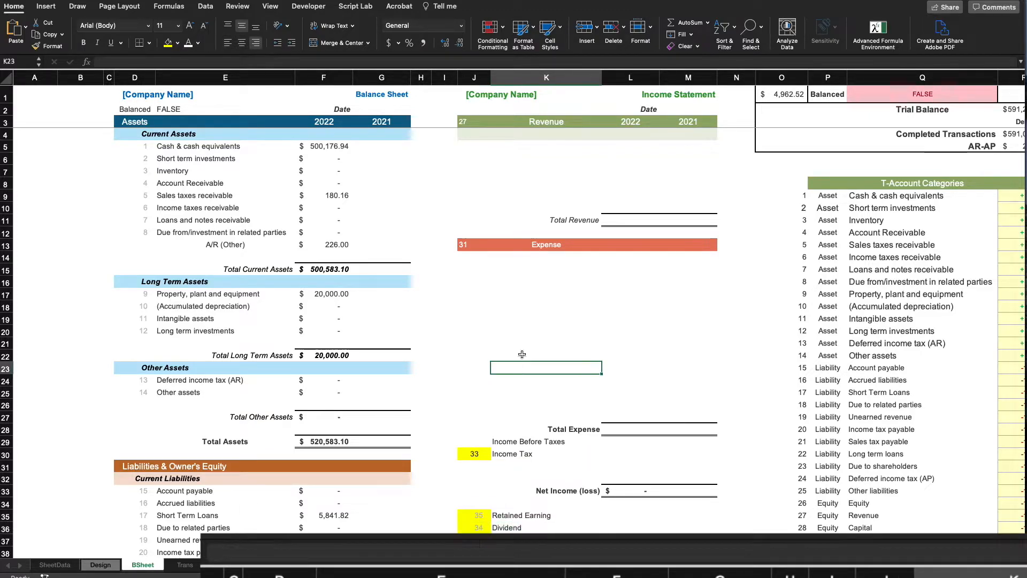
pyautogui.moveTo(471, 133); pyautogui.dragTo(639, 171)
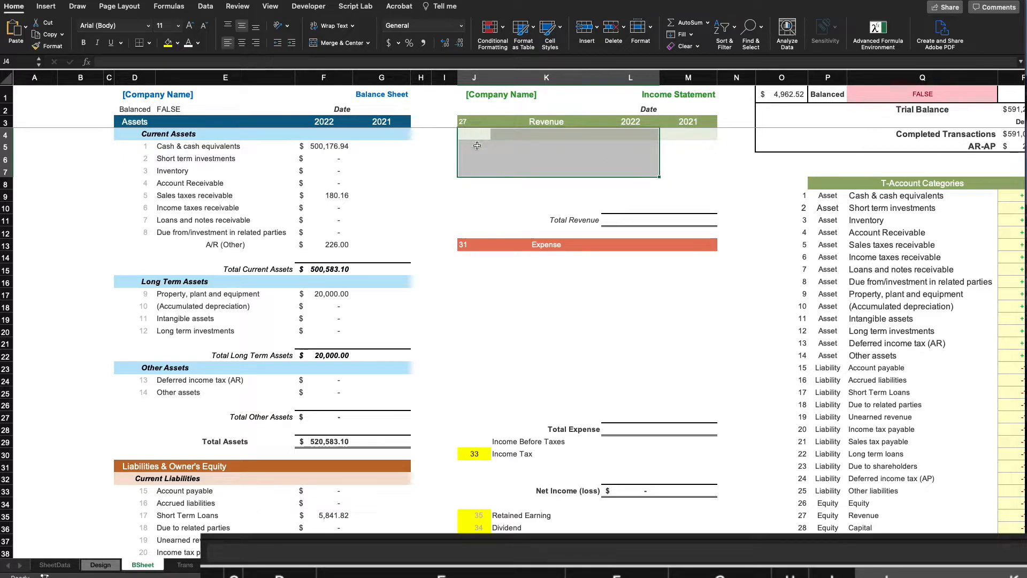
# In J5 enter =FILTER(Table1[ID],Table1[PID]=BSheet!J3) to list revenue account IDs 115–118
pyautogui.press('Down')
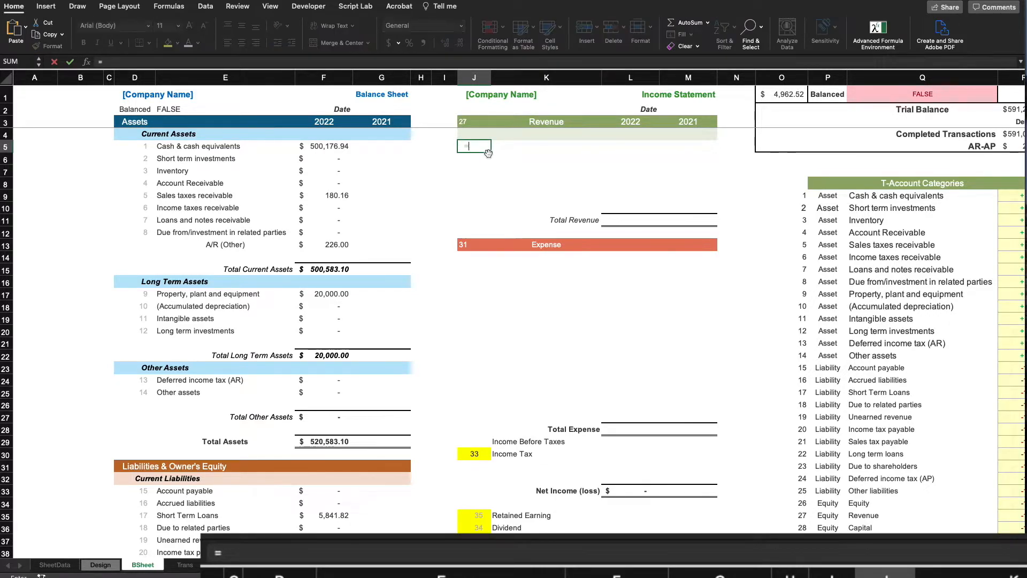
pyautogui.write('FILTER(')
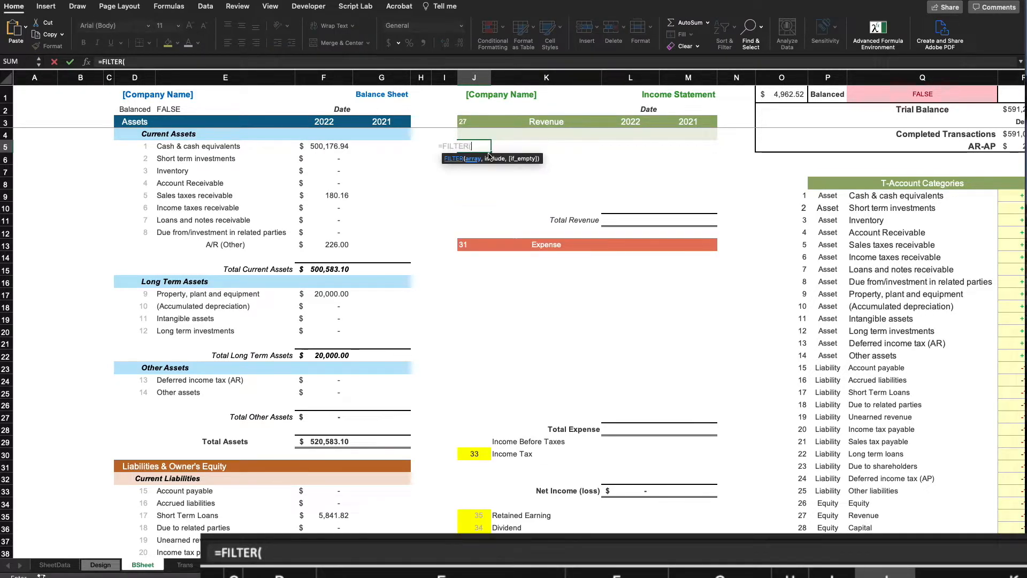
pyautogui.click(100, 564)
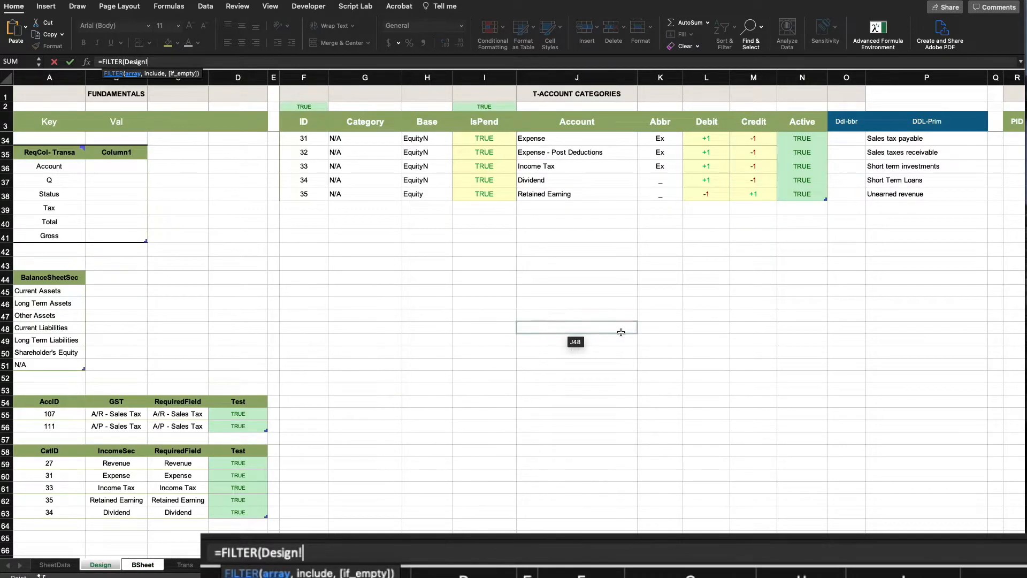
pyautogui.hscroll(10, 620, 330)
pyautogui.scroll(7, 615, 329)
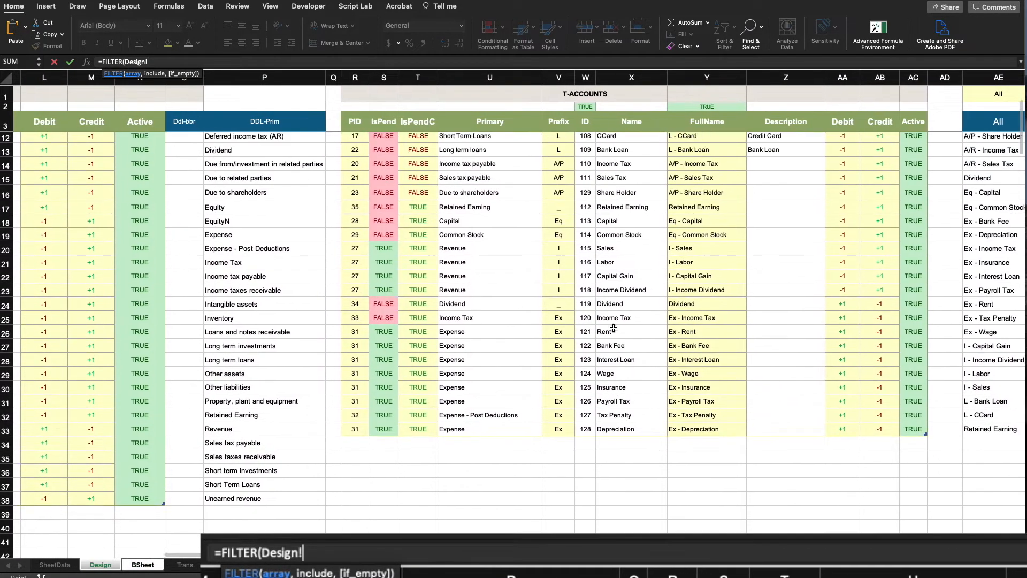
pyautogui.scroll(5, 613, 328)
pyautogui.moveTo(578, 145); pyautogui.dragTo(582, 474)
pyautogui.write(',')
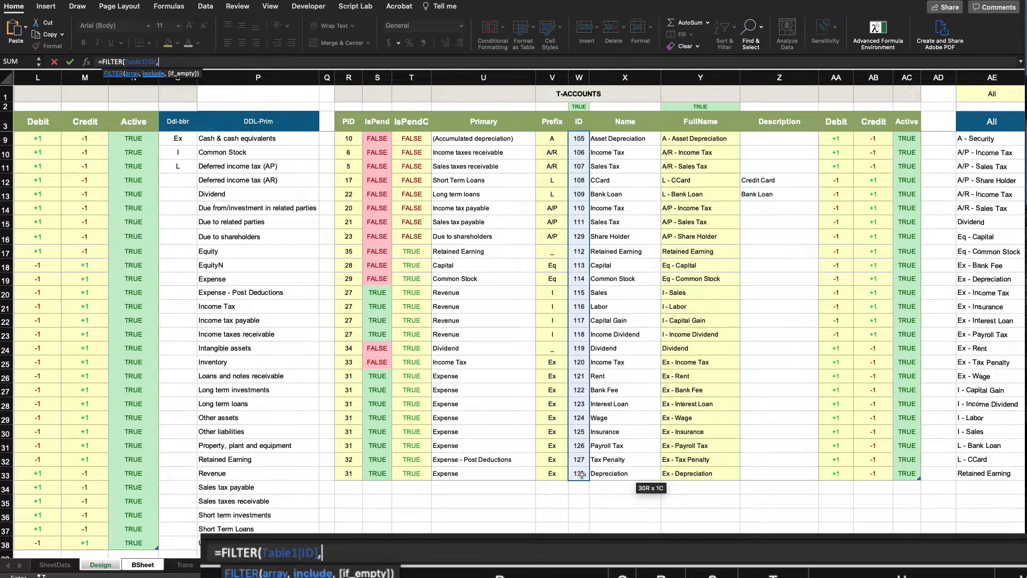
pyautogui.scroll(3, 382, 175)
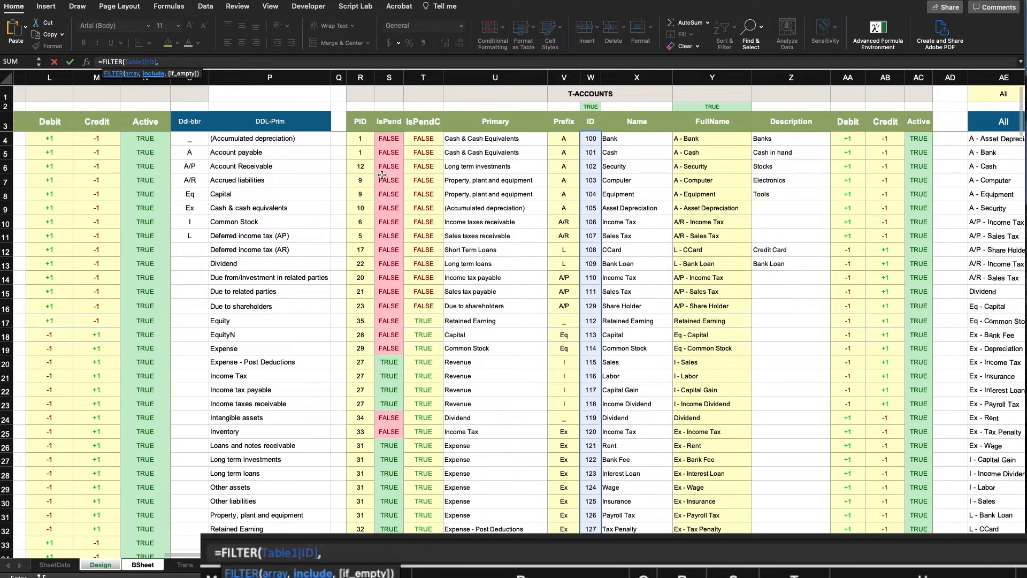
pyautogui.moveTo(363, 138); pyautogui.dragTo(359, 465)
pyautogui.write('=')
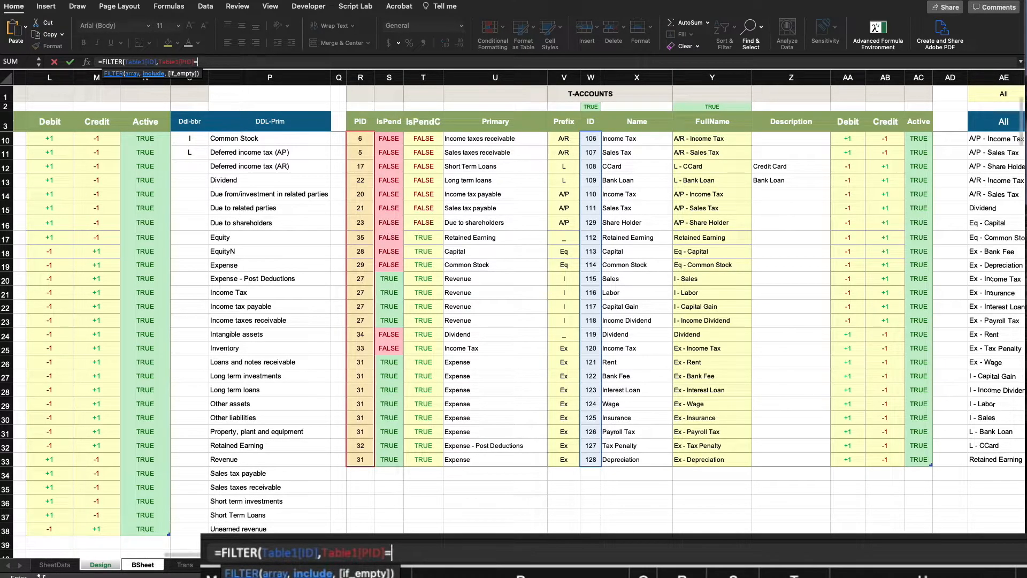
pyautogui.click(143, 565)
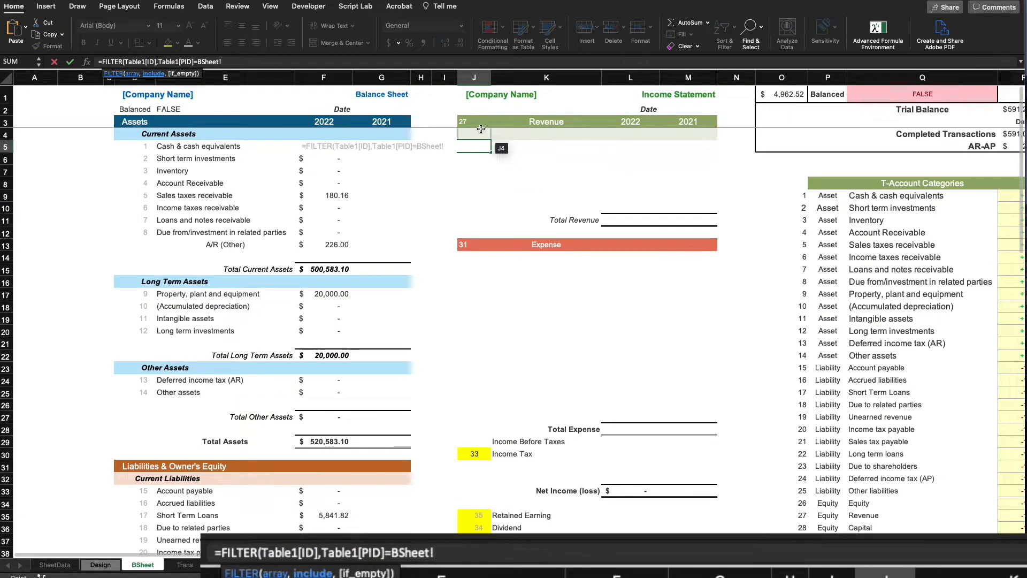
pyautogui.click(474, 123)
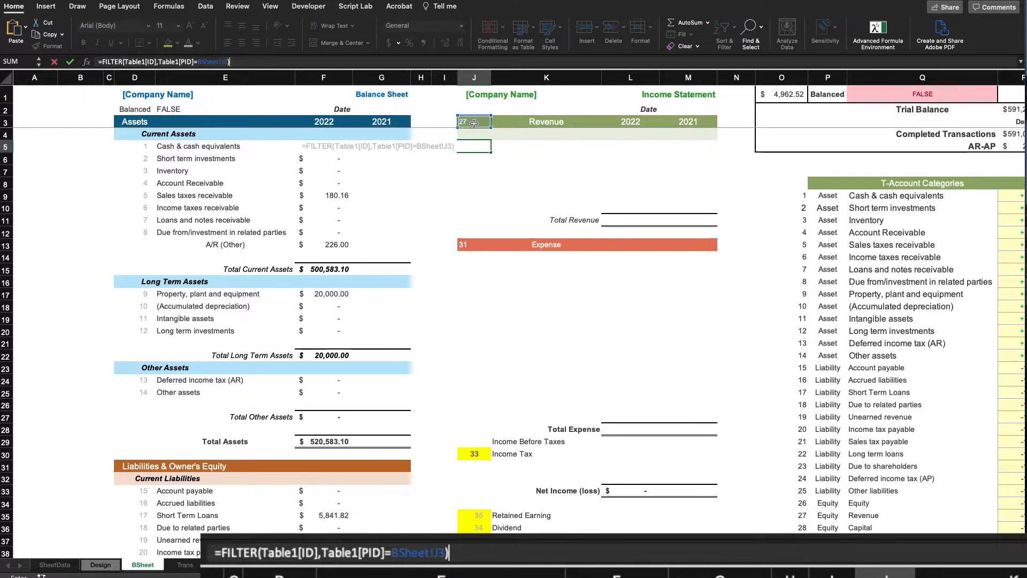
pyautogui.press('Return')
pyautogui.click(532, 182)
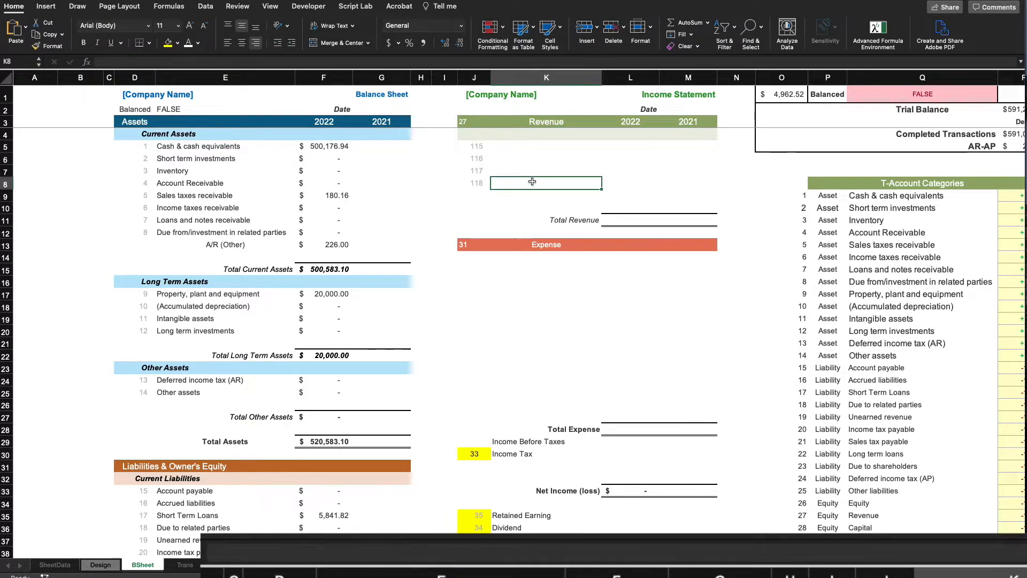
# Copy the J5 FILTER formula to J14 and point it at J13 to list Expense IDs
pyautogui.click(468, 147)
pyautogui.rightClick(469, 147)
pyautogui.click(480, 165)
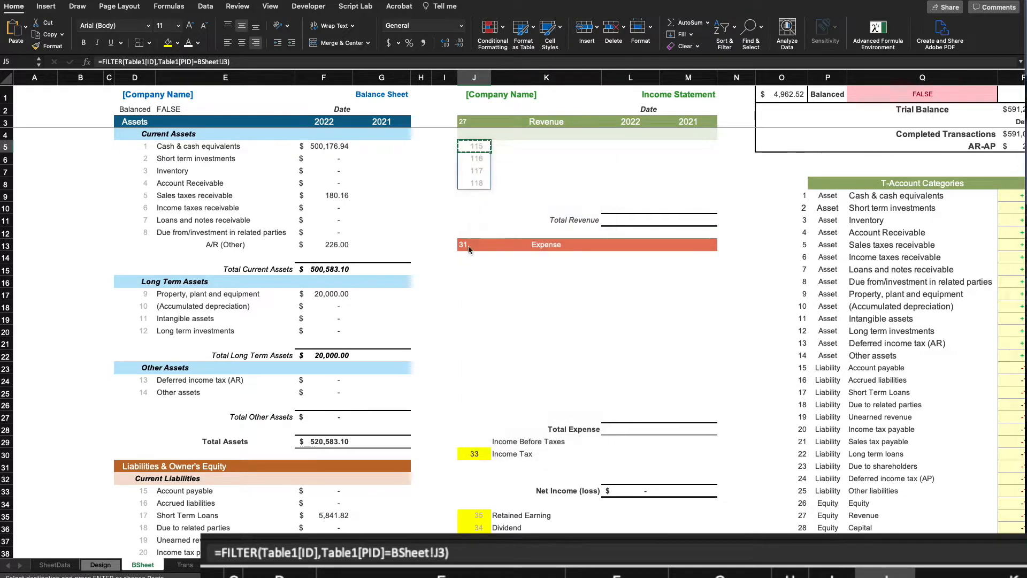
pyautogui.click(472, 258)
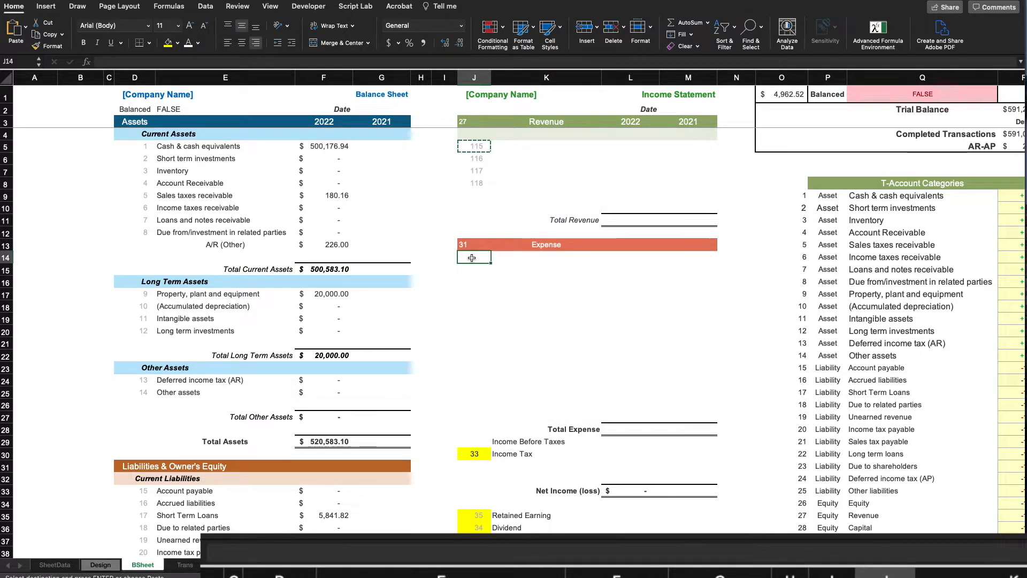
pyautogui.press('super+v')
pyautogui.click(564, 321)
pyautogui.doubleClick(479, 257)
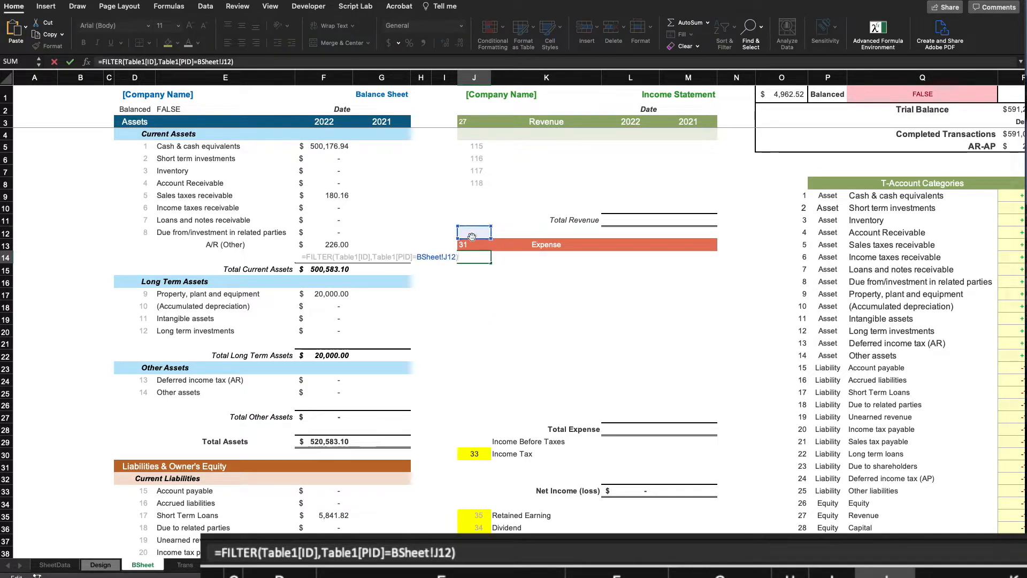
pyautogui.moveTo(472, 241); pyautogui.dragTo(474, 253)
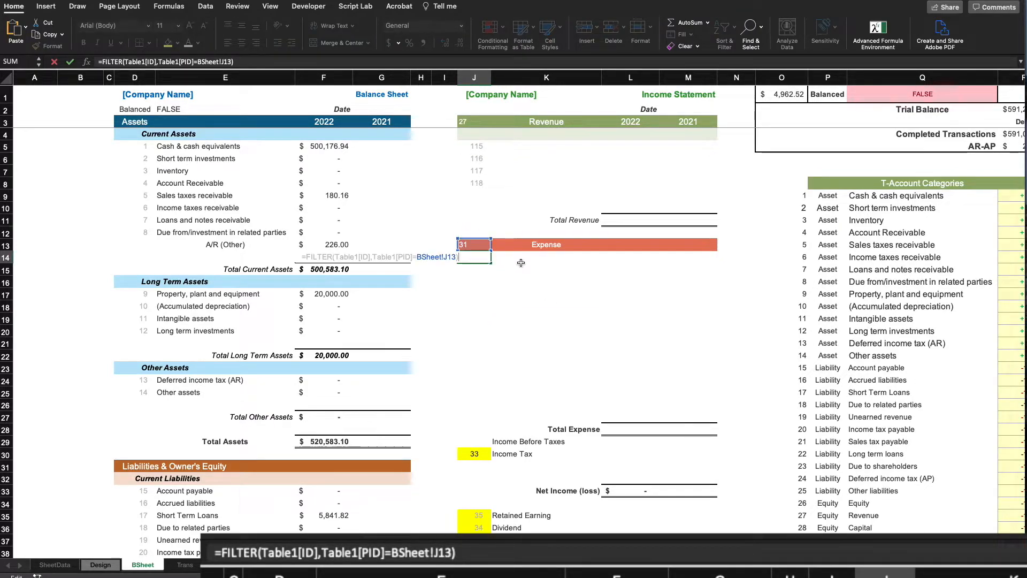
pyautogui.press('Return')
pyautogui.click(546, 294)
pyautogui.click(572, 309)
pyautogui.click(531, 146)
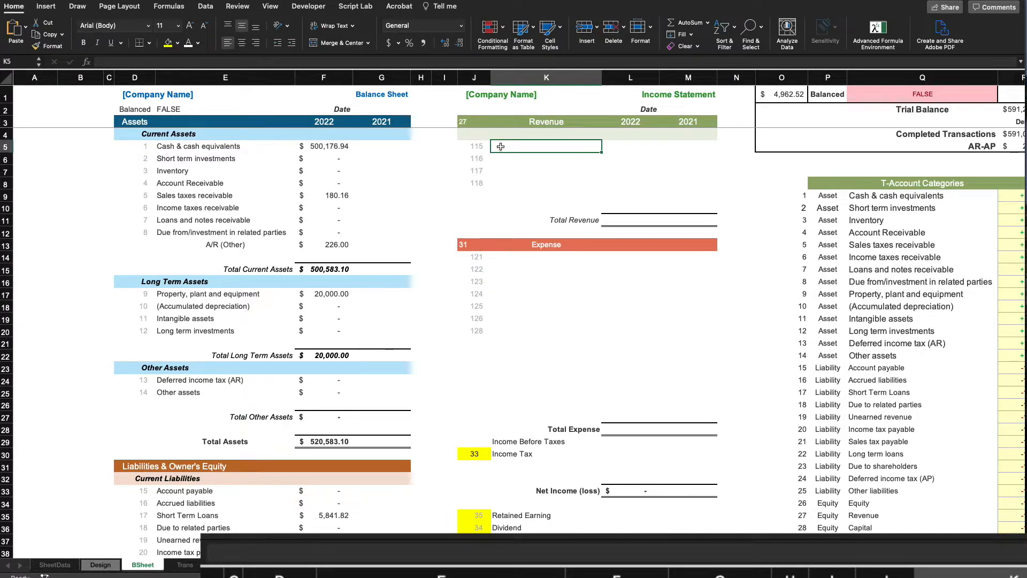
pyautogui.click(481, 146)
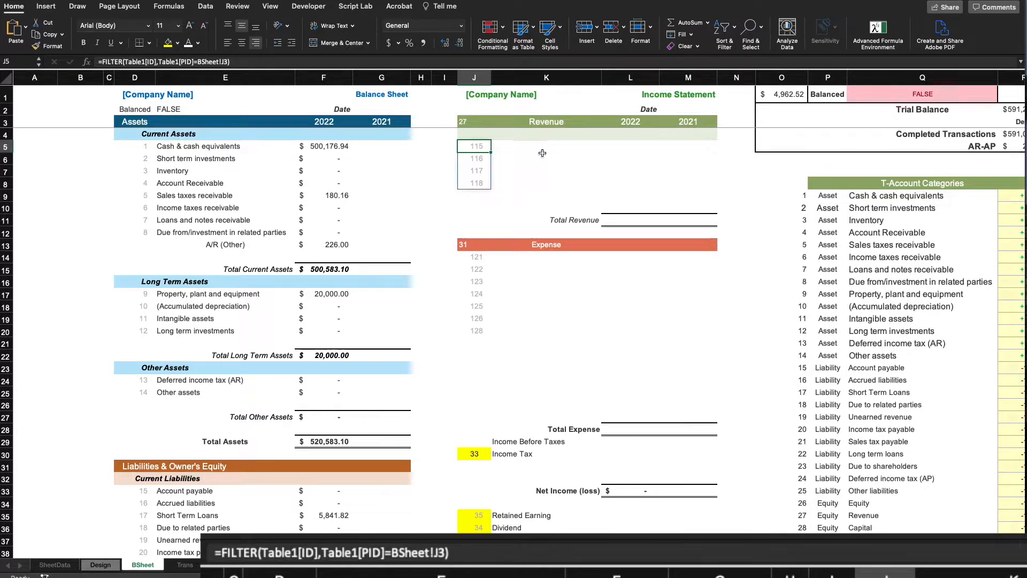
# Start a name lookup in K5 with =XLOOKUP(J5#, for the Revenue account IDs
pyautogui.click(542, 148)
pyautogui.write('=XLOOKUP(')
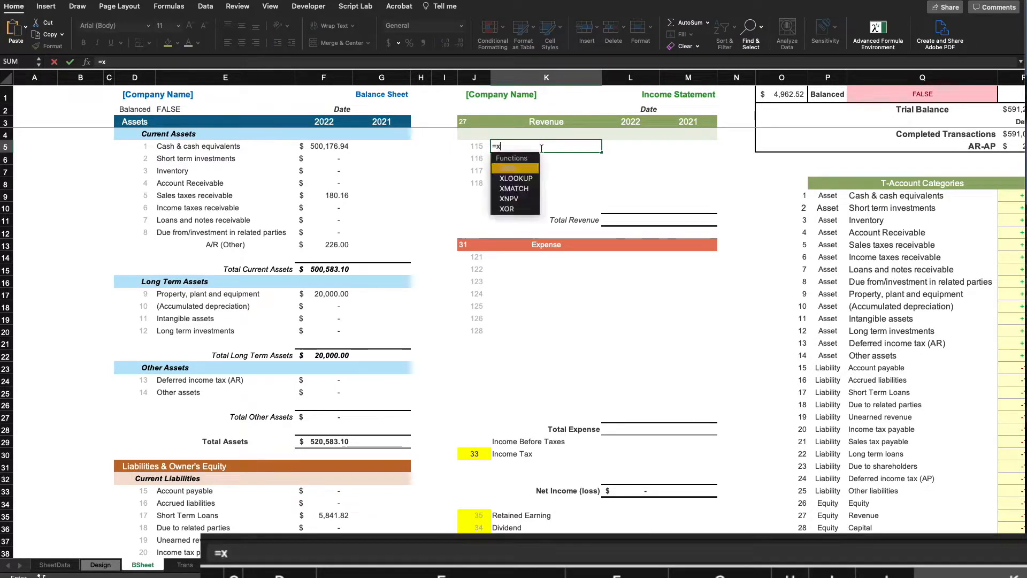
pyautogui.click(474, 146)
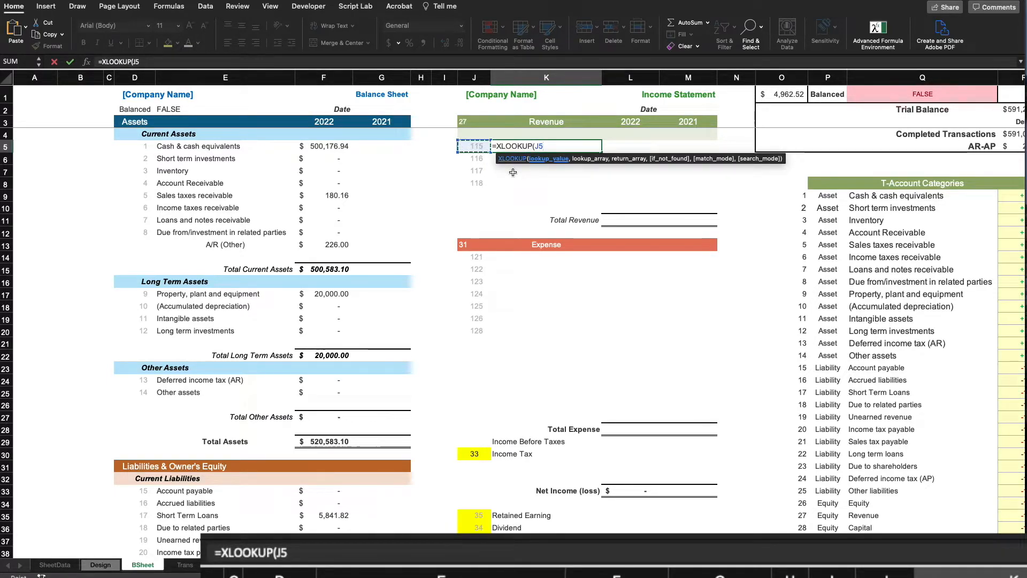
pyautogui.write('#,')
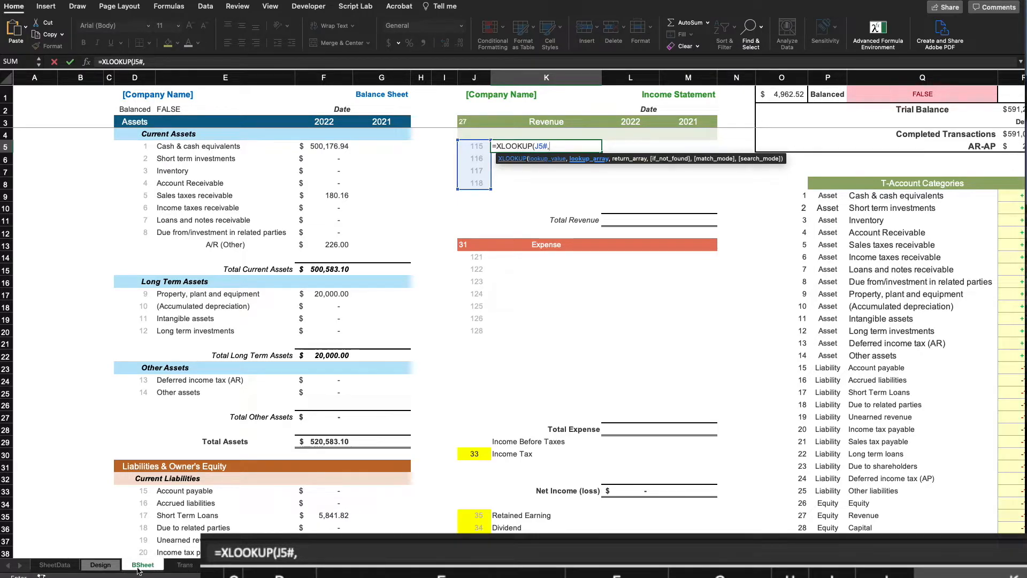
# Complete K5 as =XLOOKUP(J5#,Table1[ID],Table1[Name]) to list revenue names Sales through Income Dividend
pyautogui.click(100, 564)
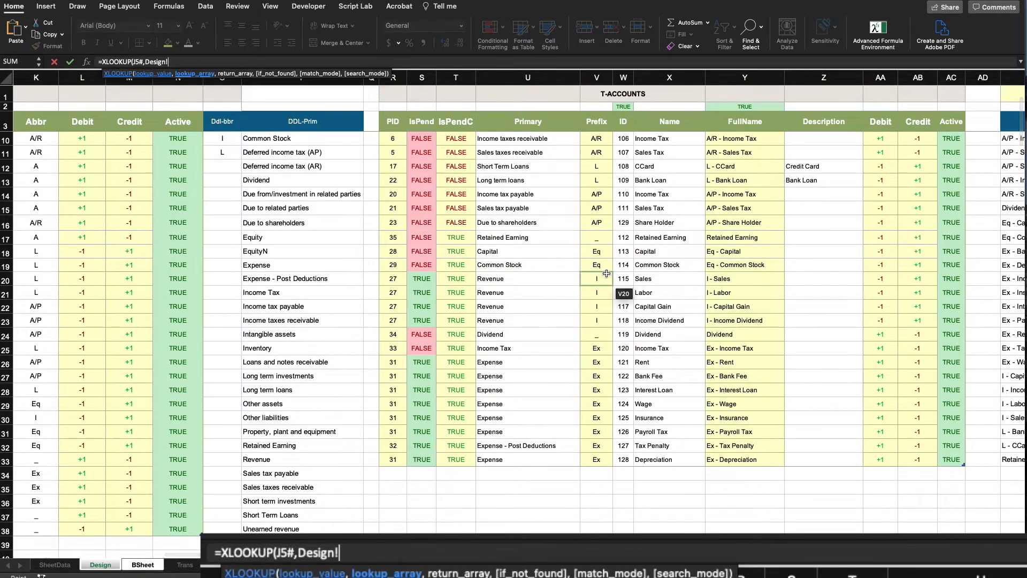
pyautogui.scroll(3, 615, 289)
pyautogui.hscroll(2, 646, 151)
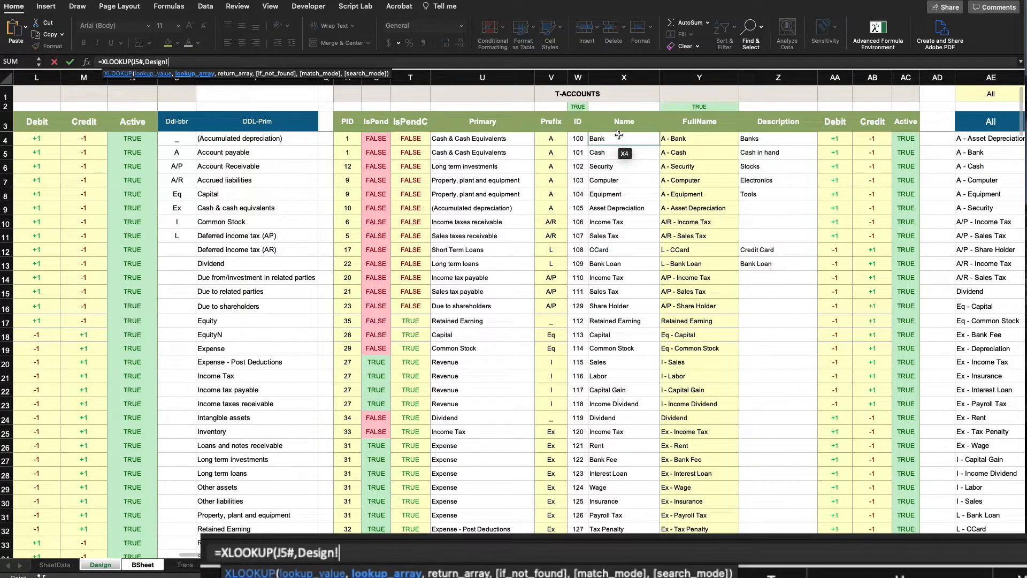
pyautogui.moveTo(584, 140); pyautogui.dragTo(576, 530)
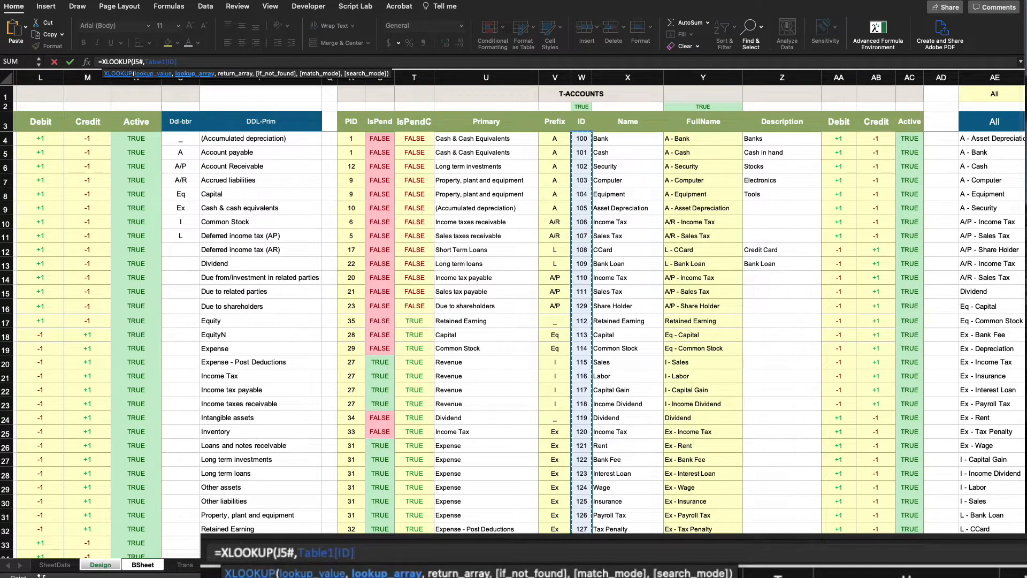
pyautogui.write(',')
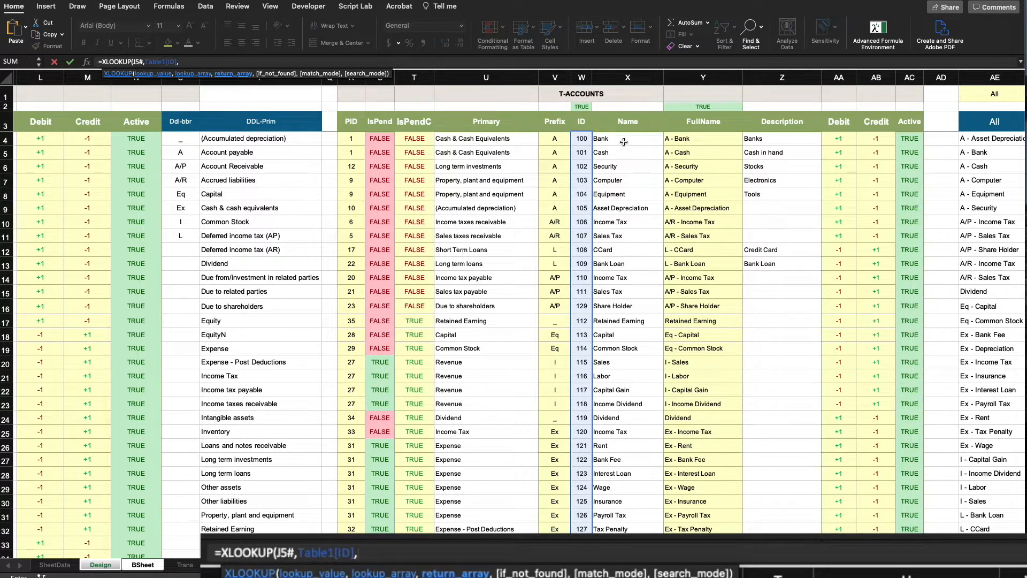
pyautogui.moveTo(626, 138)
pyautogui.mouseDown()
pyautogui.moveTo(642, 324)
pyautogui.moveTo(628, 529)
pyautogui.mouseUp()
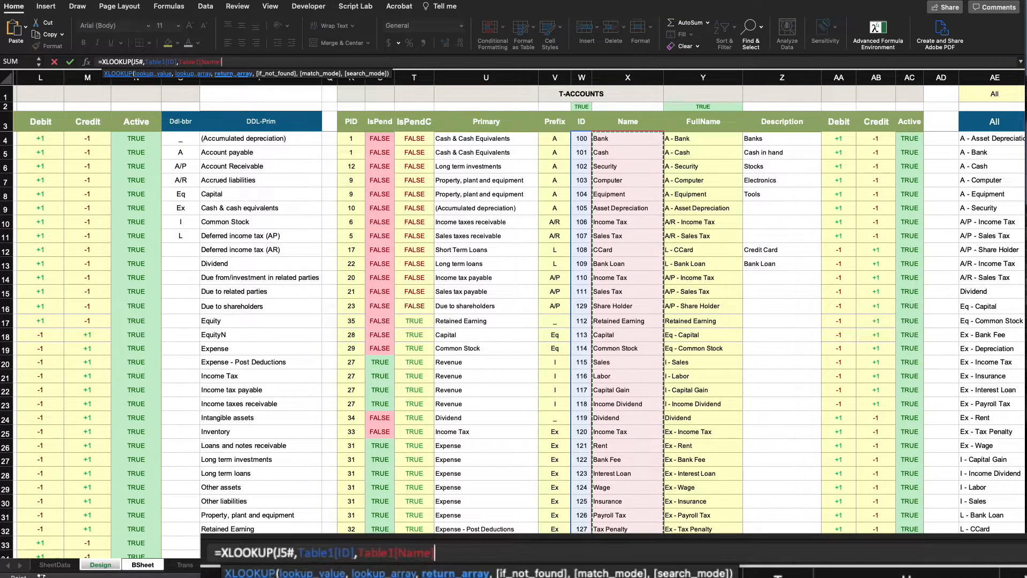
pyautogui.write(')')
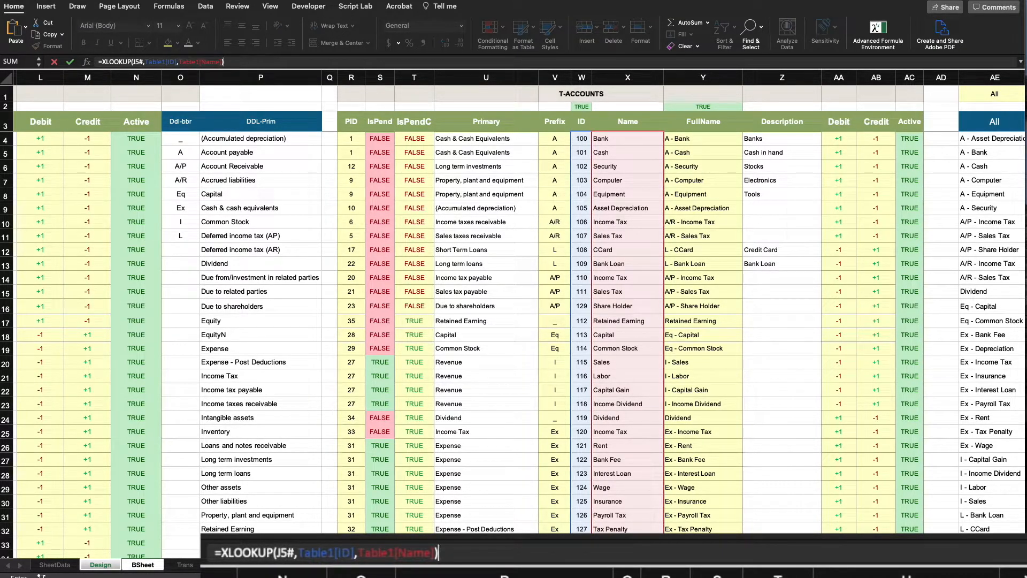
pyautogui.press('Return')
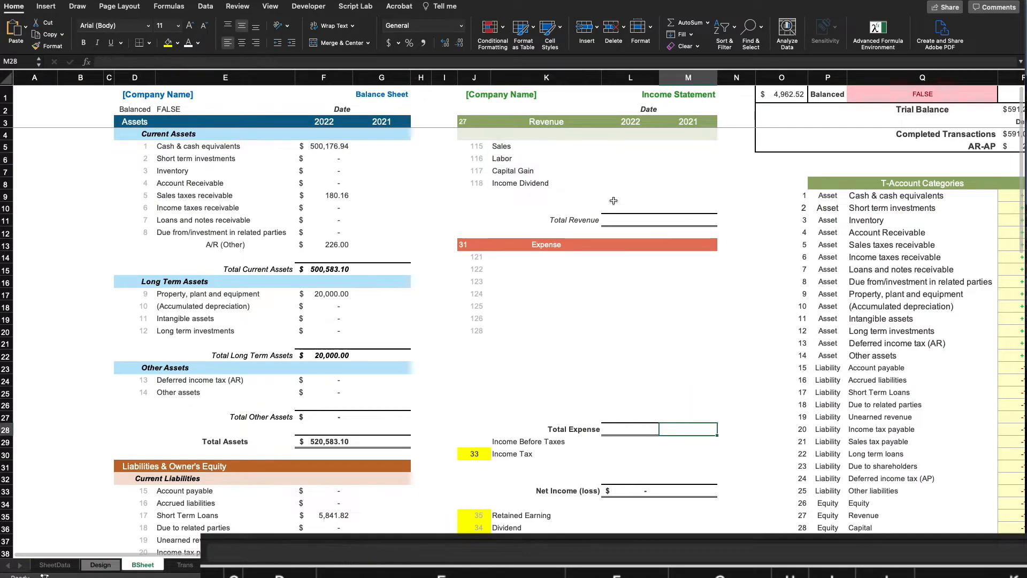
# Copy the K5 name lookup into K14 to list expense names Rent through Depreciation
pyautogui.click(511, 147)
pyautogui.rightClick(507, 143)
pyautogui.click(523, 156)
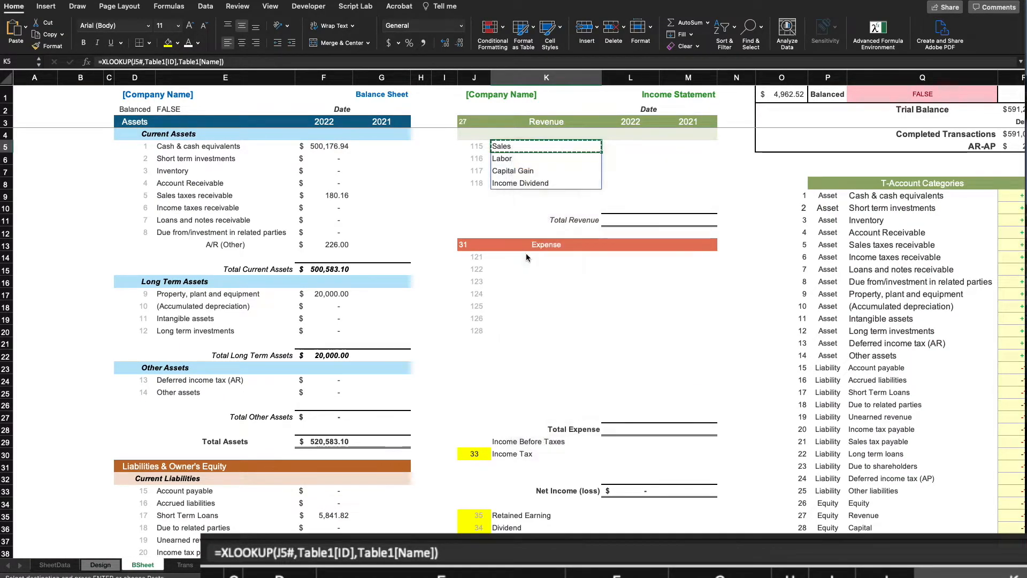
pyautogui.click(522, 255)
pyautogui.press('Return')
pyautogui.click(630, 330)
pyautogui.doubleClick(513, 257)
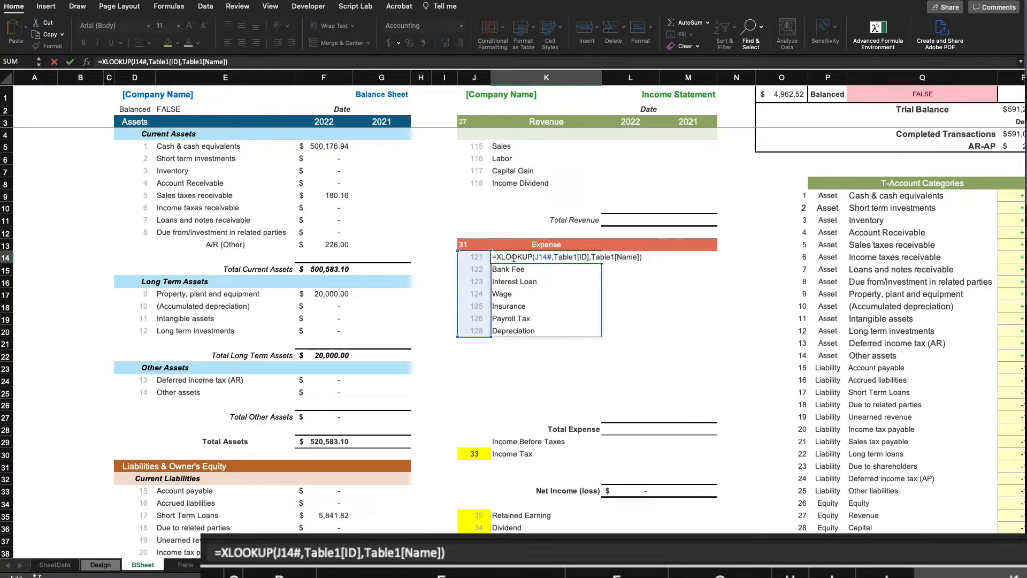
pyautogui.press('Escape')
pyautogui.click(674, 316)
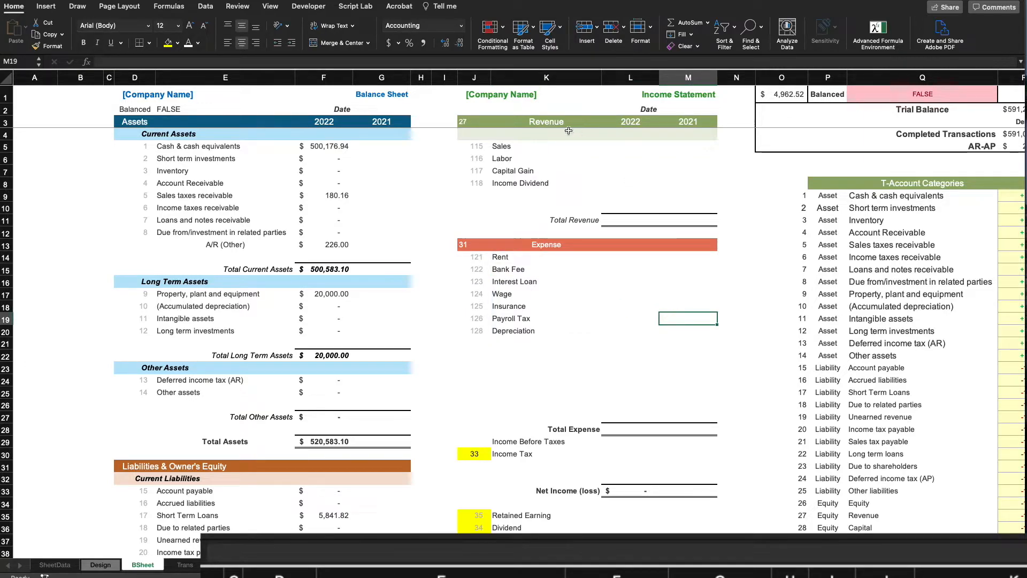
pyautogui.click(625, 145)
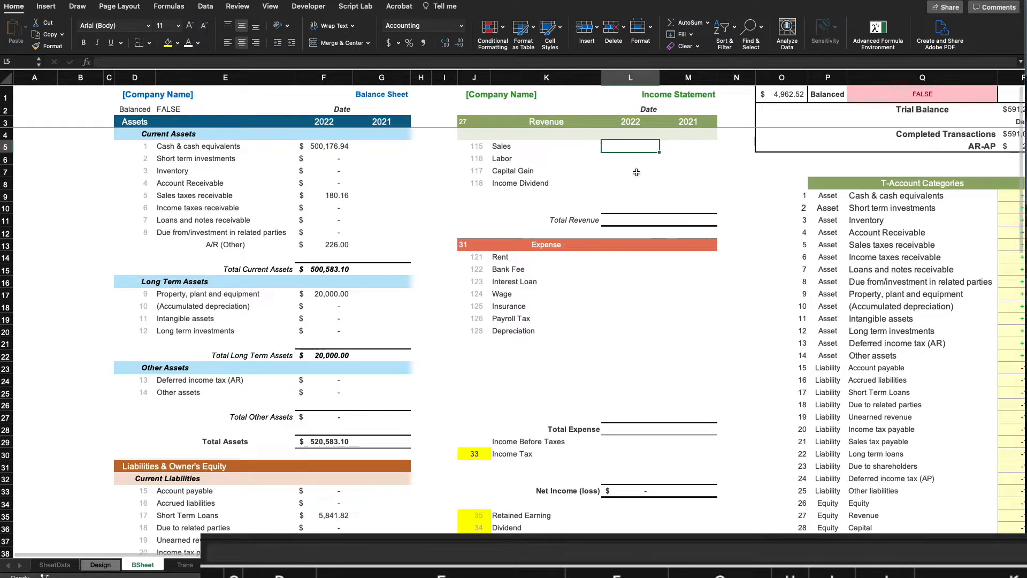
# In L5 enter an XLOOKUP matching the Sales ID against Trans account IDs, returning absolute Total amounts
pyautogui.write('=')
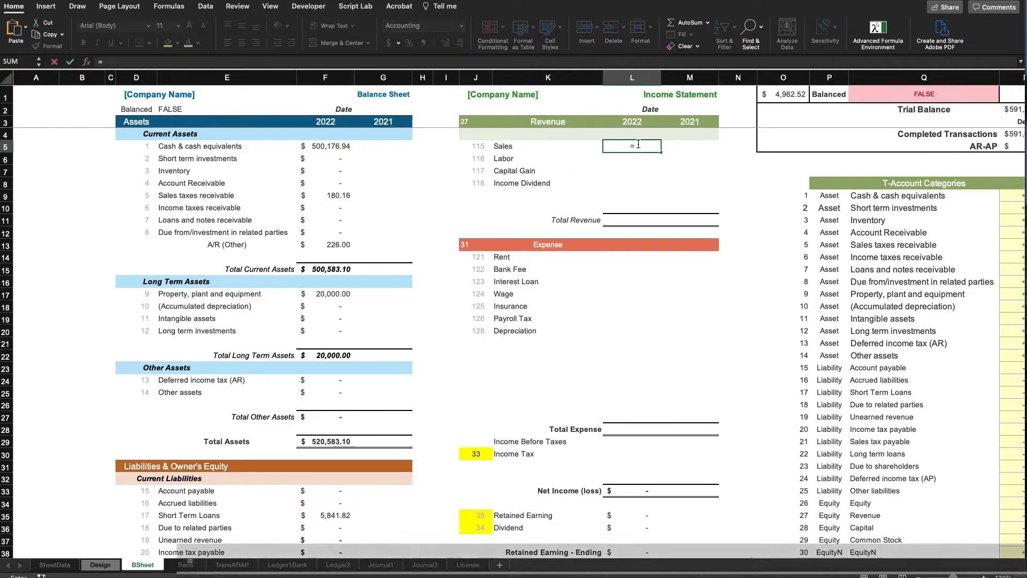
pyautogui.write('XLOOKUP(')
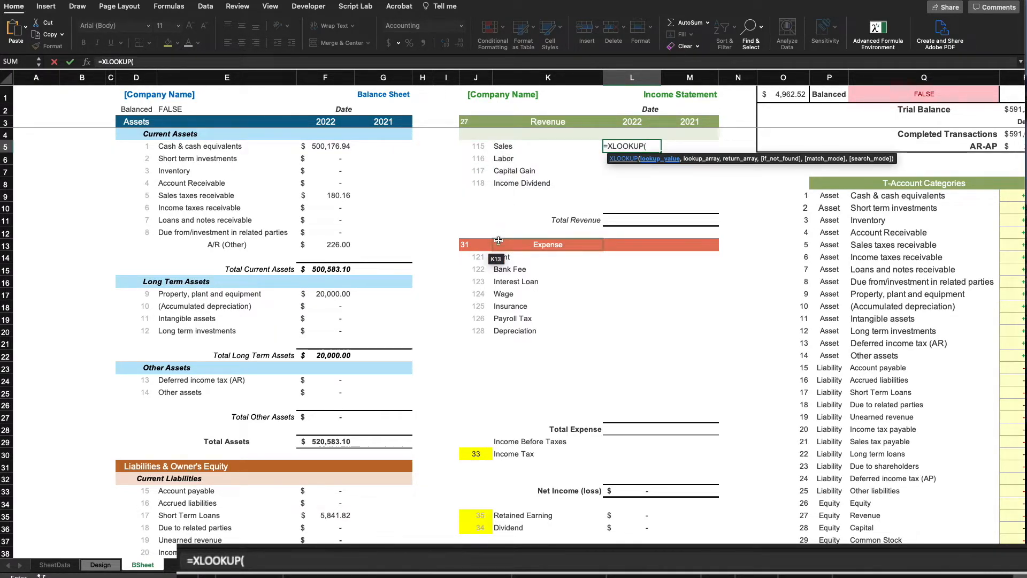
pyautogui.click(482, 147)
pyautogui.write(',')
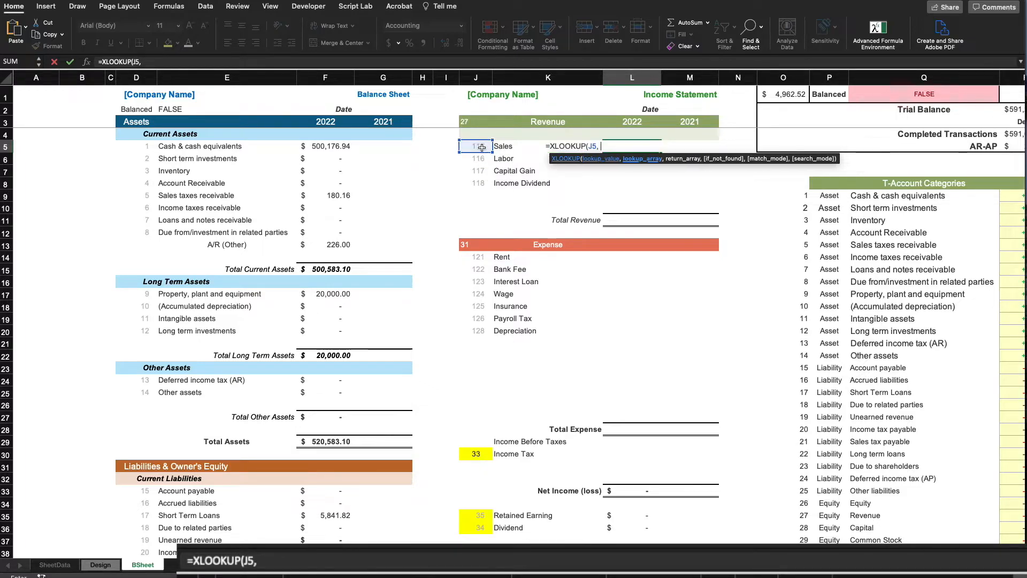
pyautogui.click(175, 571)
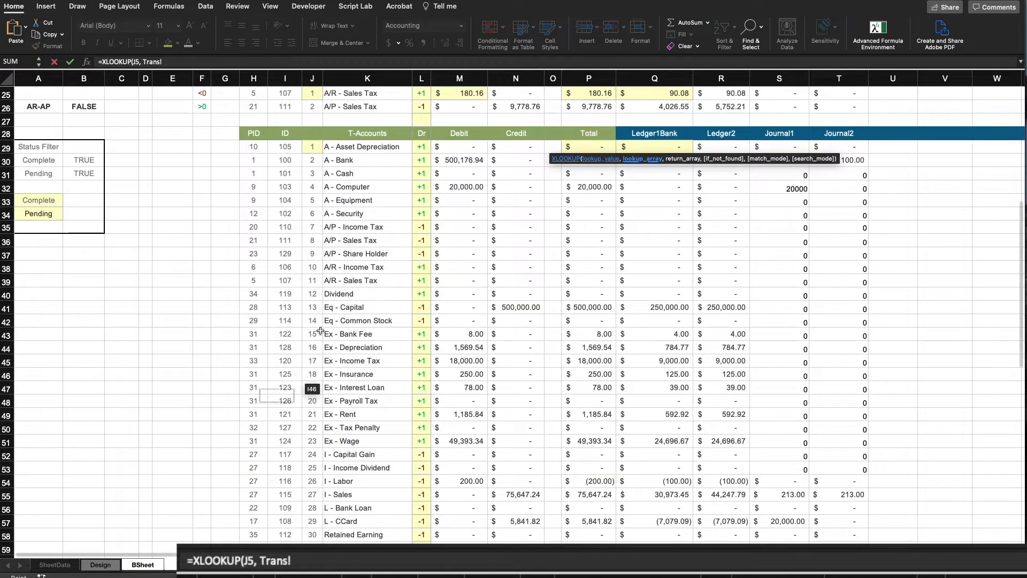
pyautogui.click(284, 146)
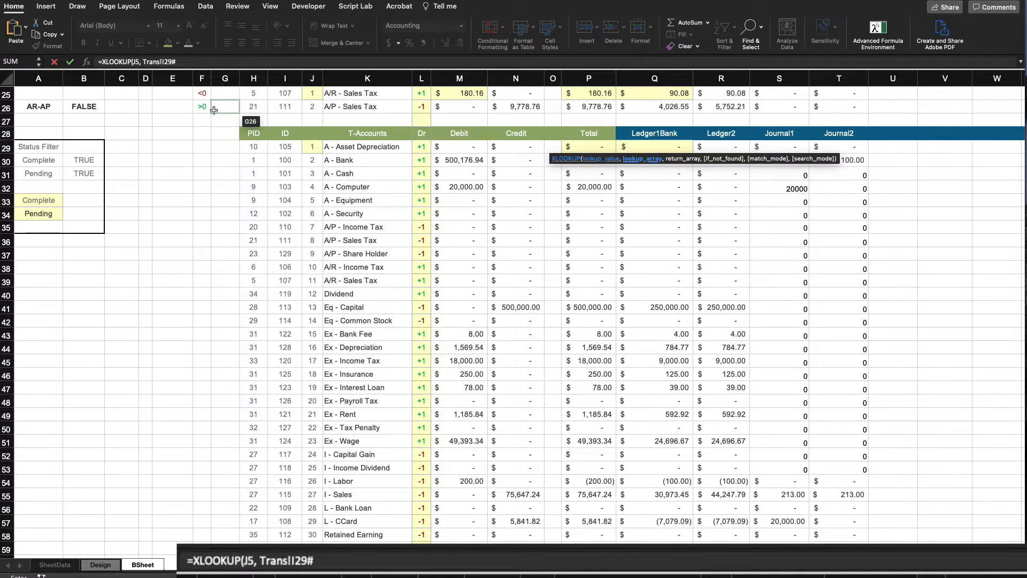
pyautogui.write('#,')
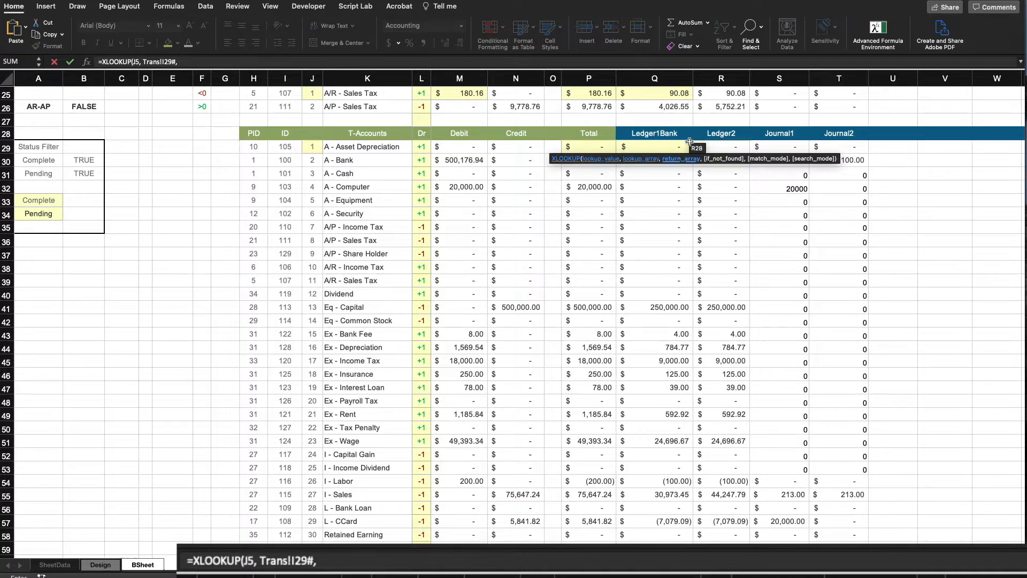
pyautogui.click(595, 149)
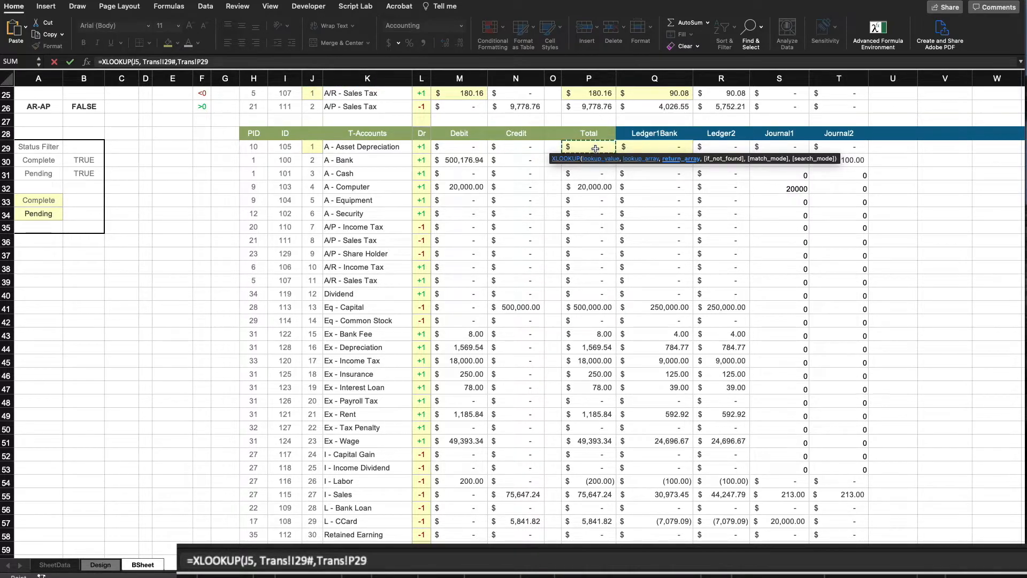
pyautogui.write('#')
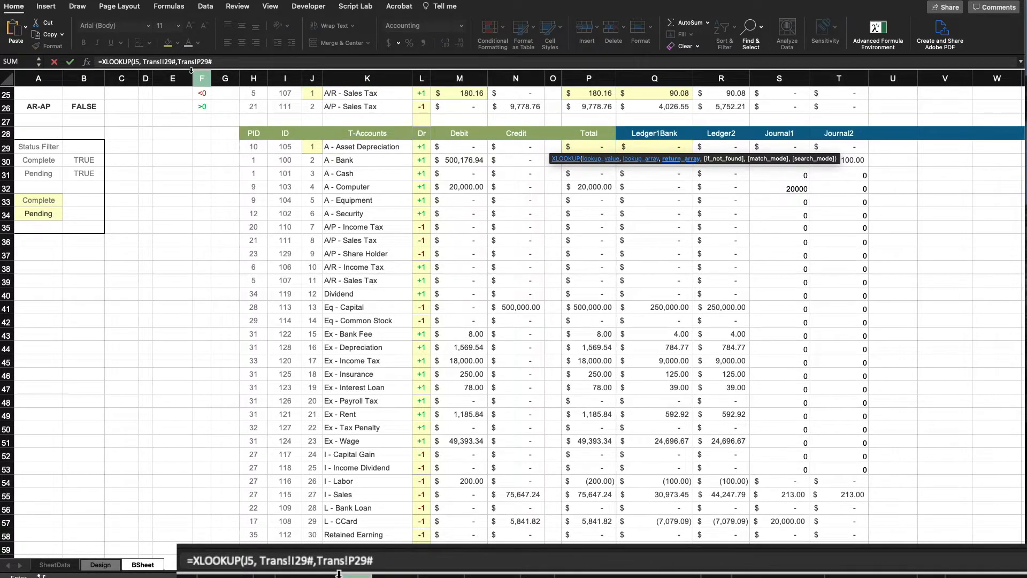
pyautogui.click(169, 60)
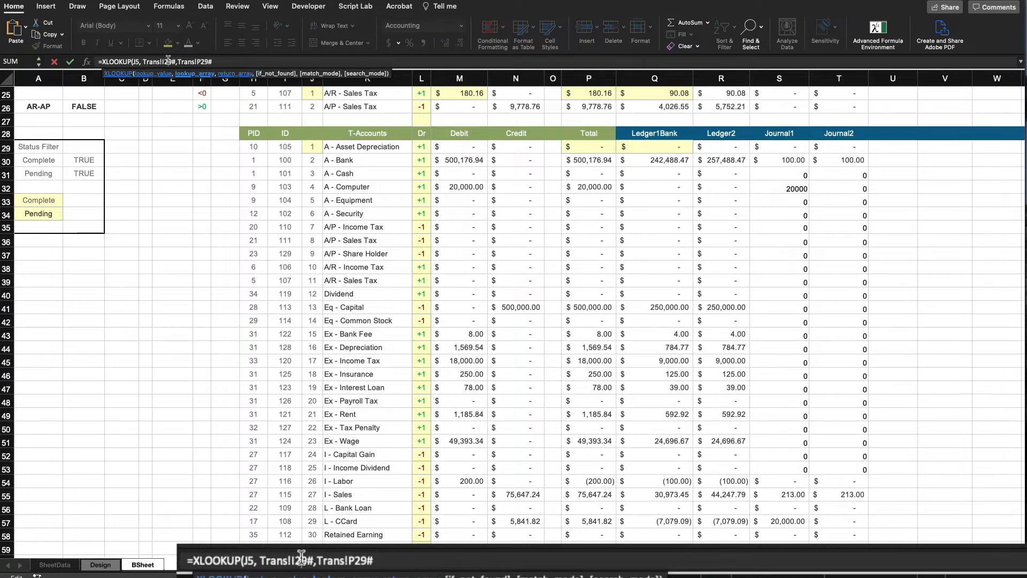
pyautogui.press('F4')
pyautogui.click(213, 62)
pyautogui.press('F4')
pyautogui.click(244, 63)
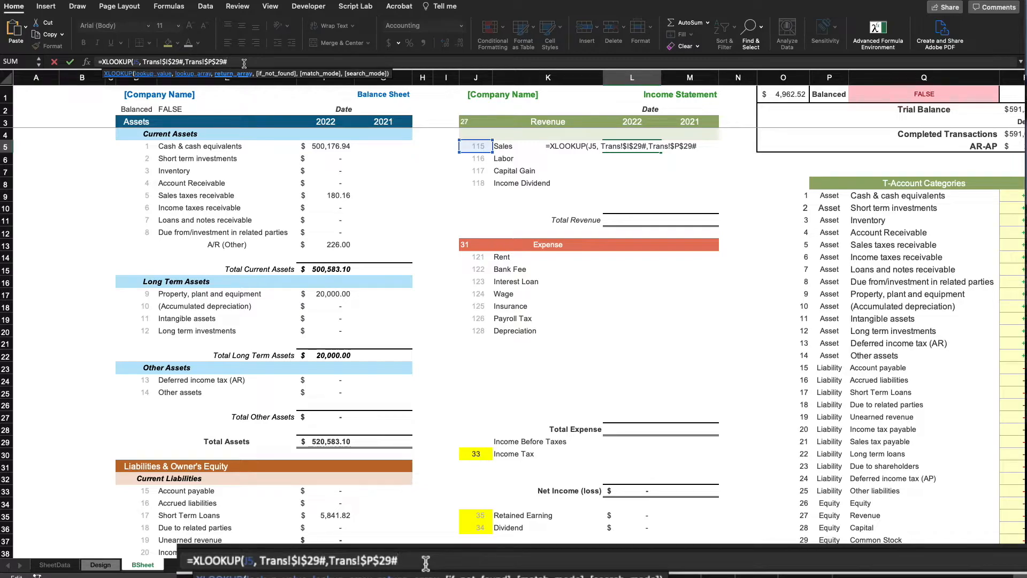
pyautogui.press('Return')
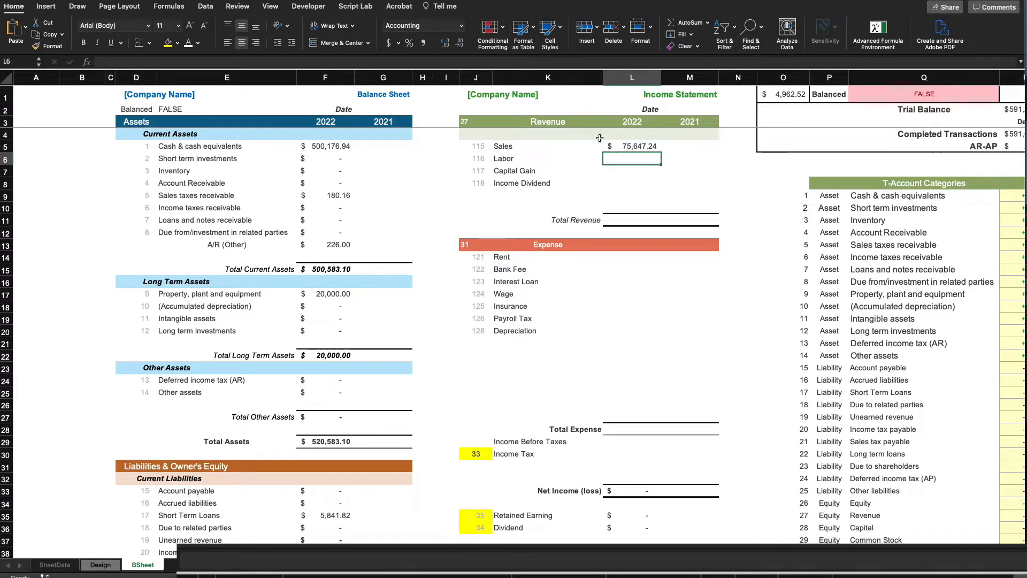
# Change the L5 lookup value to J5# so 2022 amounts spill for all revenues
pyautogui.click(620, 146)
pyautogui.click(139, 61)
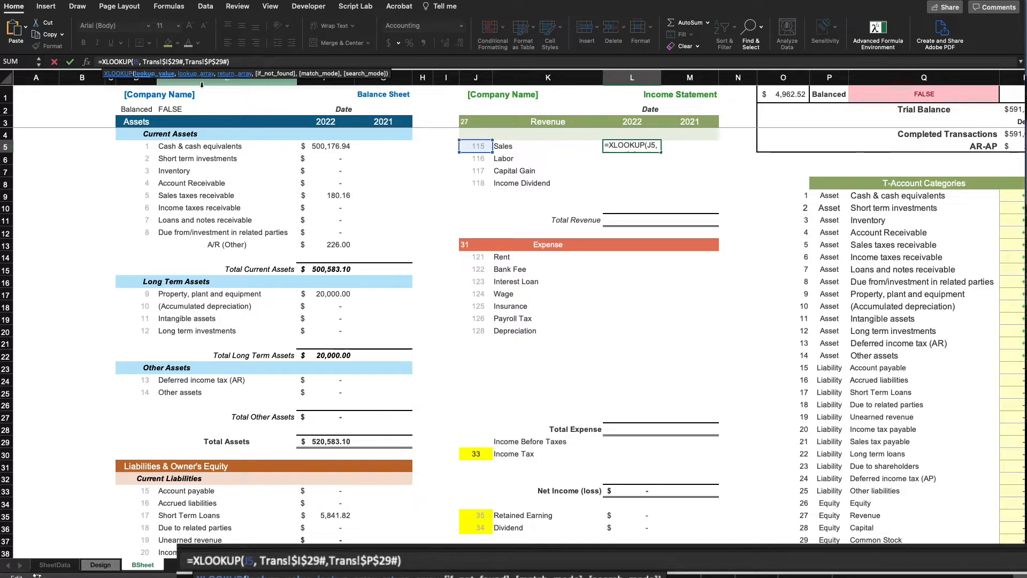
pyautogui.write('#')
pyautogui.press('Return')
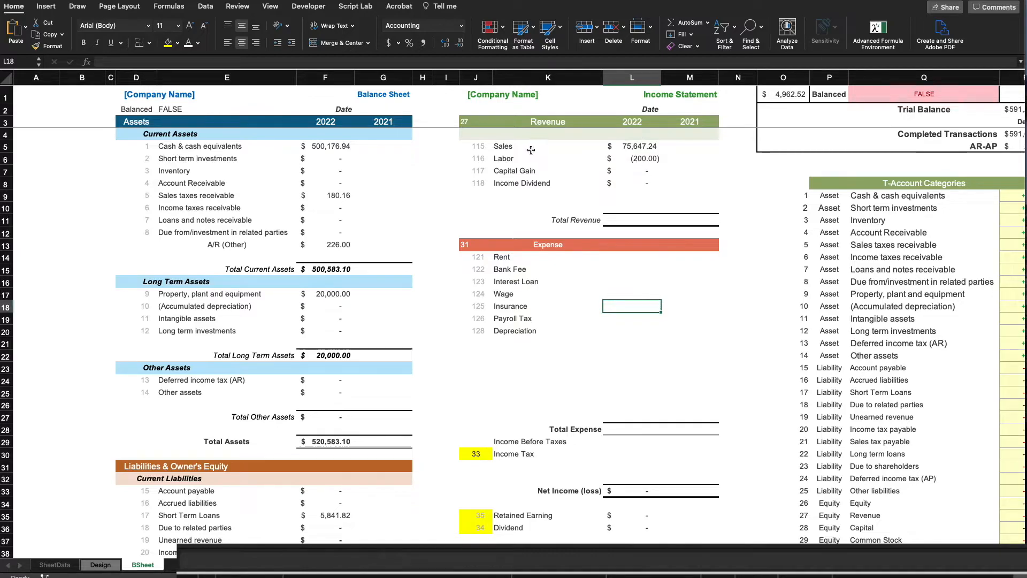
pyautogui.moveTo(522, 149); pyautogui.dragTo(550, 169)
# Copy the L5 amount formula to L14 to fill expenses from Rent 1,185.84 to Depreciation 1,569.54
pyautogui.click(642, 149)
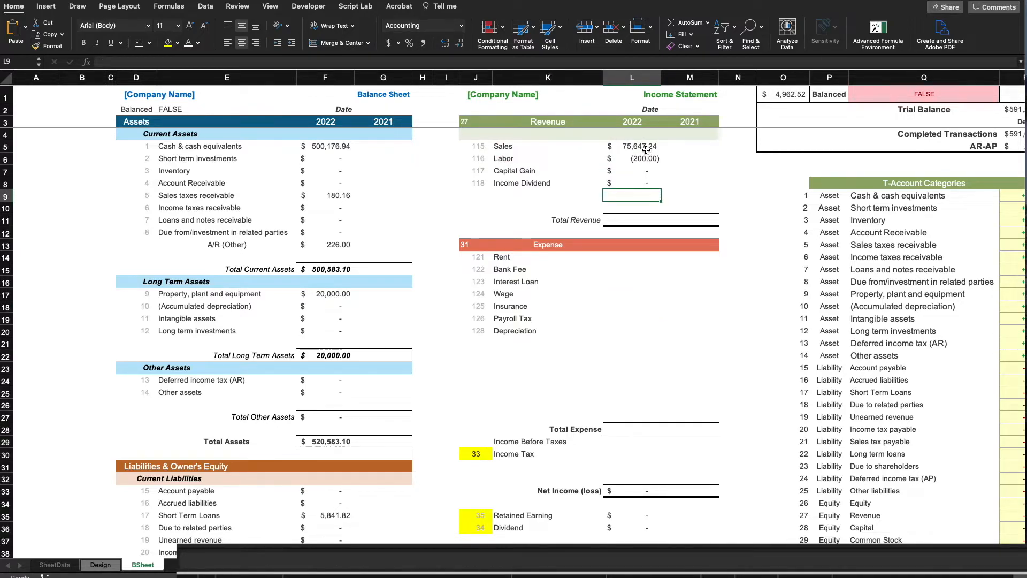
pyautogui.rightClick(647, 149)
pyautogui.click(663, 167)
pyautogui.click(632, 260)
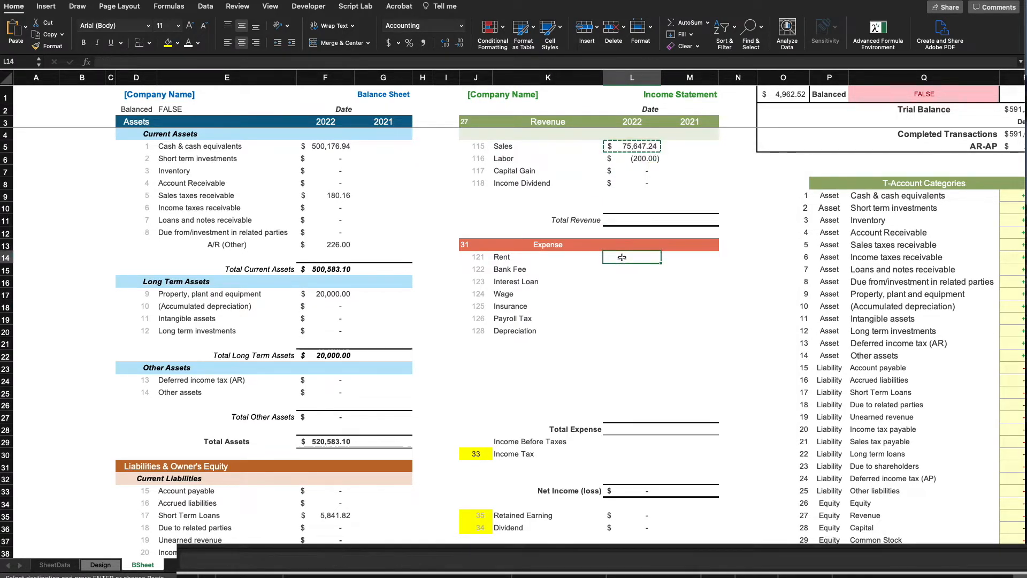
pyautogui.press('Return')
pyautogui.click(668, 306)
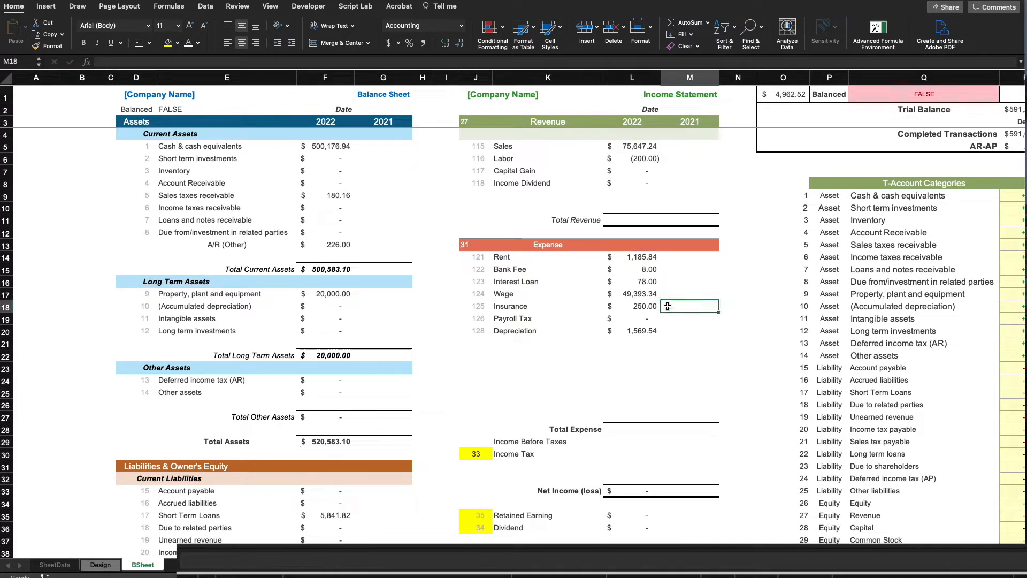
pyautogui.hotkey('ctrl', 'Up')
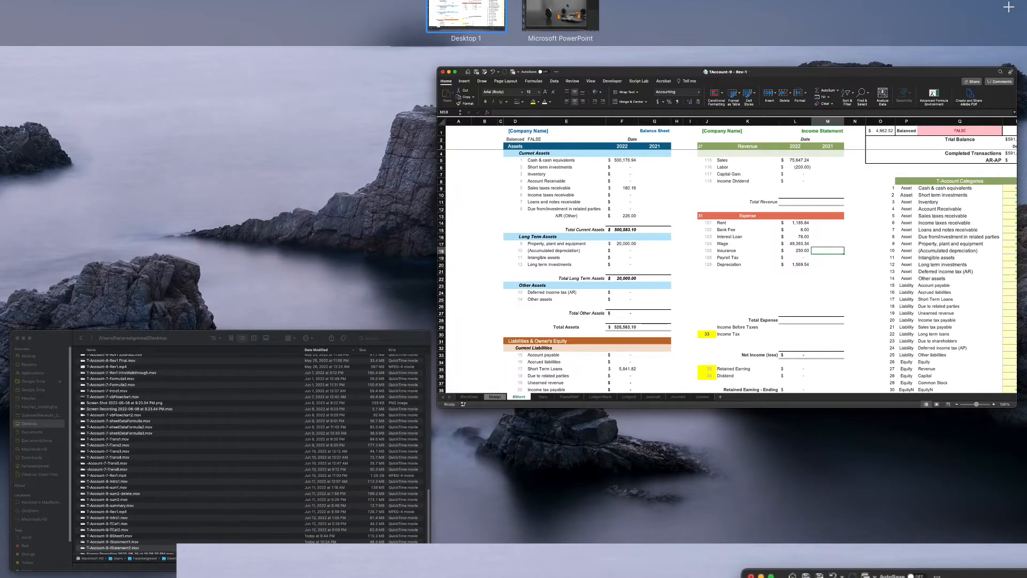
pyautogui.click(750, 236)
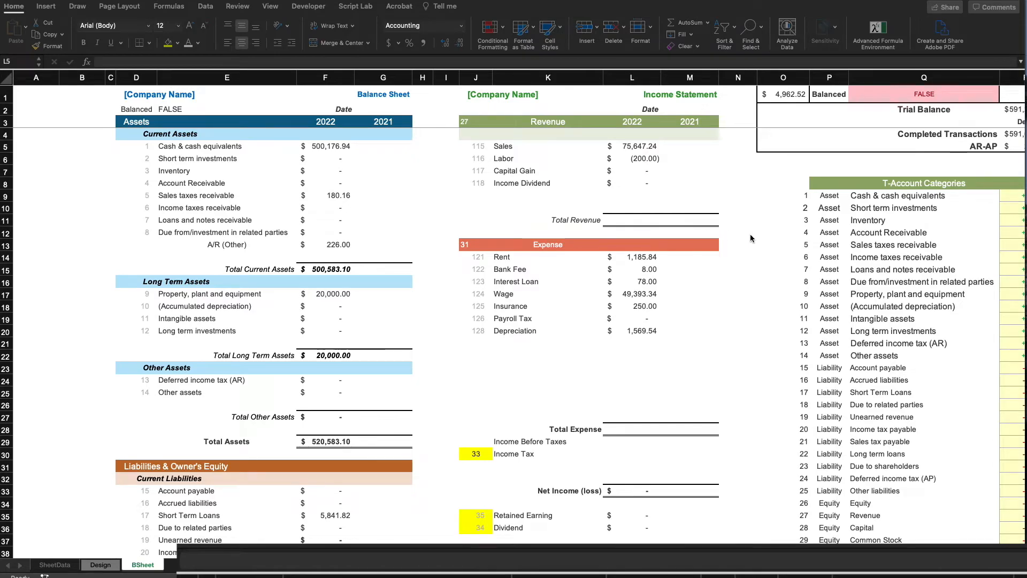
# Enter =SUM(L5#) in L11 for Total Revenue of 75,447.24
pyautogui.click(634, 220)
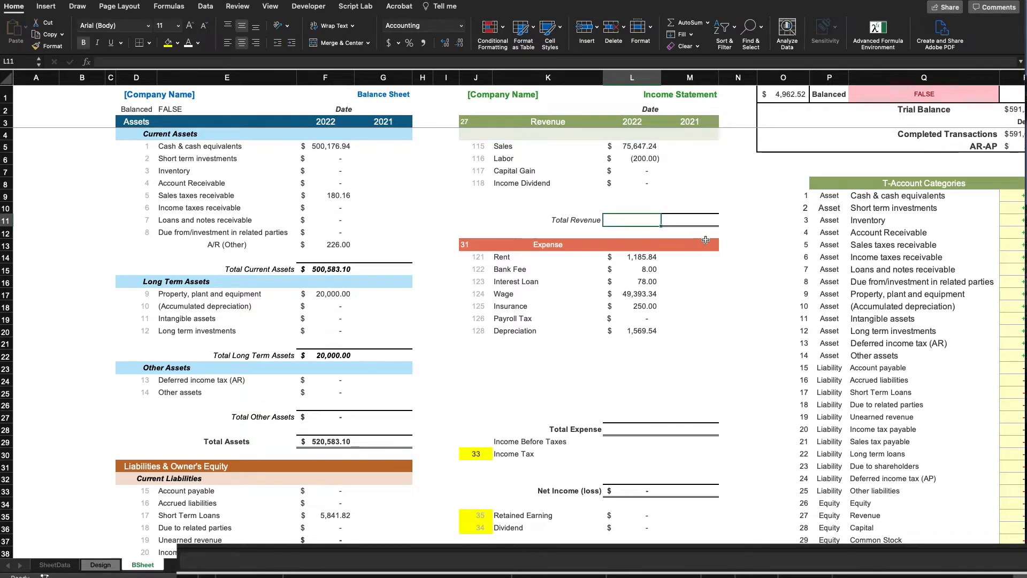
pyautogui.write('=su')
pyautogui.press('Tab')
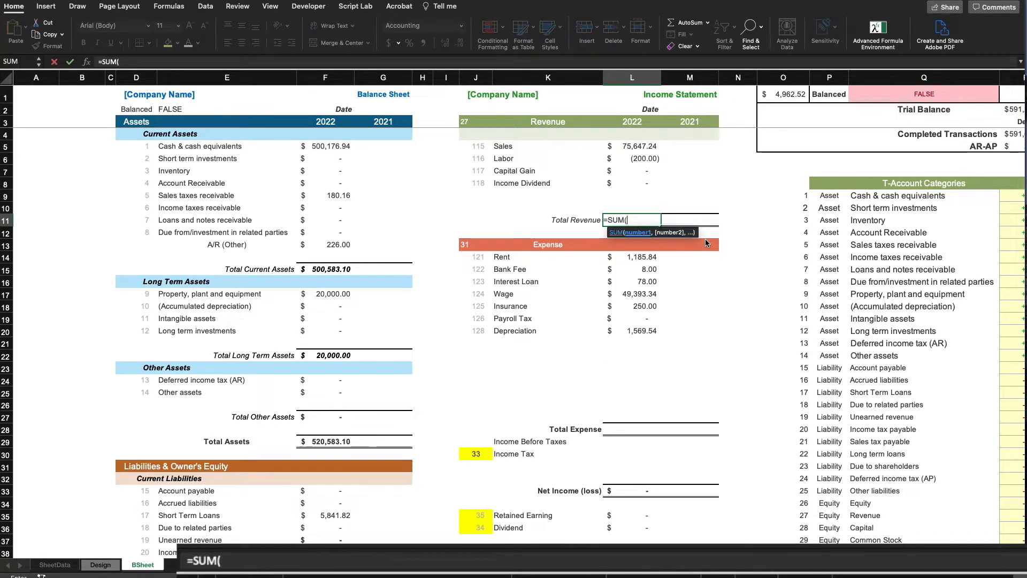
pyautogui.click(646, 151)
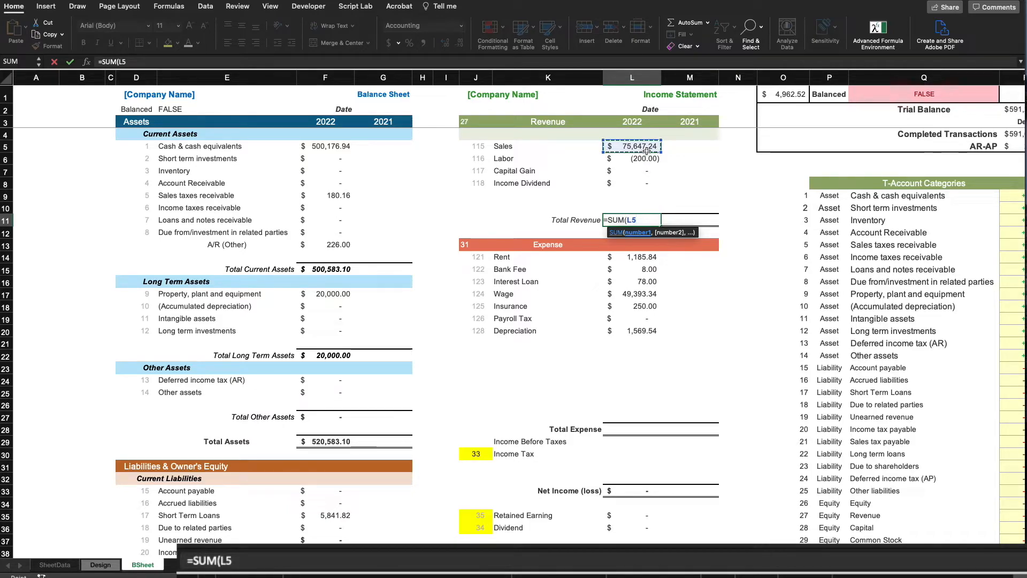
pyautogui.write('#)')
pyautogui.press('Return')
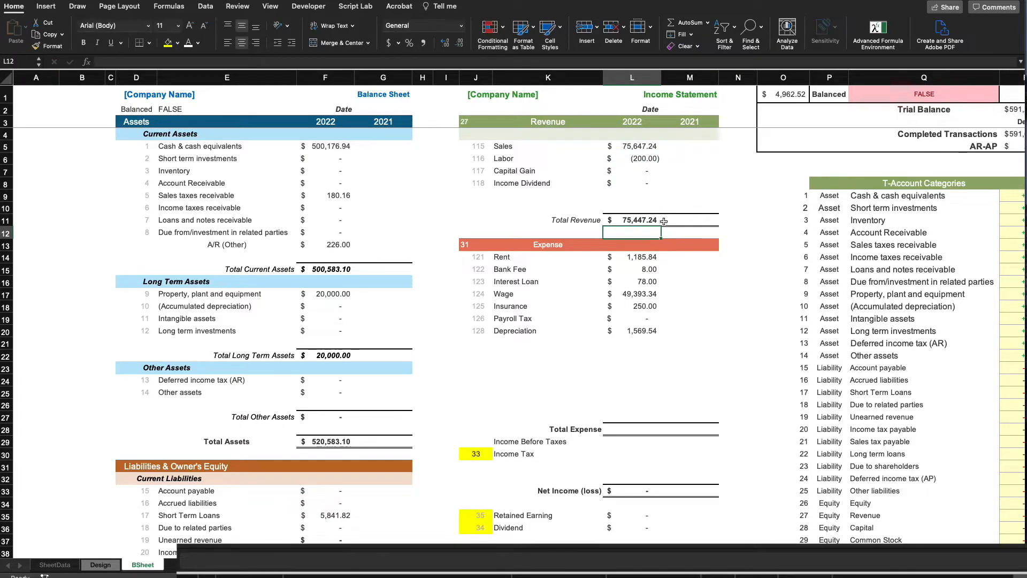
# Enter =SUM(L14#) in L28 for Total Expense of 52,484.72
pyautogui.click(652, 432)
pyautogui.write('=su')
pyautogui.press('Tab')
pyautogui.click(629, 259)
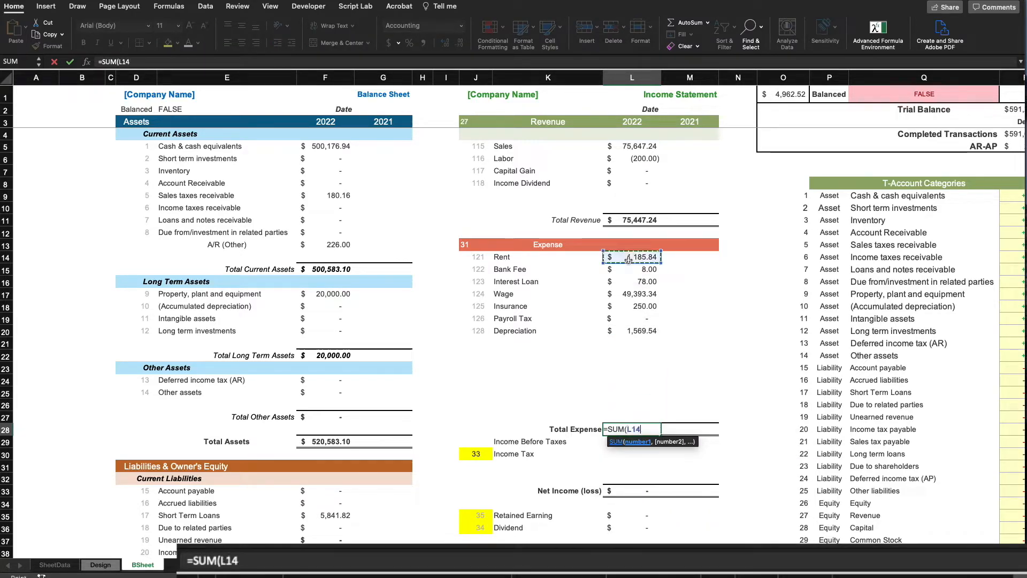
pyautogui.write('#)')
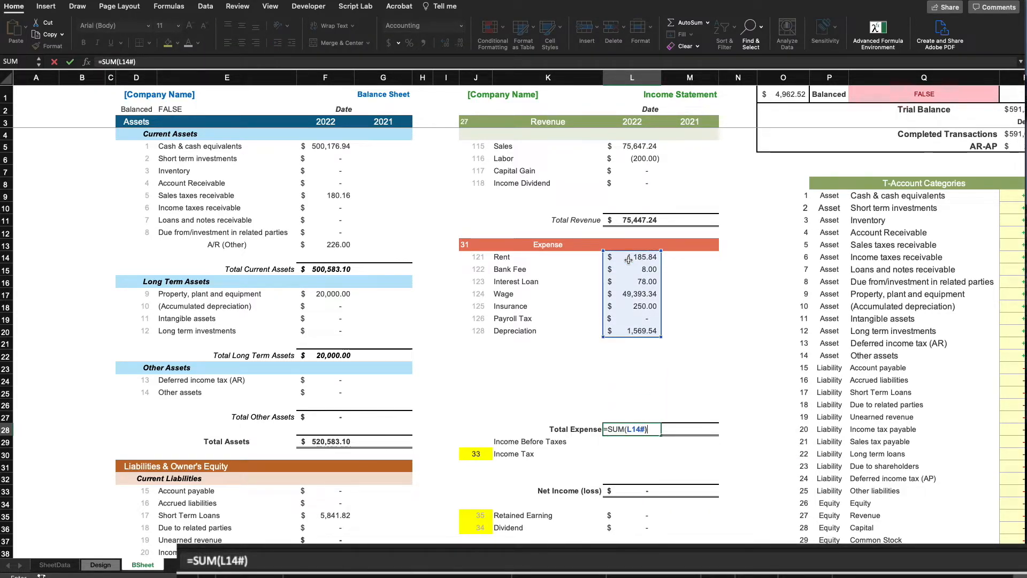
pyautogui.press('Return')
pyautogui.scroll(-2, 623, 427)
pyautogui.scroll(-2, 624, 426)
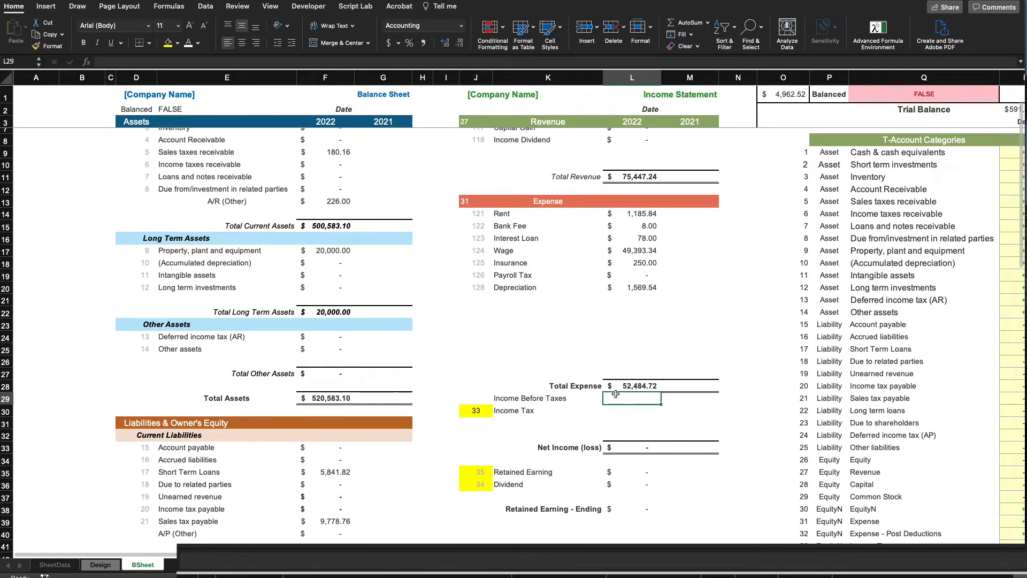
# Enter =L11-L28 in L29 so Income Before Taxes shows 22,962.52
pyautogui.write('=')
pyautogui.click(636, 169)
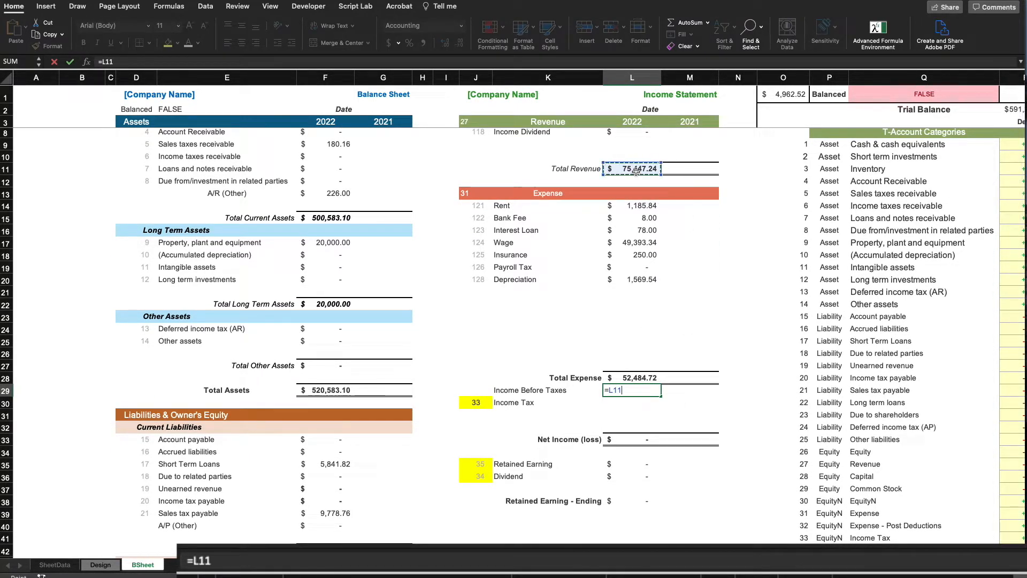
pyautogui.write('-')
pyautogui.click(638, 372)
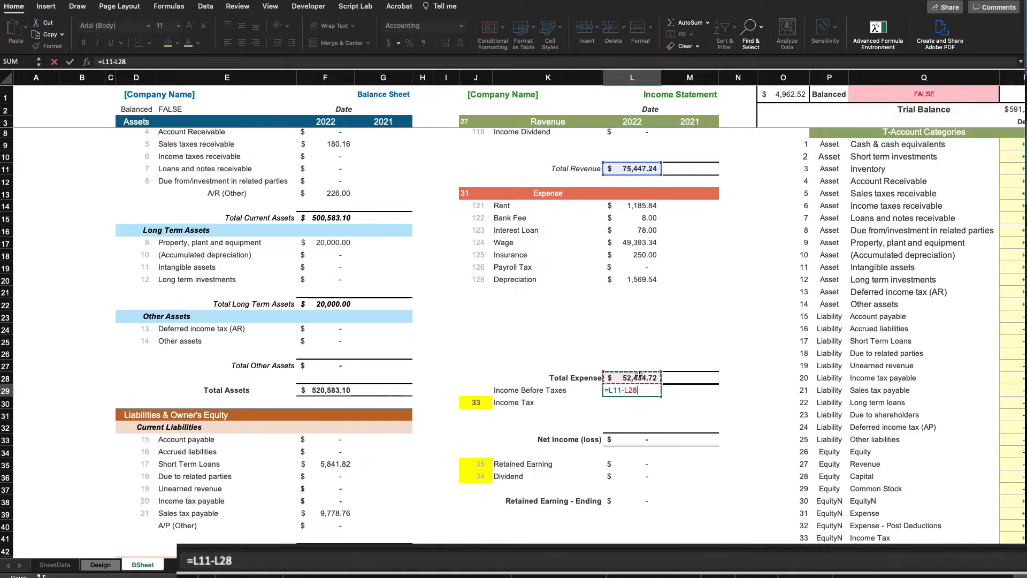
pyautogui.press('Return')
# Review the Income Tax, Retained Earning and Dividend label formulas and the S10 credit amounts formula
pyautogui.scroll(-2, 542, 404)
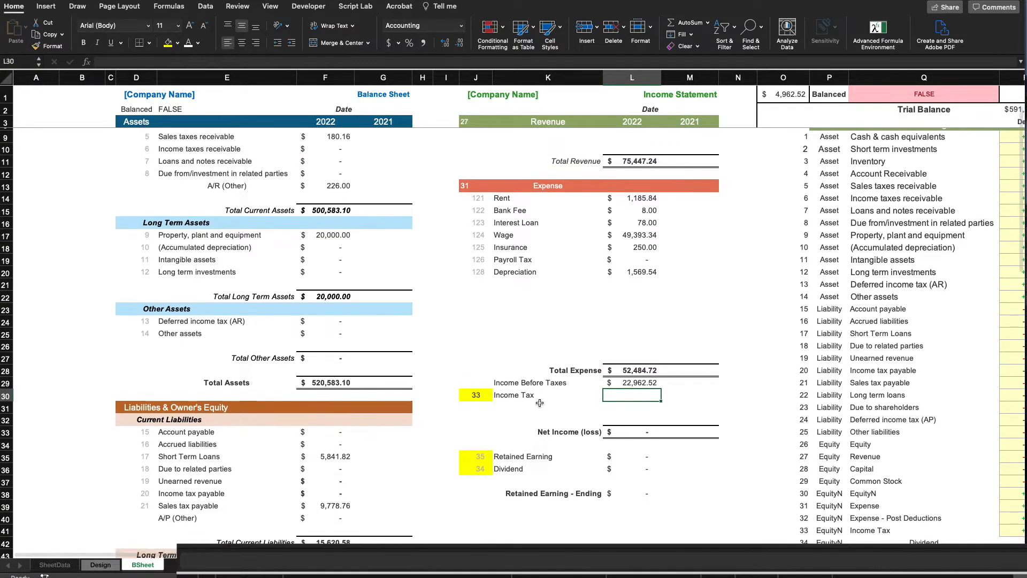
pyautogui.click(505, 380)
pyautogui.click(518, 440)
pyautogui.click(515, 454)
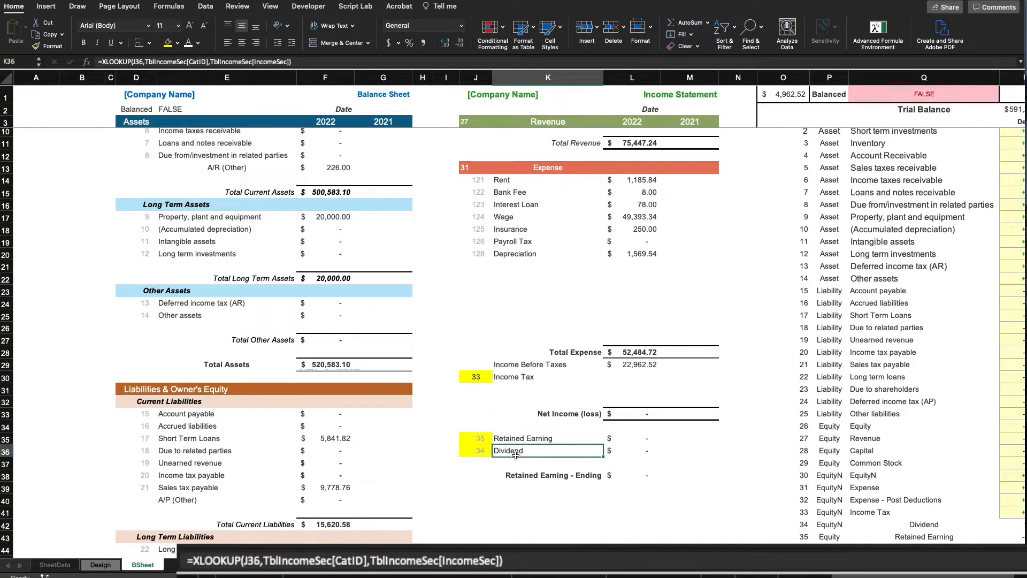
pyautogui.click(523, 377)
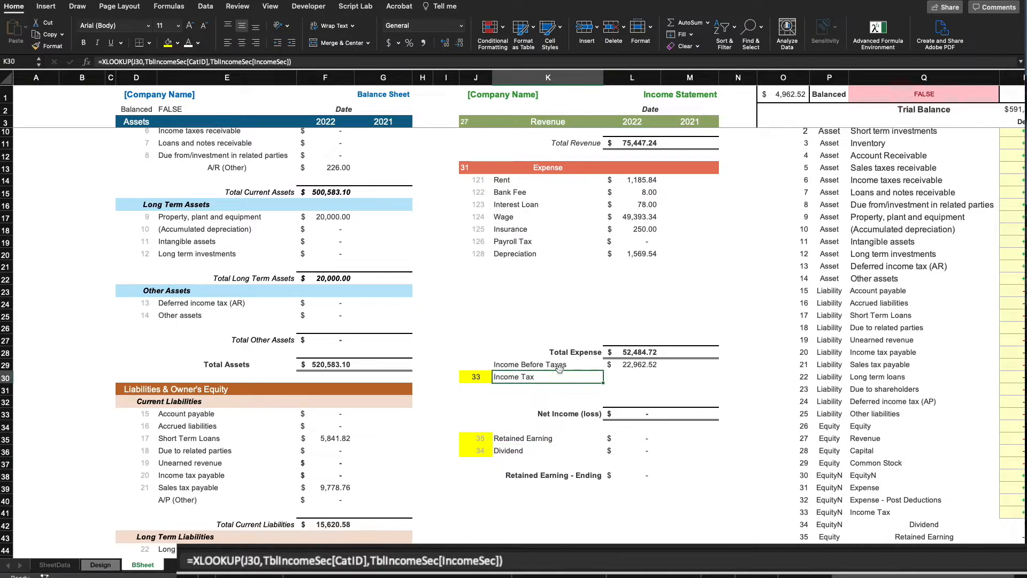
pyautogui.scroll(2, 883, 305)
pyautogui.hscroll(3, 883, 306)
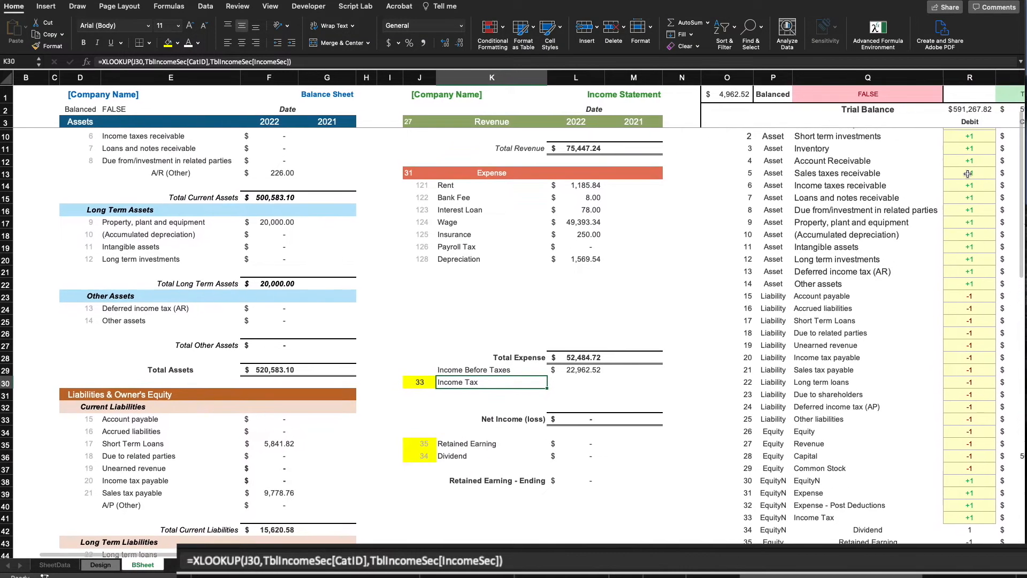
pyautogui.scroll(1, 990, 152)
pyautogui.hscroll(1, 990, 153)
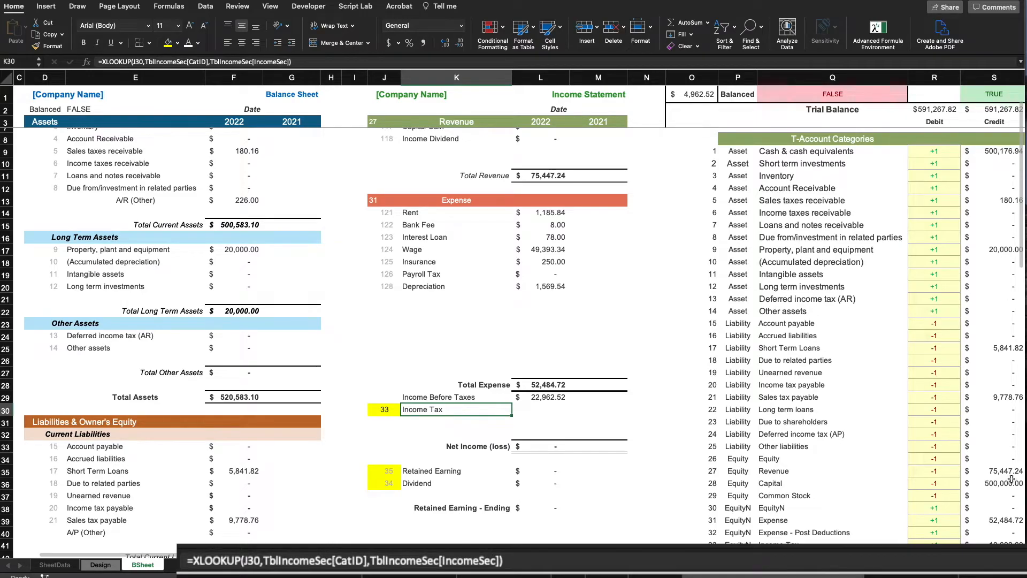
pyautogui.scroll(1, 995, 214)
pyautogui.hscroll(1, 989, 187)
pyautogui.click(986, 167)
pyautogui.click(611, 348)
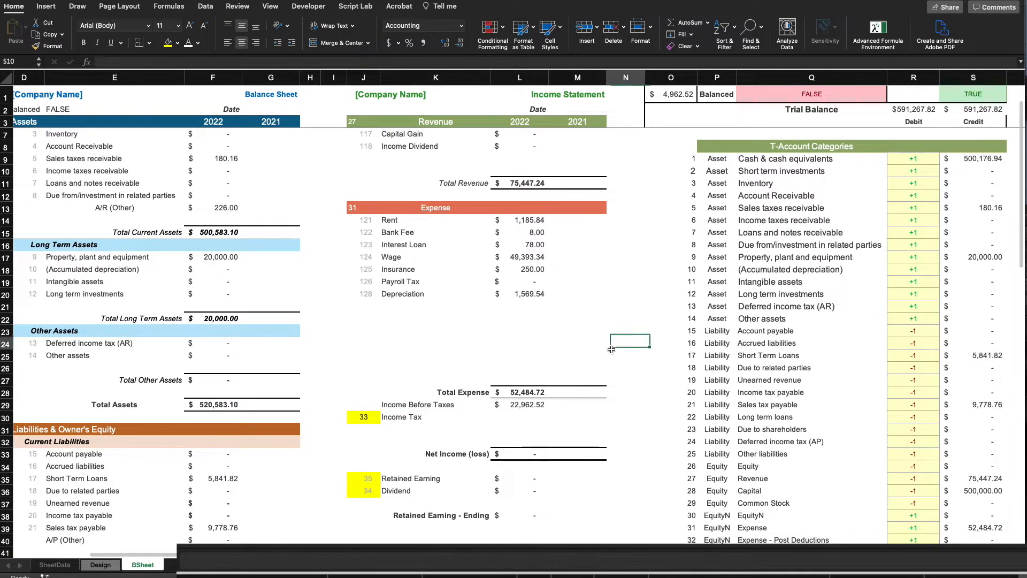
# Start an XLOOKUP in L30 matching J30 against the O9# category numbers, returning S9# credit amounts
pyautogui.click(523, 416)
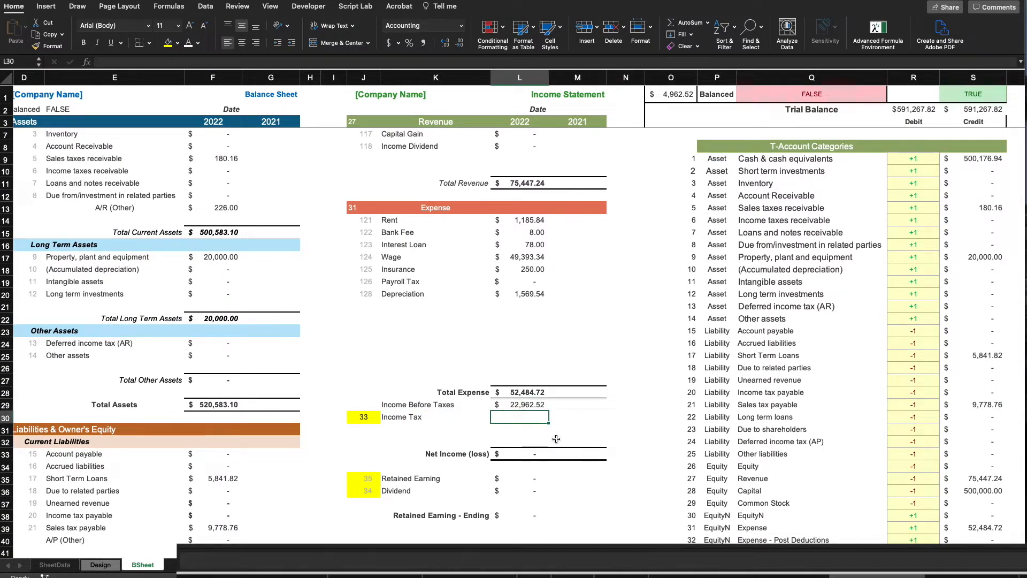
pyautogui.write('=XLOOKUP(')
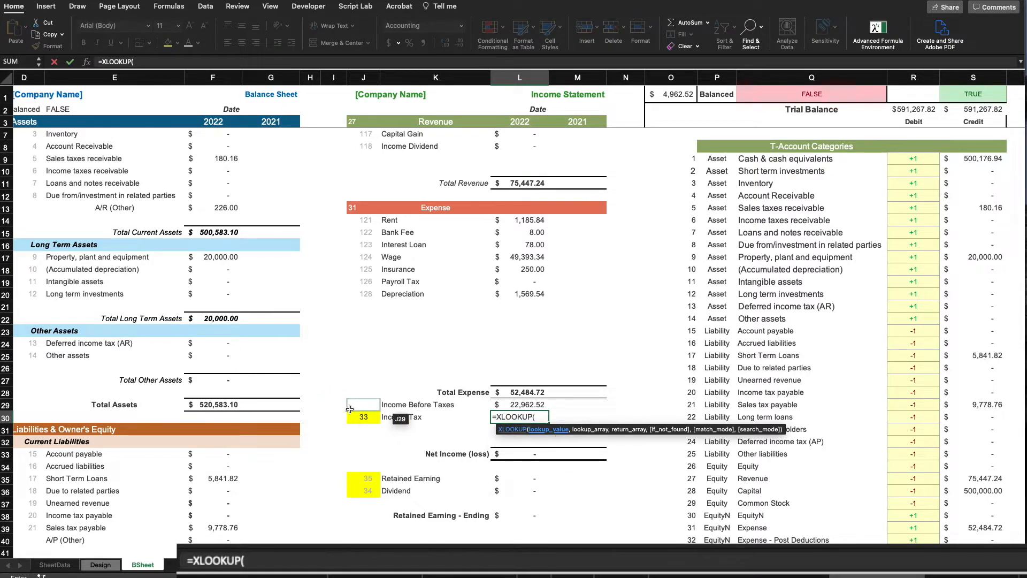
pyautogui.click(358, 418)
pyautogui.write(',')
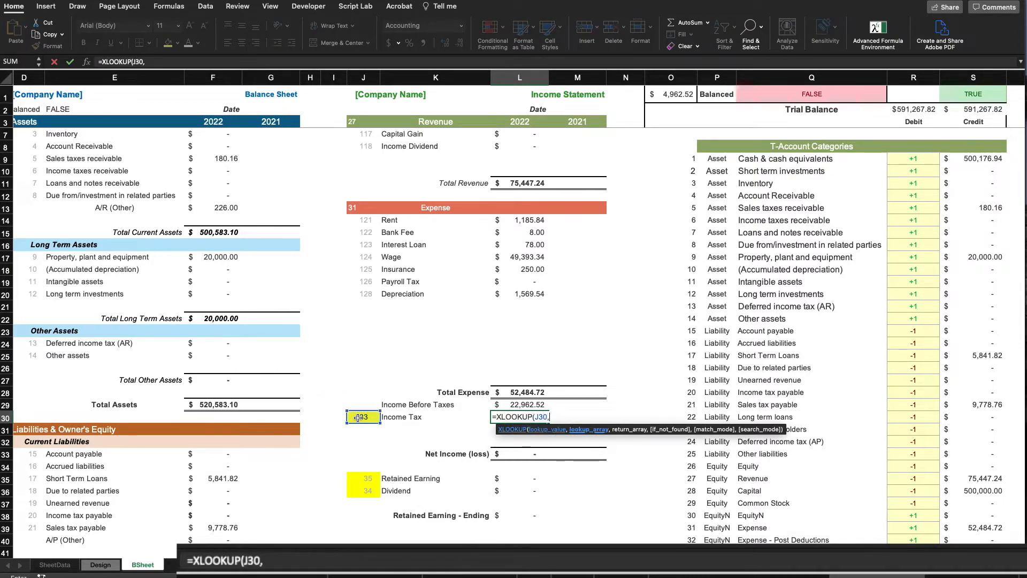
pyautogui.click(688, 161)
pyautogui.write('#,')
pyautogui.click(972, 159)
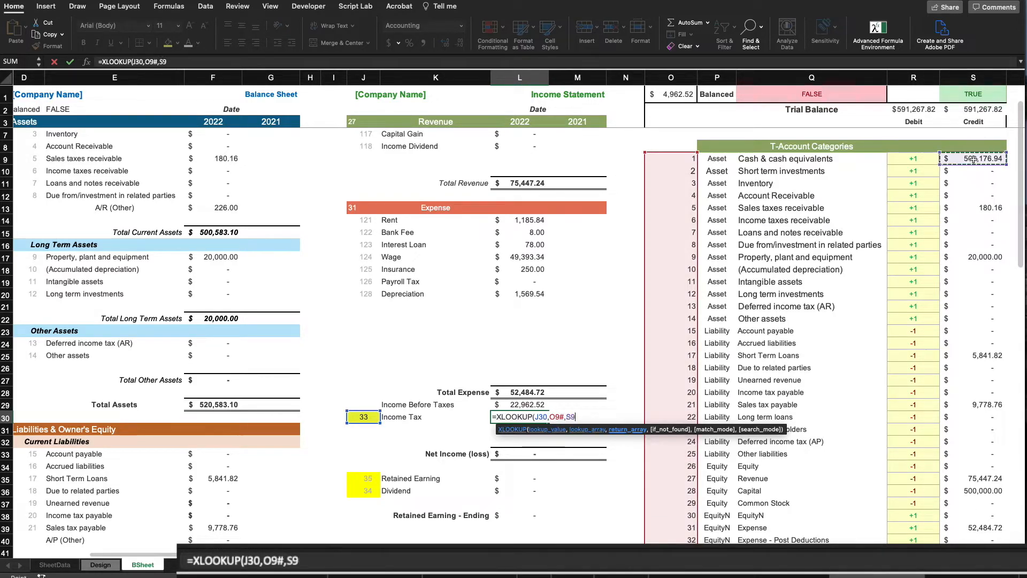
pyautogui.write('#')
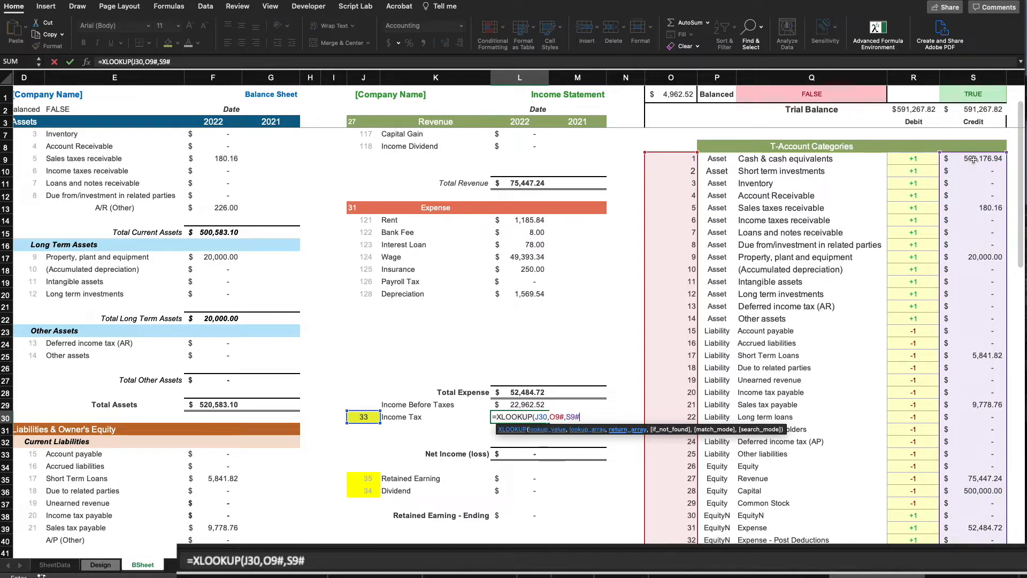
# Make the O9# and S9# references absolute and commit, giving Income Tax 18,000.00
pyautogui.click(164, 62)
pyautogui.press('F4')
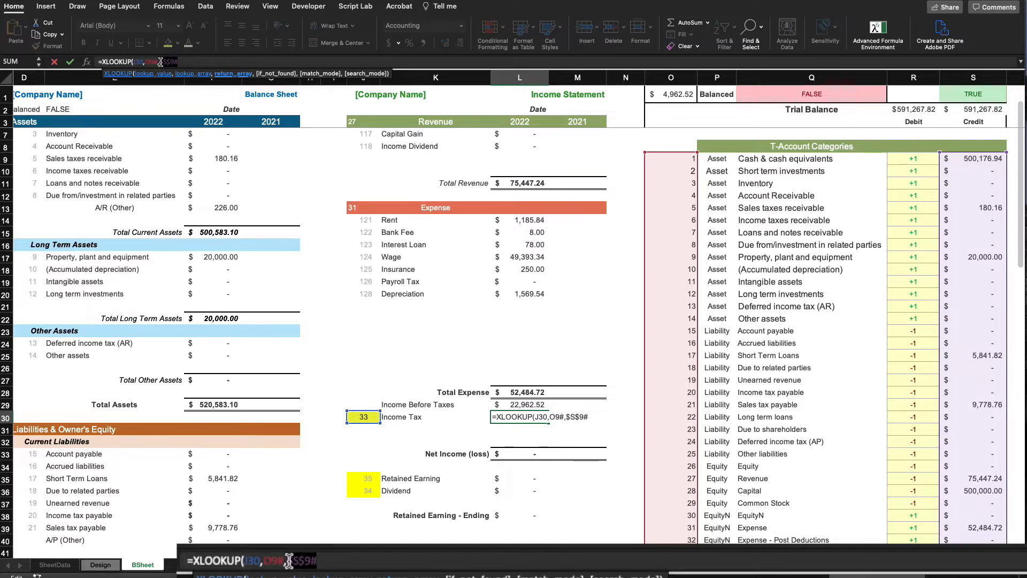
pyautogui.click(151, 62)
pyautogui.press('F4')
pyautogui.click(191, 62)
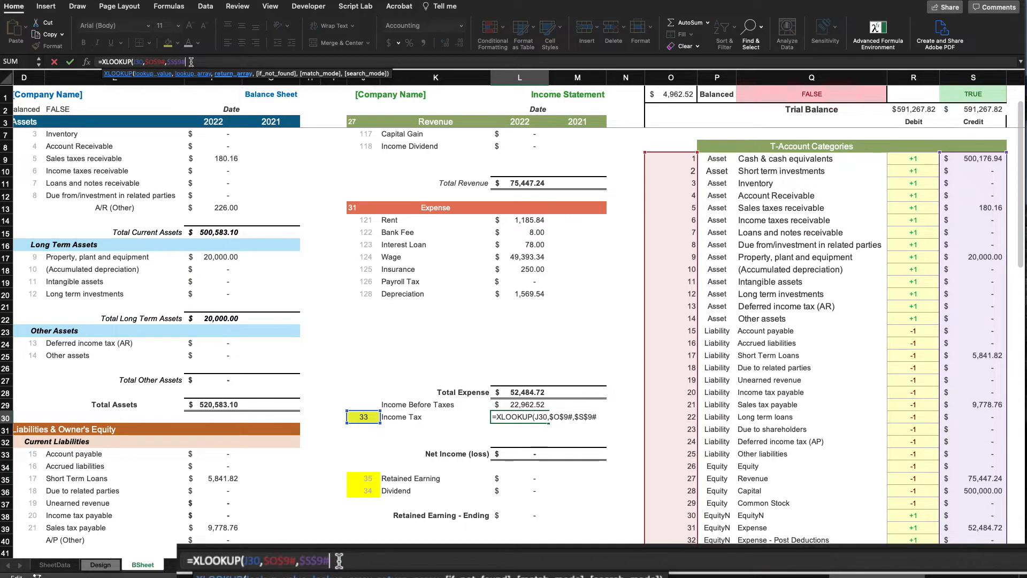
pyautogui.write(')')
pyautogui.press('Return')
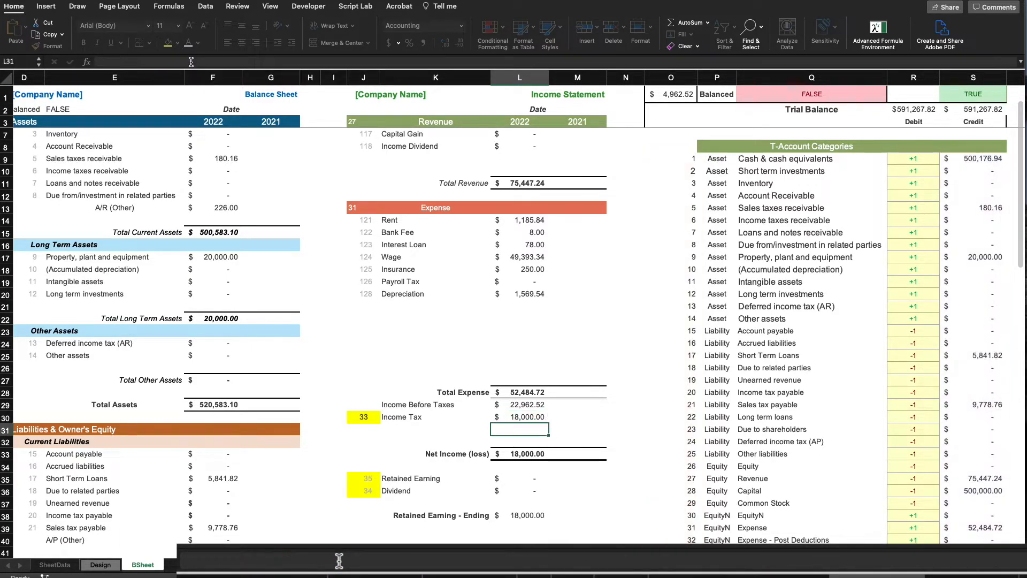
pyautogui.scroll(-3, 344, 167)
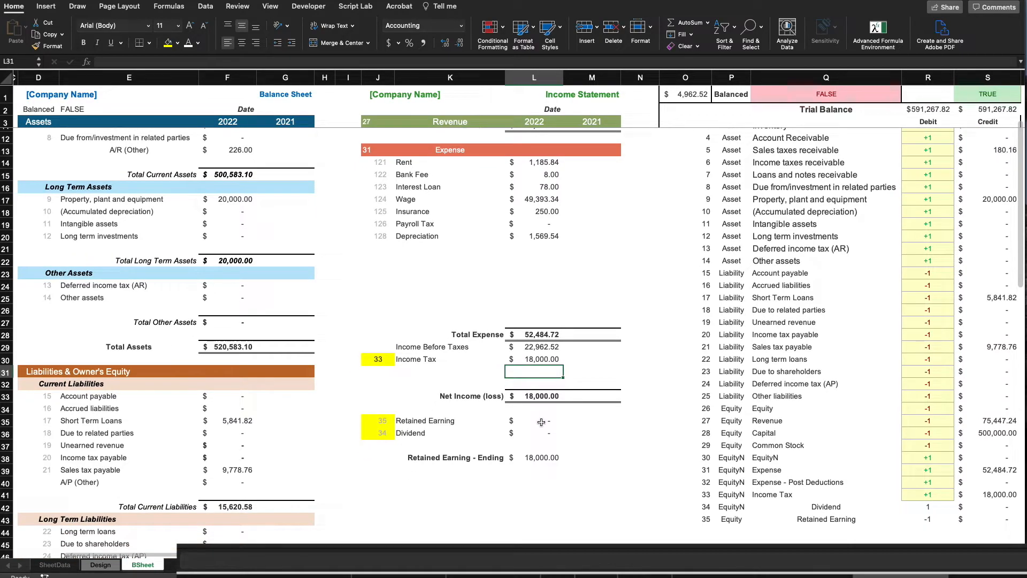
# Copy the L30 Income Tax lookup formula into the Dividend line L36
pyautogui.click(538, 360)
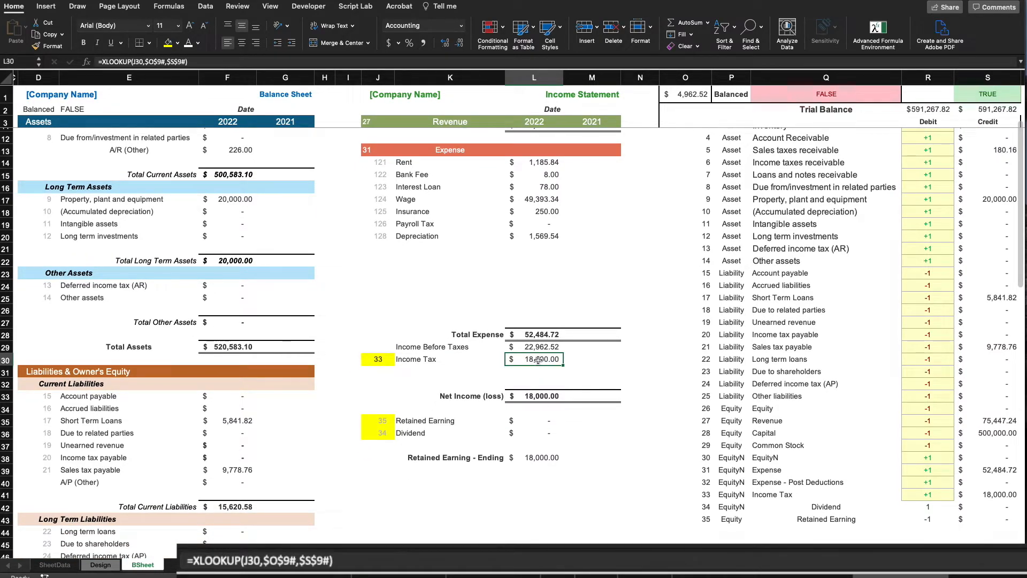
pyautogui.hotkey('ctrl', 'c')
pyautogui.click(539, 420)
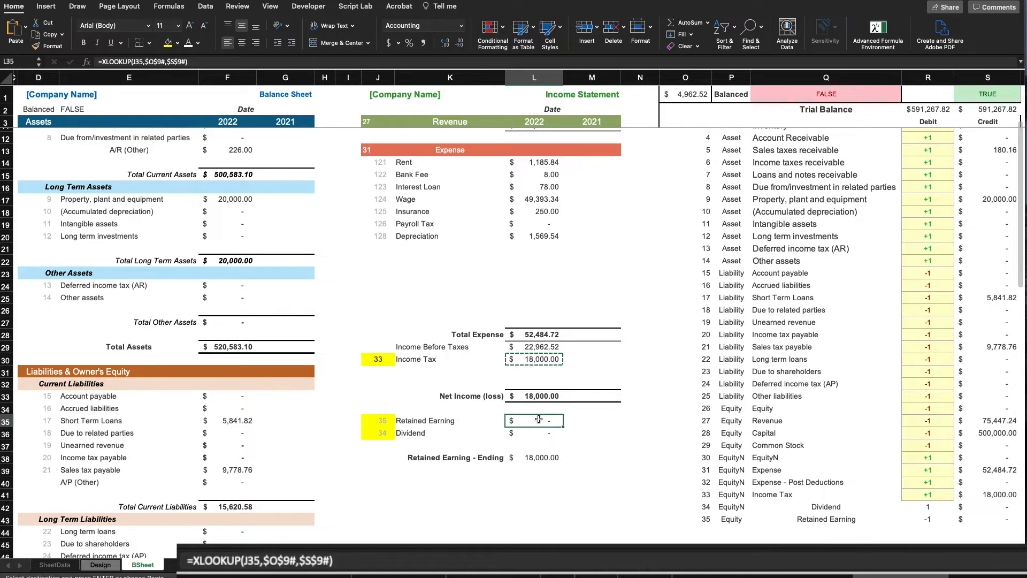
pyautogui.click(539, 433)
pyautogui.hotkey('ctrl', 'v')
pyautogui.click(593, 433)
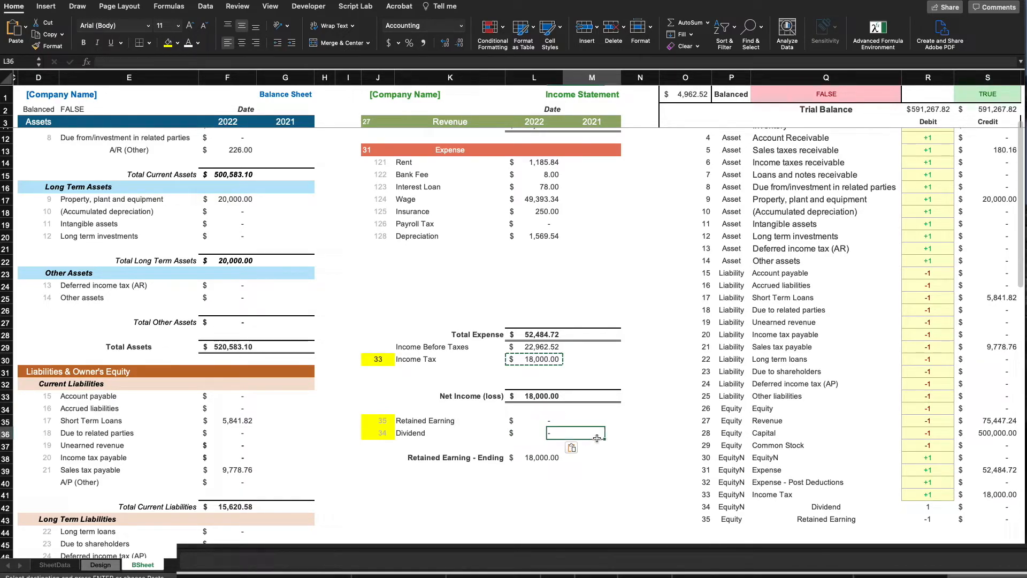
pyautogui.press('Escape')
# Clear the incorrect Net Income (loss) value in L33
pyautogui.click(541, 397)
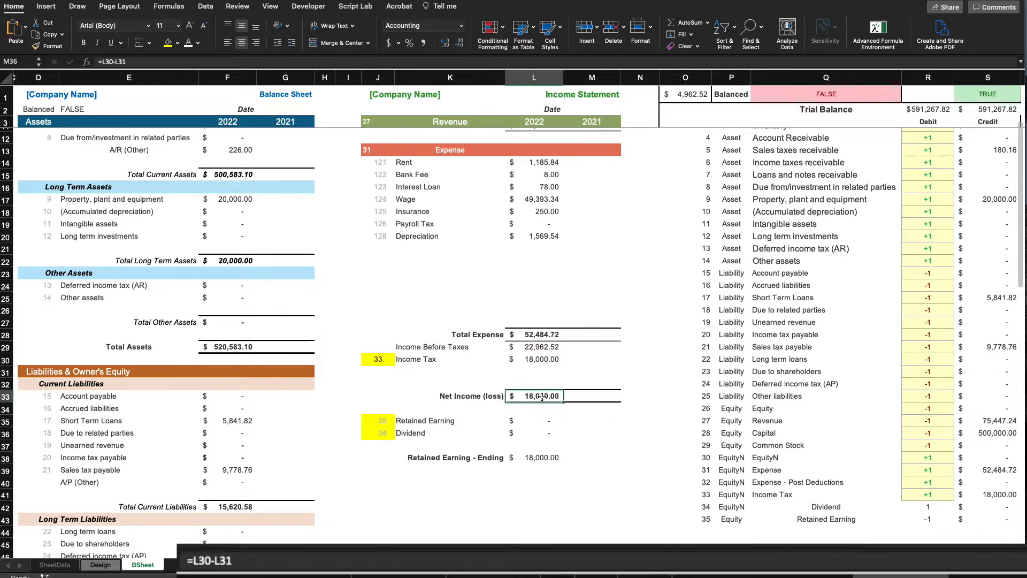
pyautogui.press('Delete')
pyautogui.click(651, 451)
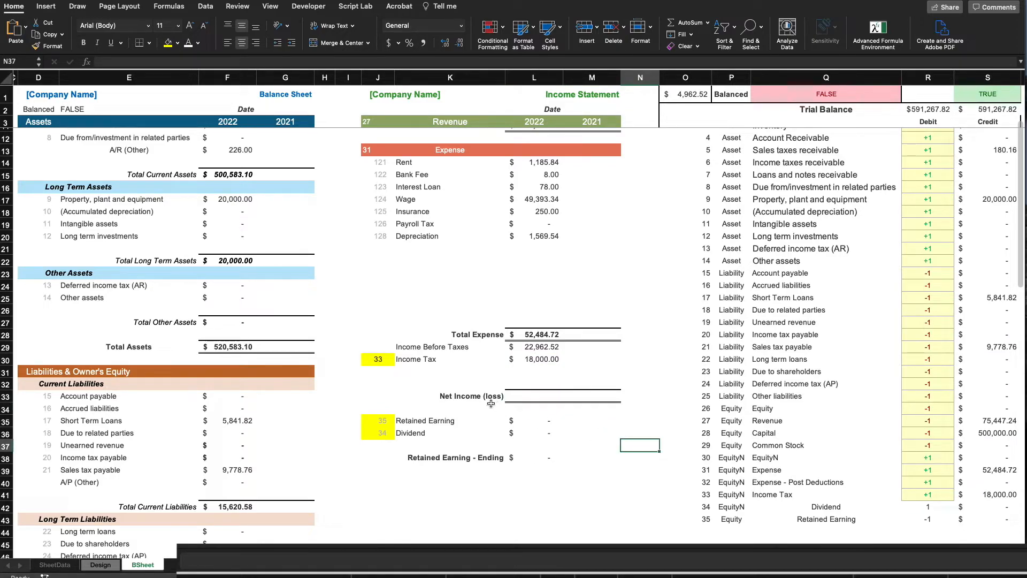
pyautogui.click(570, 381)
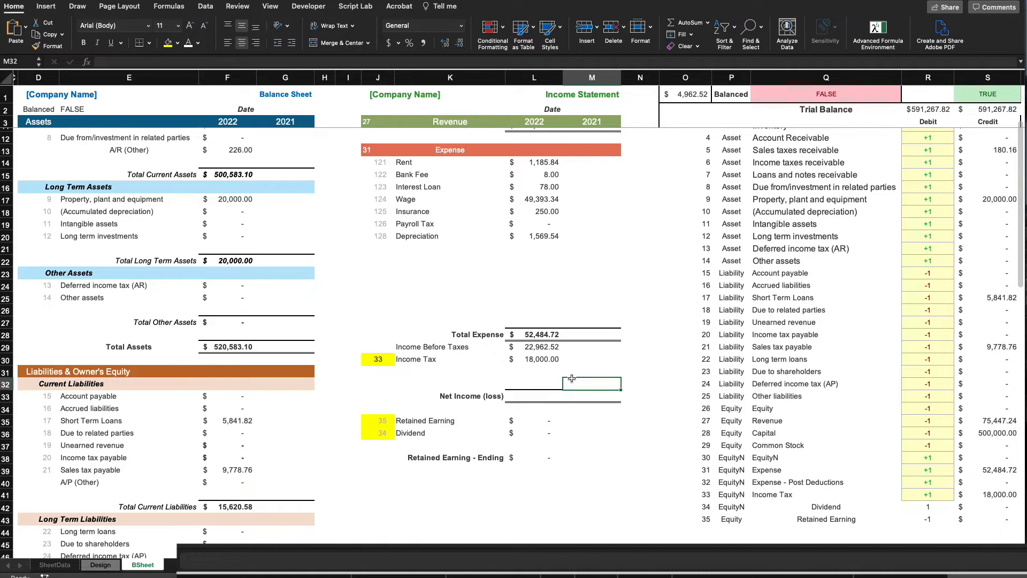
pyautogui.click(541, 395)
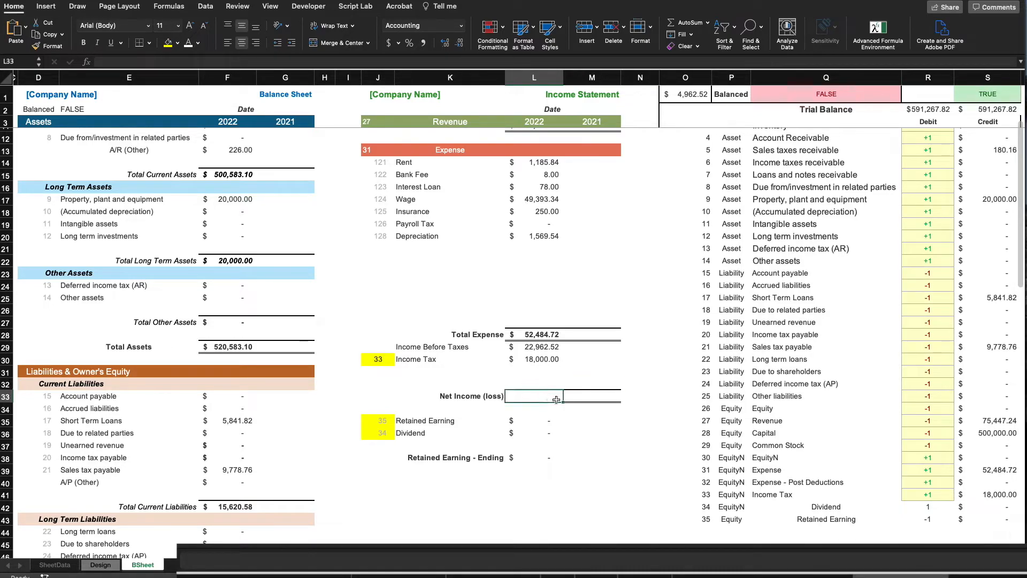
# Enter =L29-L30 in L33 so Net Income (loss) shows 4,962.52
pyautogui.write('=')
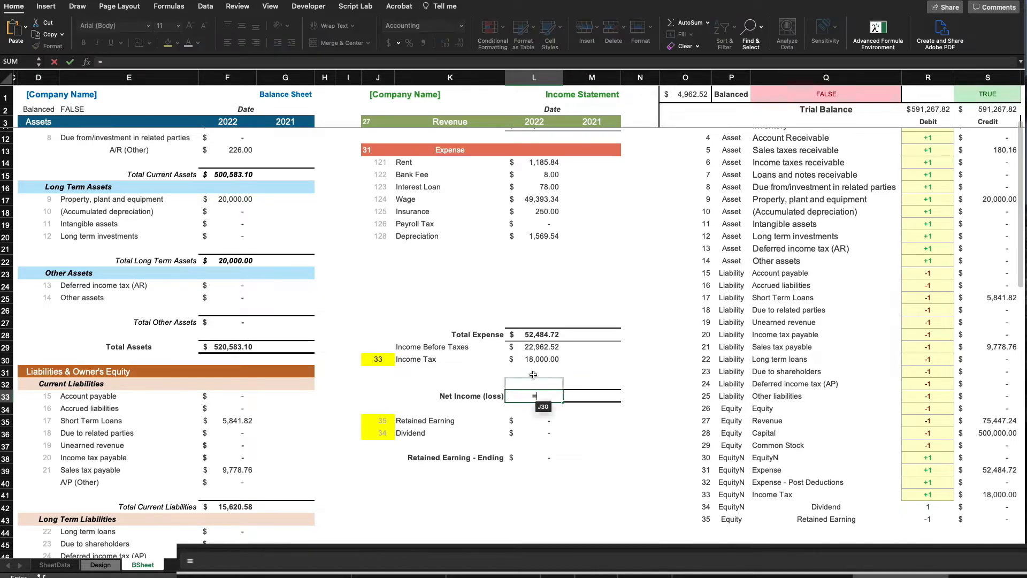
pyautogui.click(541, 345)
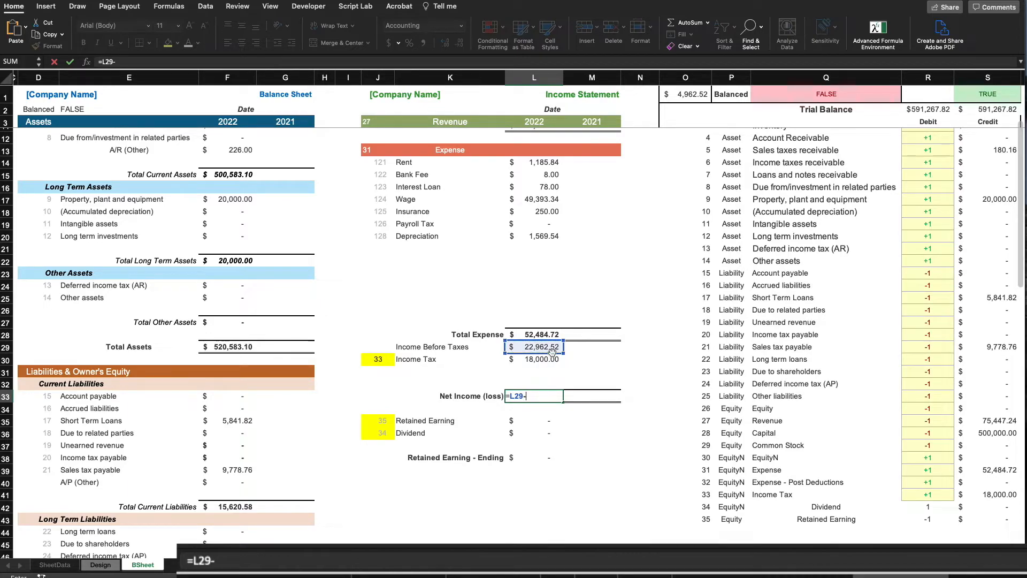
pyautogui.click(545, 358)
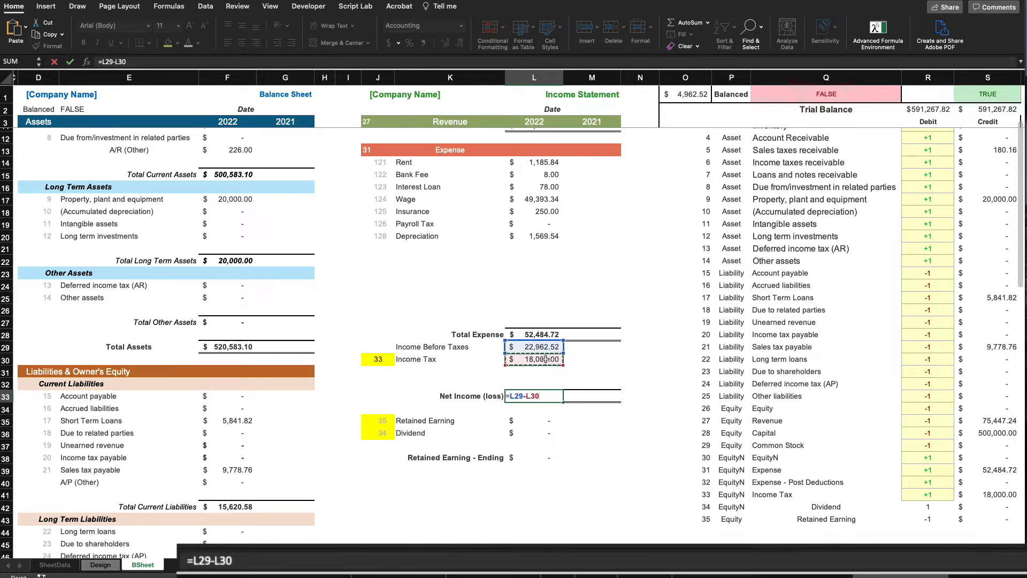
pyautogui.press('Return')
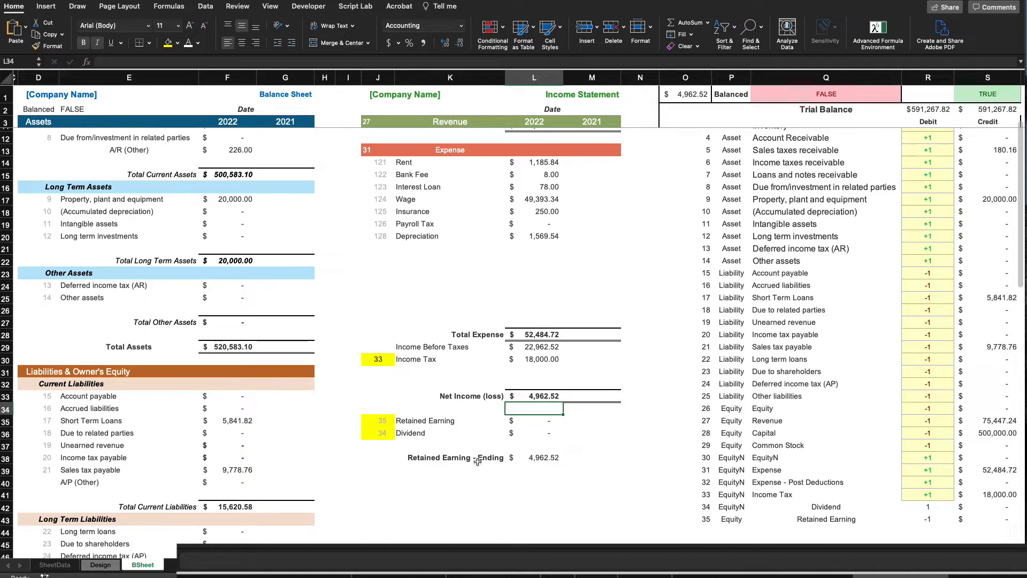
# Check the Net Income, Dividend and ending retained earnings formulas
pyautogui.click(538, 397)
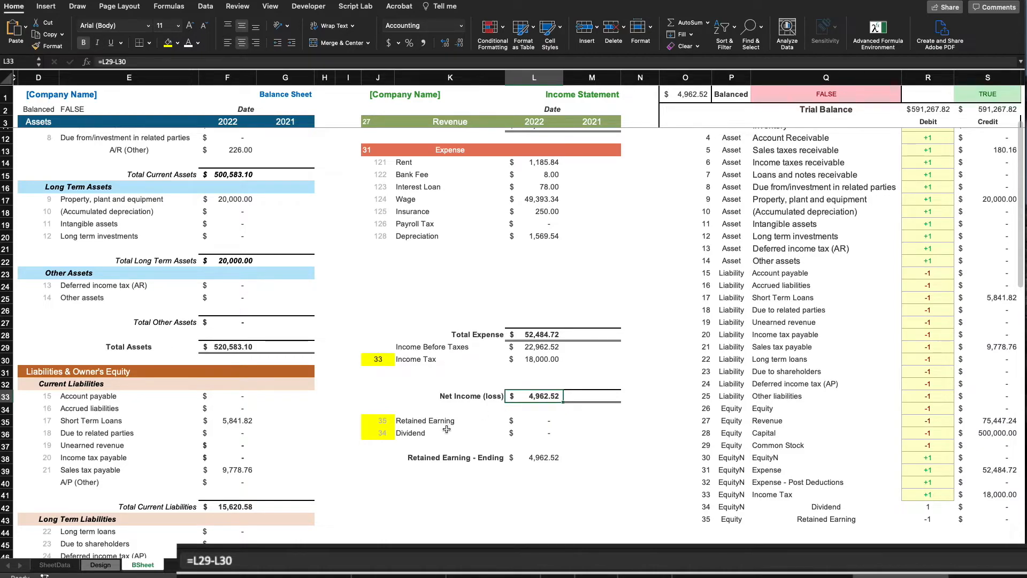
pyautogui.click(551, 431)
pyautogui.click(545, 457)
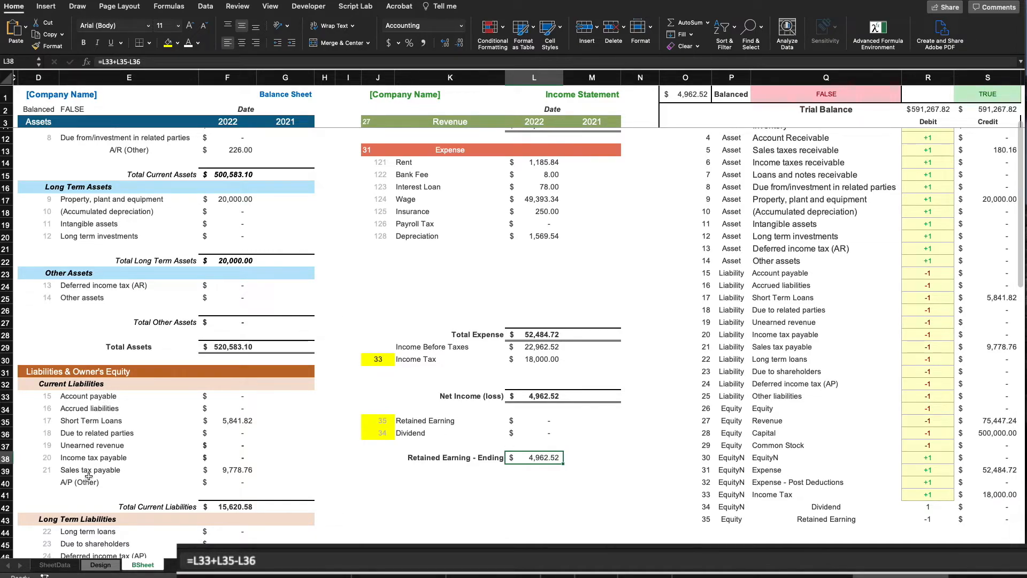
pyautogui.scroll(-10, 137, 531)
pyautogui.hscroll(-2, 137, 530)
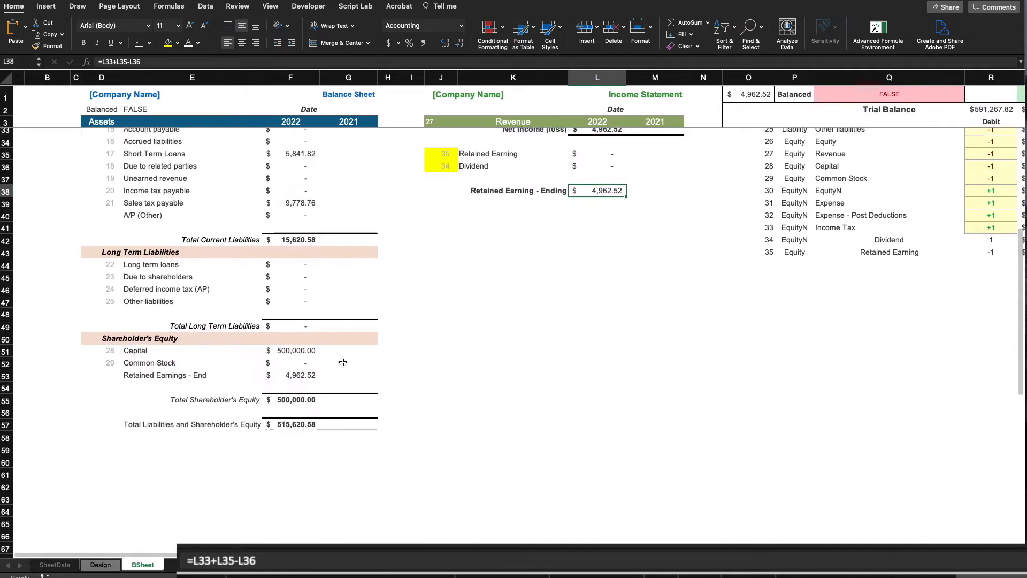
# Set F53 Retained Earnings - End to =L38, the income statement's 4,962.52
pyautogui.moveTo(508, 405); pyautogui.dragTo(565, 396)
pyautogui.scroll(1, 565, 397)
pyautogui.hscroll(1, 565, 396)
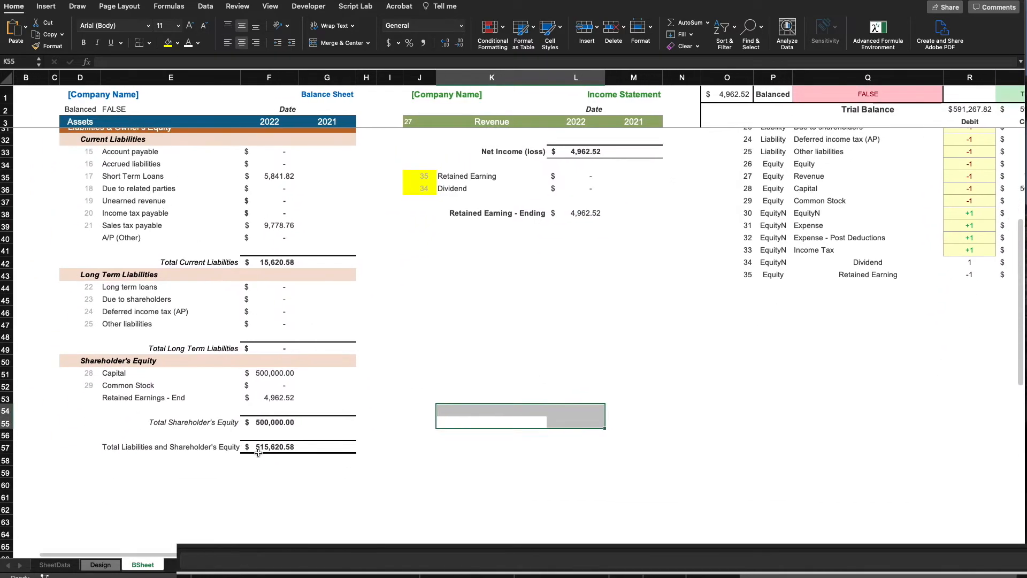
pyautogui.click(276, 398)
pyautogui.write('=')
pyautogui.click(567, 214)
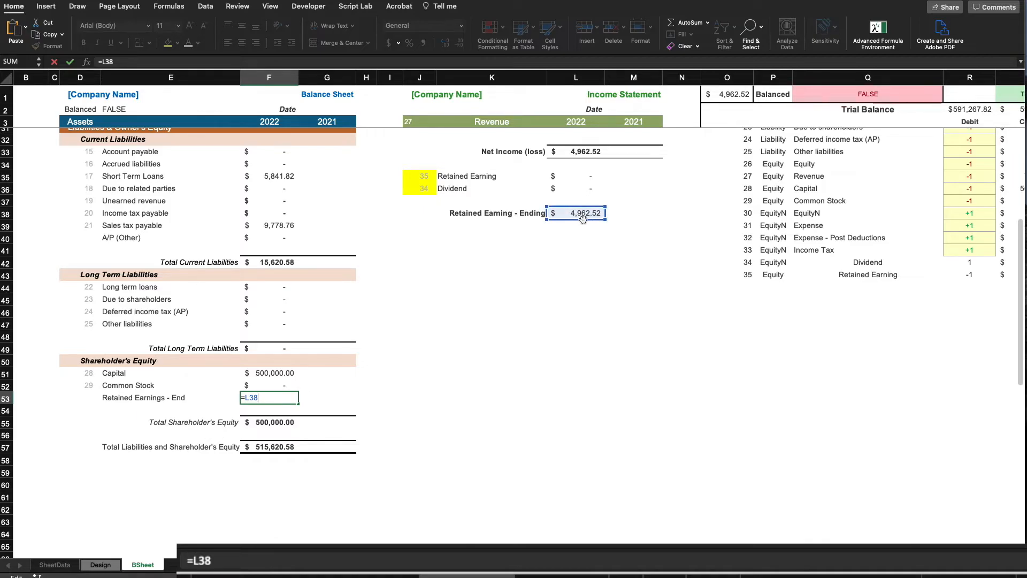
pyautogui.press('Return')
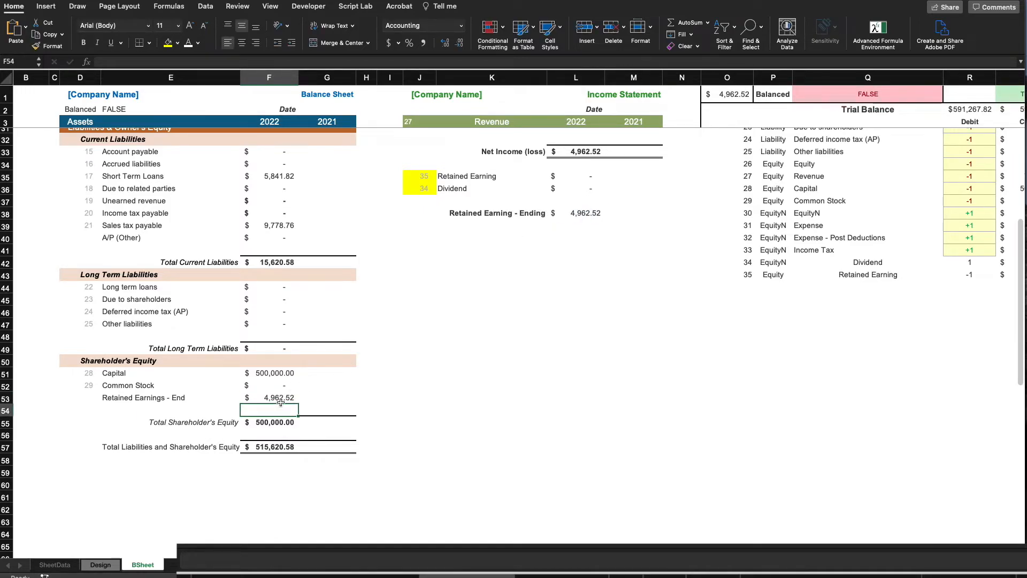
pyautogui.click(281, 397)
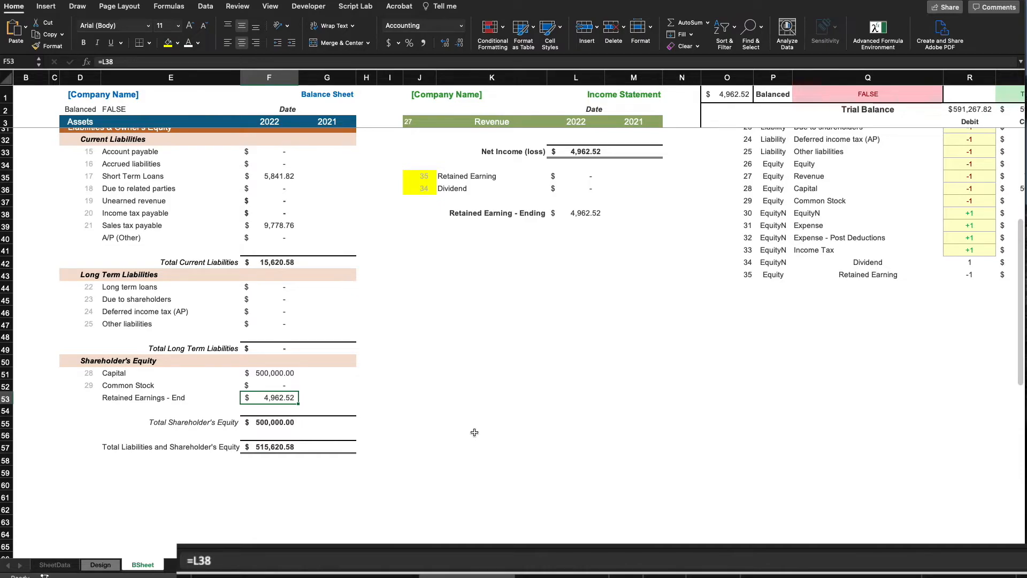
# Review the Q1 Balanced check formula and the F55 Total Shareholder's Equity =SUM(F51#) formula
pyautogui.click(387, 474)
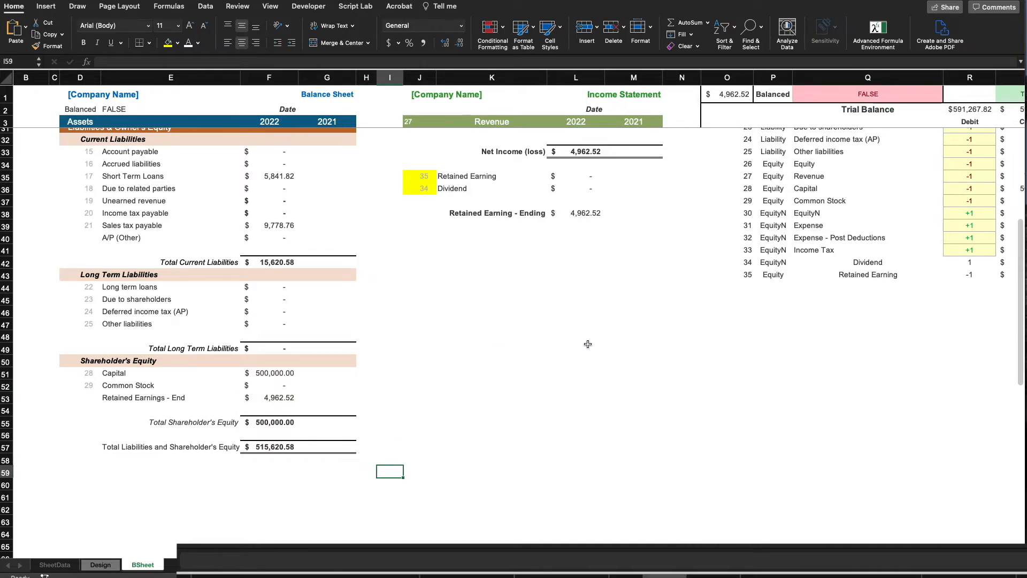
pyautogui.scroll(2, 588, 344)
pyautogui.click(506, 452)
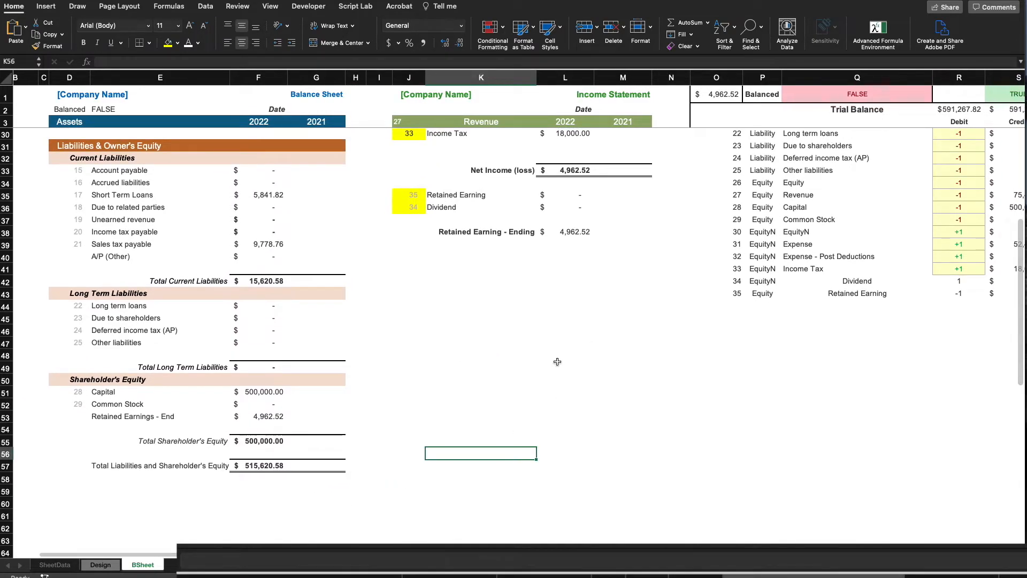
pyautogui.scroll(7, 662, 259)
pyautogui.scroll(2, 709, 257)
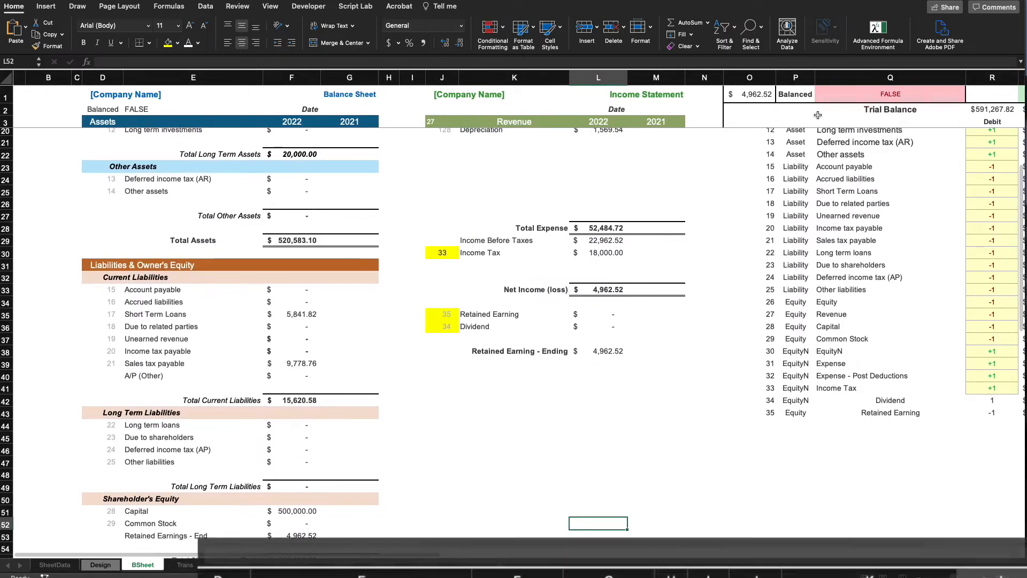
pyautogui.click(854, 95)
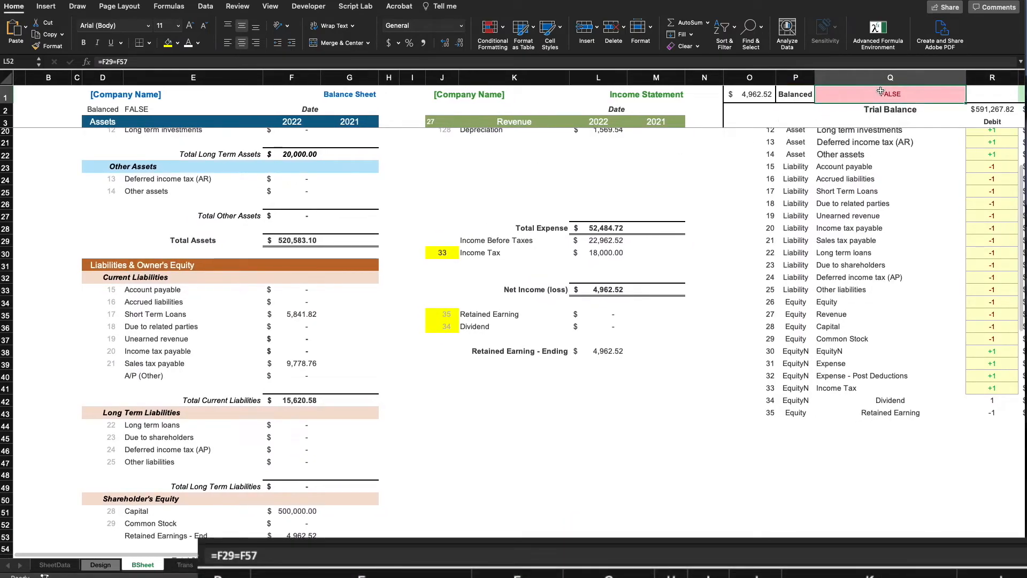
pyautogui.scroll(-3, 507, 391)
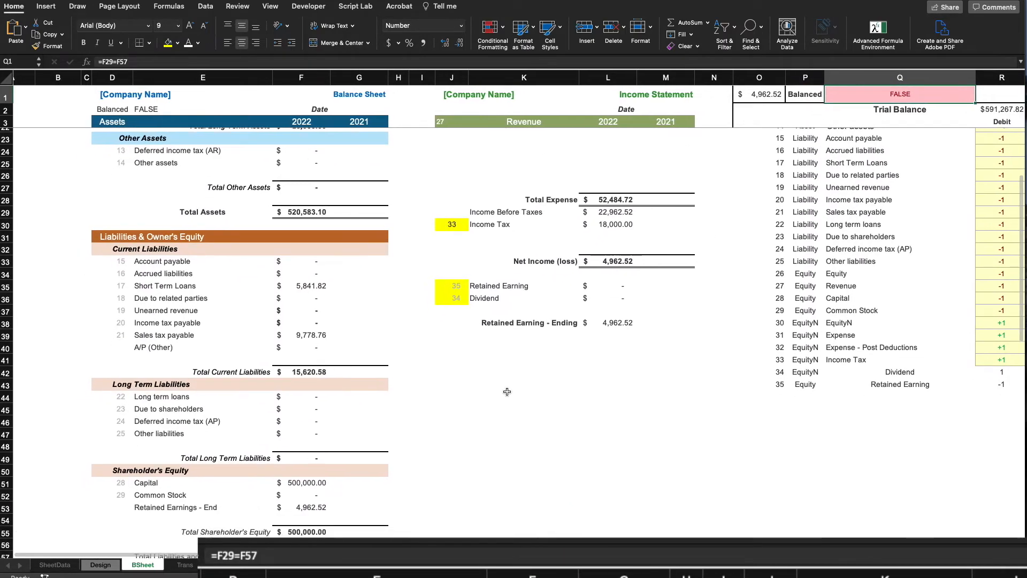
pyautogui.scroll(-1, 493, 402)
pyautogui.click(450, 400)
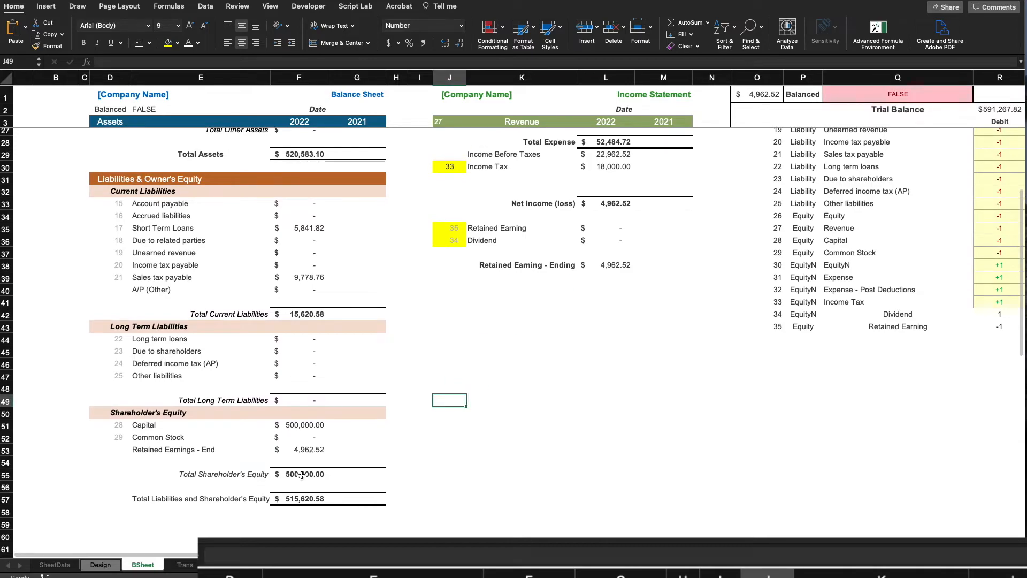
pyautogui.click(300, 475)
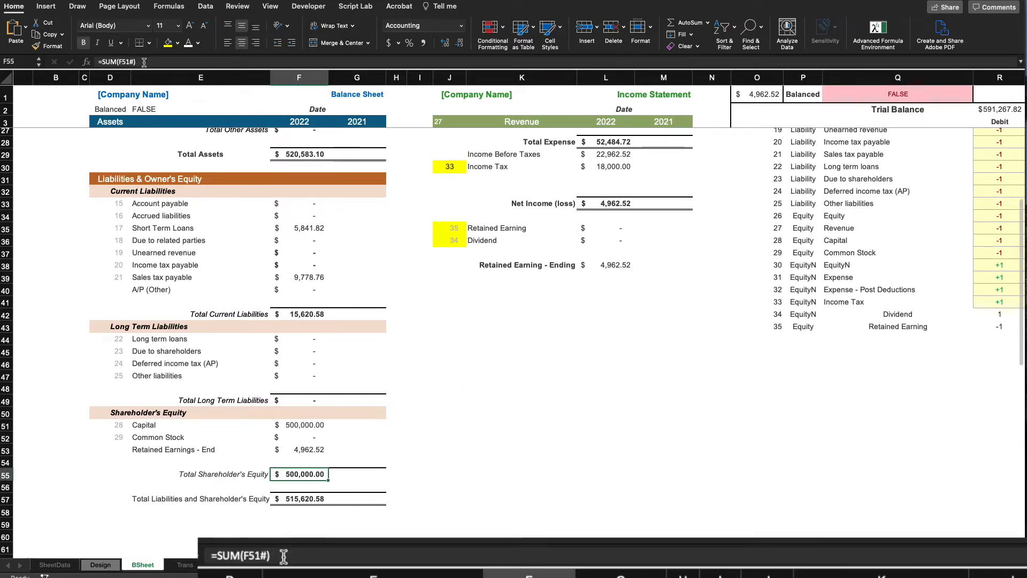
# Review the F55 equity formula and trace Retained Earnings - End in F53 back to L38
pyautogui.doubleClick(303, 474)
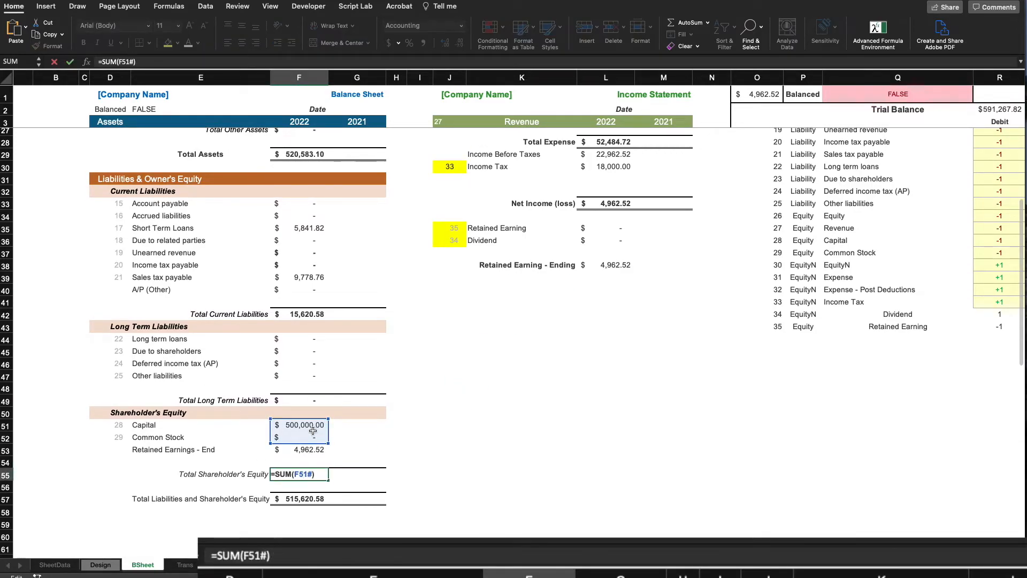
pyautogui.press('Return')
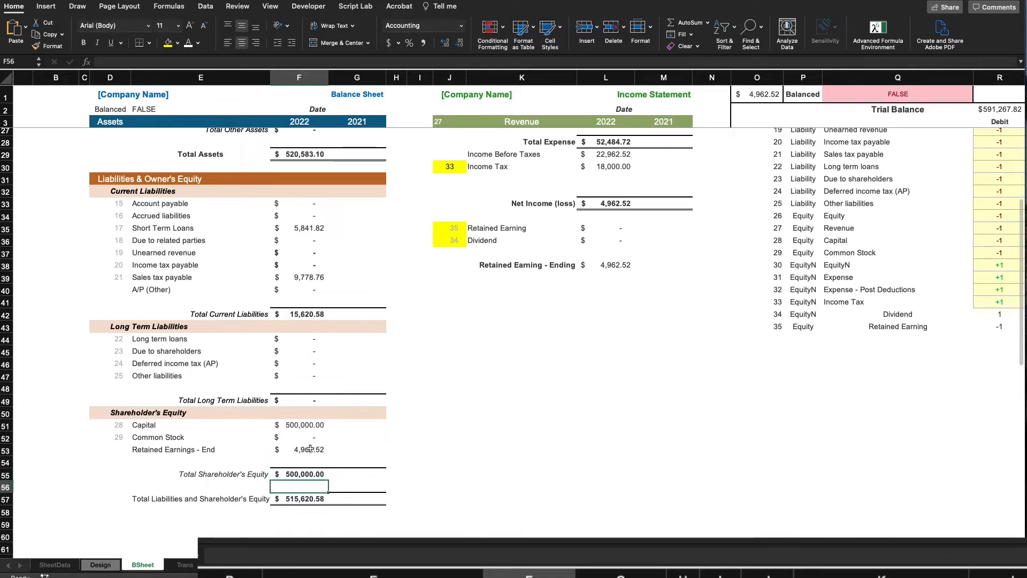
pyautogui.click(311, 450)
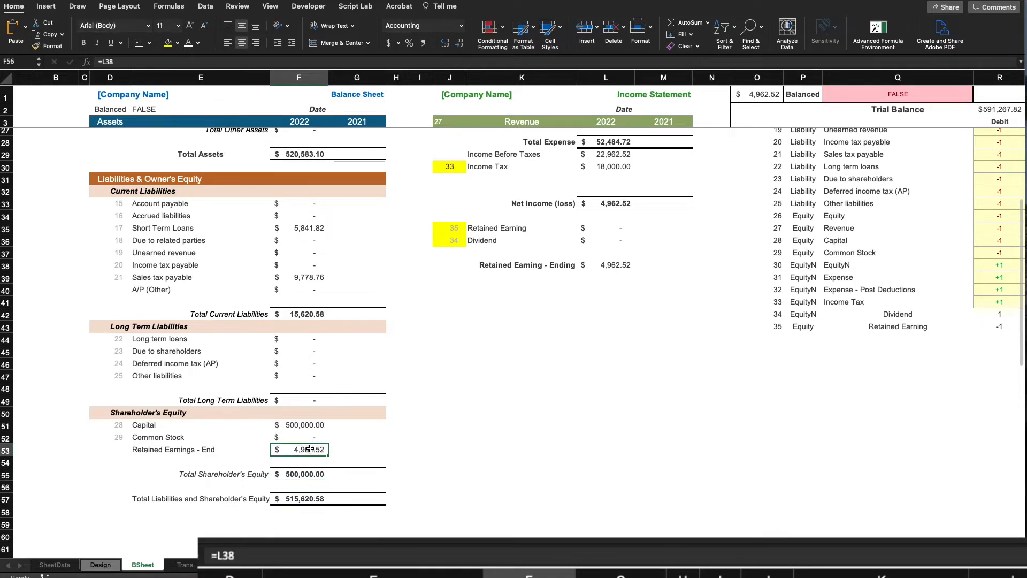
pyautogui.click(608, 271)
pyautogui.click(296, 477)
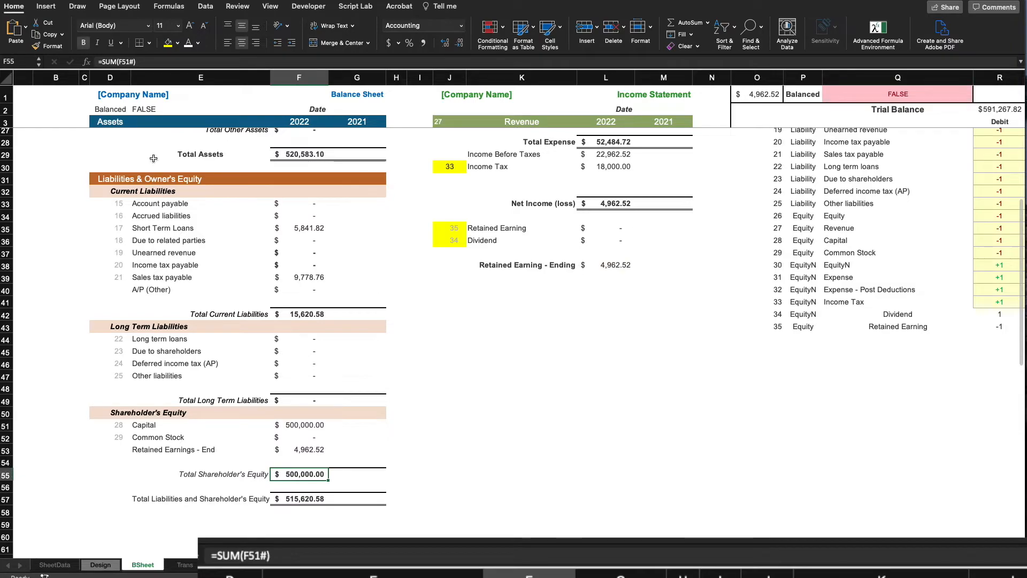
# Change F55 to =SUM(F51#, F53) so total shareholder's equity becomes 504,962.52
pyautogui.click(146, 62)
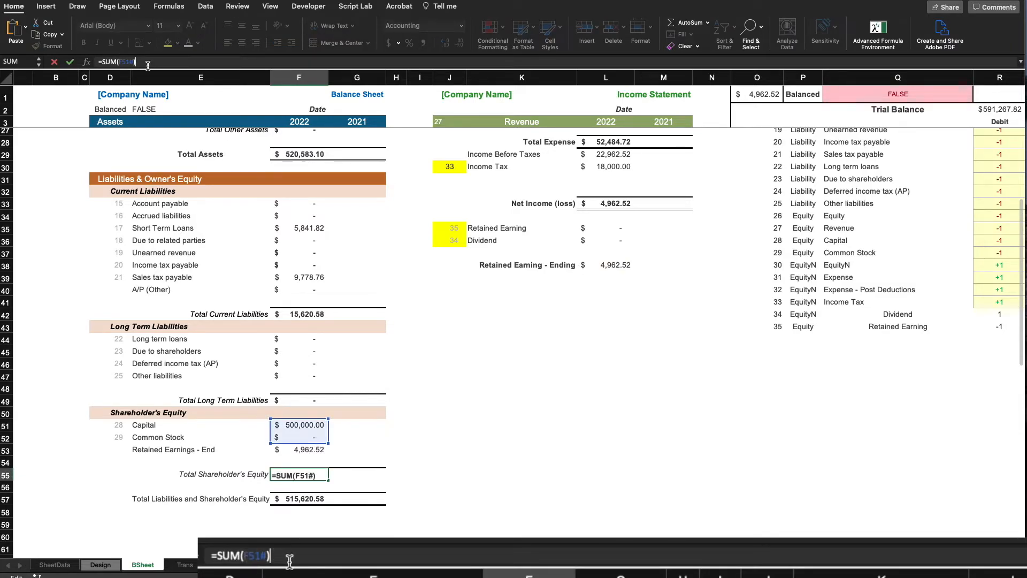
pyautogui.press('BackSpace')
pyautogui.write(',')
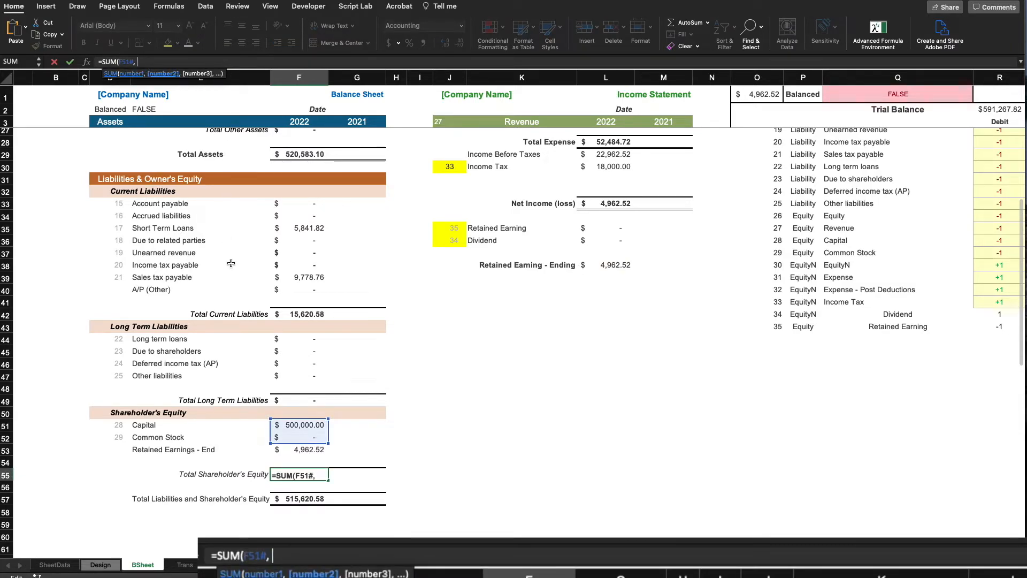
pyautogui.click(297, 450)
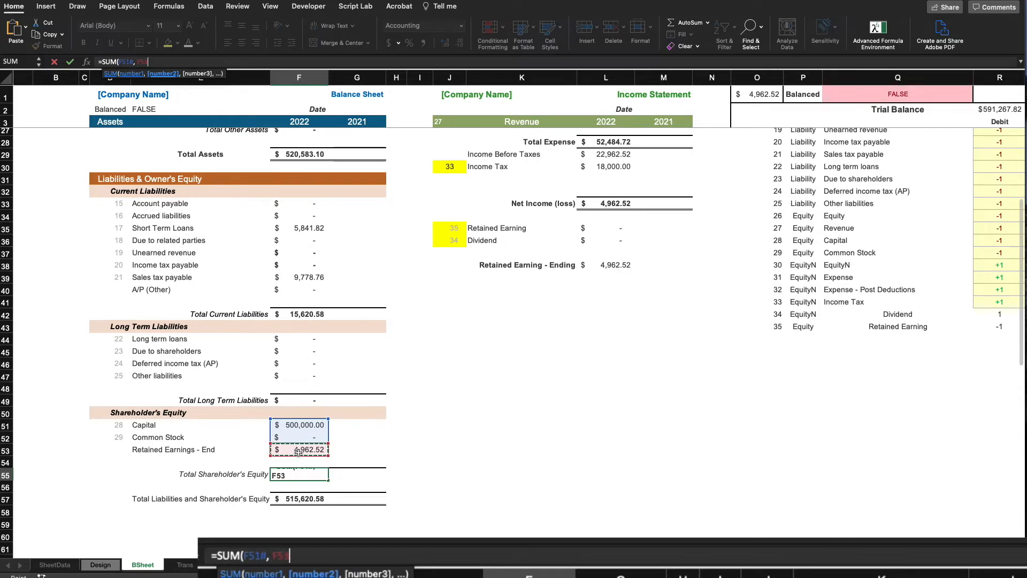
pyautogui.write(')')
pyautogui.press('Return')
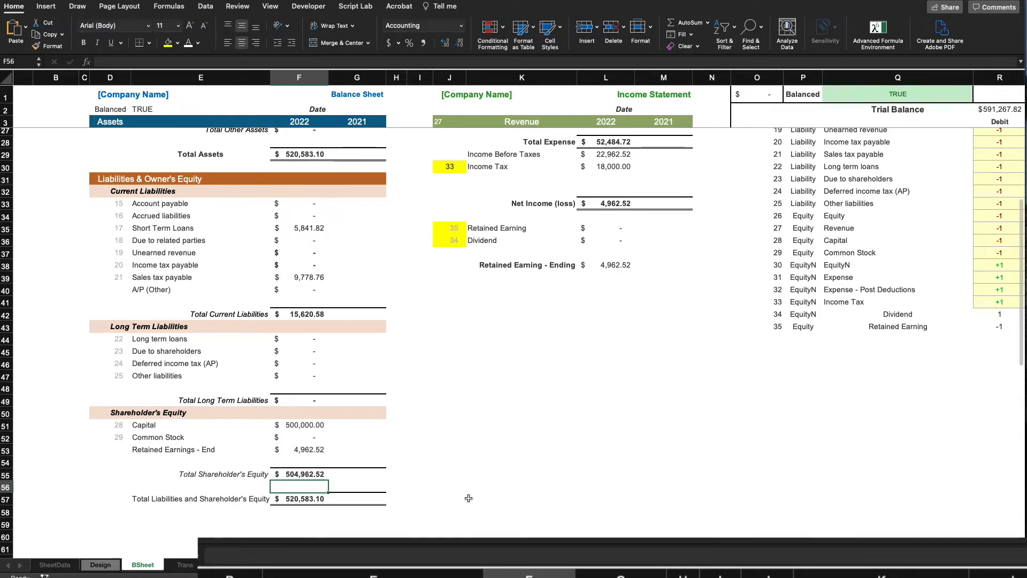
pyautogui.click(522, 498)
pyautogui.click(460, 339)
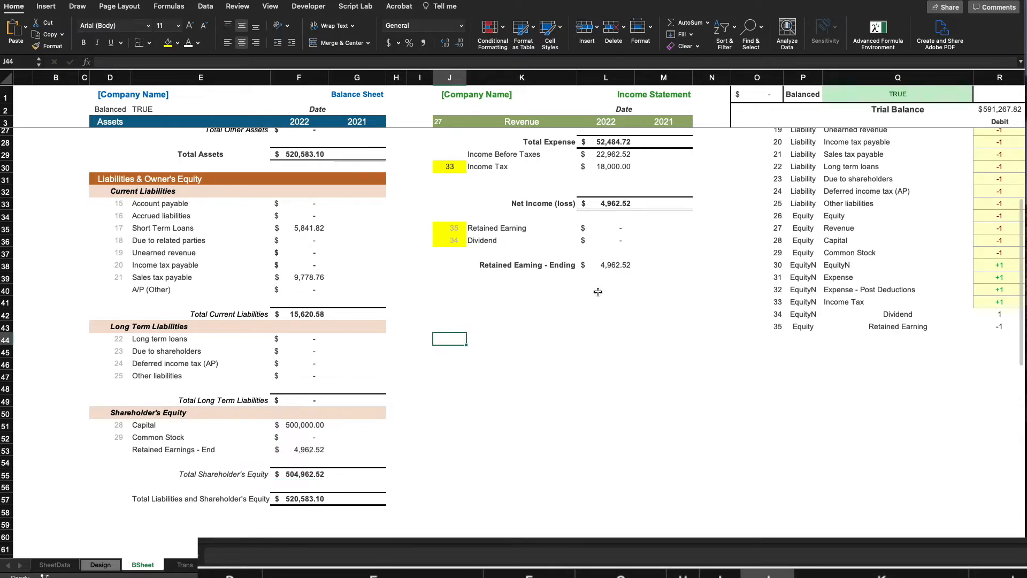
pyautogui.scroll(1, 625, 273)
pyautogui.scroll(1, 624, 272)
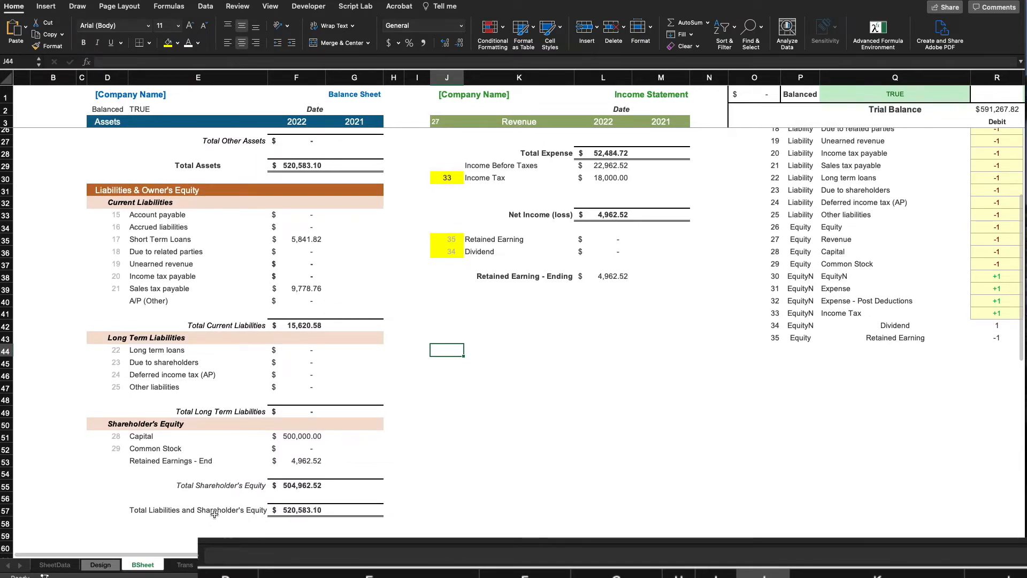
pyautogui.click(300, 510)
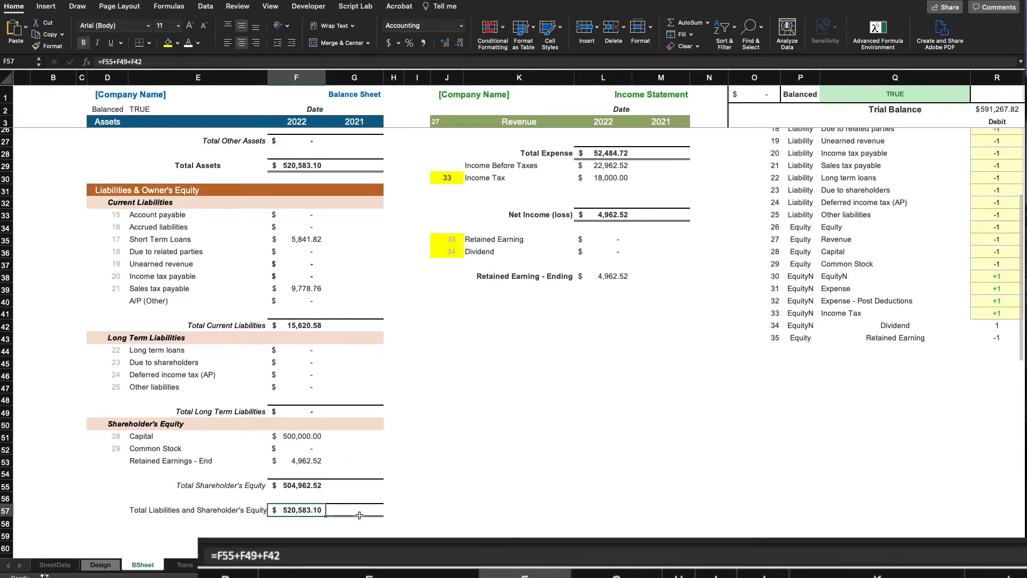
pyautogui.click(301, 165)
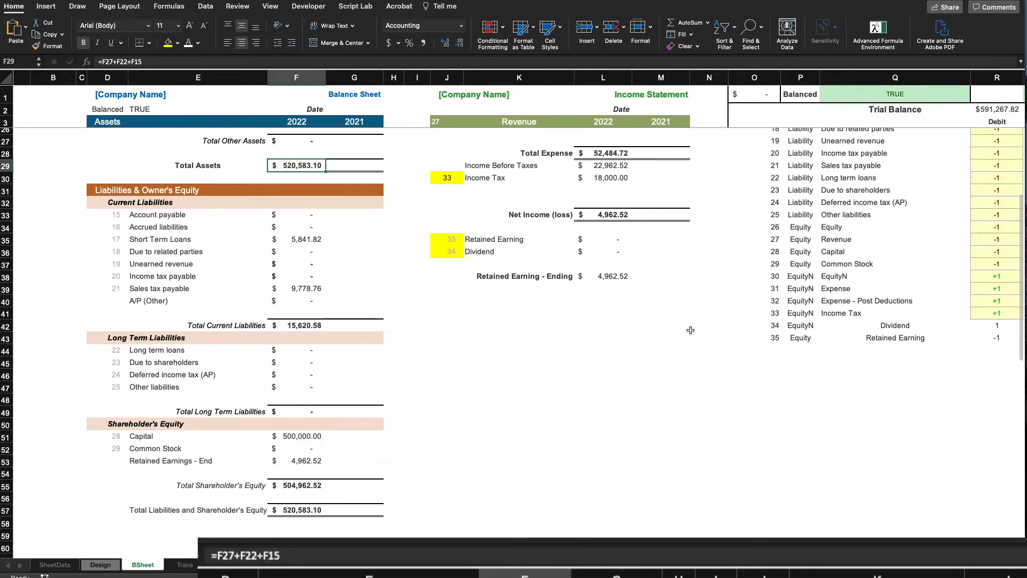
pyautogui.click(709, 325)
pyautogui.click(908, 100)
pyautogui.scroll(3, 38, 189)
pyautogui.hscroll(3, 38, 188)
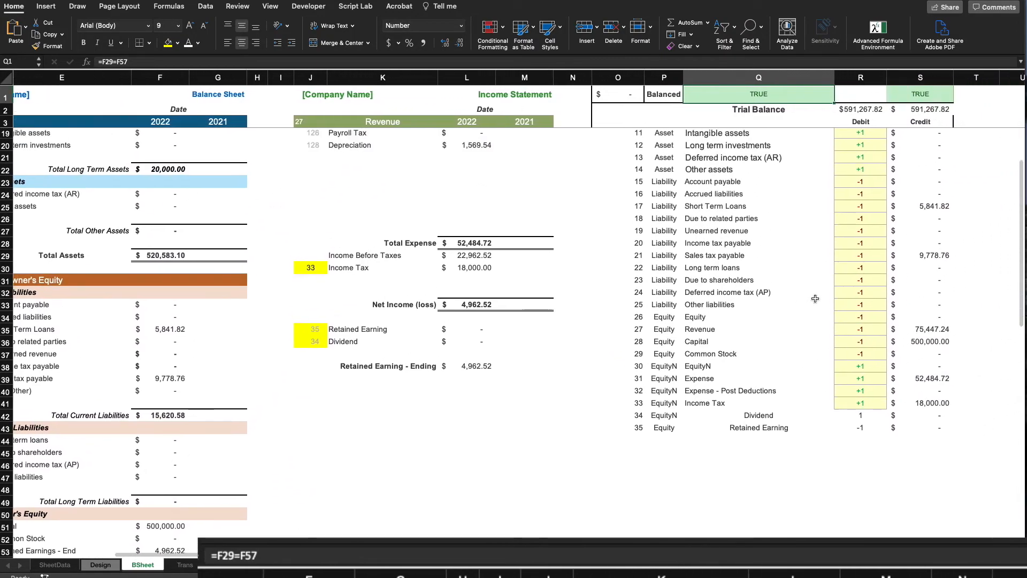
pyautogui.hscroll(-2, 165, 92)
pyautogui.hscroll(2, 697, 179)
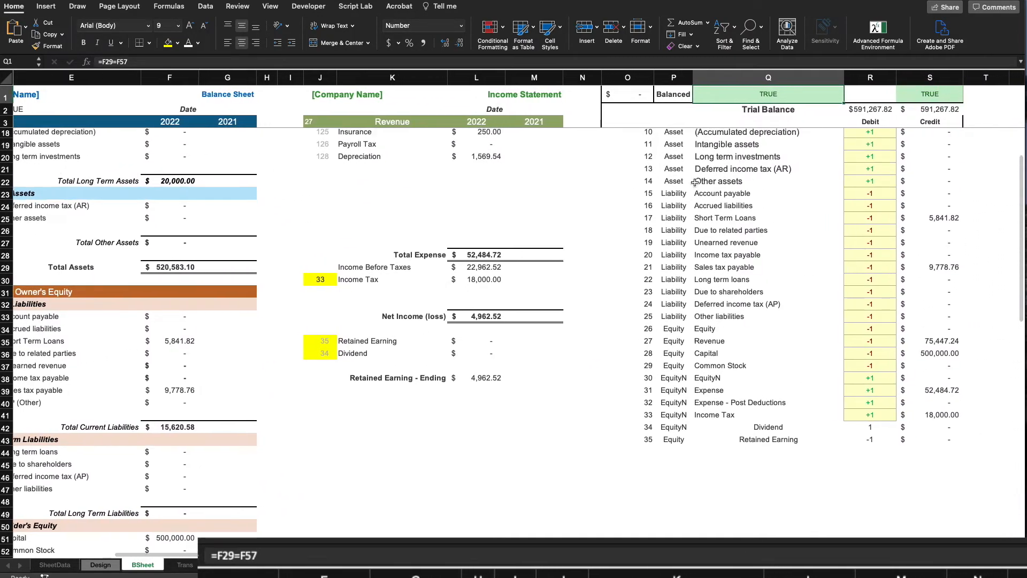
pyautogui.scroll(2, 745, 140)
pyautogui.scroll(4, 745, 139)
pyautogui.hscroll(-1, 745, 139)
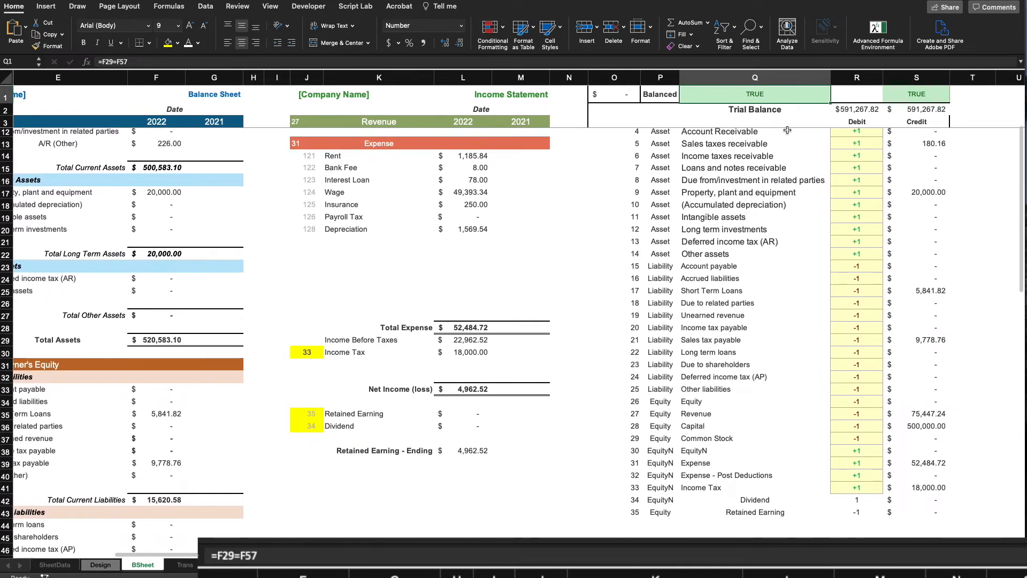
pyautogui.click(922, 92)
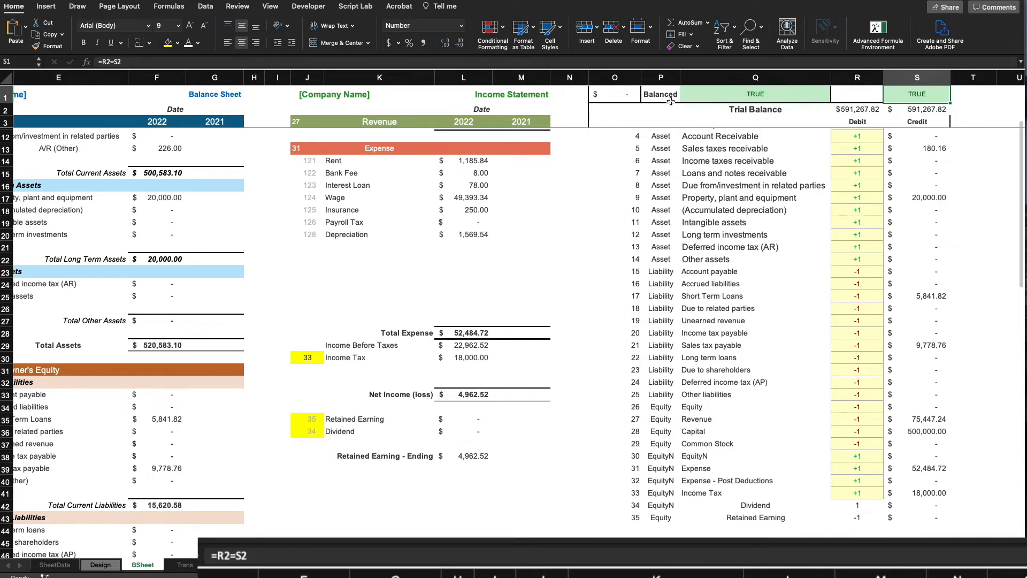
pyautogui.click(774, 92)
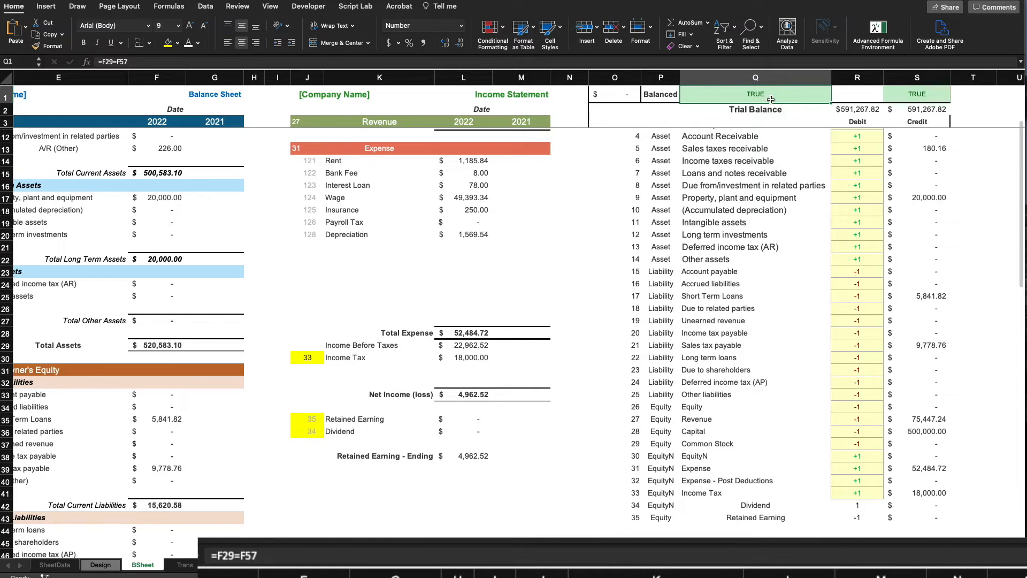
pyautogui.moveTo(792, 95); pyautogui.dragTo(936, 95)
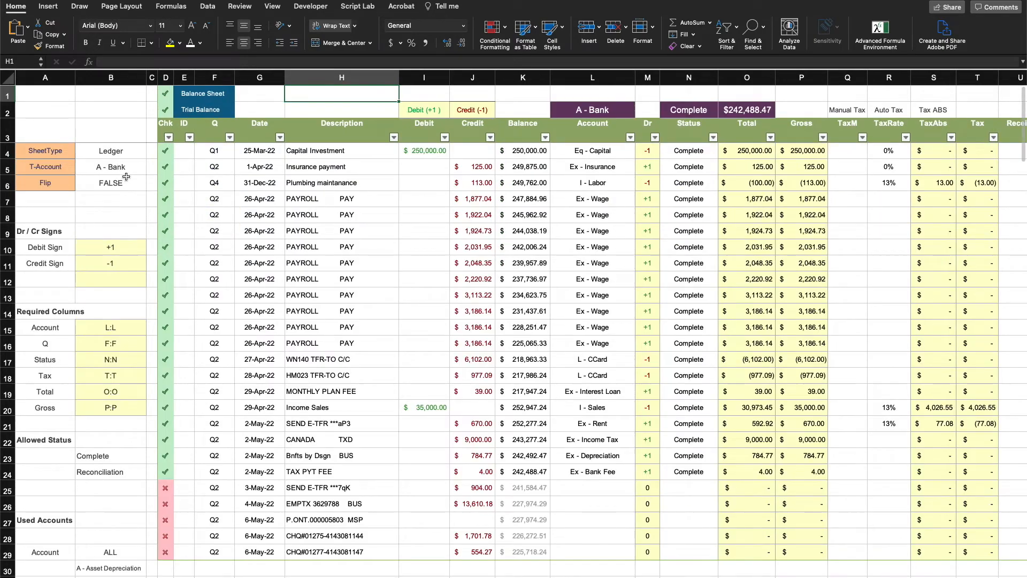
# Inspect the ledger's Balance Sheet and Trial Balance check cells D1:F2 and a PAYROLL entry's Complete status
pyautogui.moveTo(168, 94); pyautogui.dragTo(203, 110)
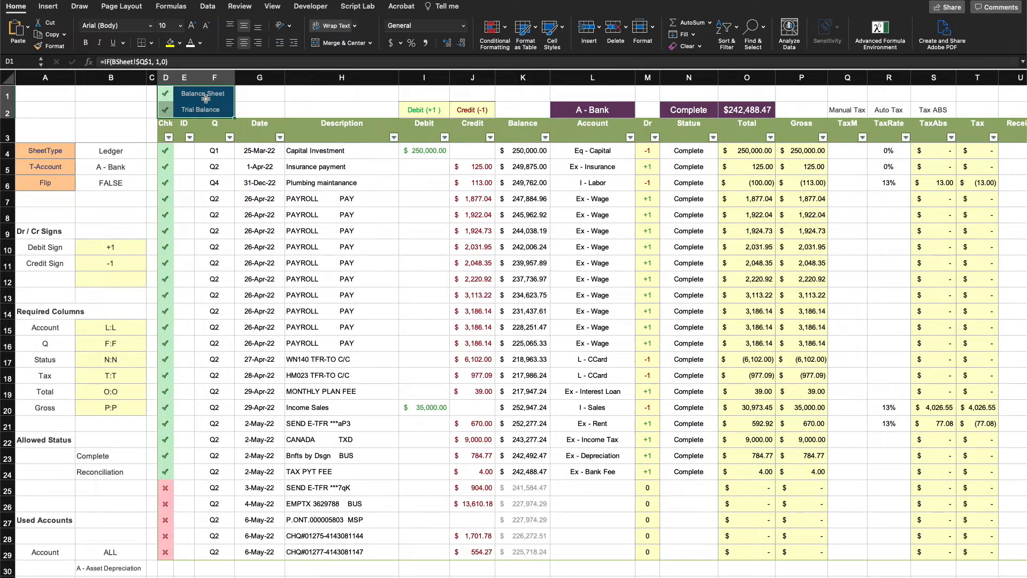
pyautogui.click(333, 268)
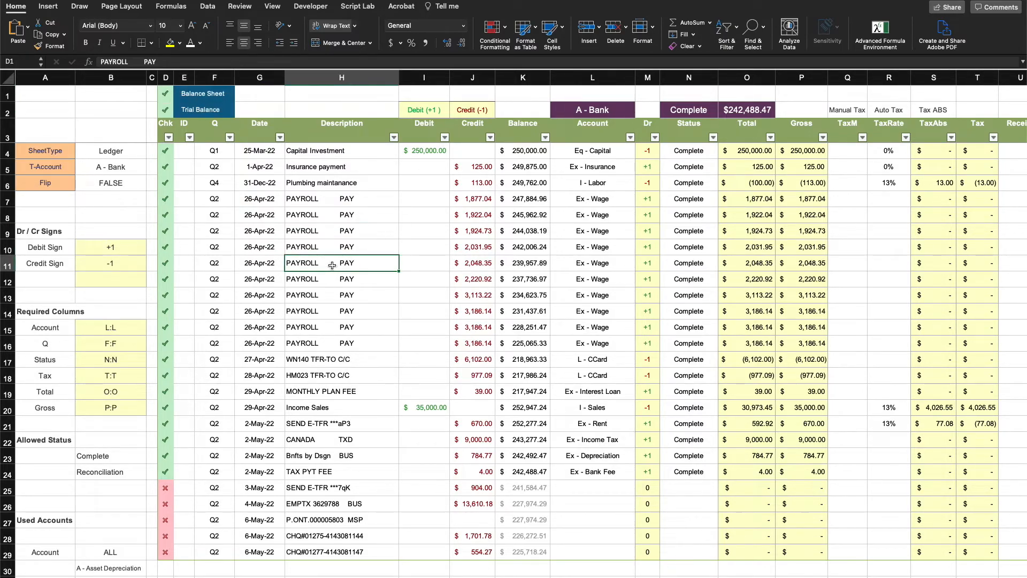
pyautogui.click(705, 268)
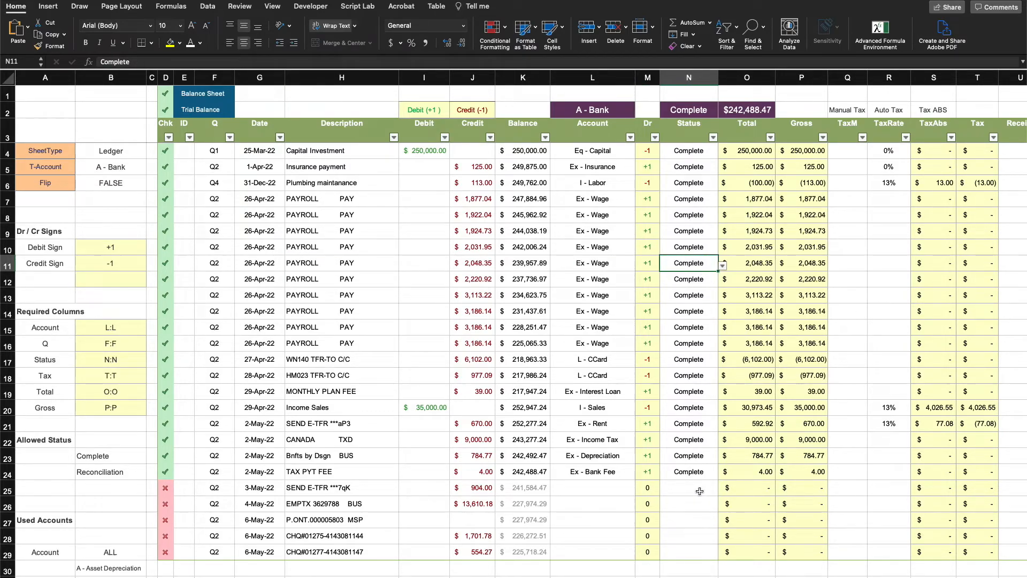
pyautogui.moveTo(160, 95); pyautogui.dragTo(204, 109)
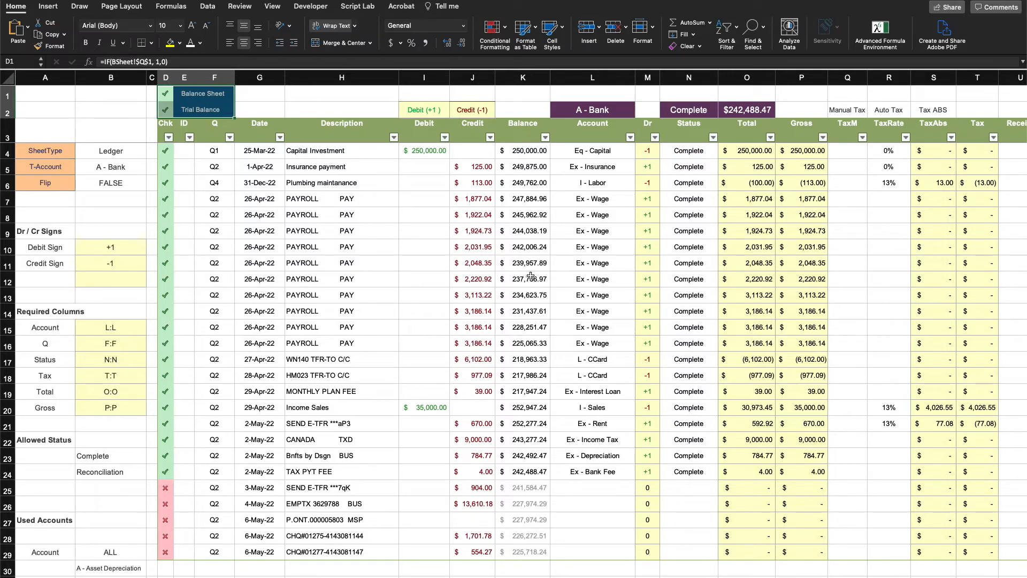
pyautogui.click(251, 109)
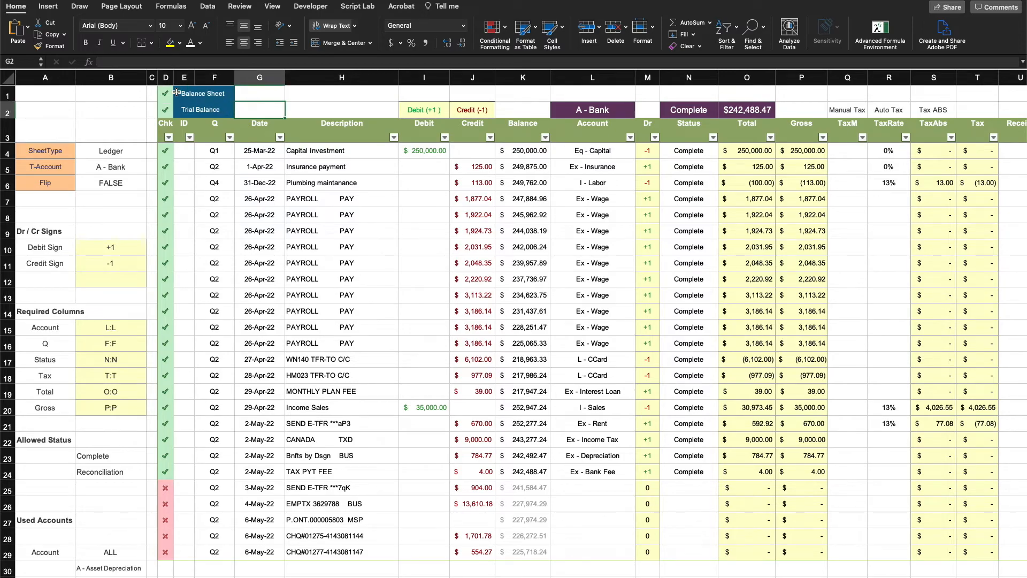
pyautogui.moveTo(177, 93); pyautogui.dragTo(204, 105)
pyautogui.click(366, 108)
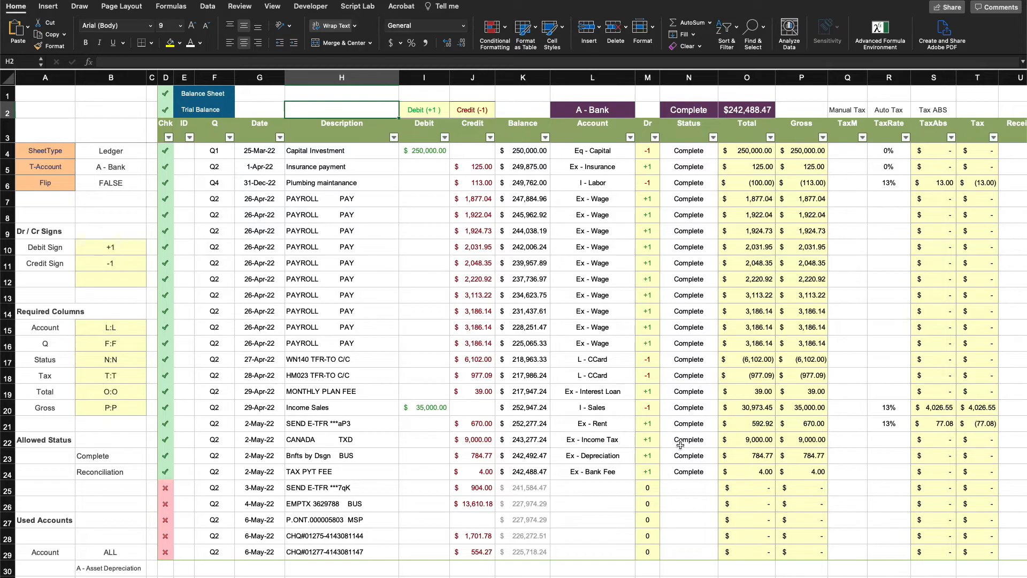